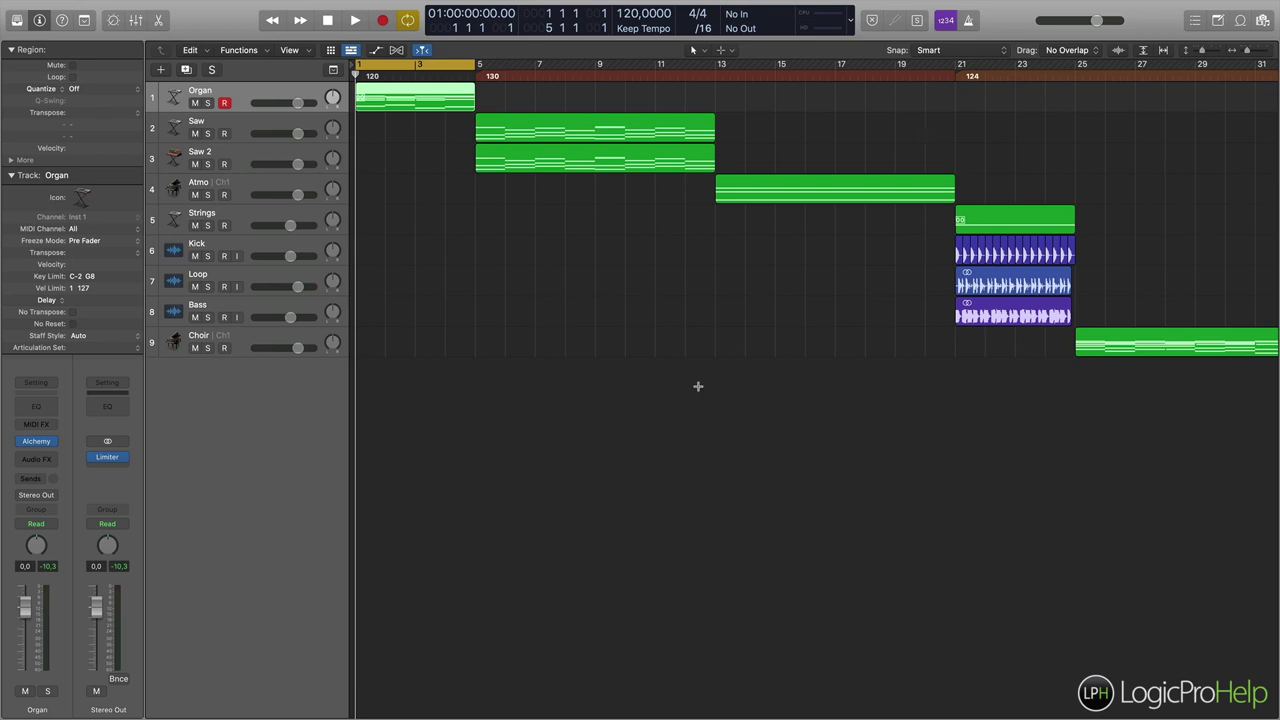
Enlarge the Organ track's height with the arrangement magnified around its four-bar region
key("super+Right")
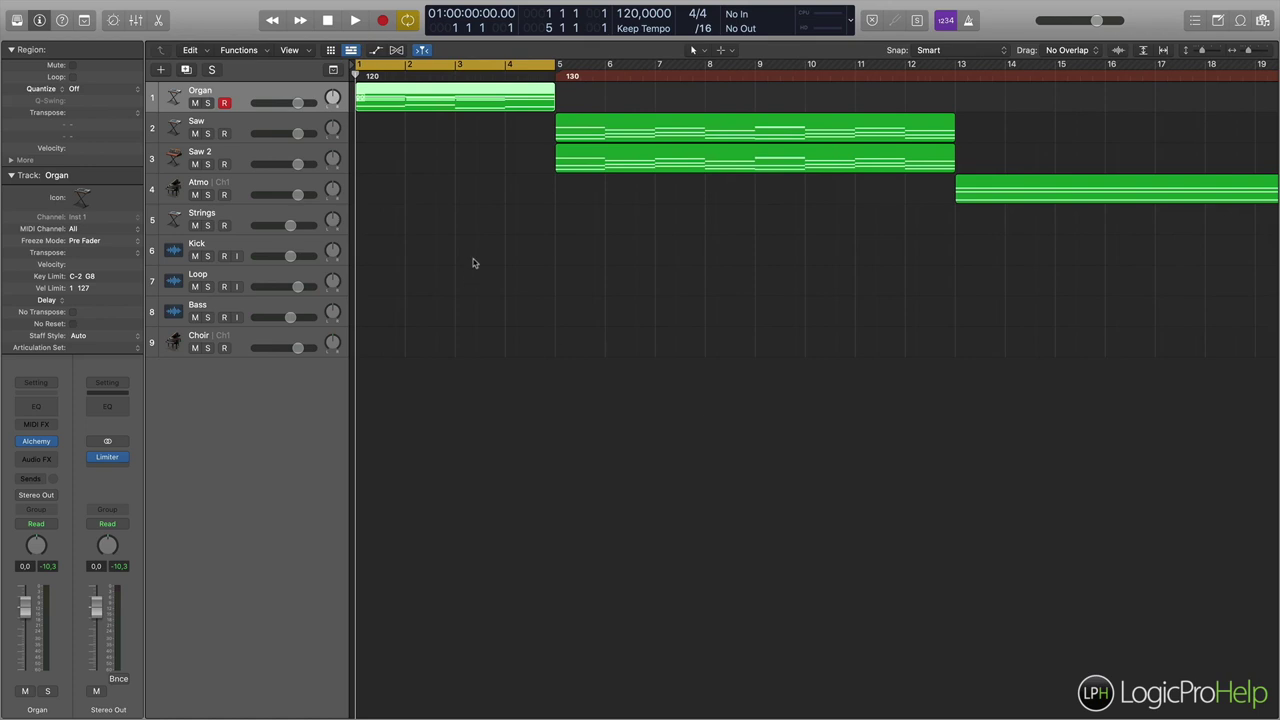
key("super+Right")
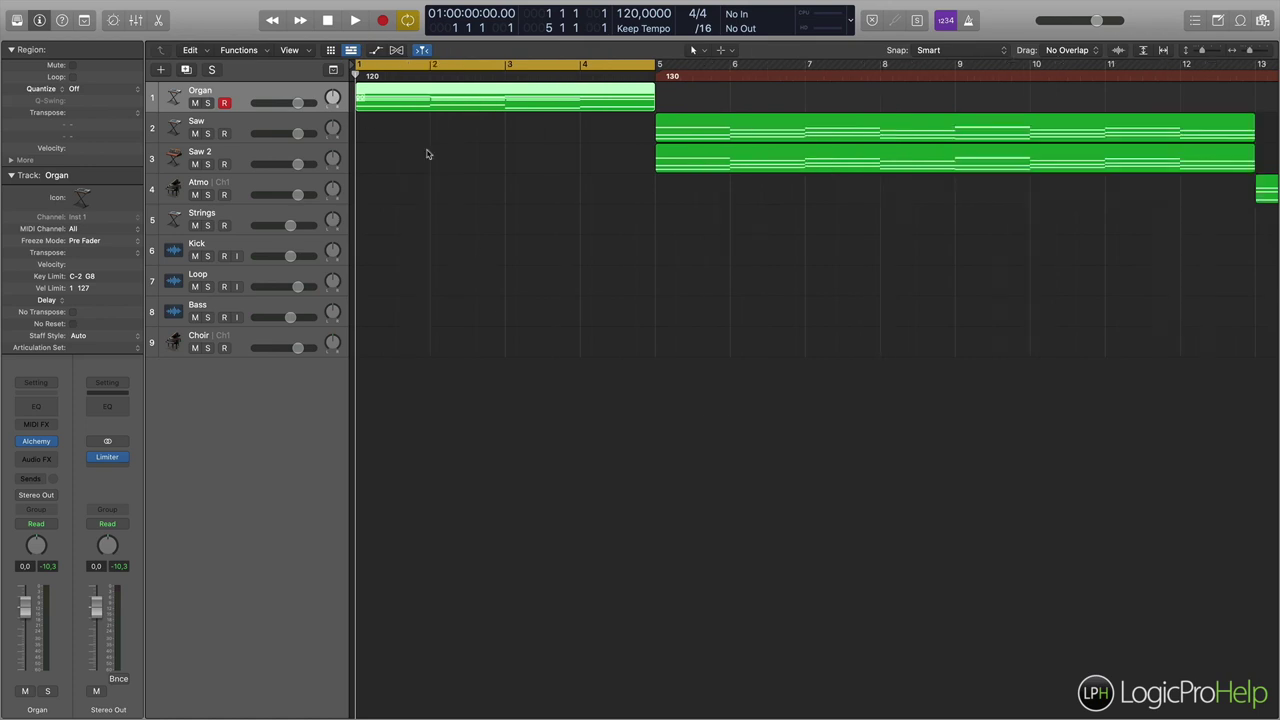
left_click_drag(312, 113, 312, 192)
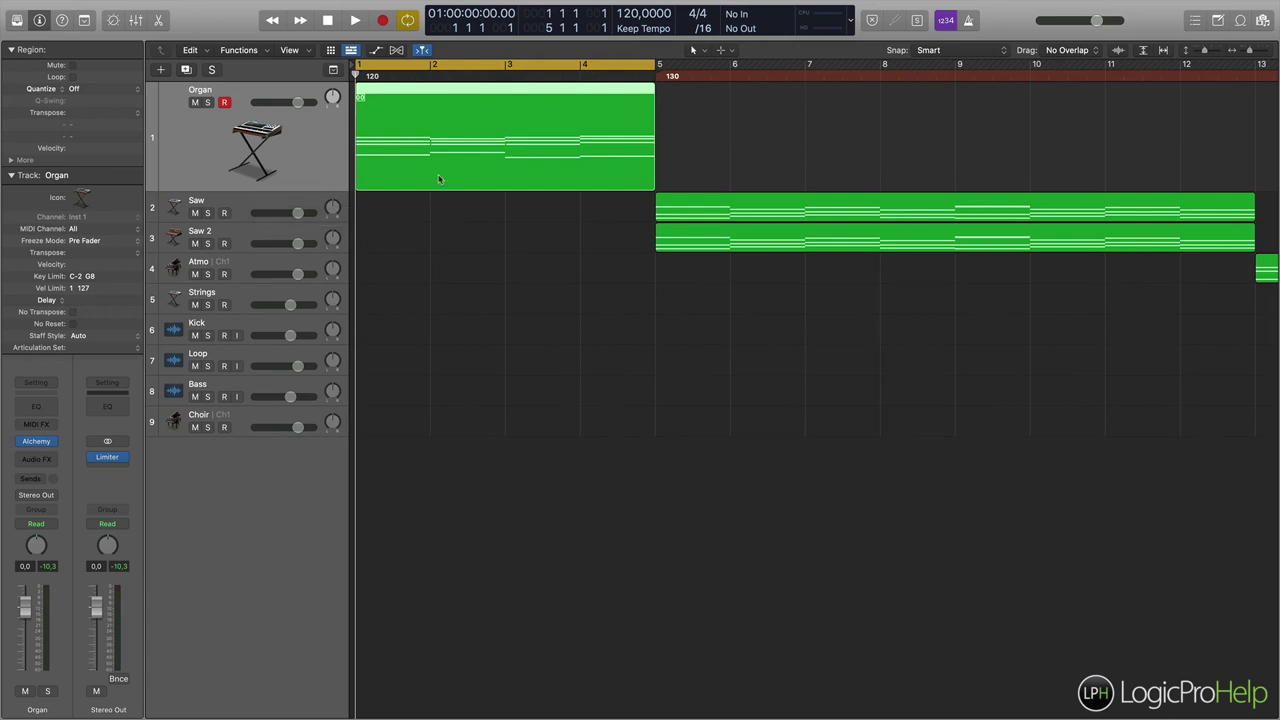
Open the Organ region in the Piano Roll and examine its chord and bass notes
left_click(474, 251)
double_click(470, 92)
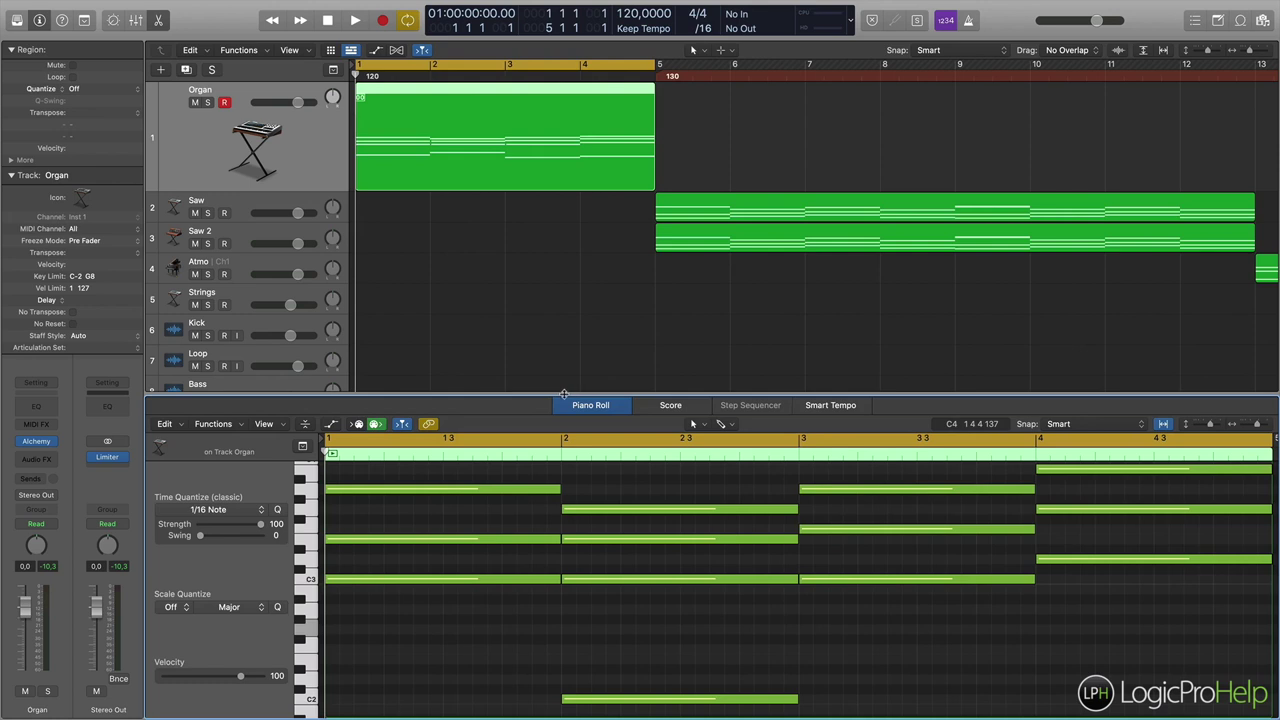
left_click_drag(565, 394, 565, 281)
scroll(592, 488, "up", 2)
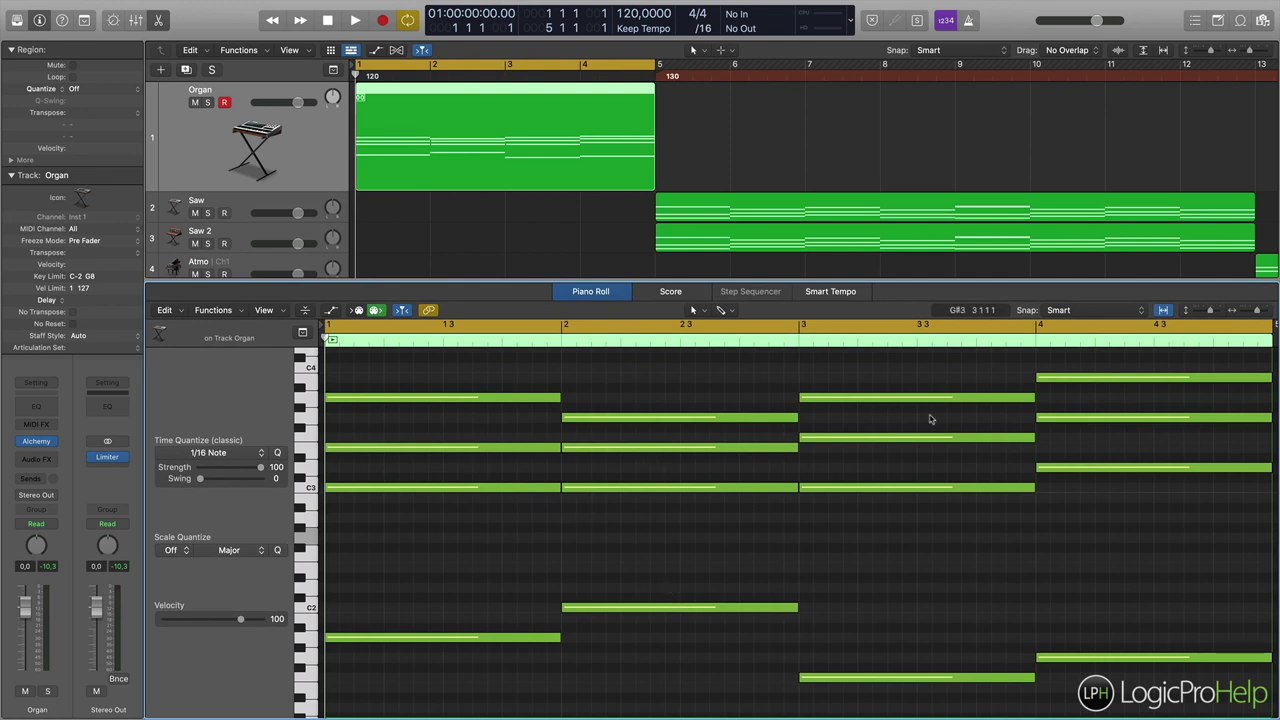
mouse_move(957, 445)
key("p")
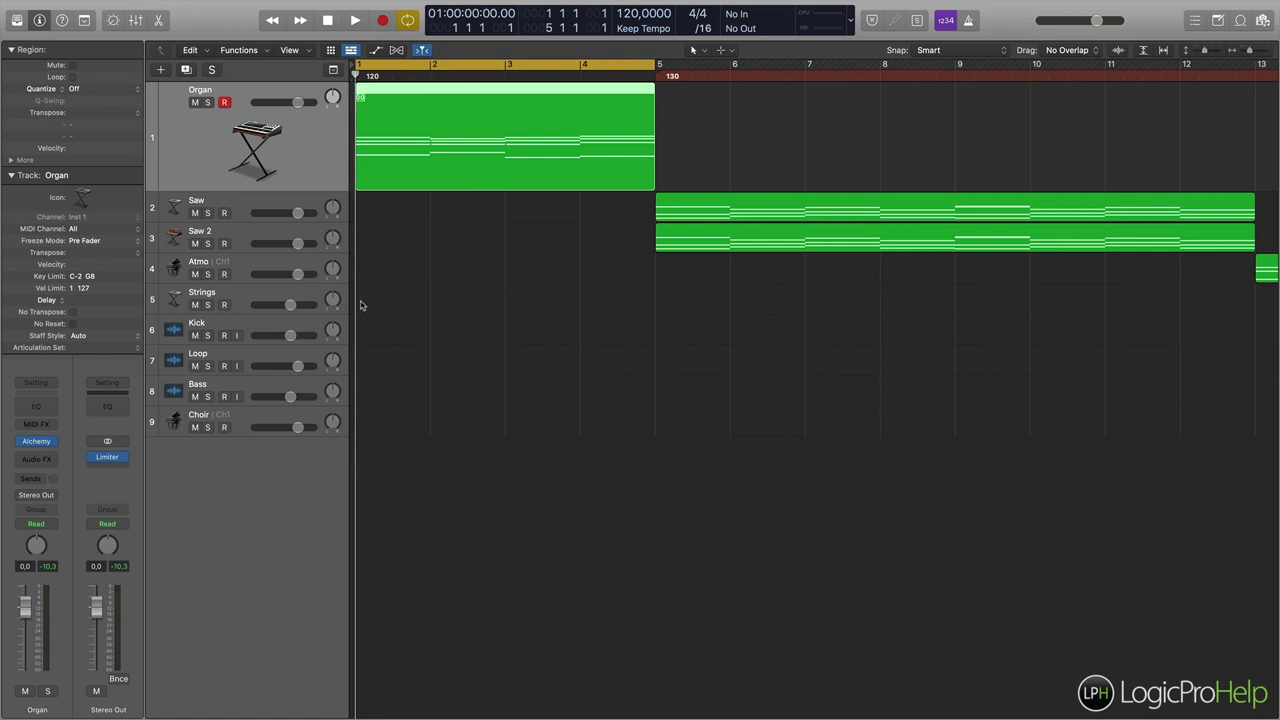
Open the Organ track's Alchemy instrument during playback and initialize it to the default preset
key("space")
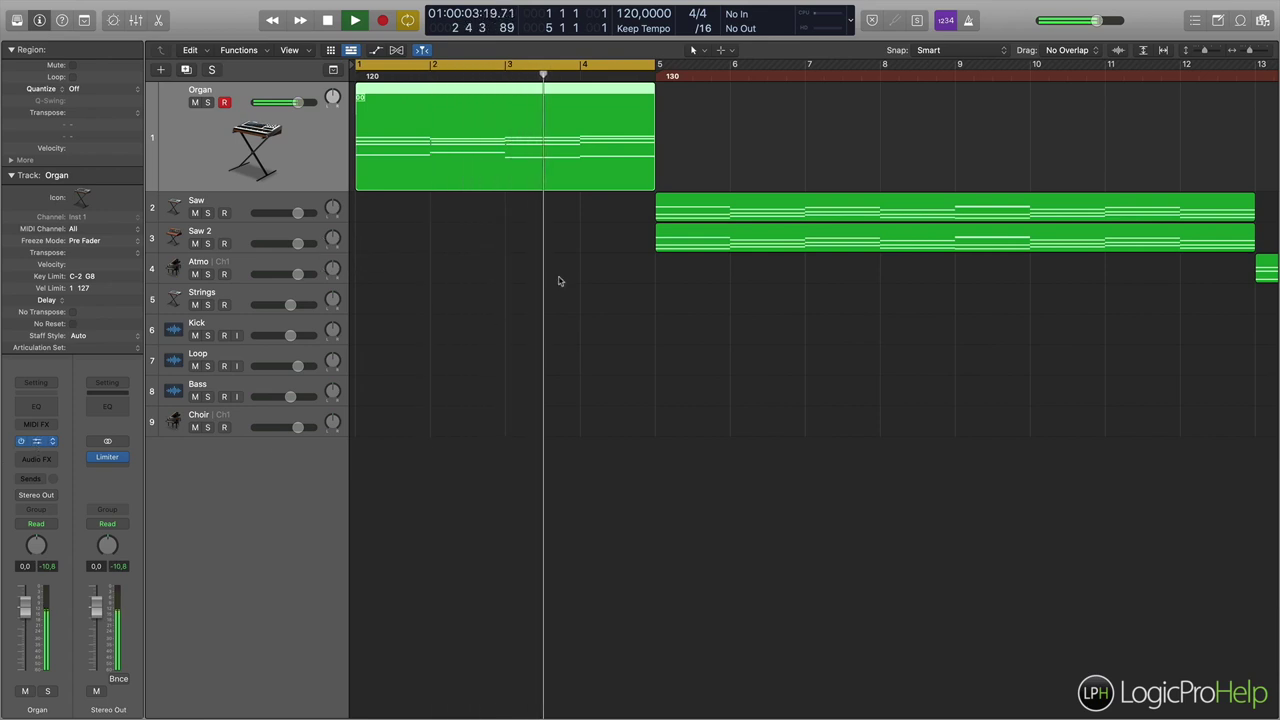
left_click_drag(696, 204, 661, 219)
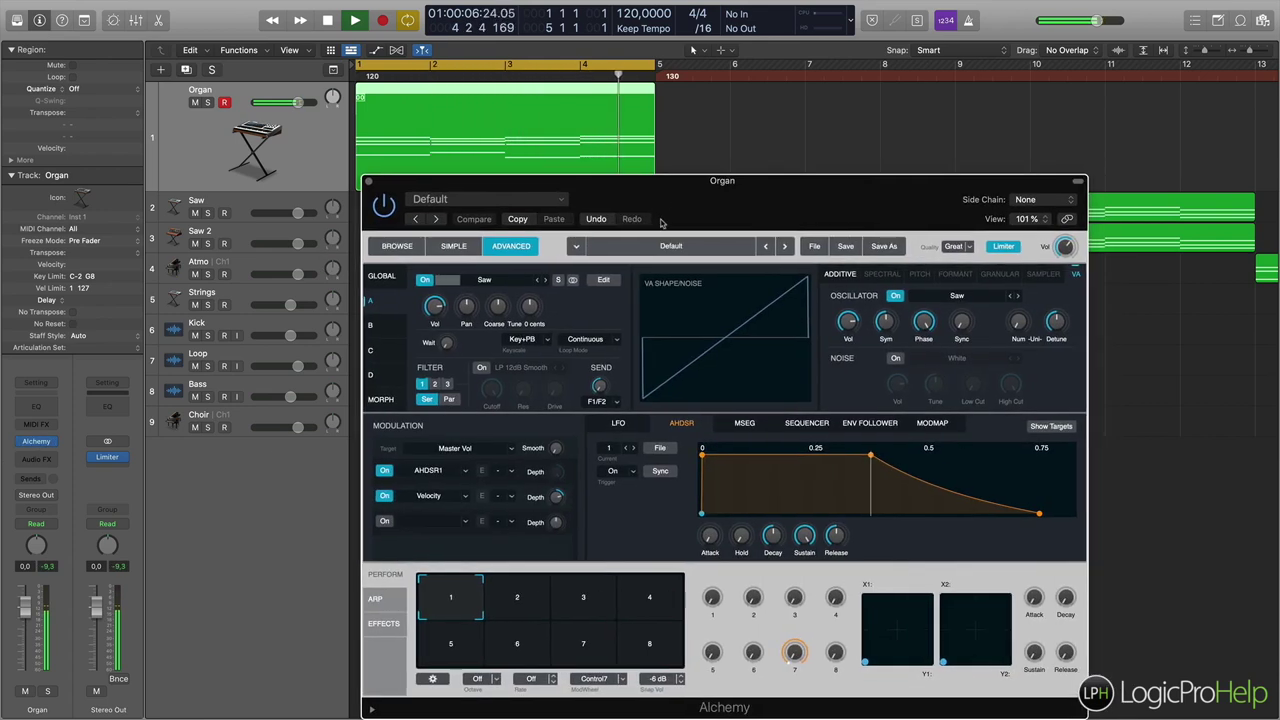
key("space")
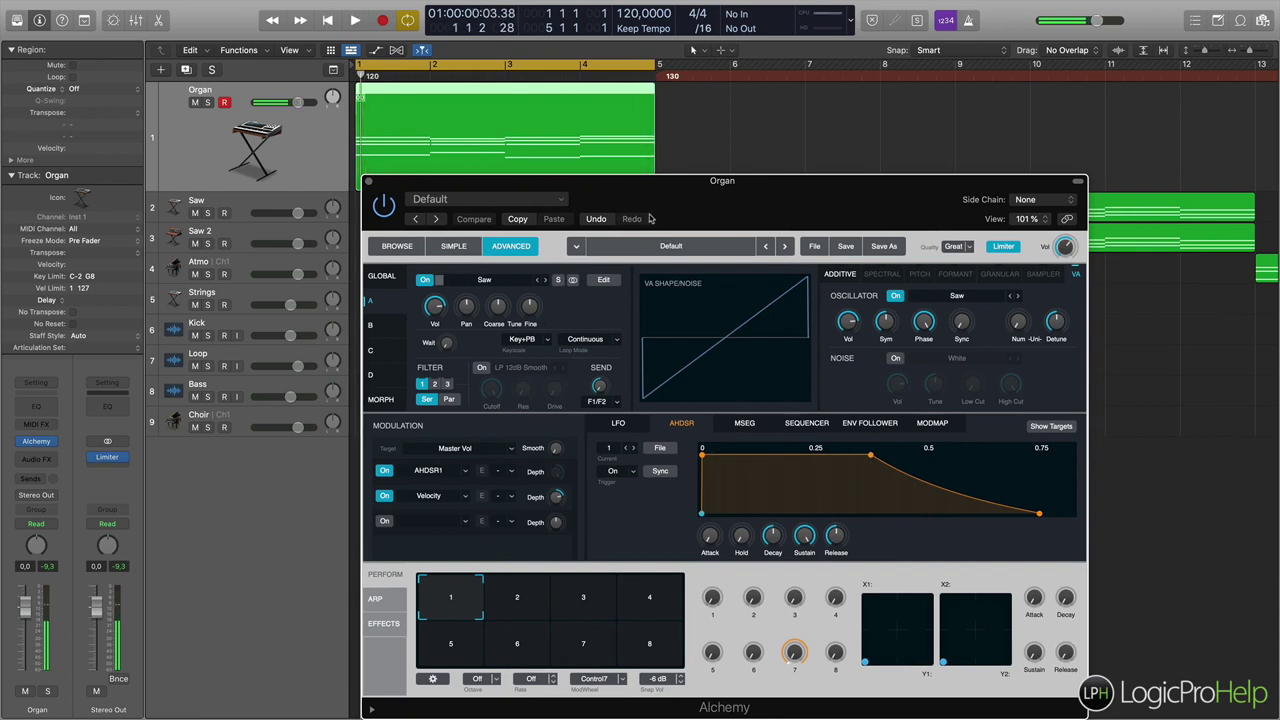
left_click(814, 247)
left_click(840, 285)
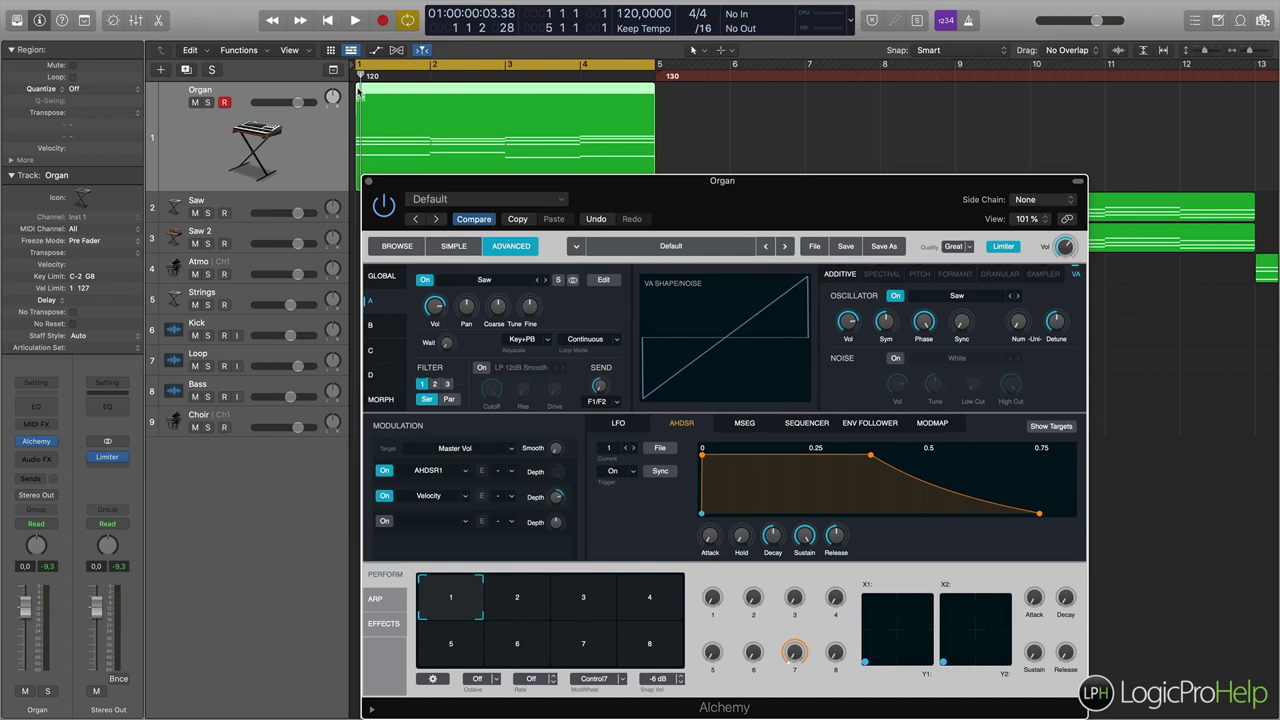
Audition the individual pitches of the Organ region's first chord in the Piano Roll with the initialized Alchemy sound
double_click(405, 100)
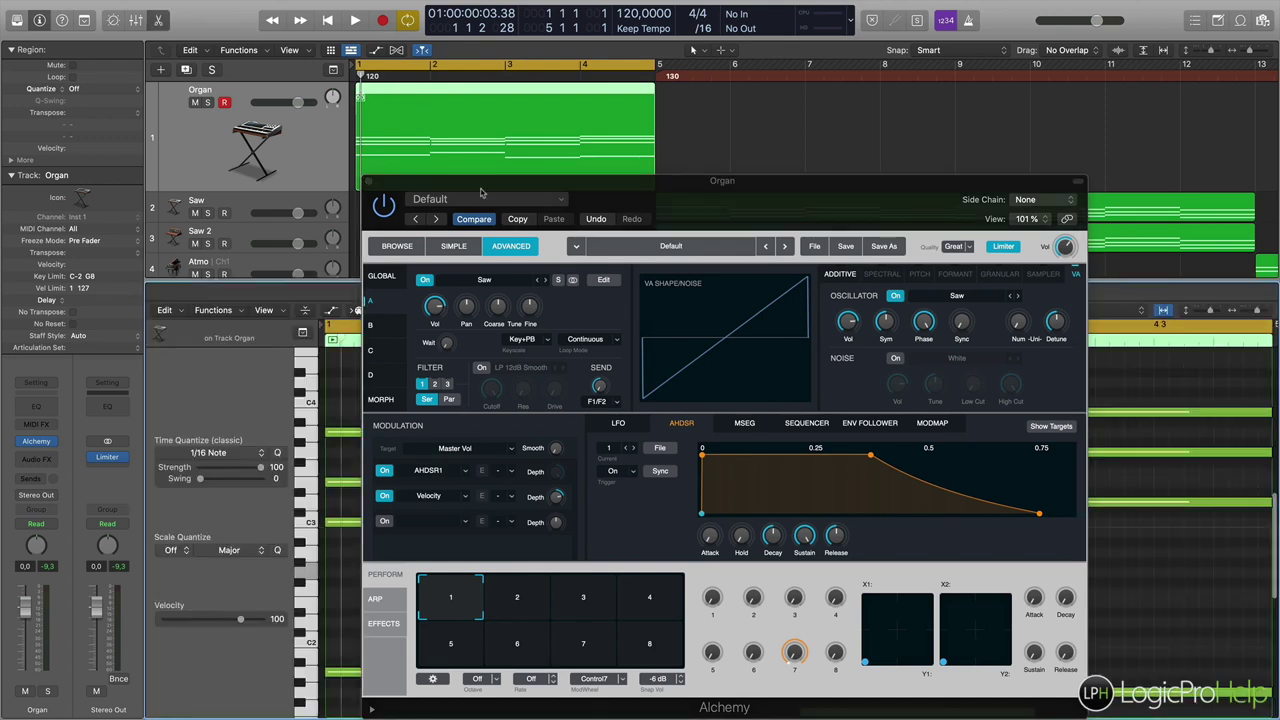
left_click_drag(481, 195, 714, 134)
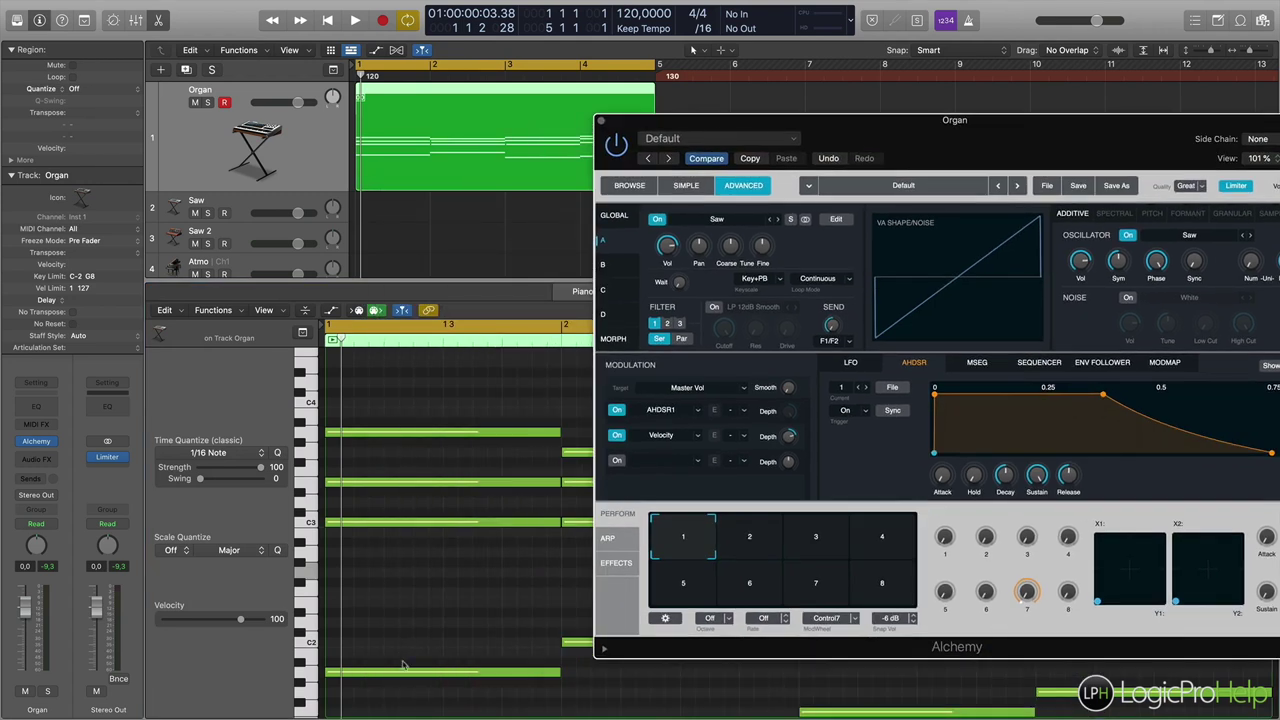
left_click(306, 436)
left_click(306, 437)
left_click(307, 674)
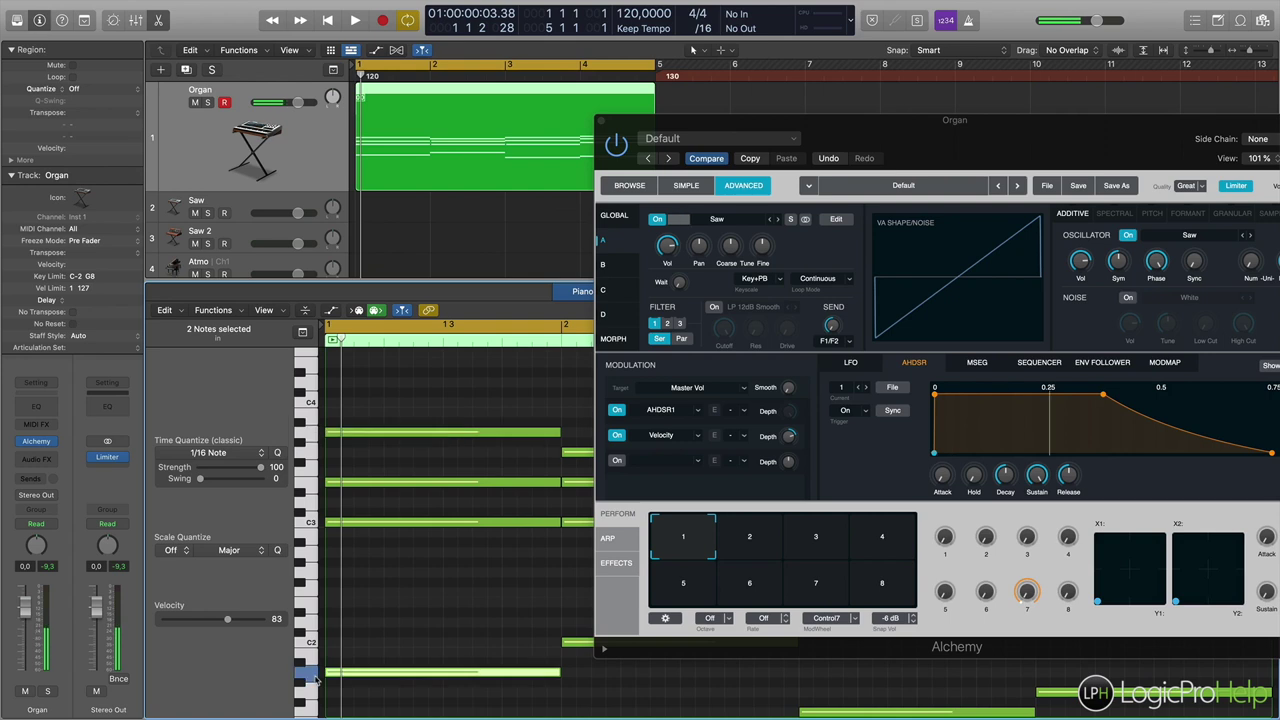
left_click(307, 528)
left_click(306, 483)
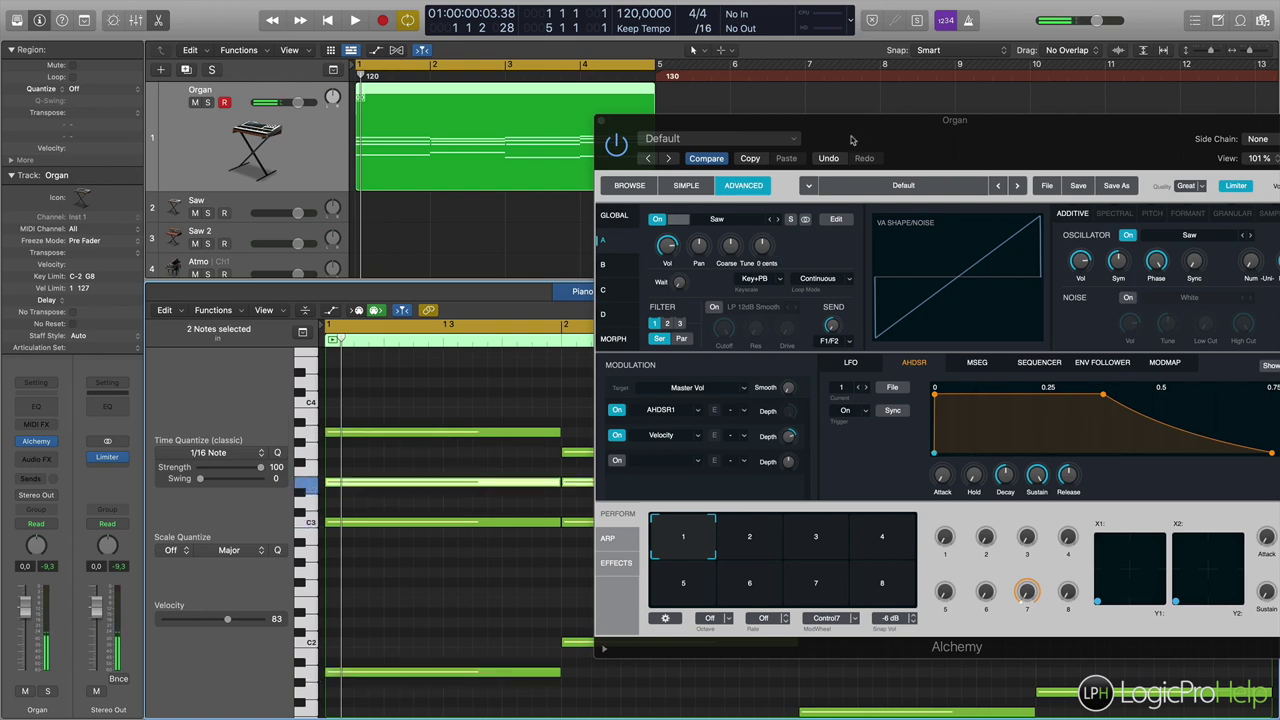
key("p")
left_click_drag(833, 131, 540, 193)
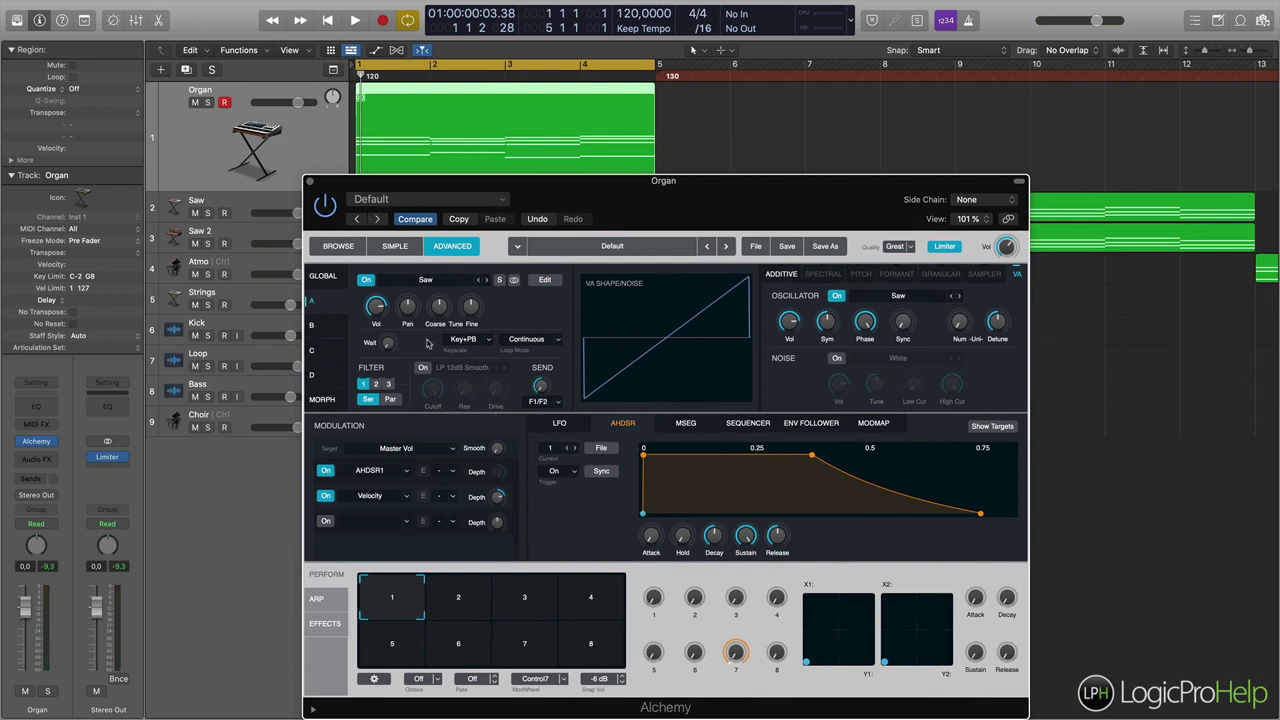
Load the basic Sine VA waveform into Alchemy's source A and play the Organ region with it
left_click(427, 282)
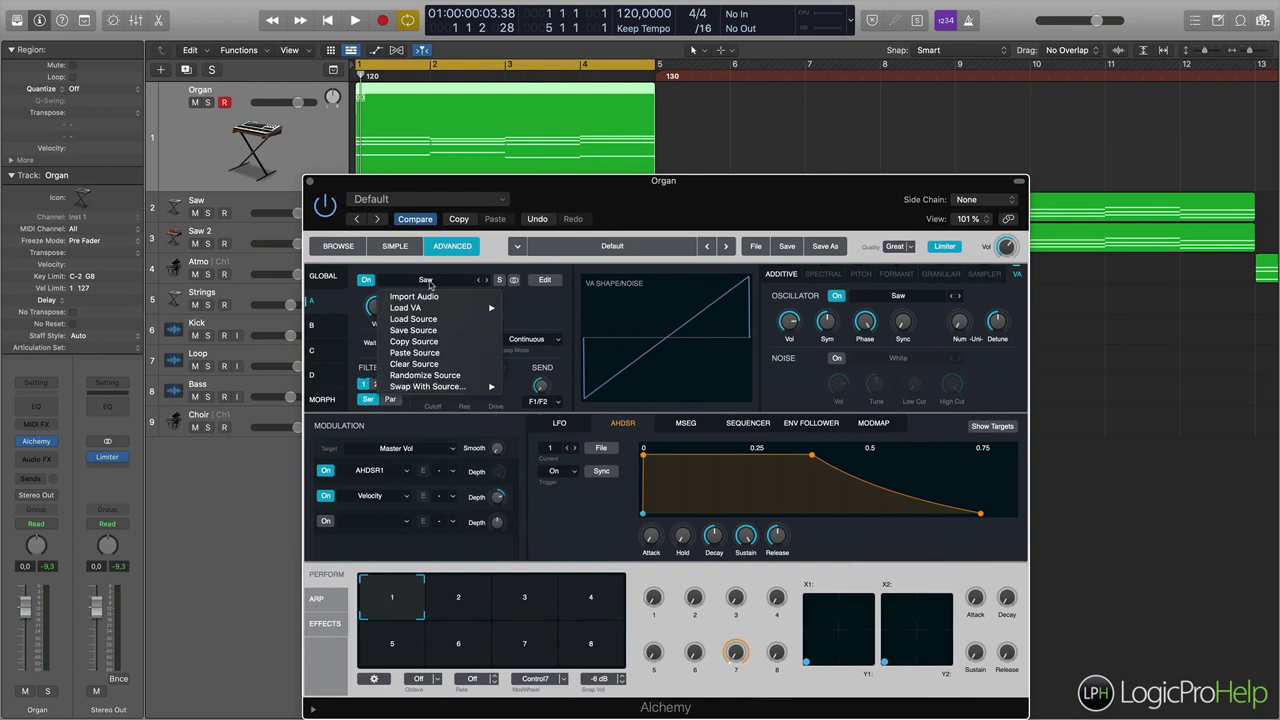
mouse_move(424, 309)
mouse_move(526, 308)
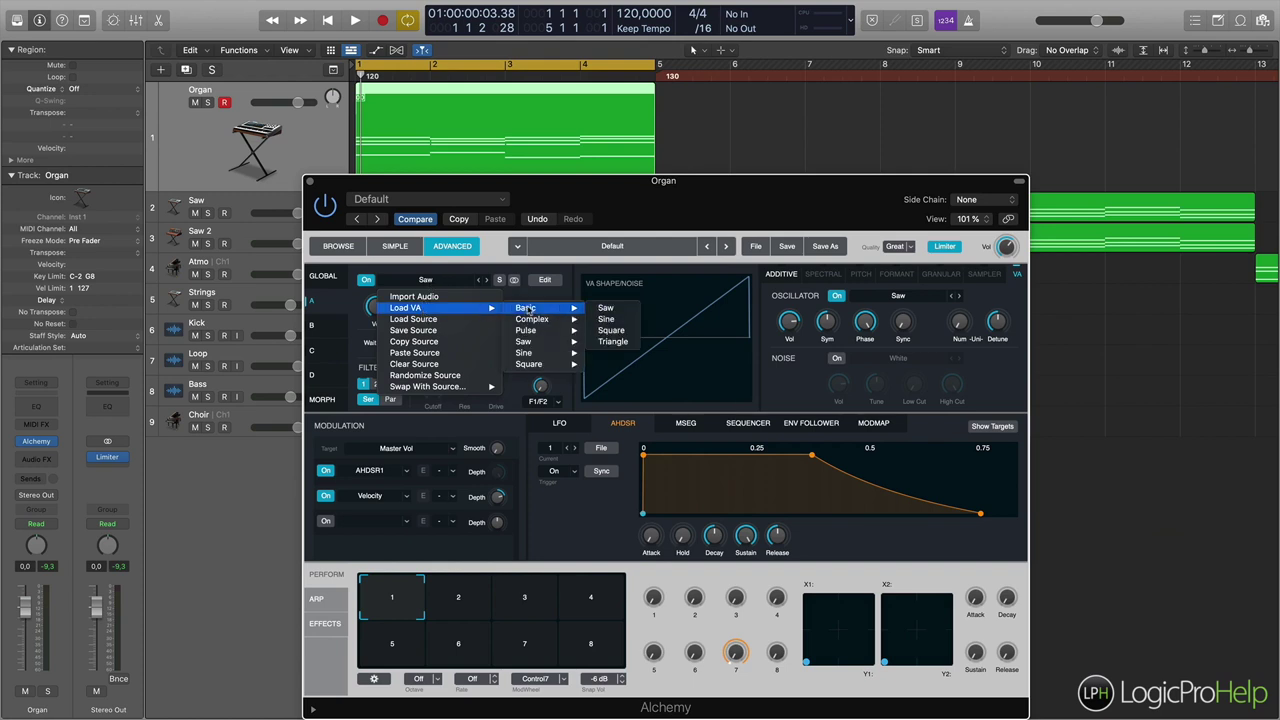
left_click(612, 323)
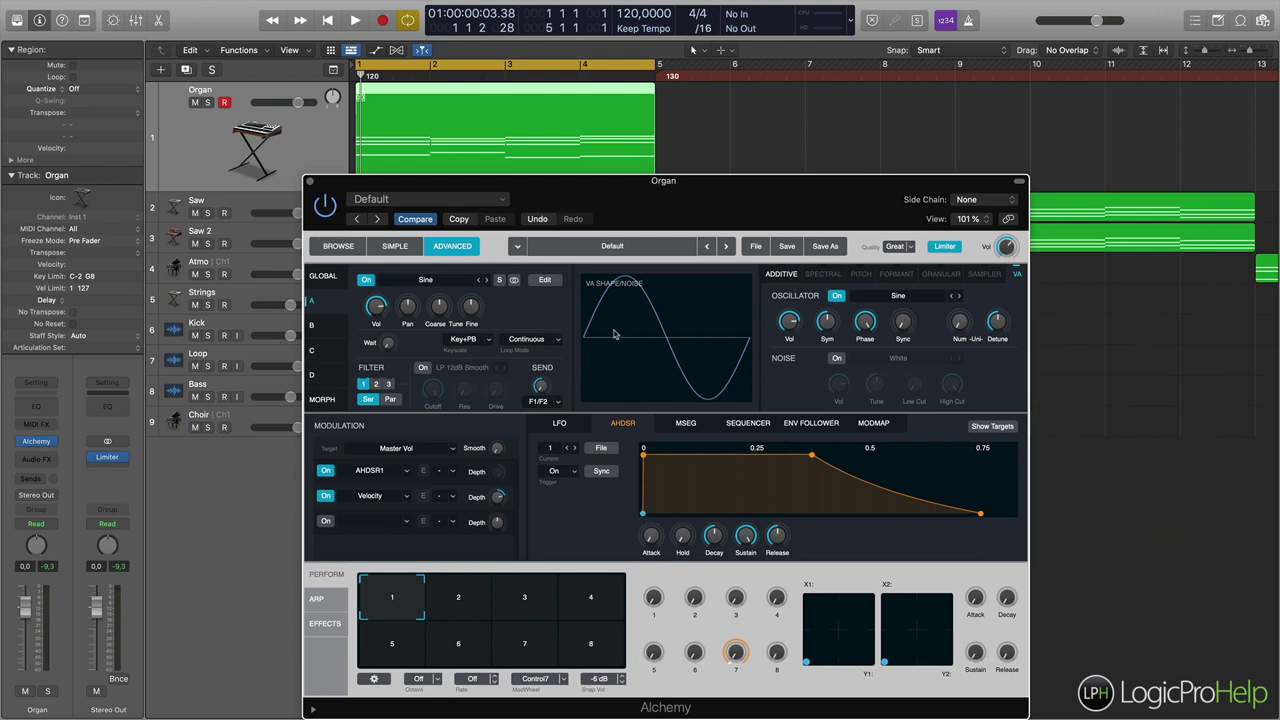
key("space")
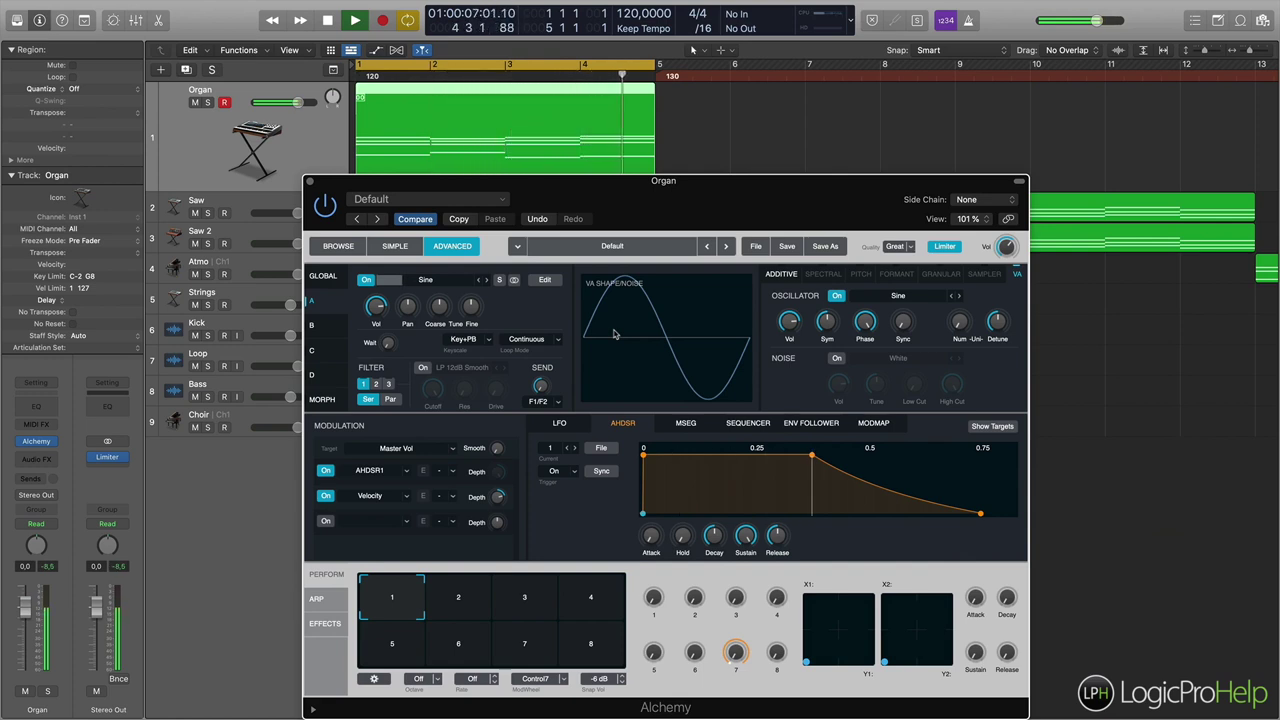
key("space")
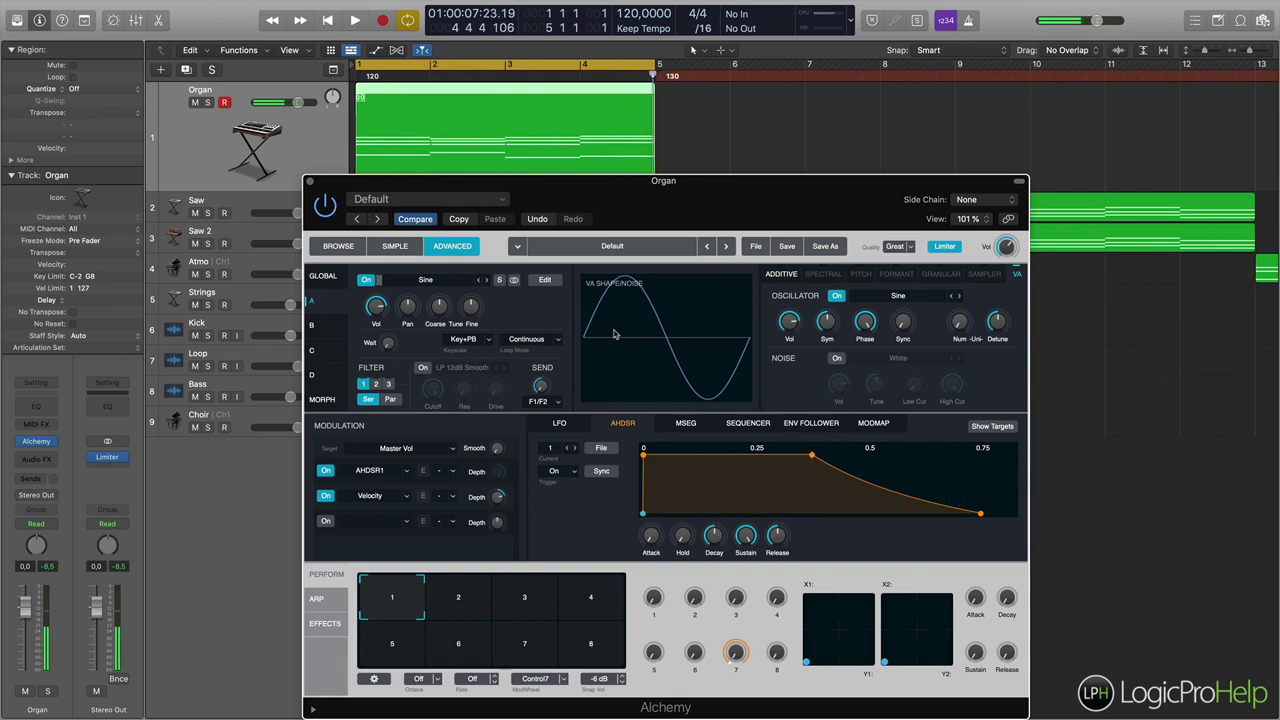
key("Return")
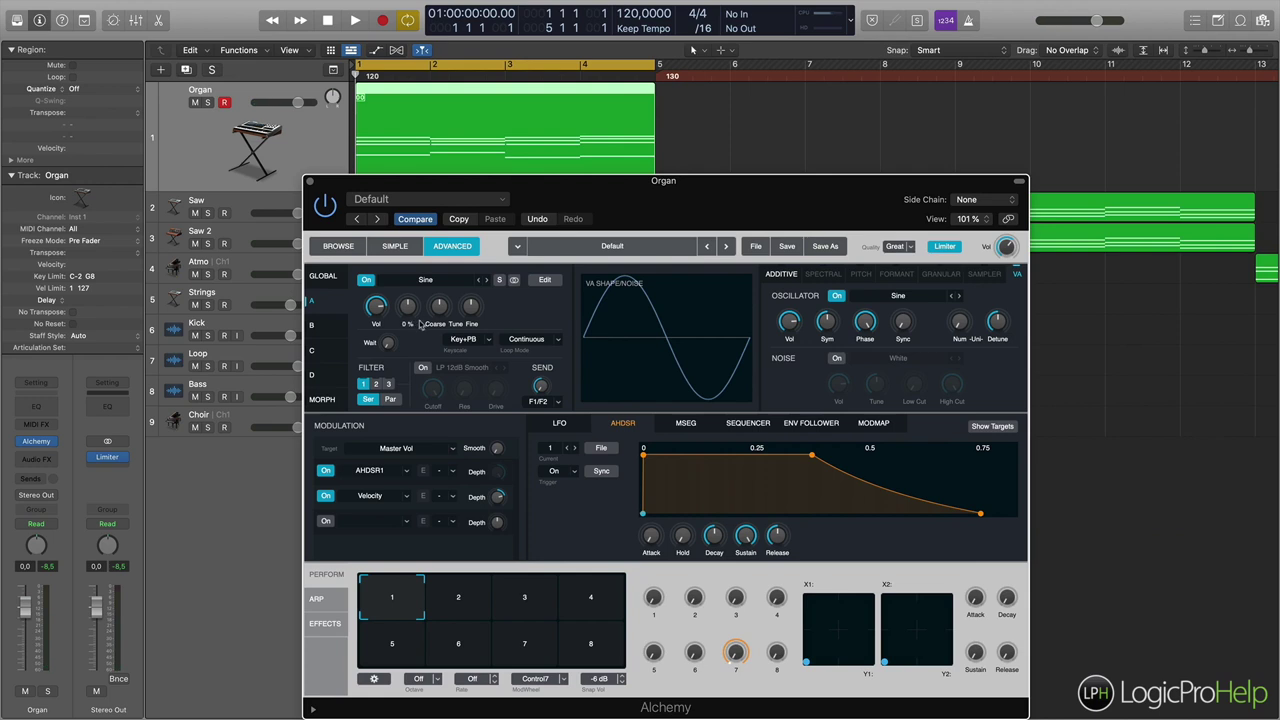
Set source A's oscillator to 6 detuned unison voices while playing the region, and adjust Alchemy's output volume
mouse_move(966, 331)
left_click_drag(962, 325, 996, 345)
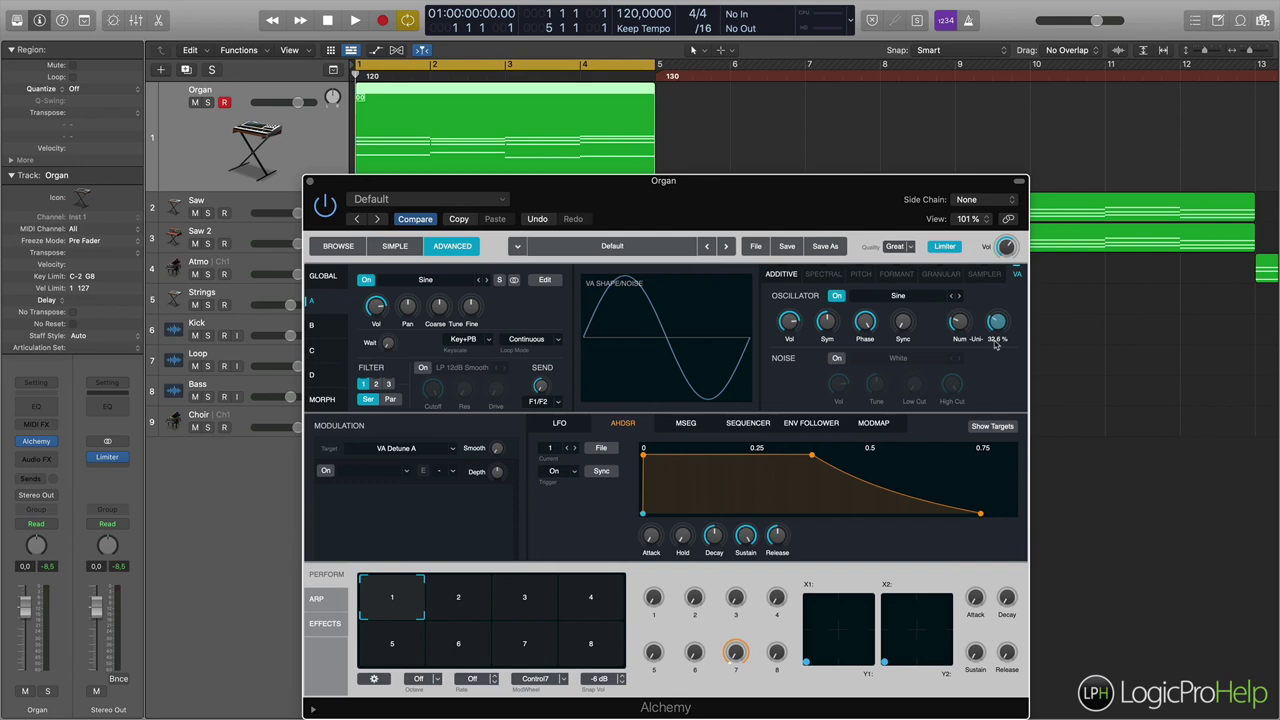
left_click(958, 321)
key("space")
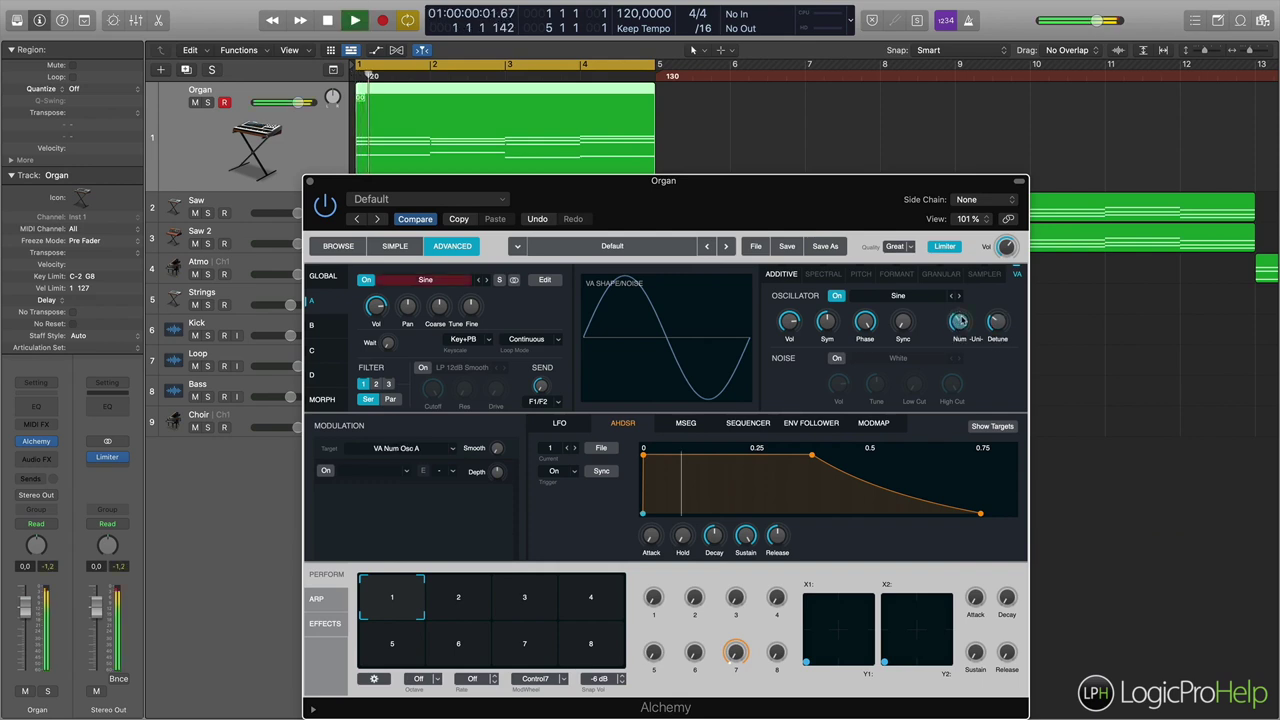
left_click_drag(996, 320, 996, 319)
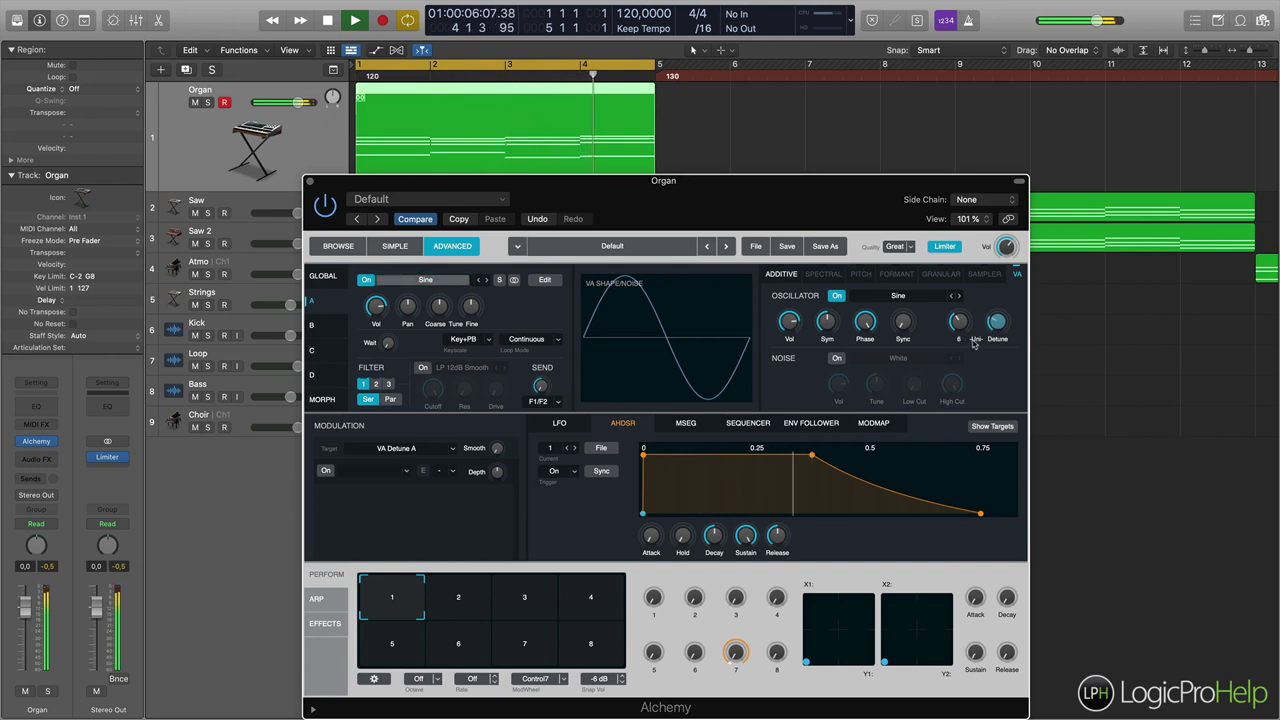
left_click(1006, 256)
left_click_drag(1005, 258, 1006, 260)
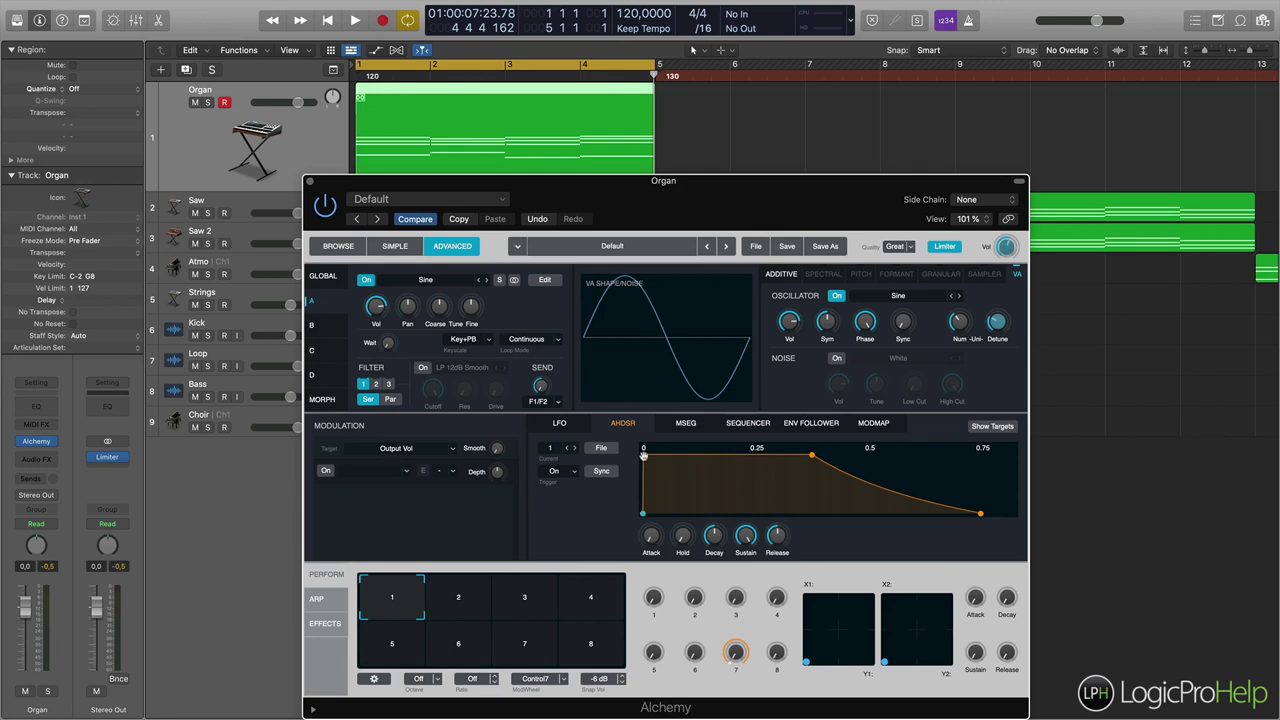
Set the AHDSR 1 envelope's attack to about 0.031 s and play the Organ region
mouse_move(651, 539)
left_mouse_down()
mouse_move(651, 523)
mouse_move(651, 563)
mouse_move(656, 520)
left_mouse_up()
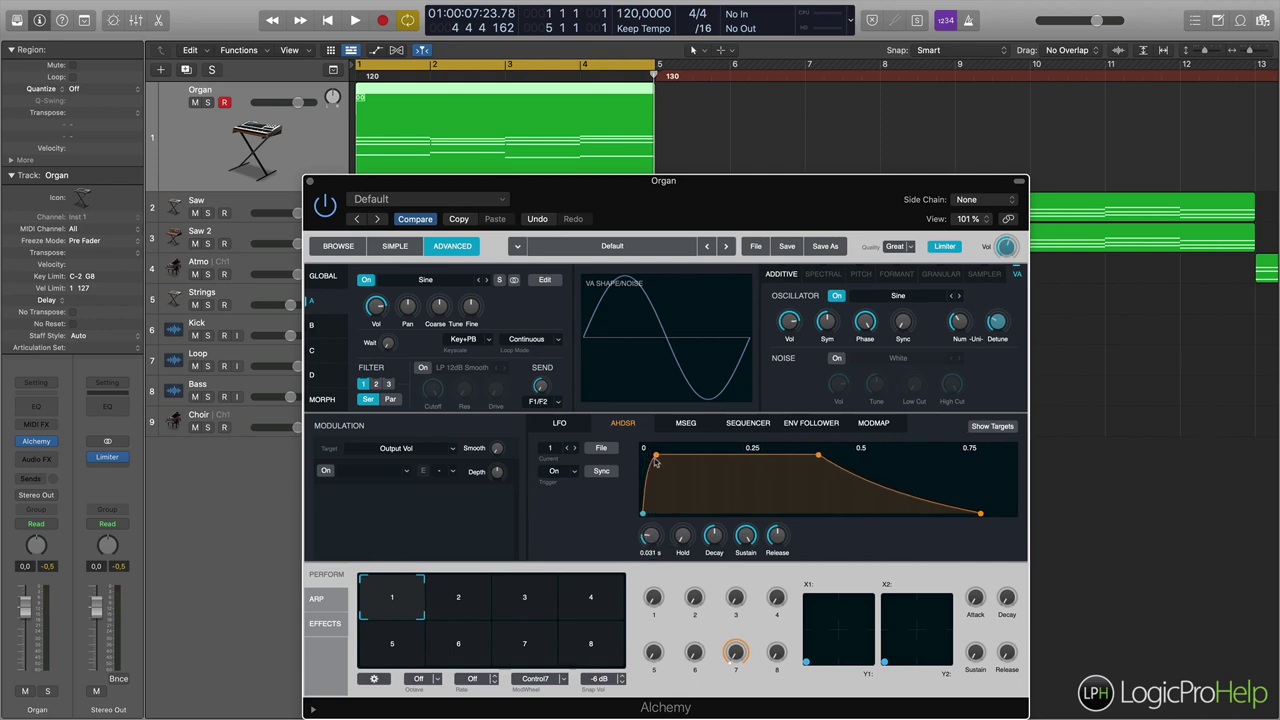
left_click_drag(649, 536, 649, 538)
key("space")
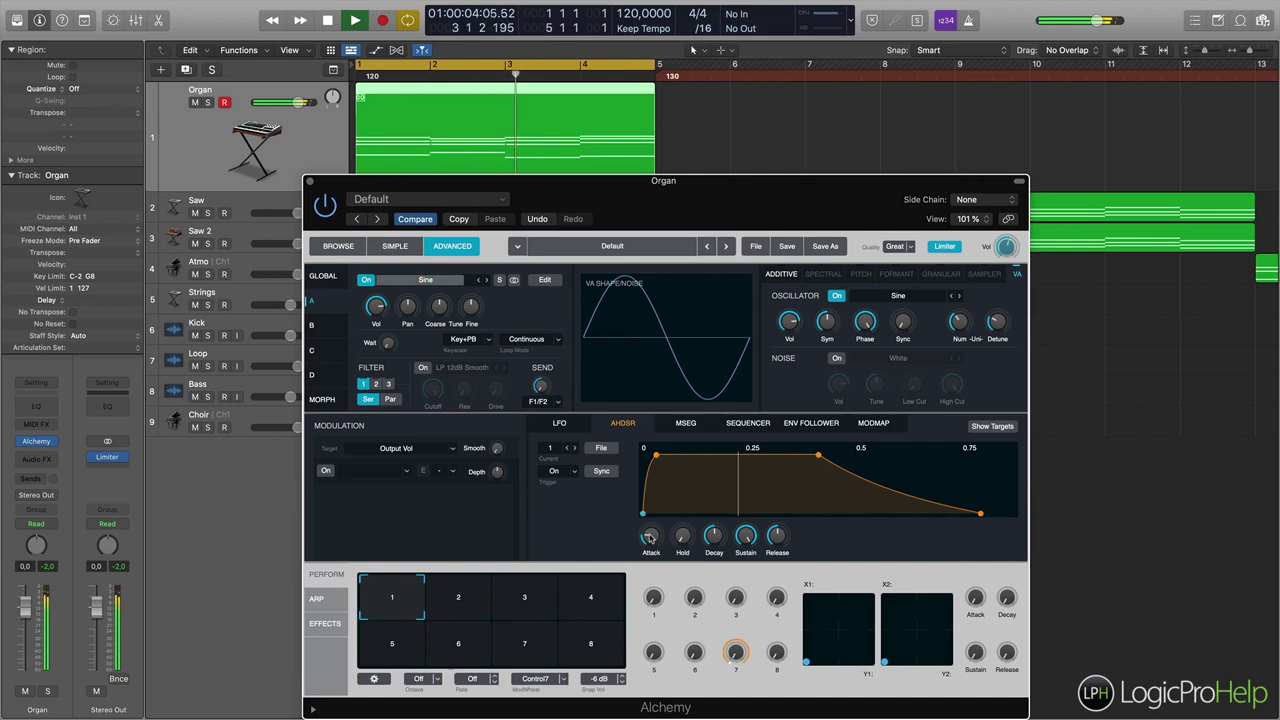
key("space")
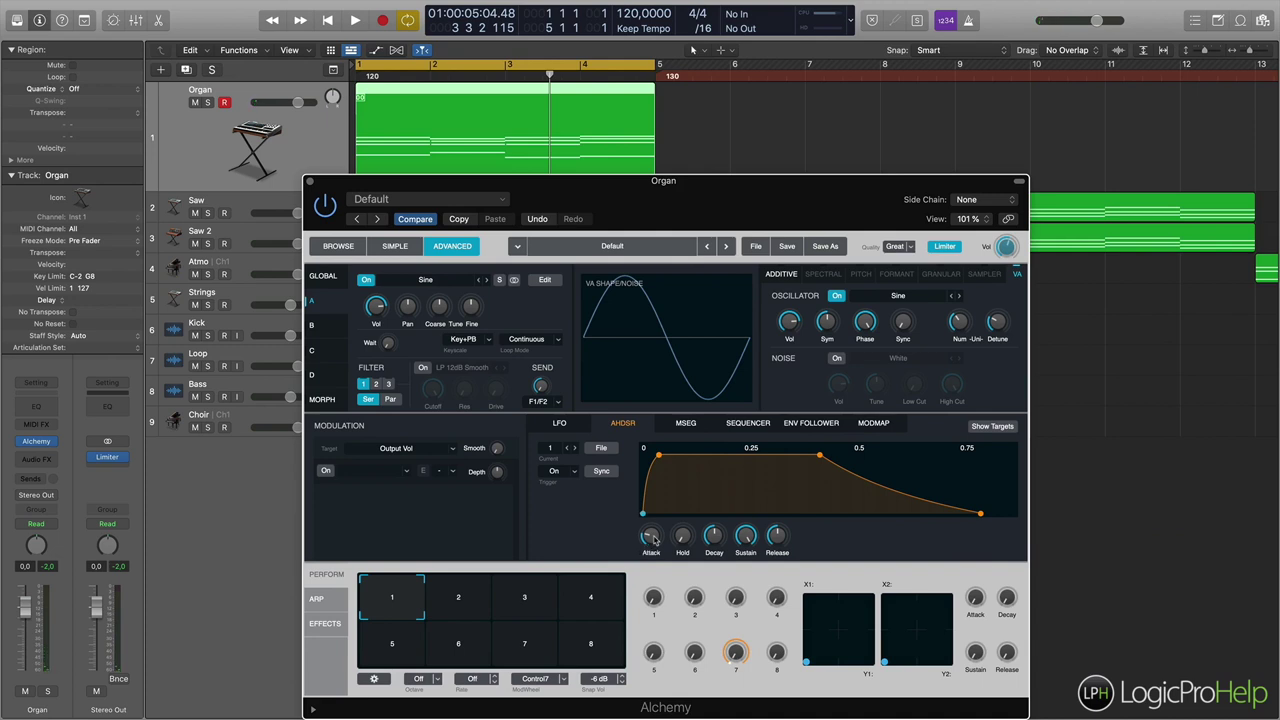
Shorten the AHDSR 1 attack to about 0.007 s for comparison, and raise it again
mouse_move(652, 540)
left_mouse_down()
mouse_move(652, 597)
mouse_move(654, 564)
left_mouse_up()
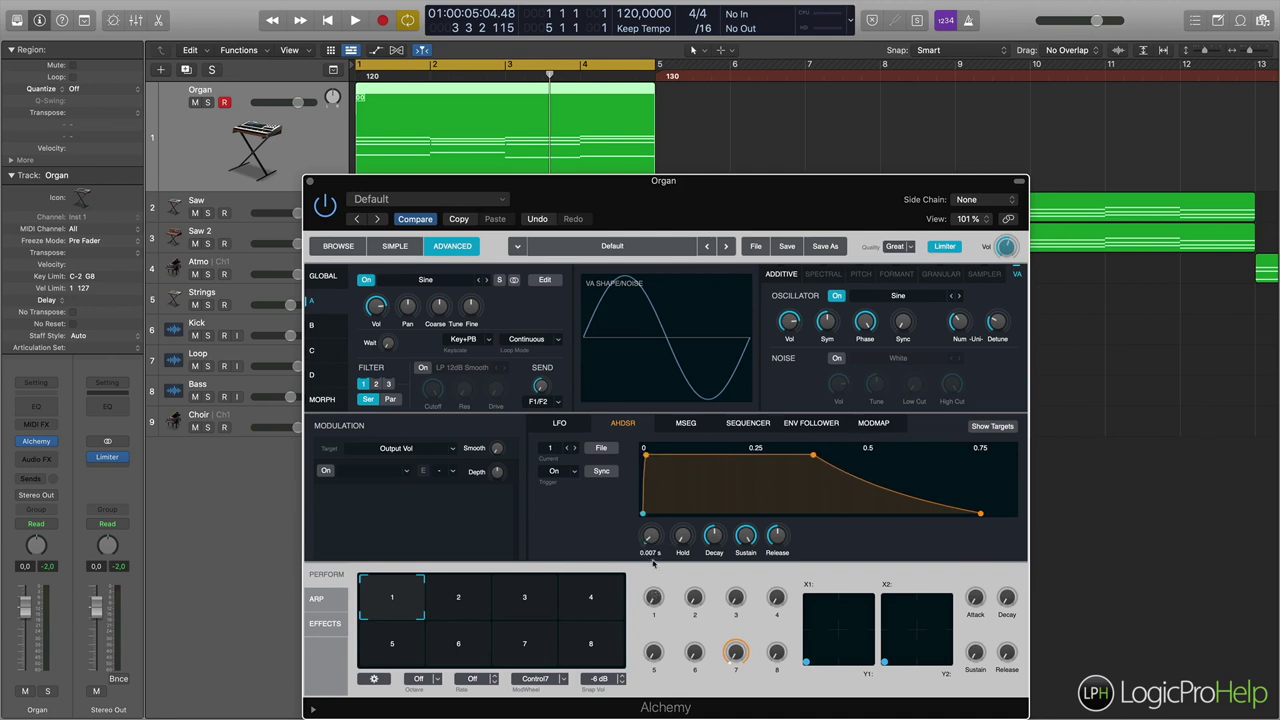
left_click_drag(654, 564, 655, 528)
left_click_drag(657, 524, 658, 518)
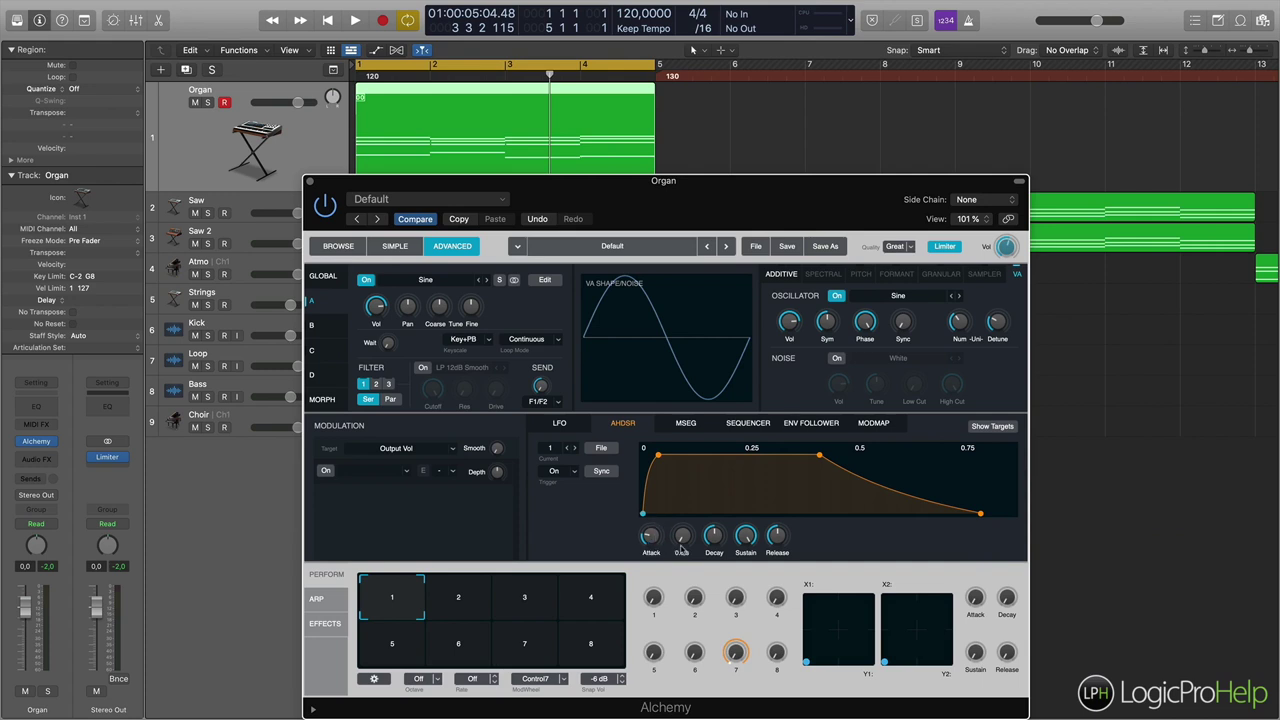
Lengthen the AHDSR 1 attack to about 0.24 s with a test playback, and adjust Alchemy's output volume
mouse_move(1004, 253)
left_click_drag(649, 539, 670, 497)
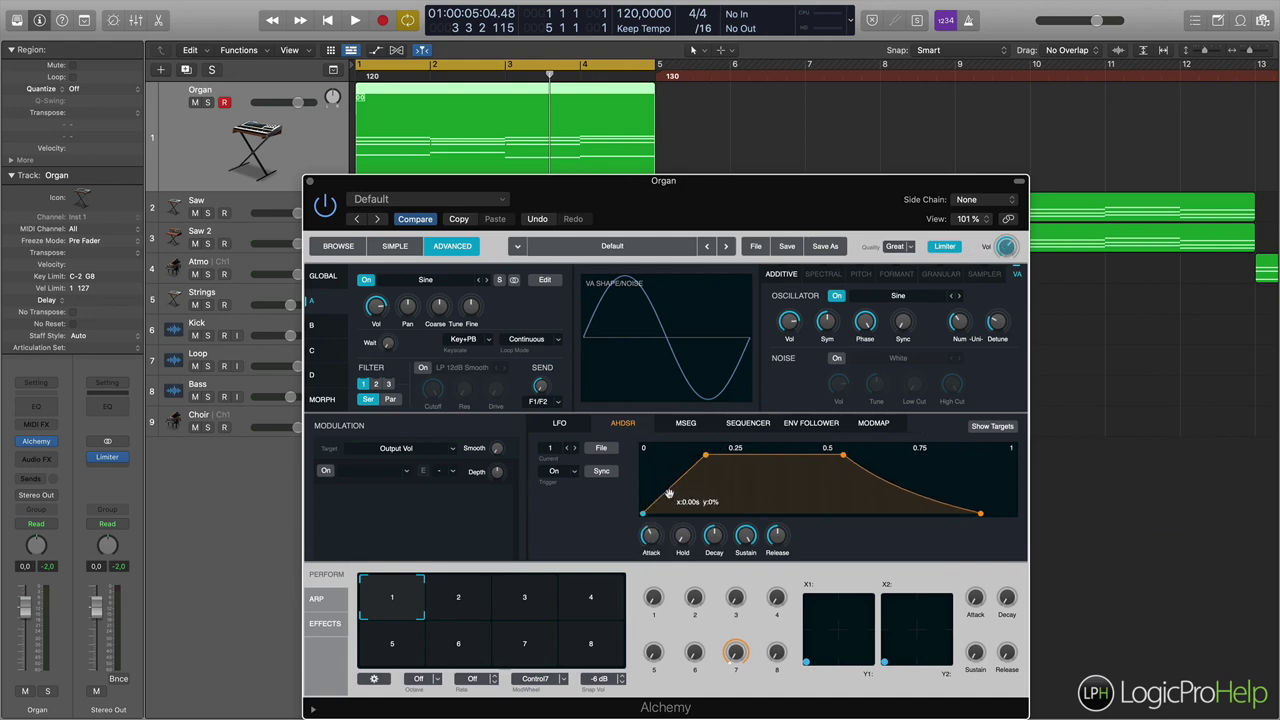
left_click_drag(650, 541, 651, 537)
key("space")
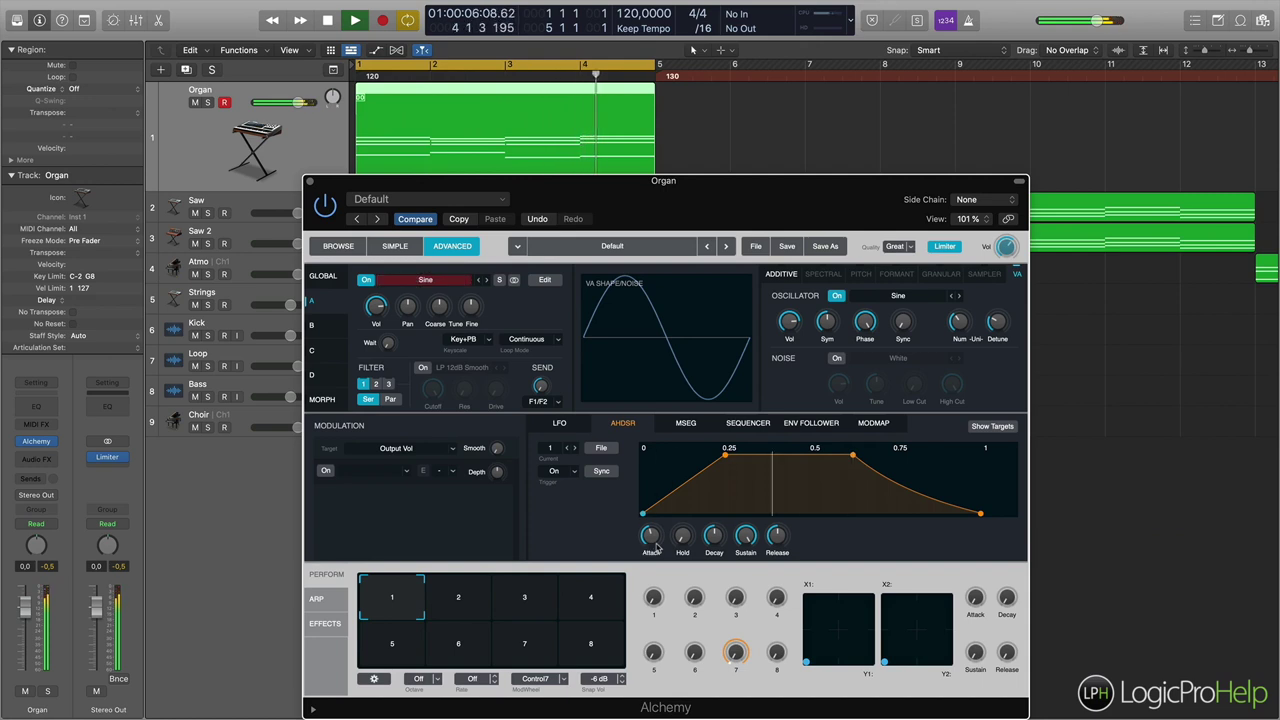
key("space")
left_click_drag(1007, 246, 1010, 254)
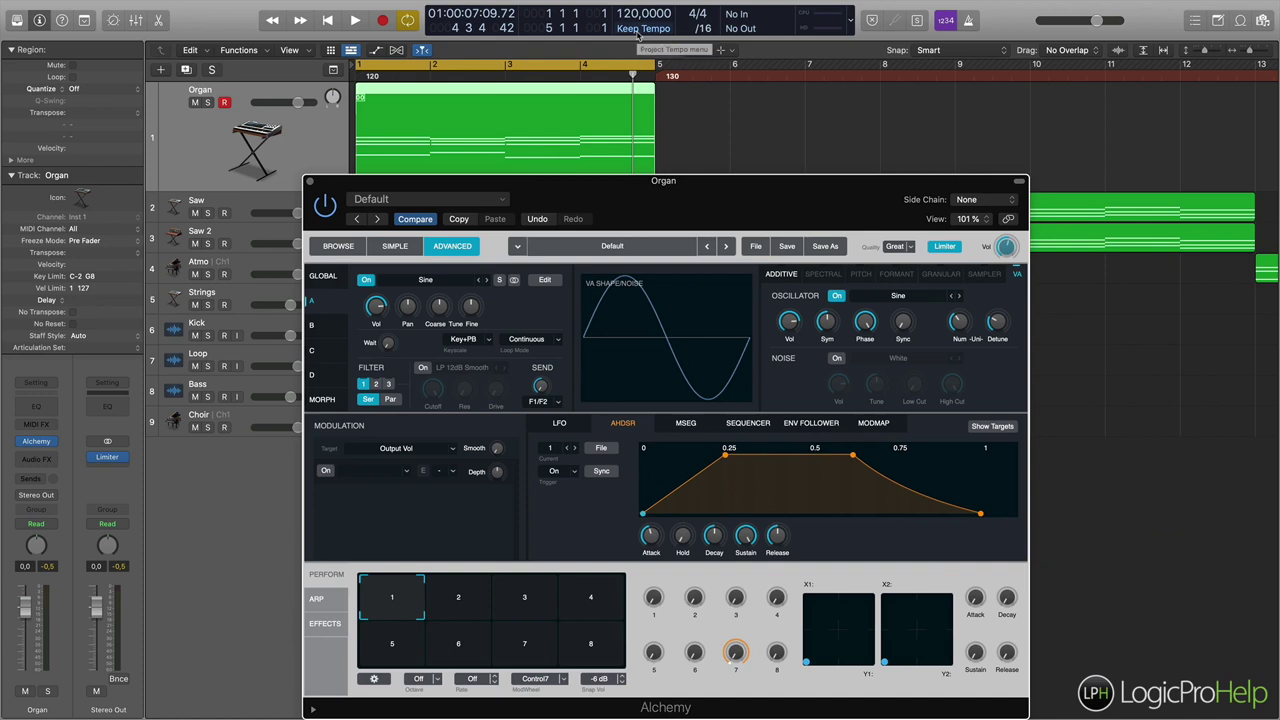
Open the Organ region's notes in the Piano Roll, then play them with the AHDSR 1 attack lengthened to 0.5 s
scroll(641, 140, "right", 1)
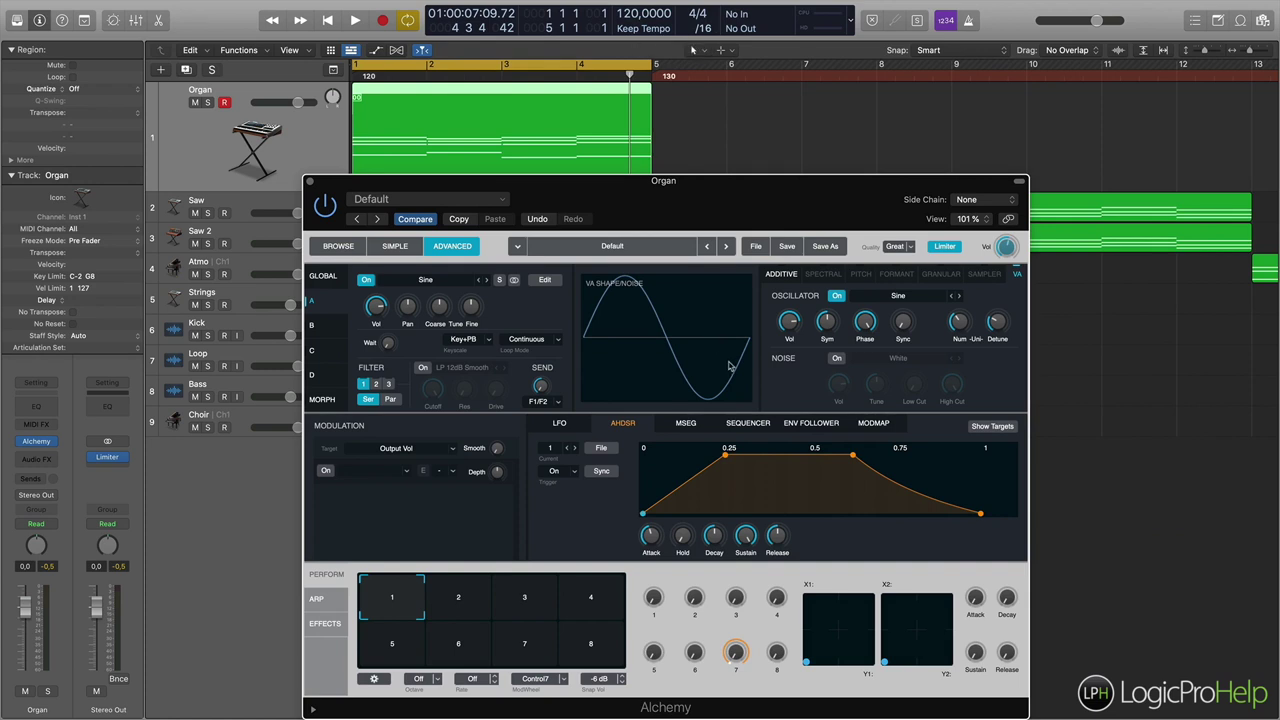
double_click(392, 97)
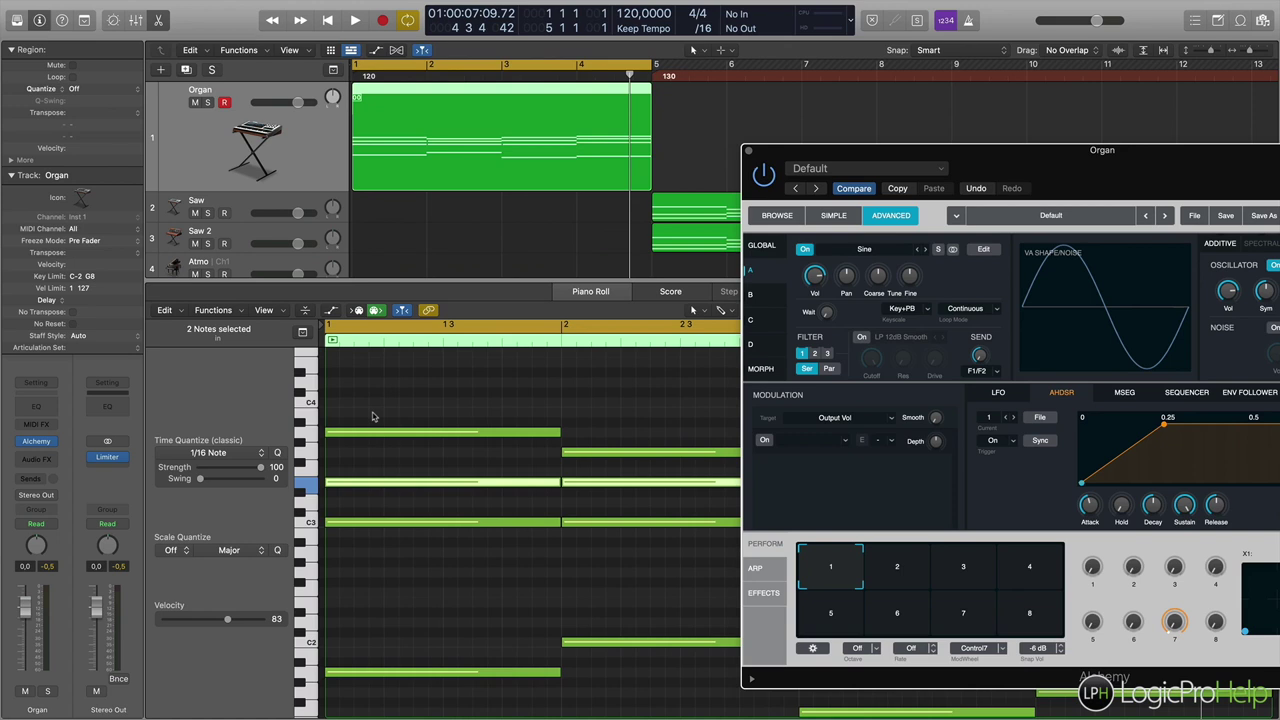
left_click_drag(1099, 512, 1098, 505)
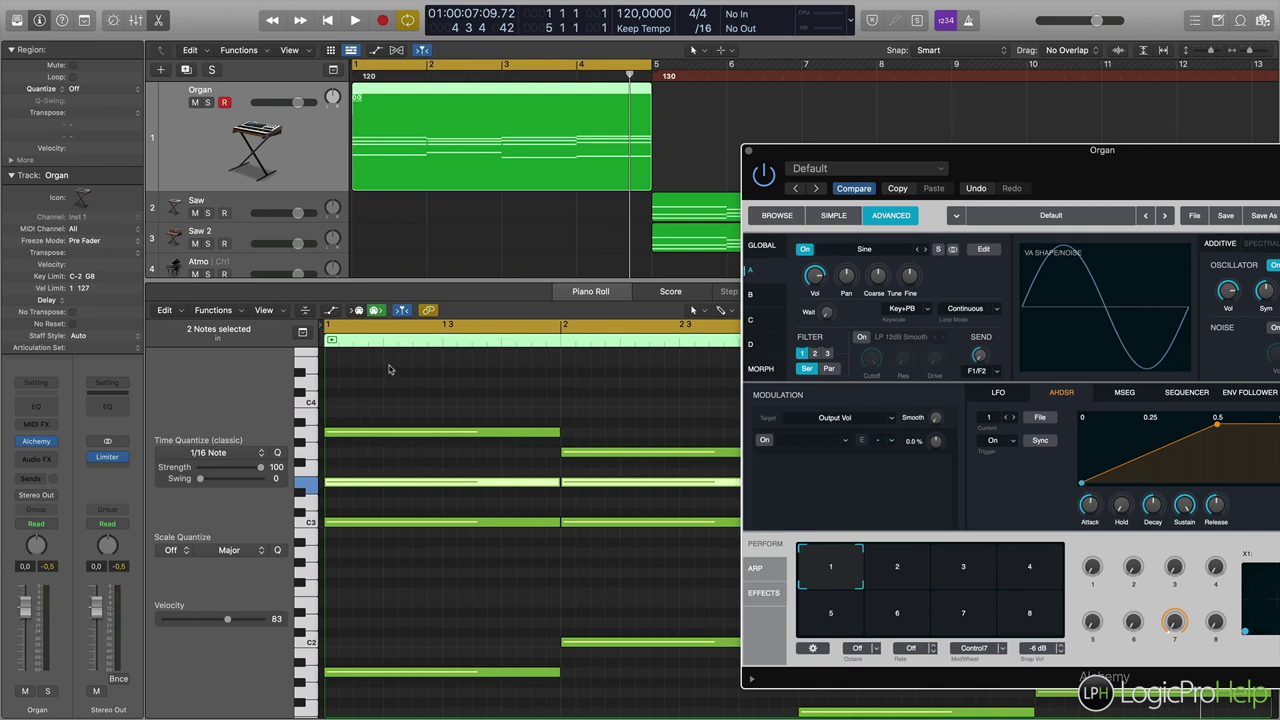
left_click(389, 370)
key("space")
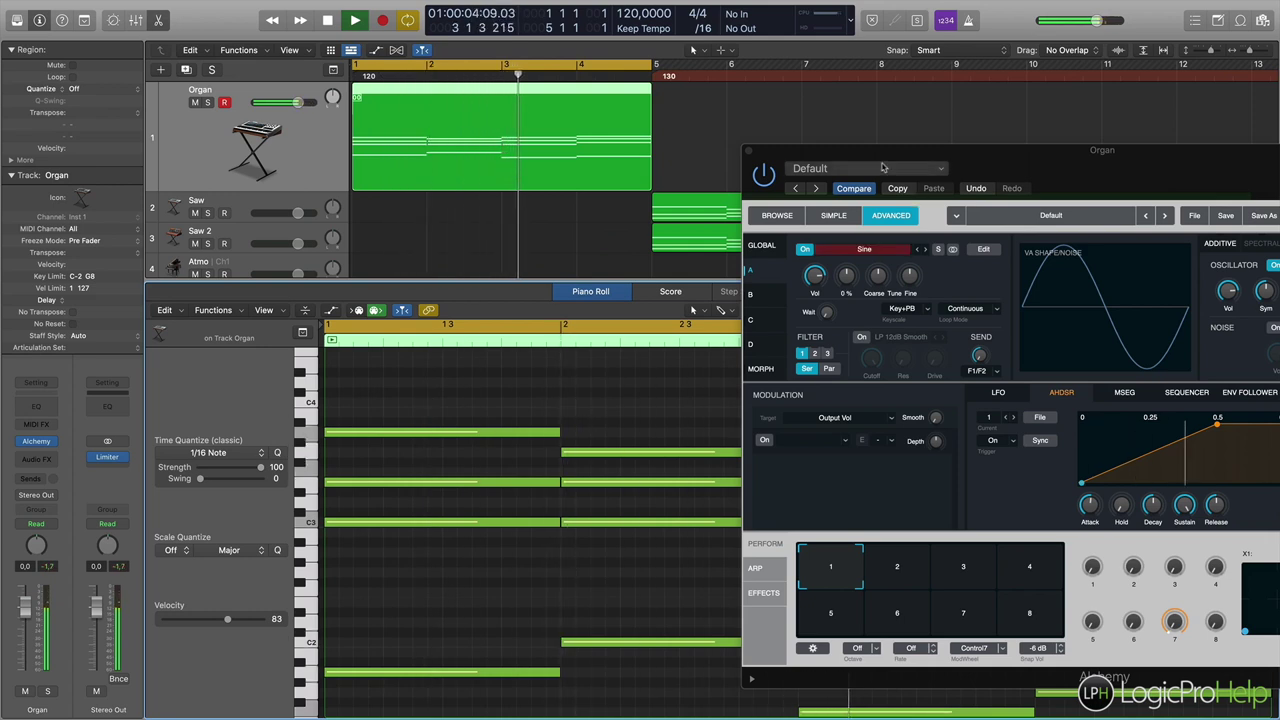
left_click_drag(884, 161, 705, 213)
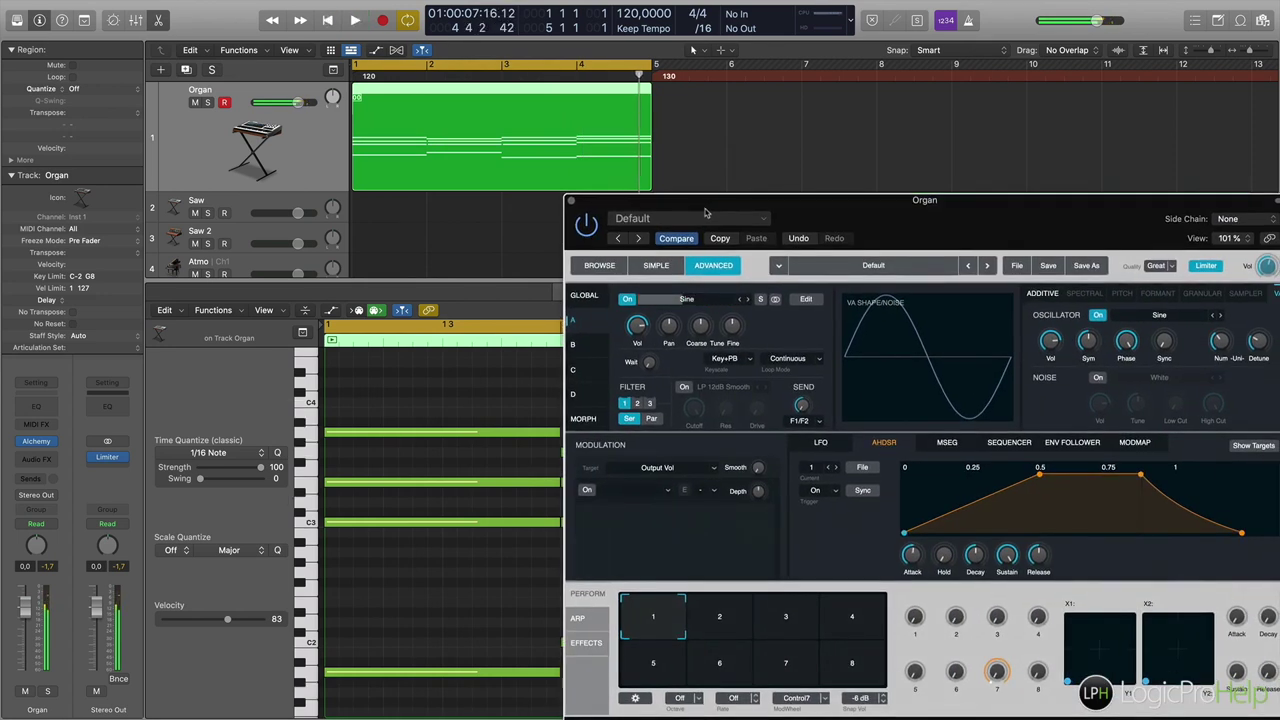
key("Return")
Raise the AHDSR 1 envelope's release to about 1.2 s, and bring it down to about 0.61 s
left_click_drag(730, 217, 633, 154)
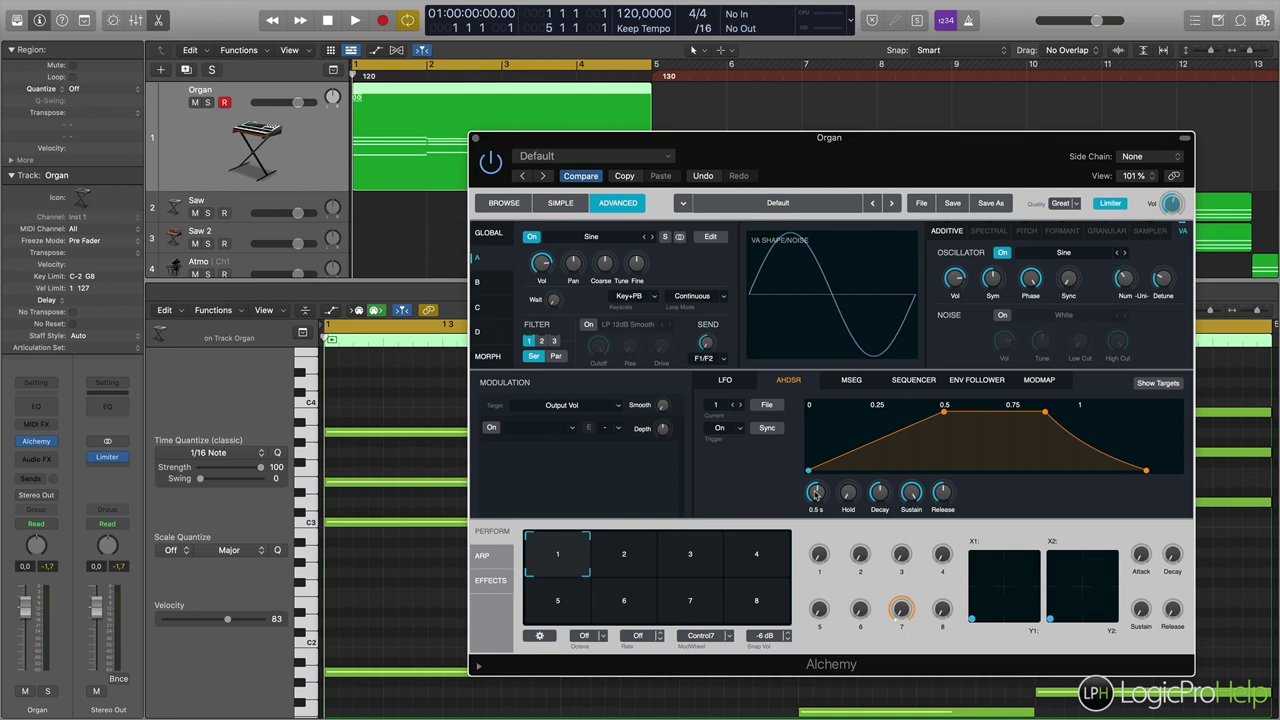
left_click_drag(829, 149, 744, 157)
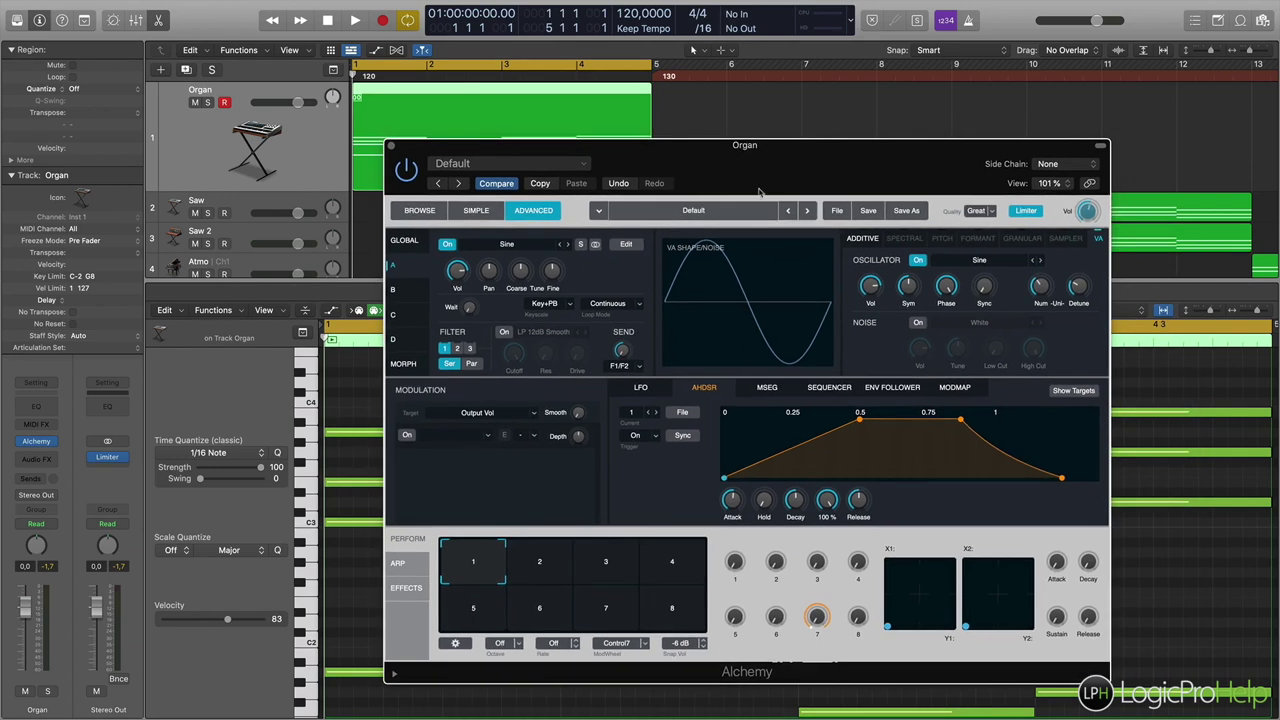
left_click_drag(595, 148, 954, 201)
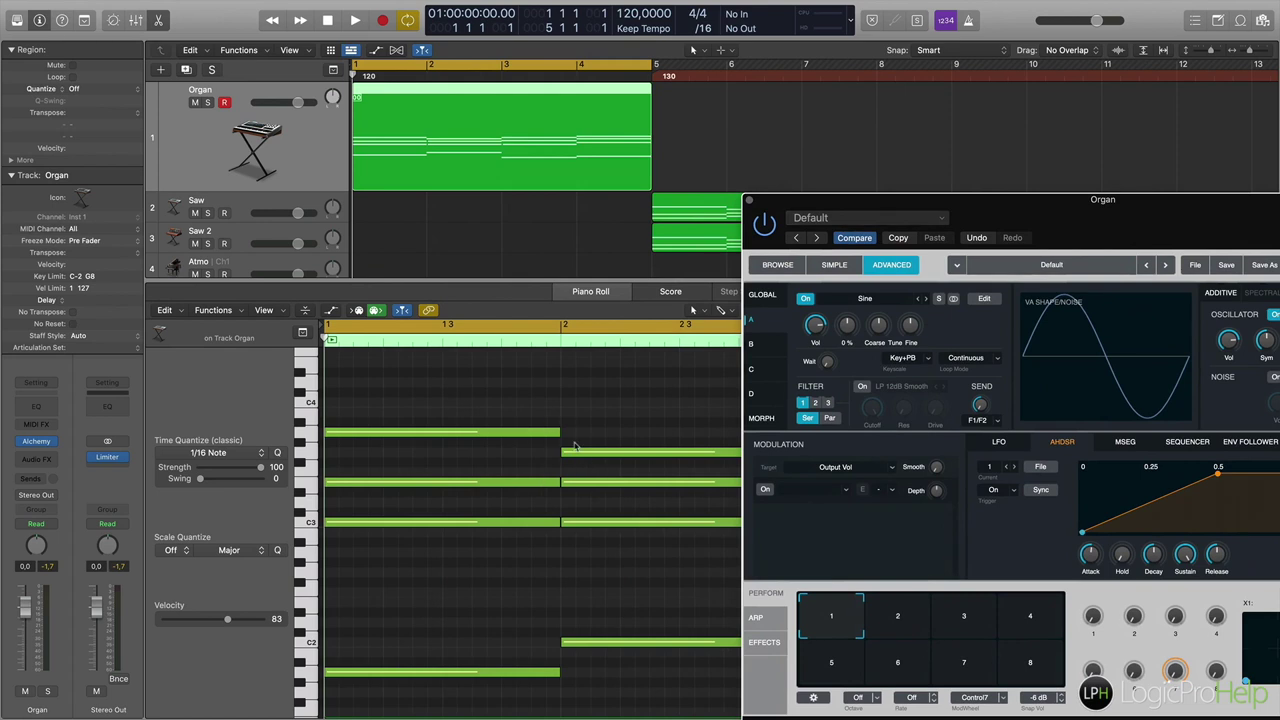
left_click_drag(905, 200, 575, 137)
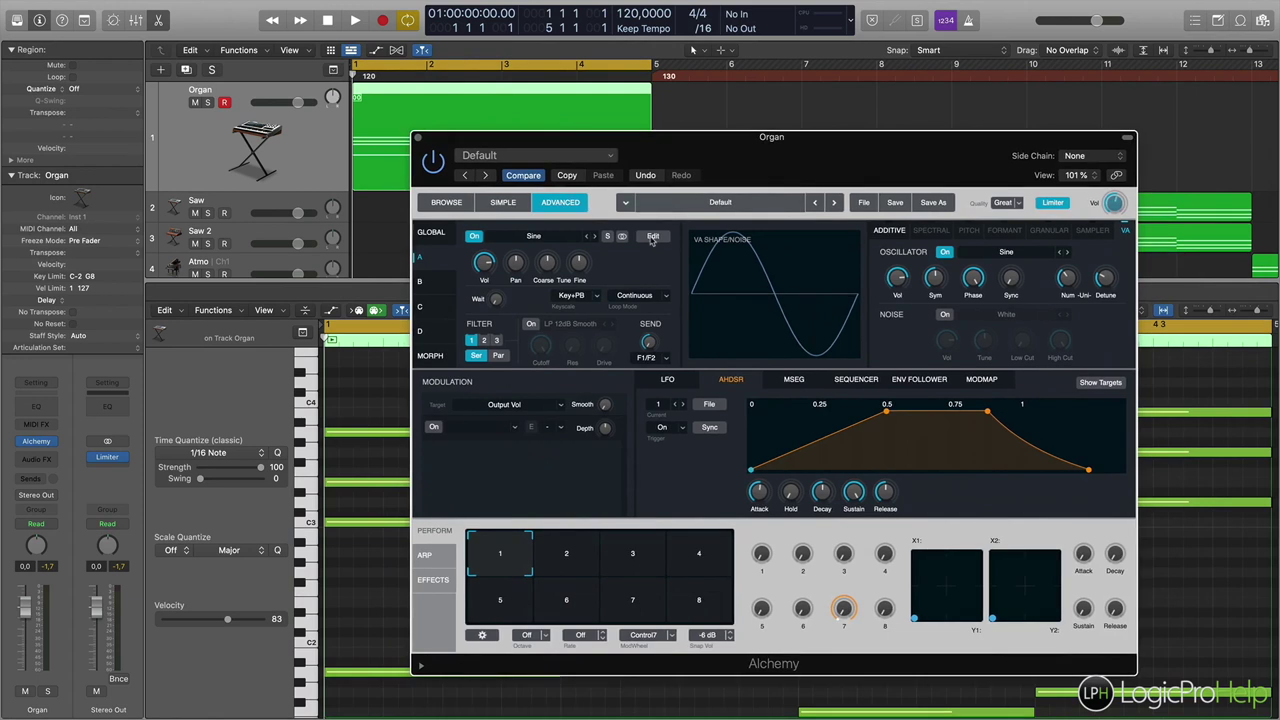
scroll(885, 490, "up", 10)
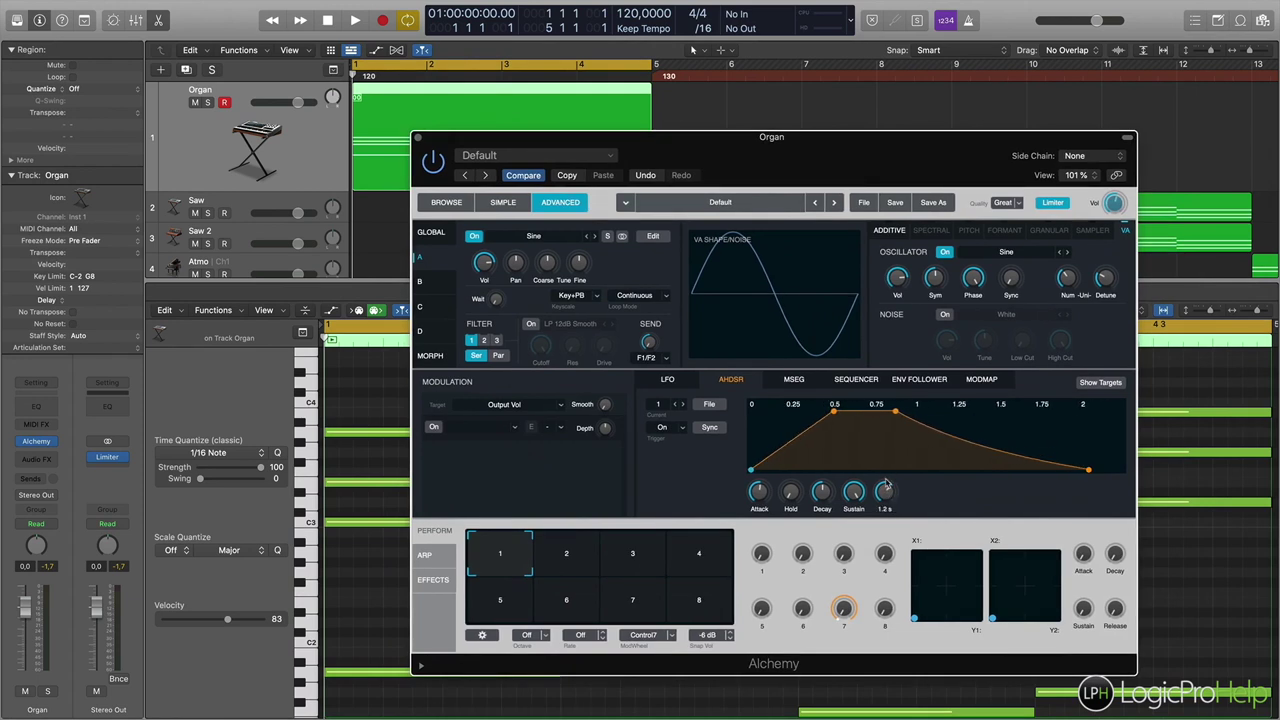
scroll(885, 490, "down", 3)
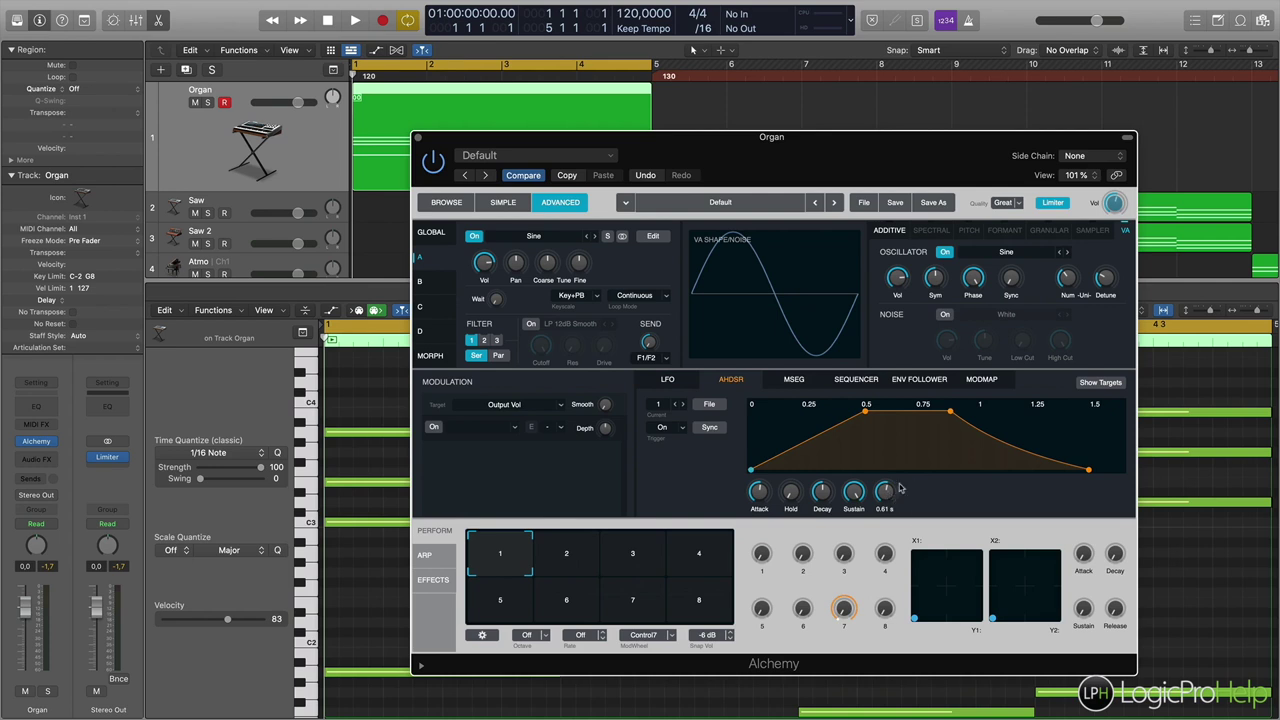
Play the Organ region while raising the AHDSR 1 release to about 1.9 s, and reduce it to about 1.5 s
key("space")
left_click_drag(738, 151, 611, 187)
left_click_drag(754, 552, 755, 545)
key("space")
mouse_move(741, 210)
left_mouse_down()
mouse_move(758, 573)
mouse_move(762, 198)
left_mouse_up()
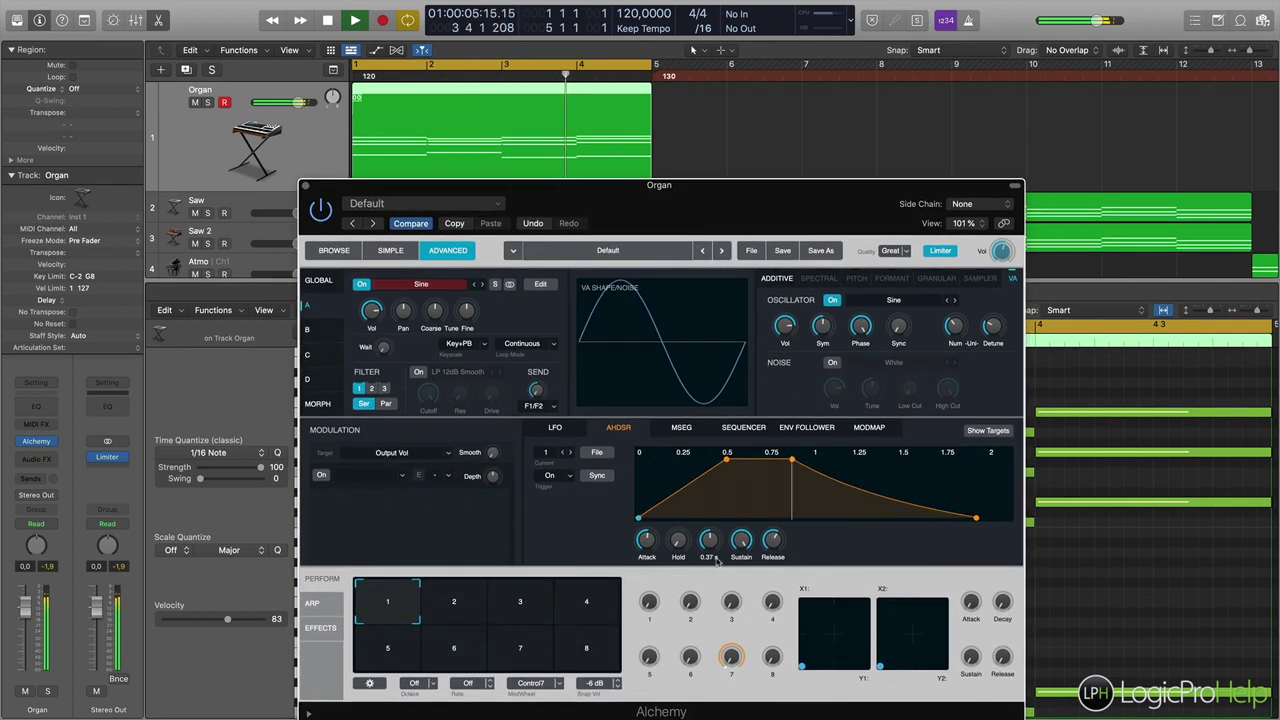
left_click_drag(775, 545, 777, 530)
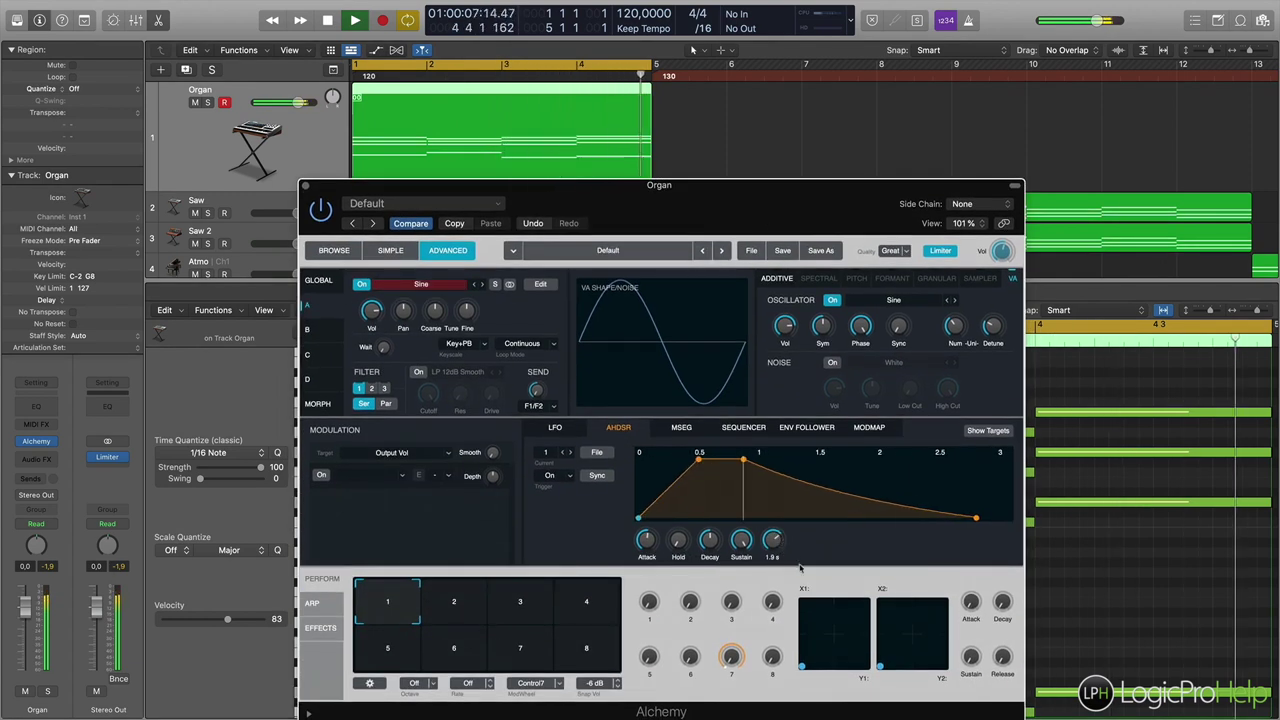
left_click_drag(779, 545, 779, 553)
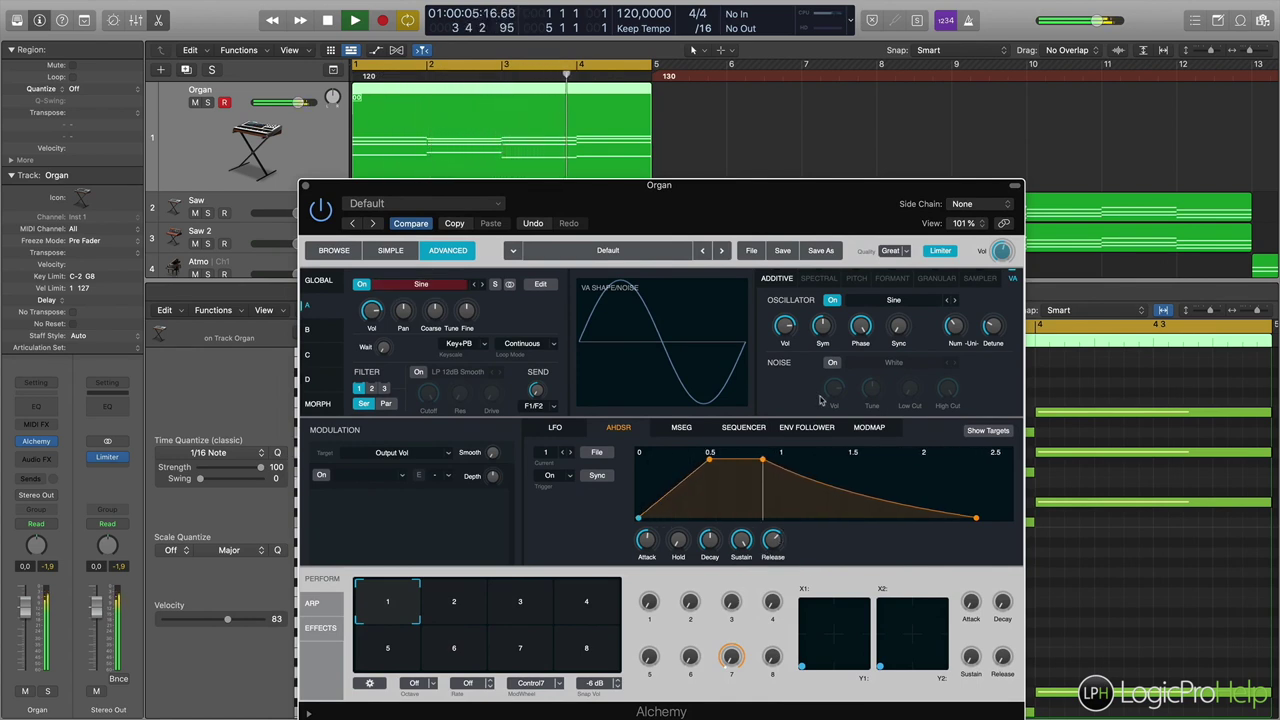
key("space")
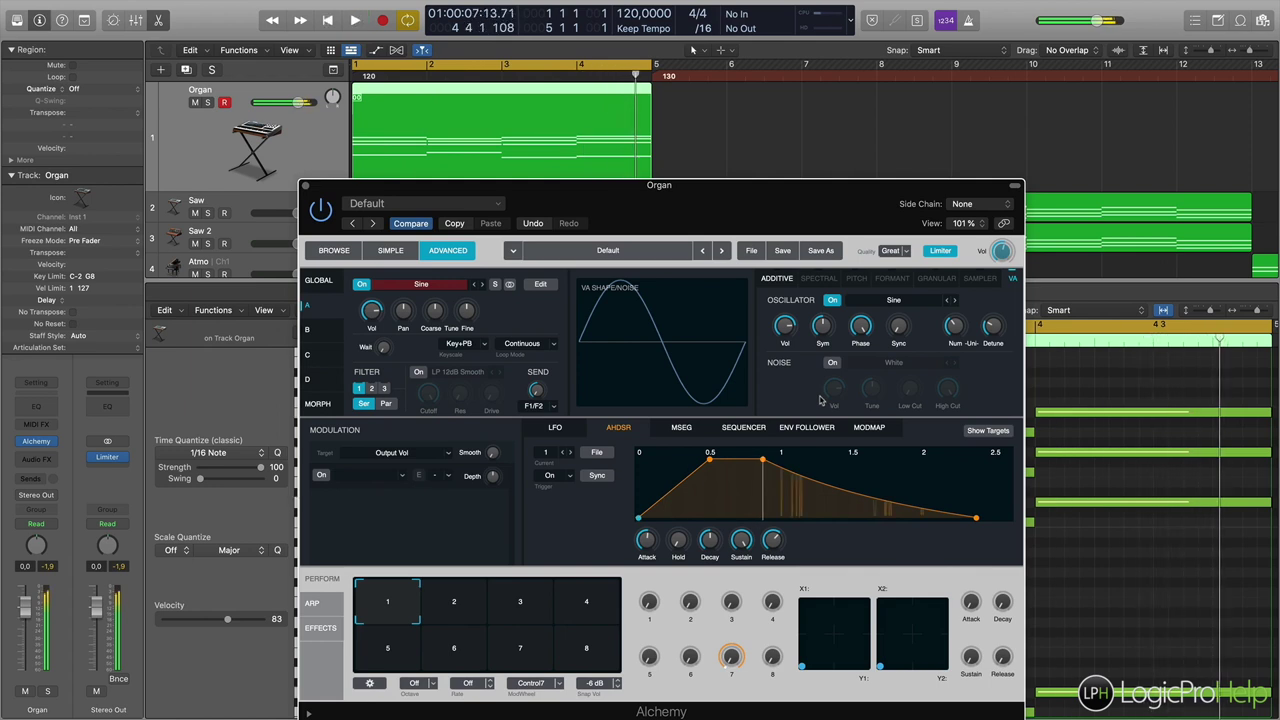
Move Alchemy out of the way and examine how the Organ region's chord notes follow each other in the Piano Roll
left_click_drag(659, 189, 664, 568)
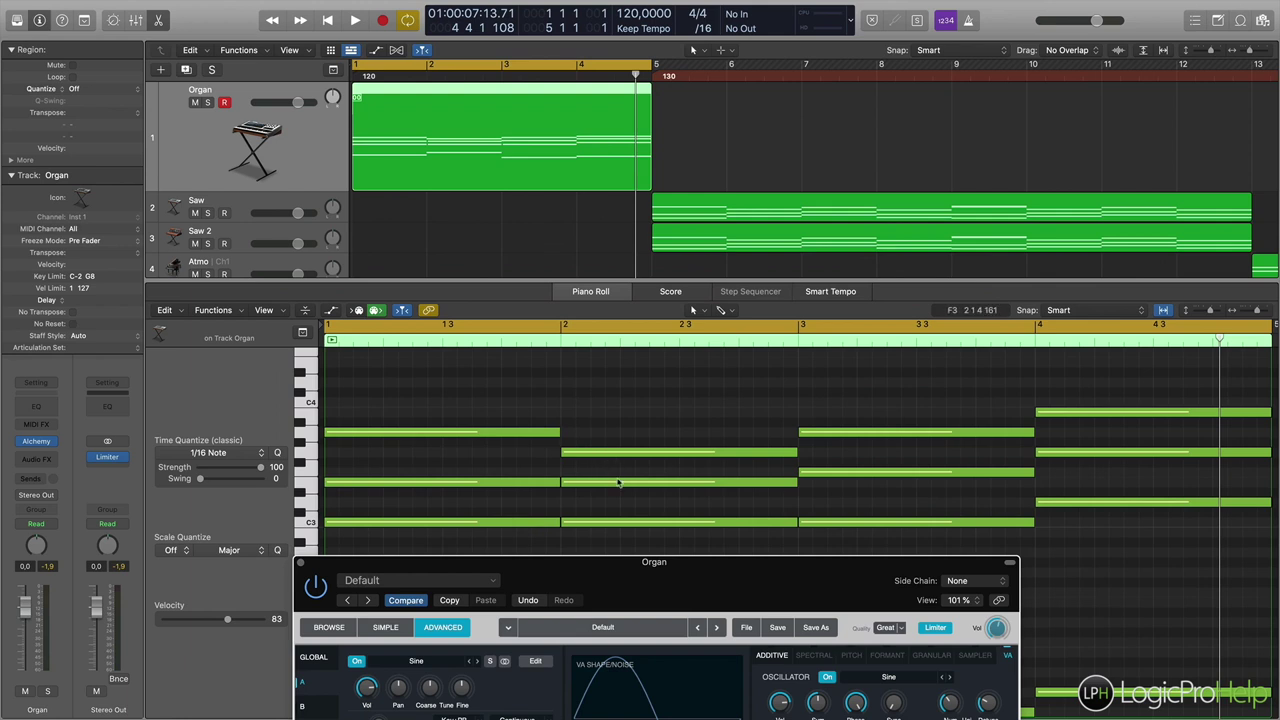
scroll(536, 524, "down", 5)
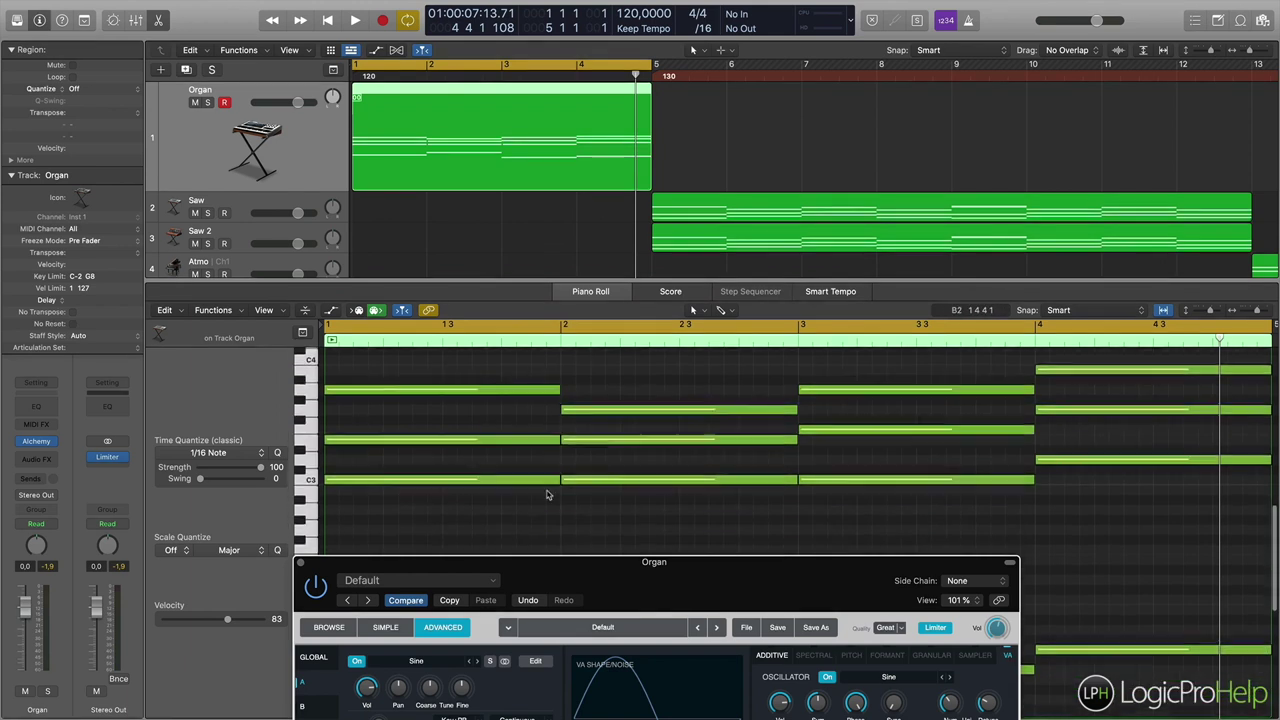
scroll(577, 382, "up", 2)
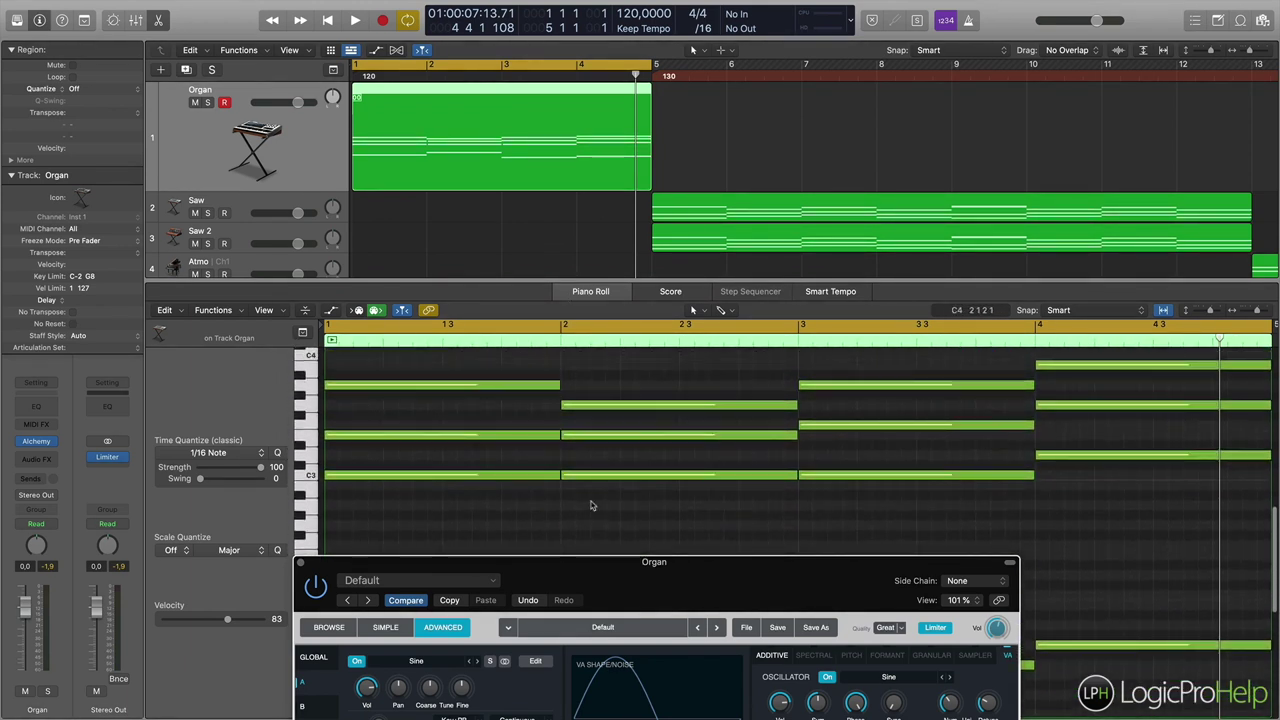
left_click_drag(596, 582, 597, 682)
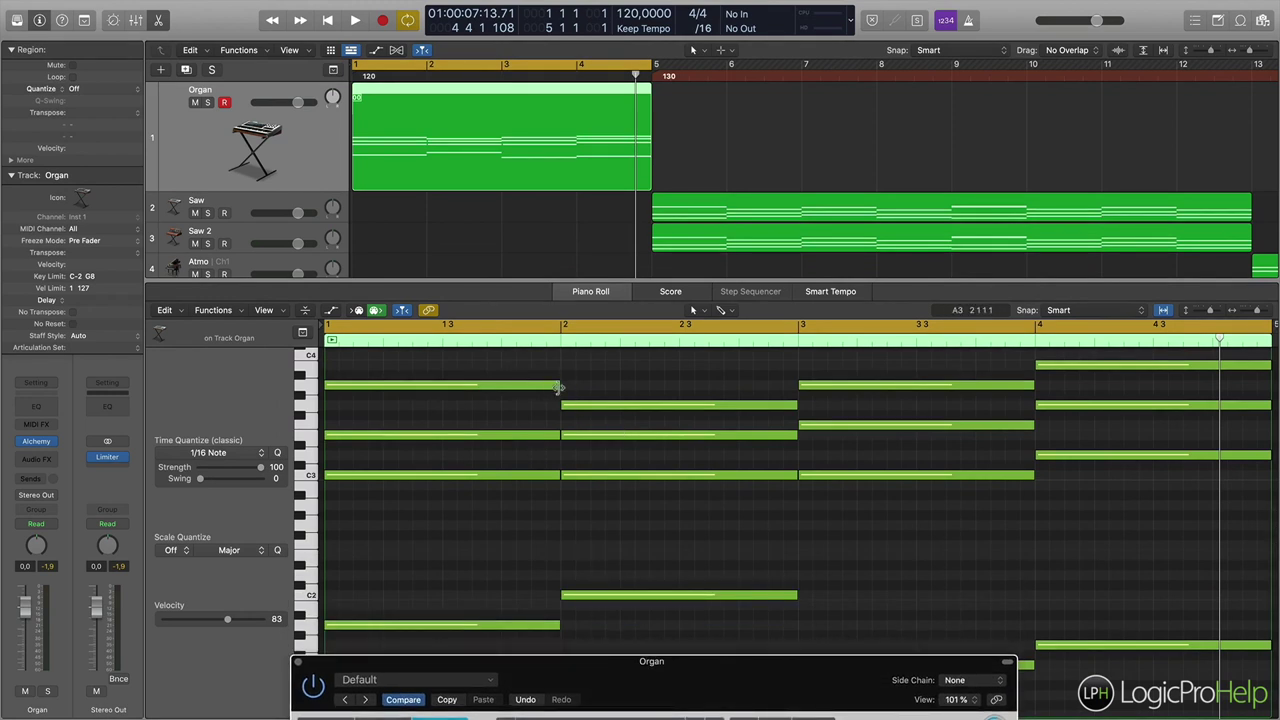
mouse_move(588, 410)
scroll(820, 500, "down", 1)
Shorten the AHDSR 1 attack to about 0.03 s and play the Organ region's chords
left_click_drag(751, 665, 757, 145)
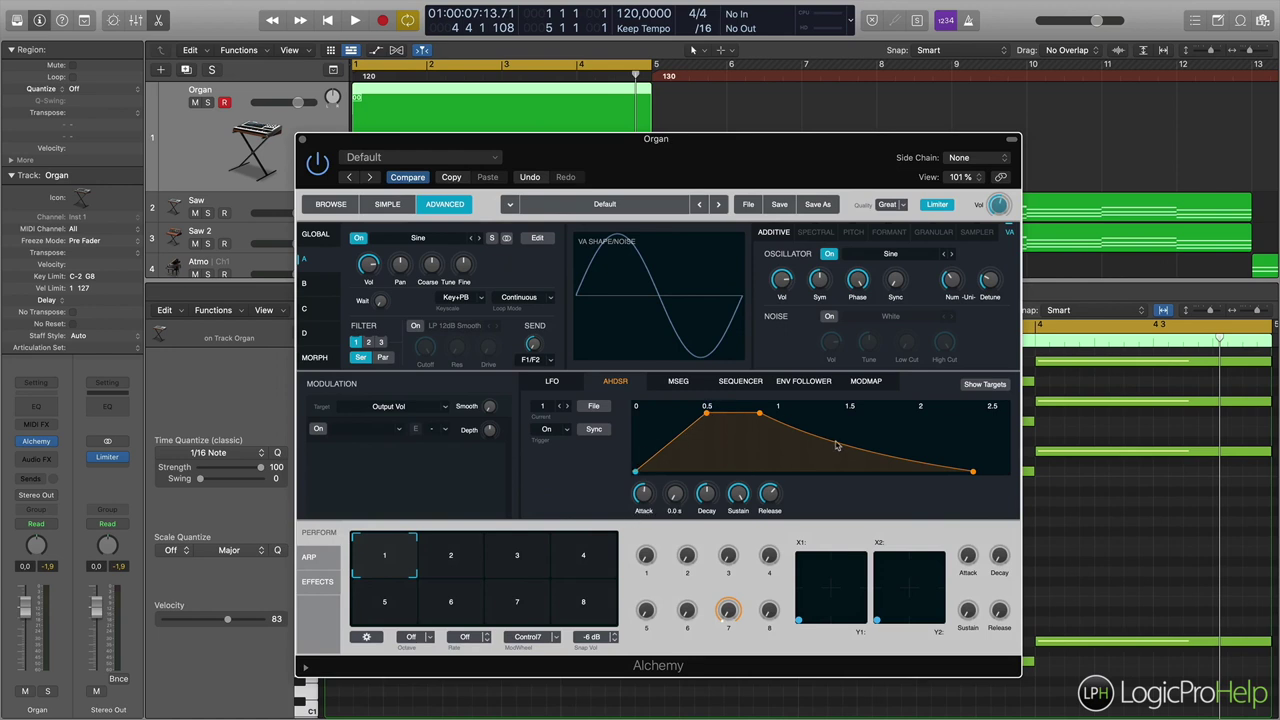
left_click_drag(645, 493, 648, 531)
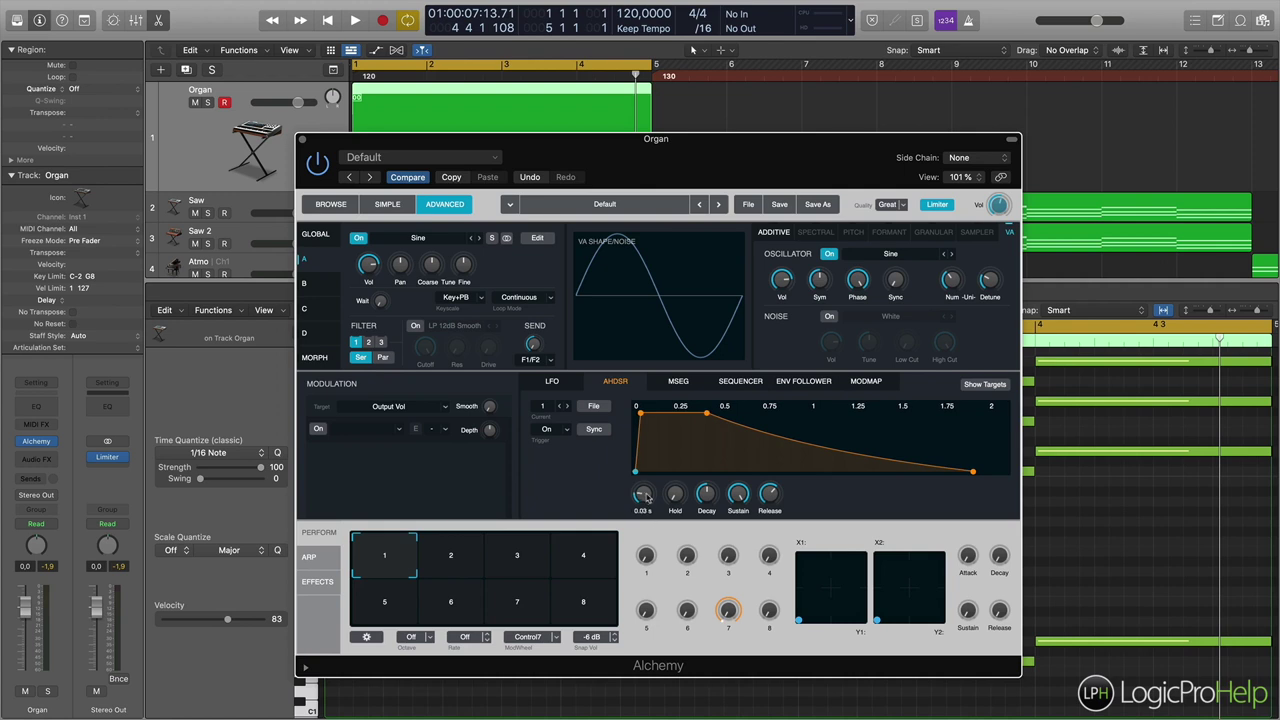
left_click_drag(729, 137, 828, 376)
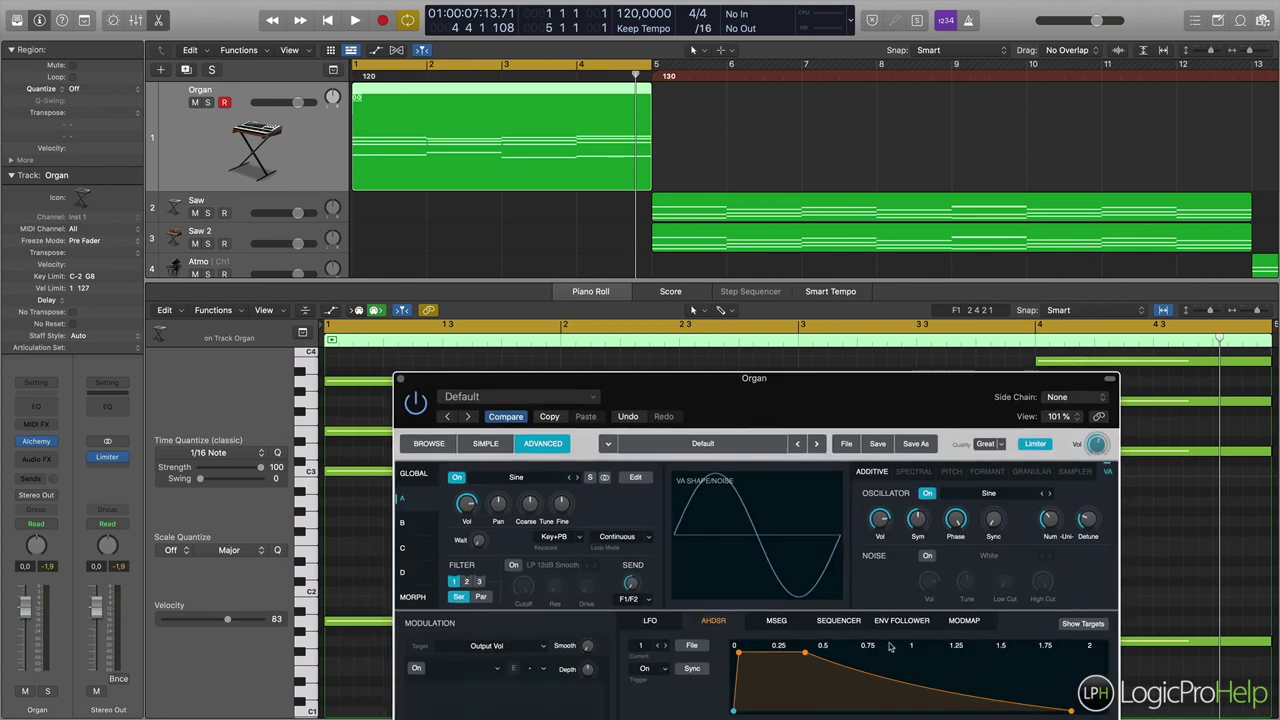
key("space")
left_click_drag(701, 390, 797, 554)
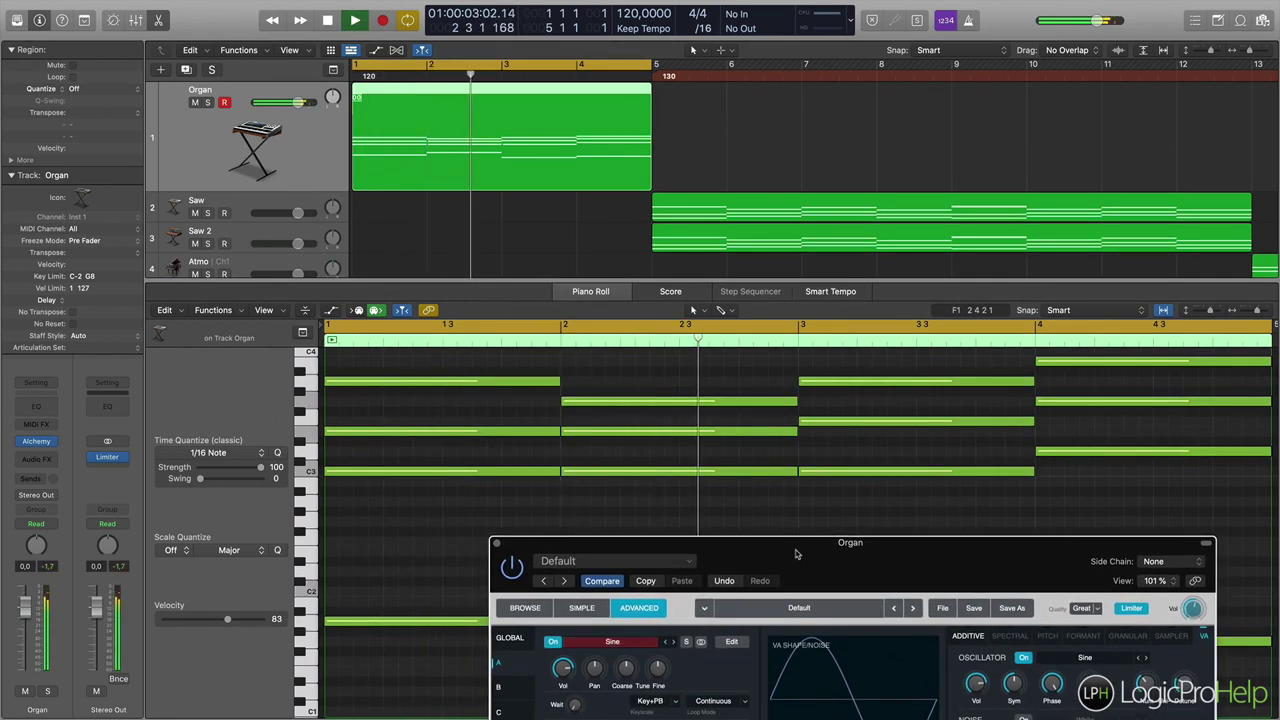
Lengthen the AHDSR 1 release so the envelope runs to about 6 s, with a test playback
left_click_drag(797, 554, 589, 235)
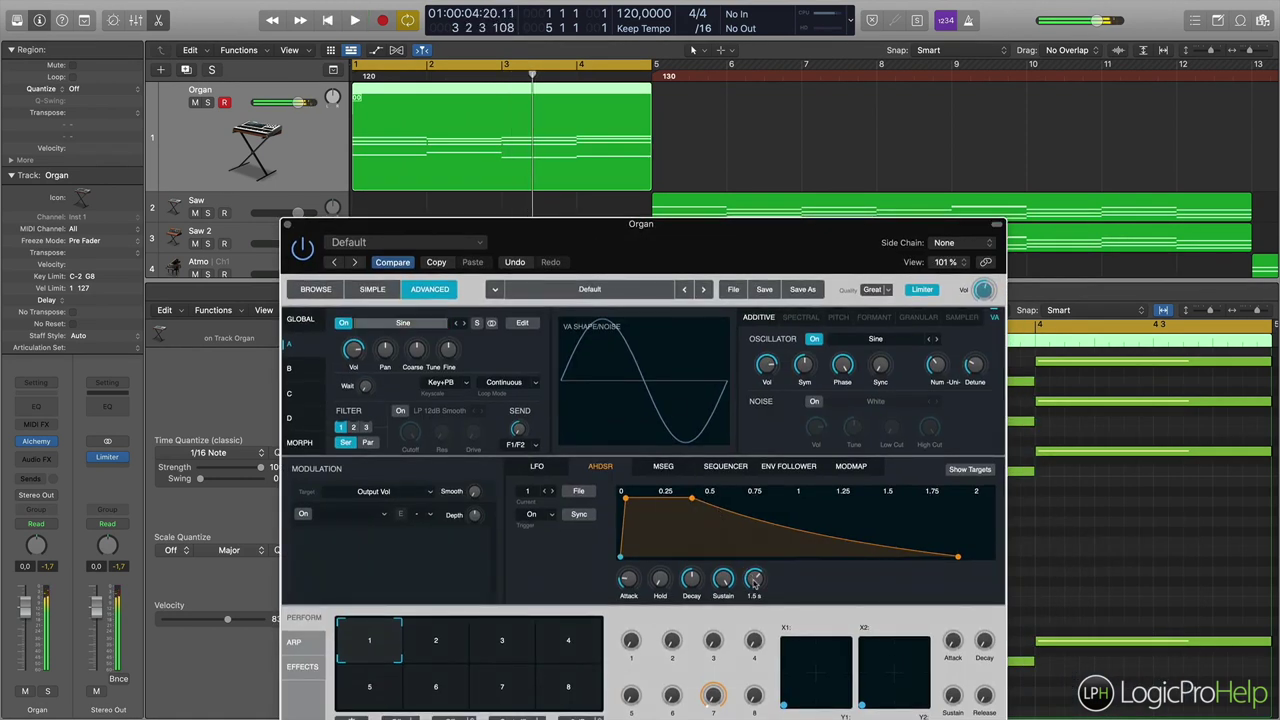
key("space")
left_click_drag(671, 237, 684, 633)
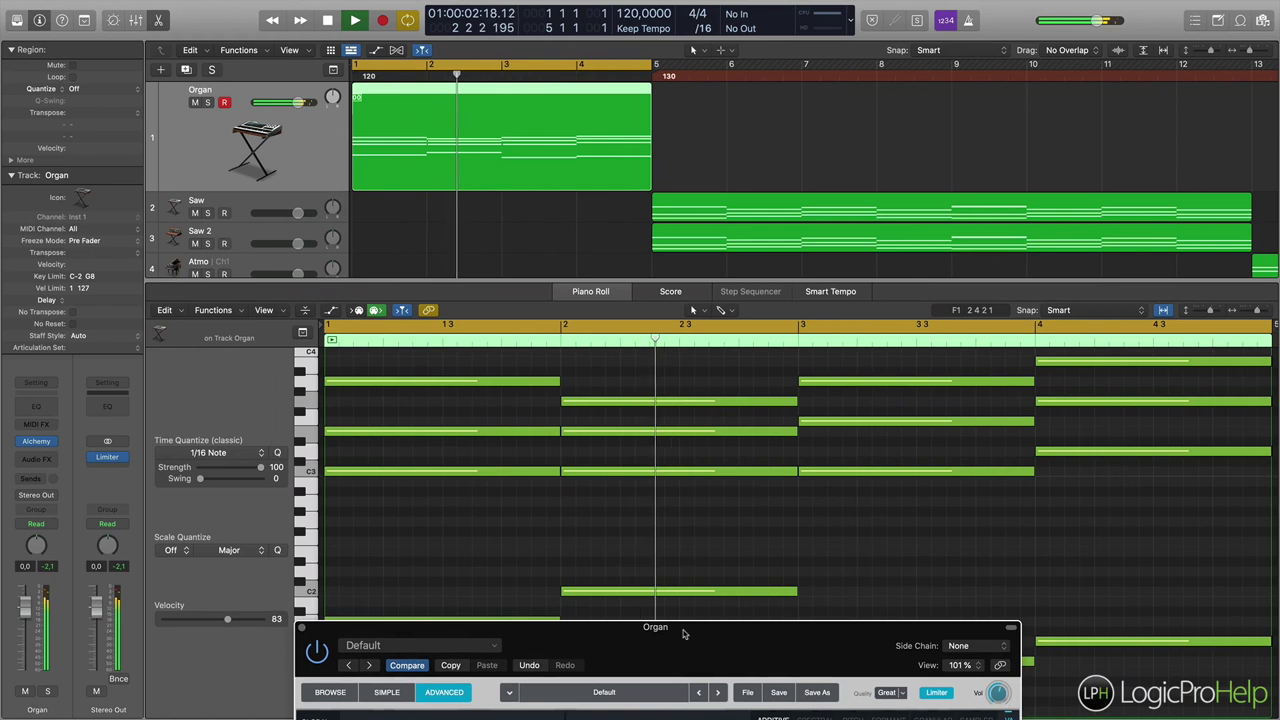
left_click_drag(684, 633, 568, 68)
key("space")
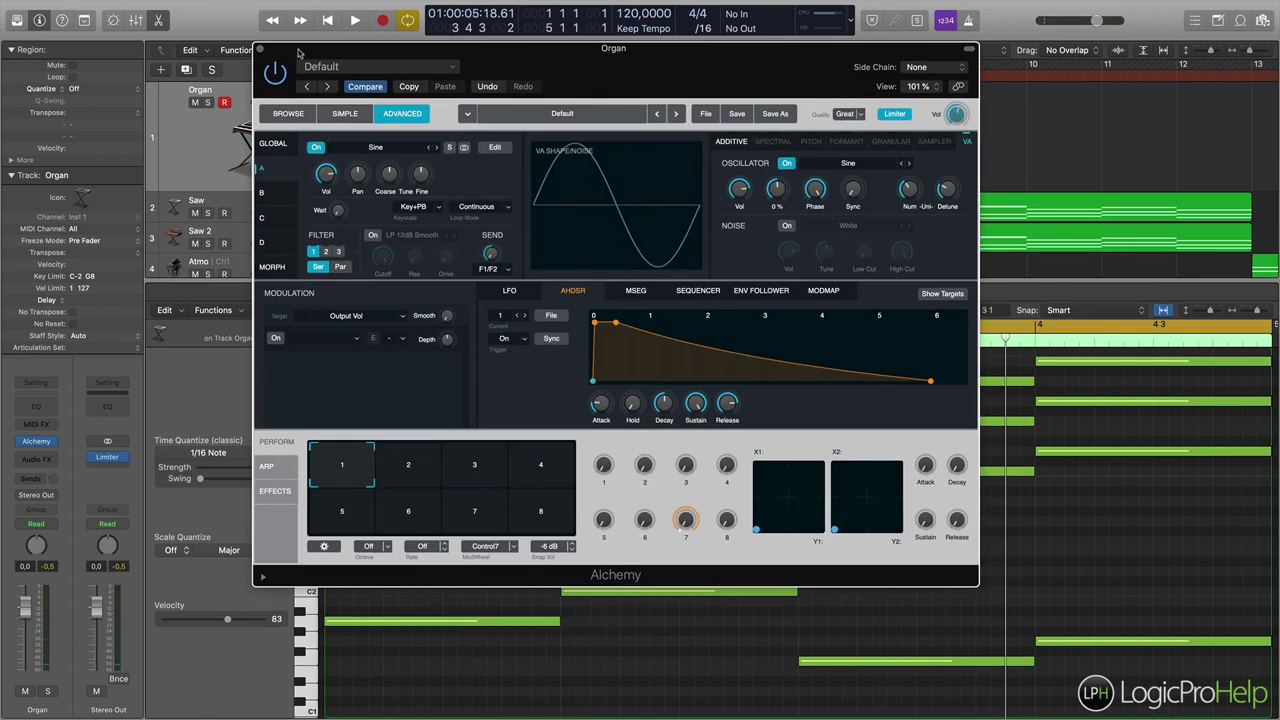
Close Alchemy, shorten the second chord's four notes to end at beat 3 of bar 2, and play the region
key("super+w")
left_click_drag(600, 400, 678, 594)
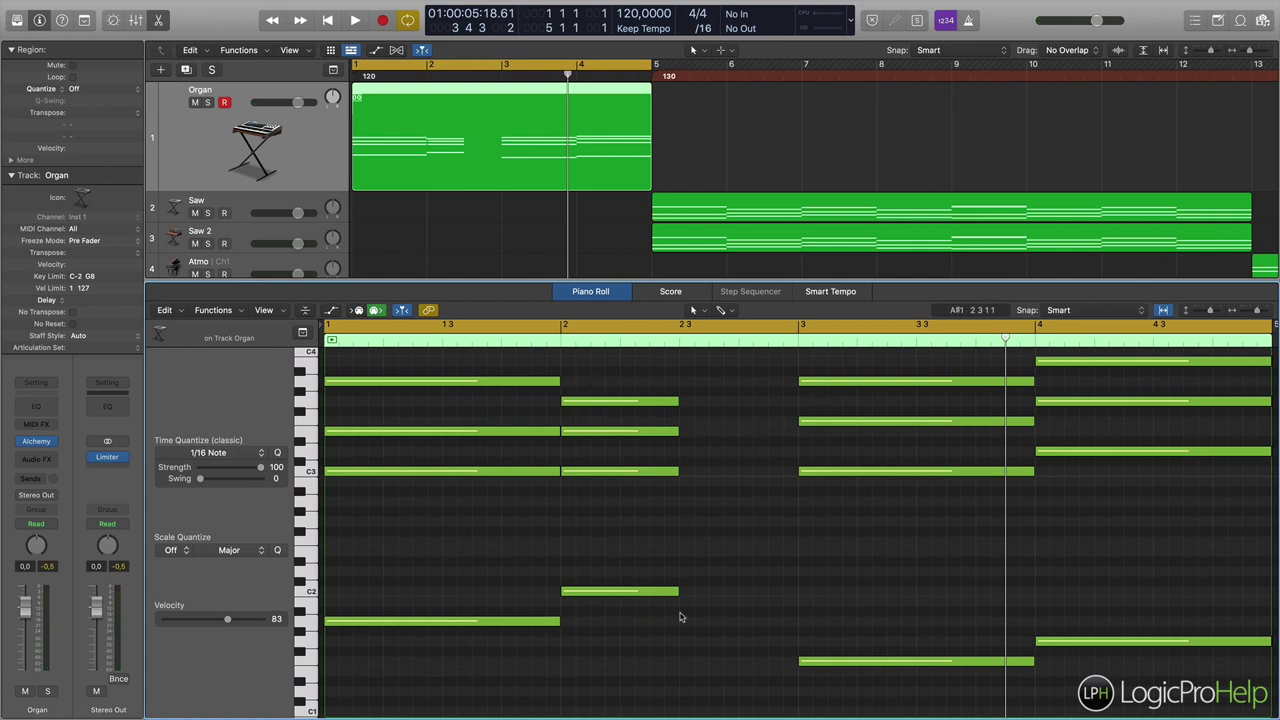
key("space")
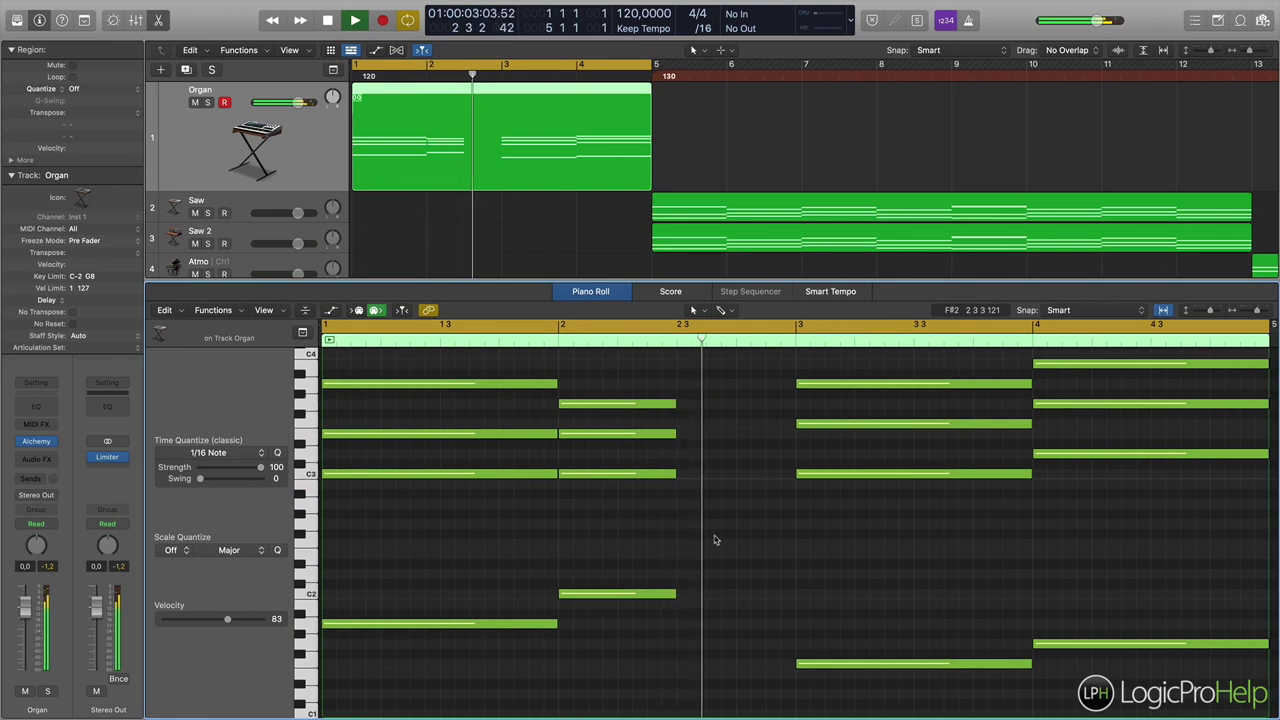
key("space")
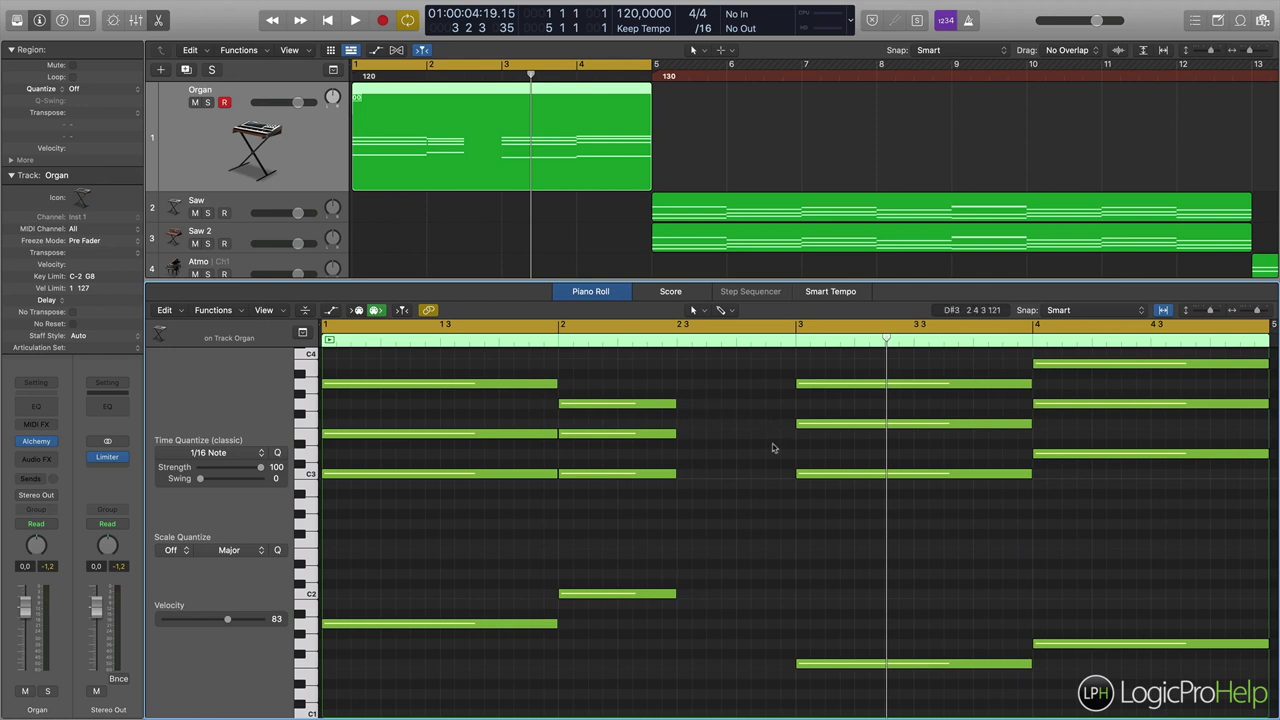
Reopen Alchemy, set the number of voices for all sources to 4 in the Global settings, and uncover the Piano Roll notes
mouse_move(39, 452)
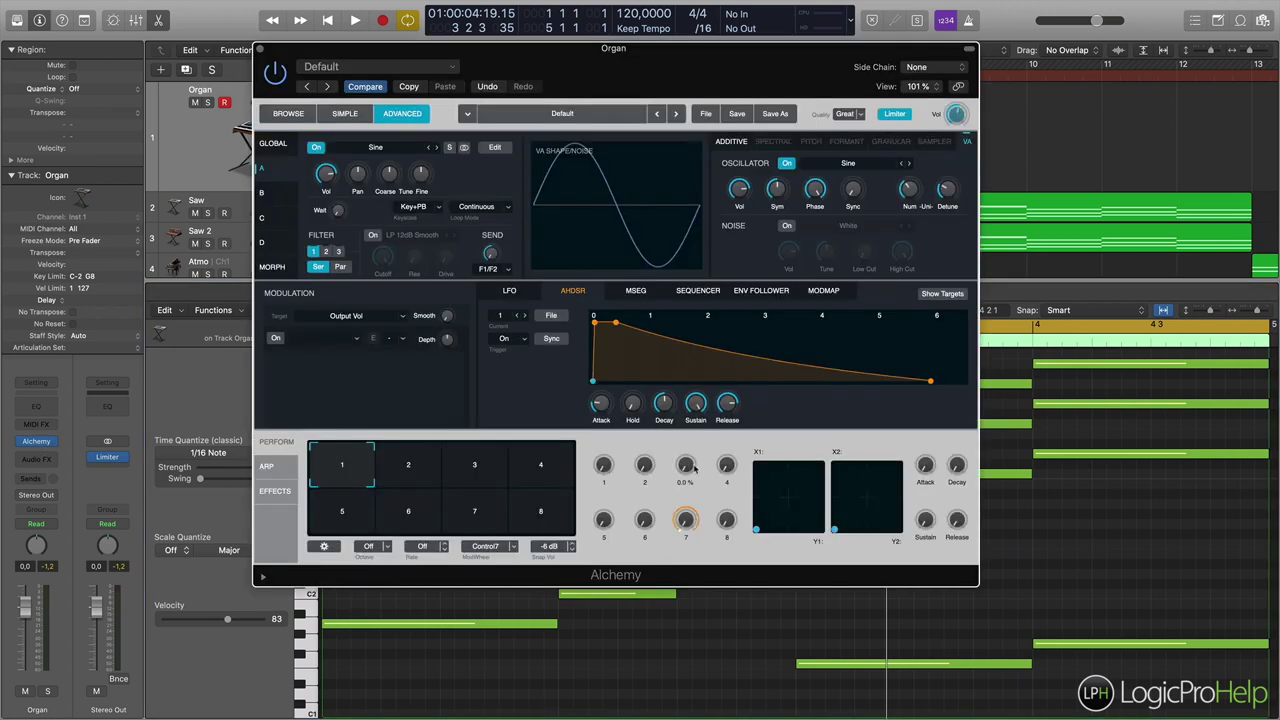
left_click(288, 113)
left_click(290, 115)
left_click(273, 143)
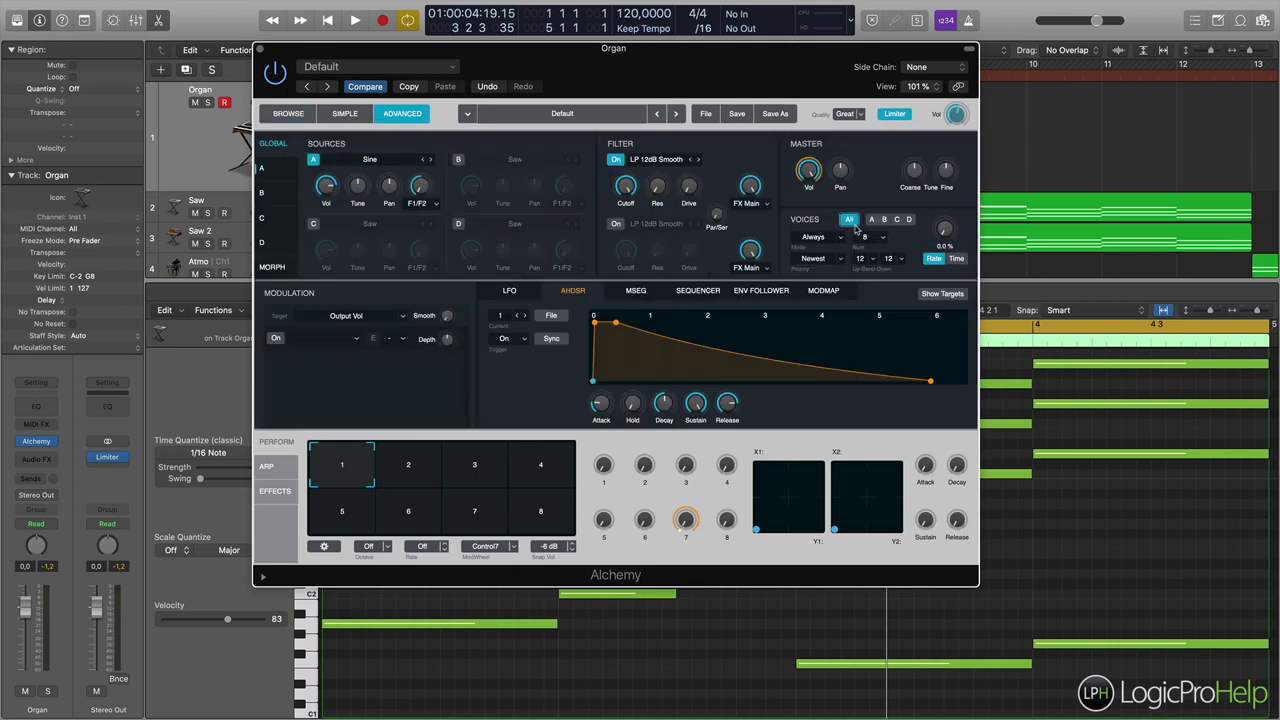
left_click(882, 241)
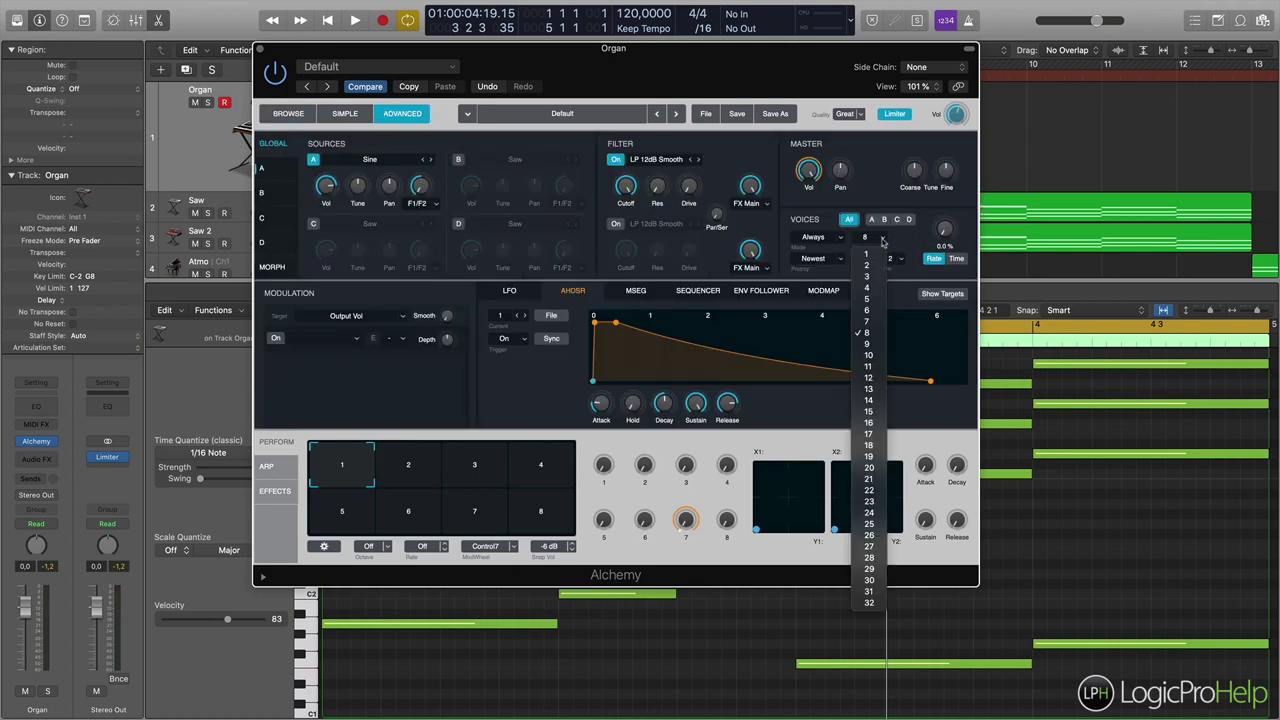
left_click(875, 335)
left_click_drag(643, 48, 609, 234)
left_click(869, 419)
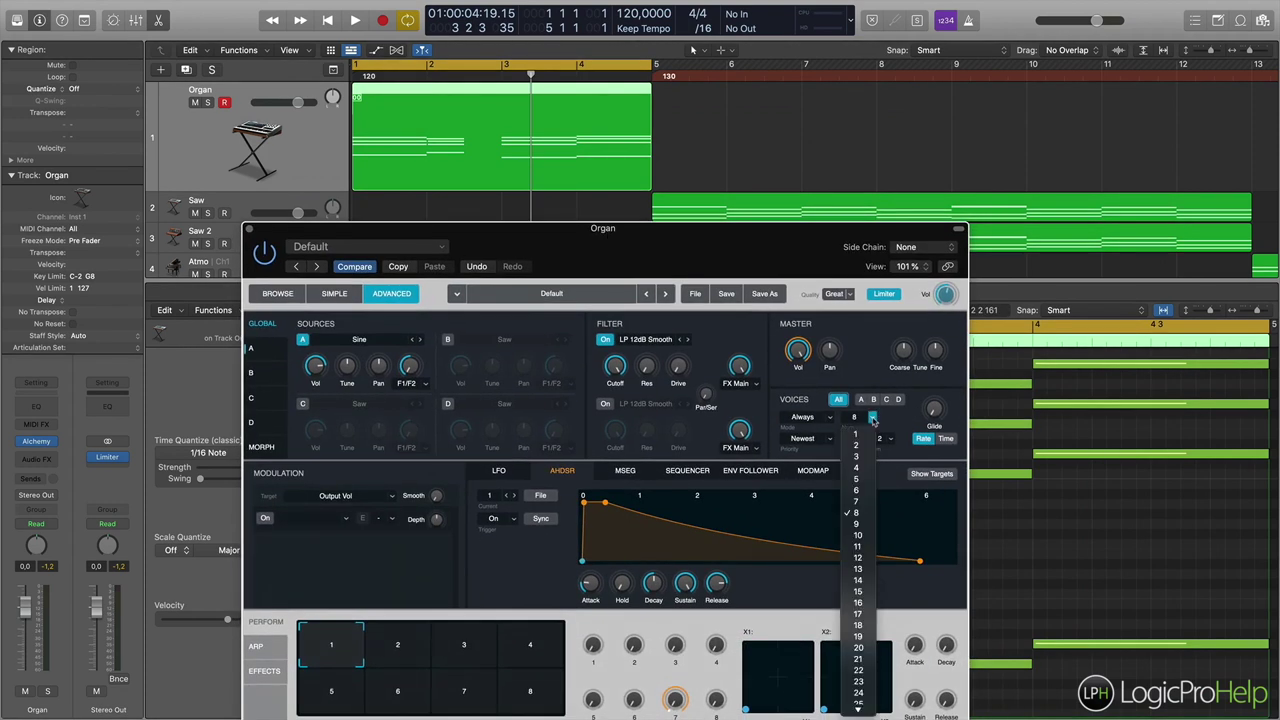
left_click(856, 467)
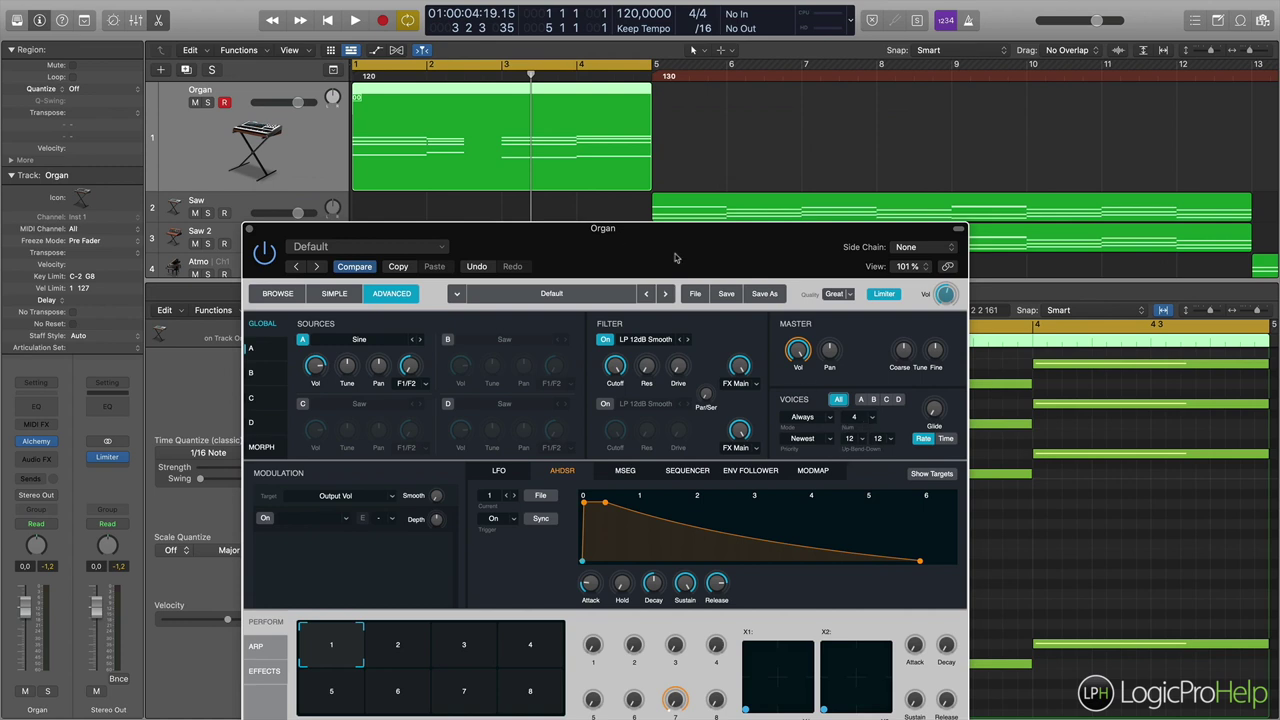
left_click_drag(618, 233, 1105, 548)
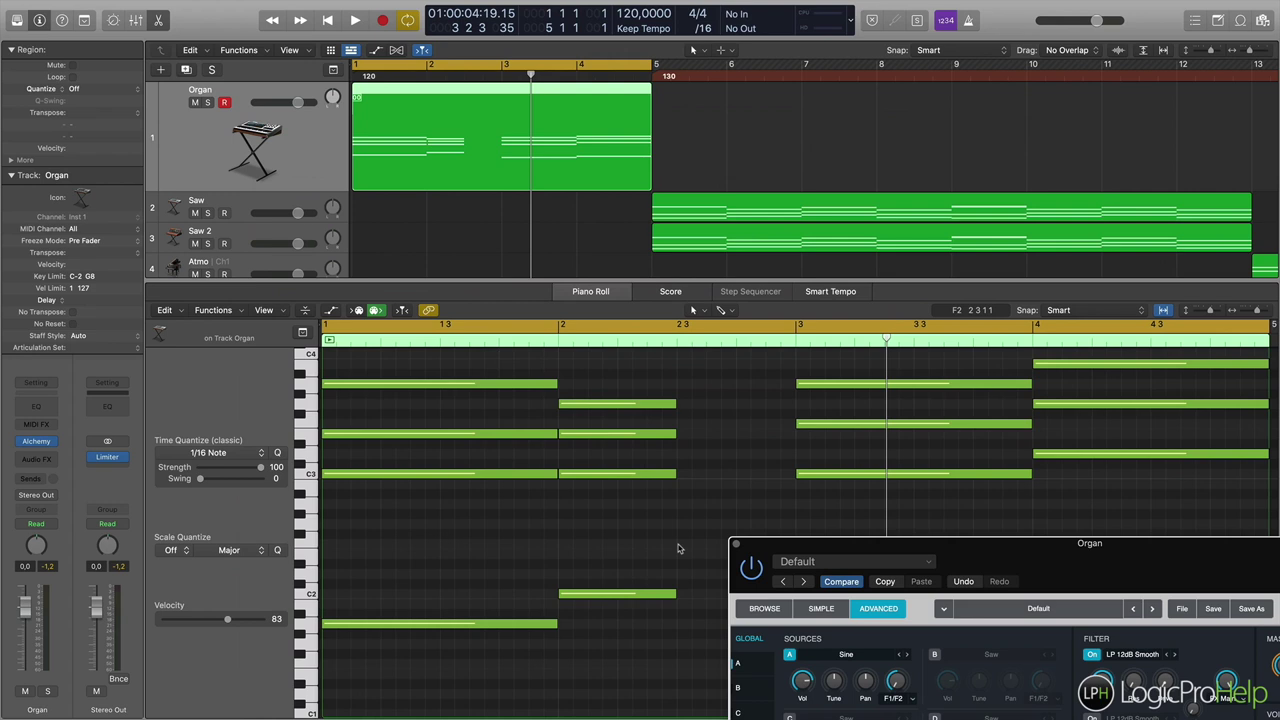
Uncover the Piano Roll chords by moving Alchemy out of the way, and play back the Organ region
left_click_drag(819, 545, 813, 574)
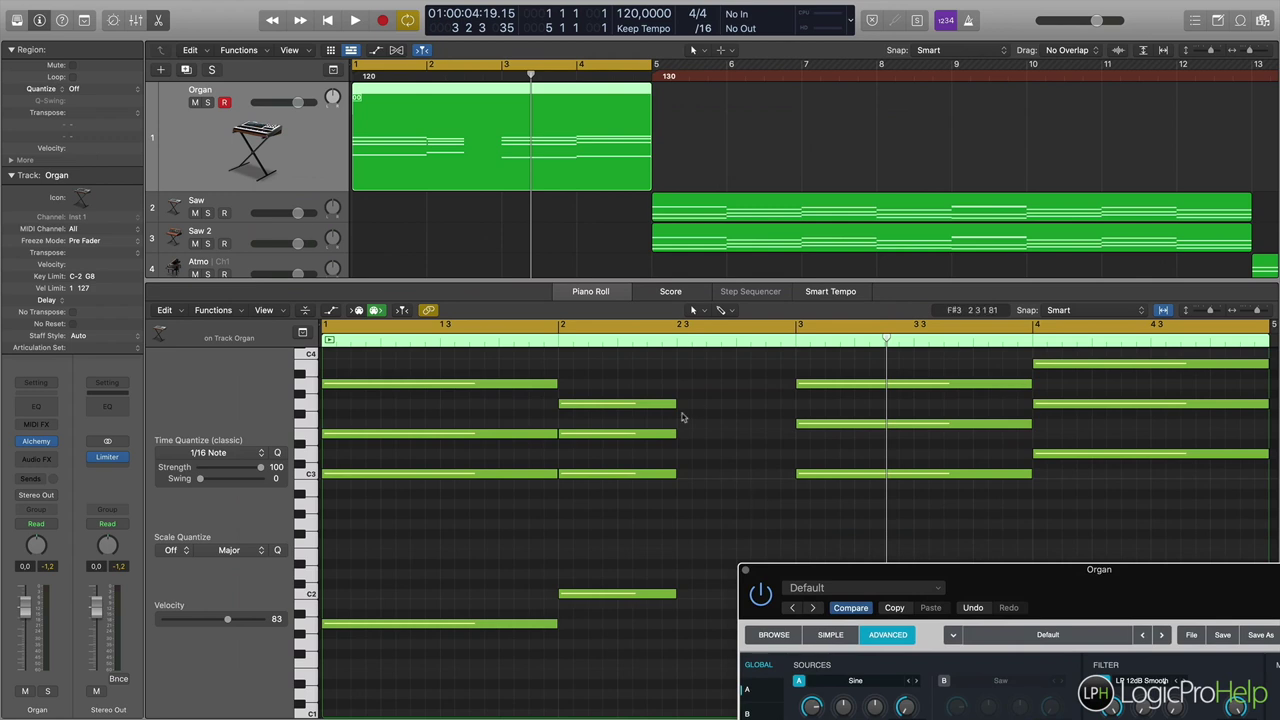
scroll(767, 511, "up", 4)
scroll(775, 500, "down", 6)
scroll(777, 497, "up", 9)
scroll(777, 497, "down", 3)
key("space")
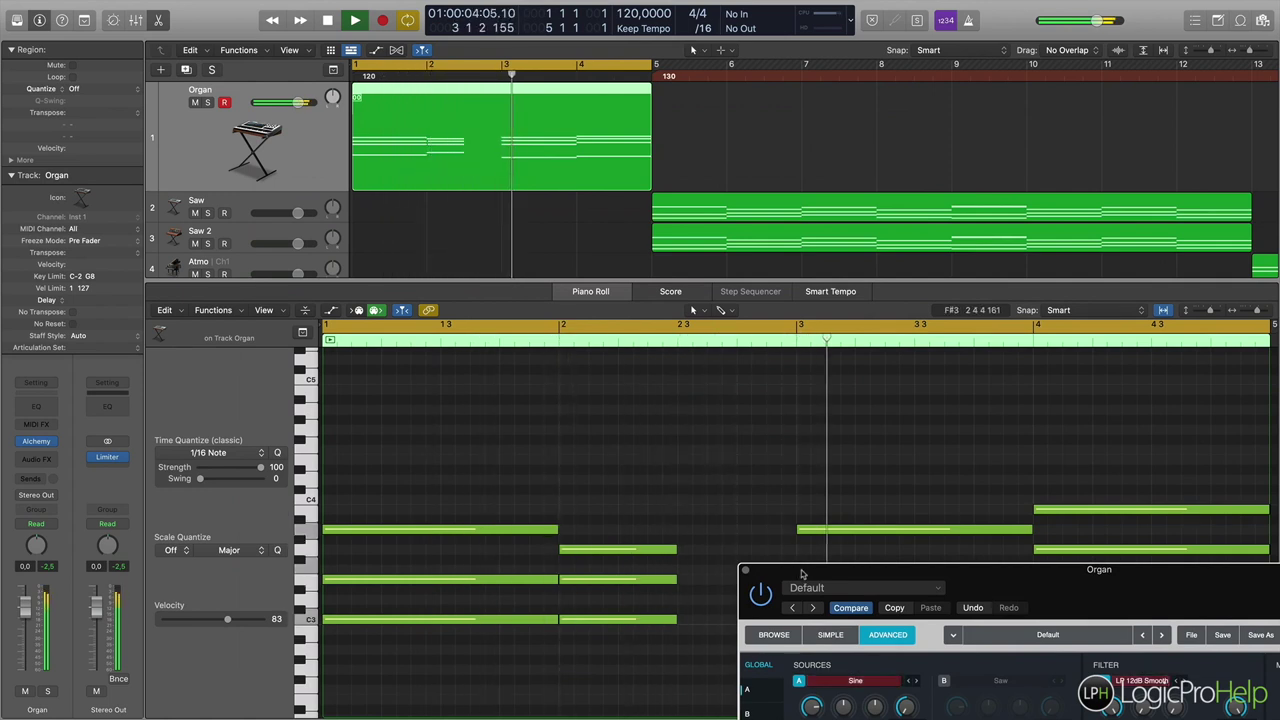
left_click_drag(809, 575, 646, 622)
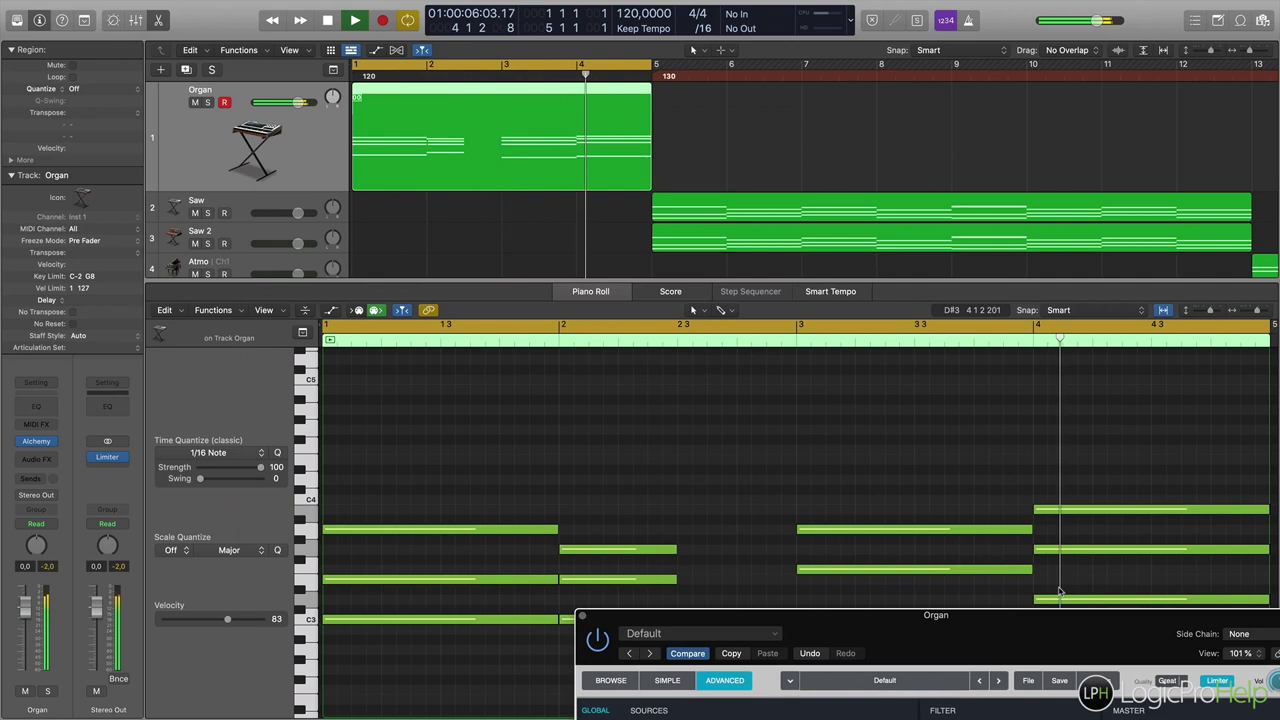
key("space")
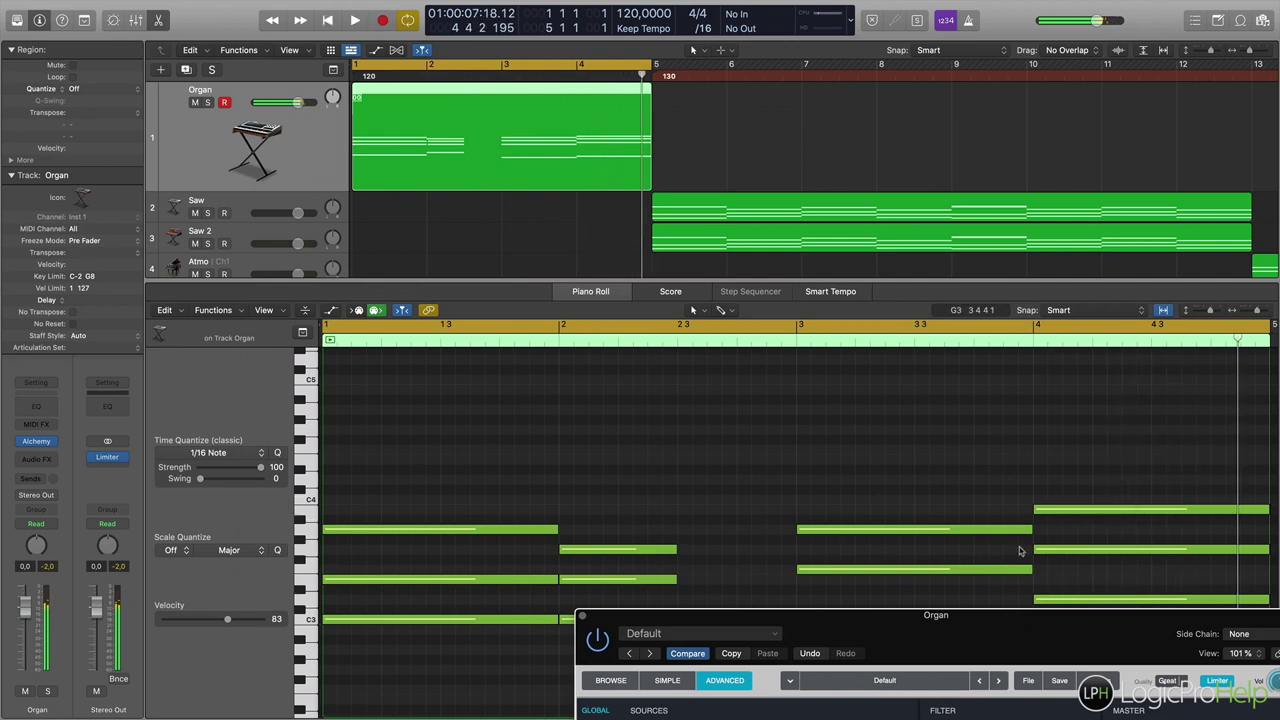
scroll(1006, 549, "down", 1)
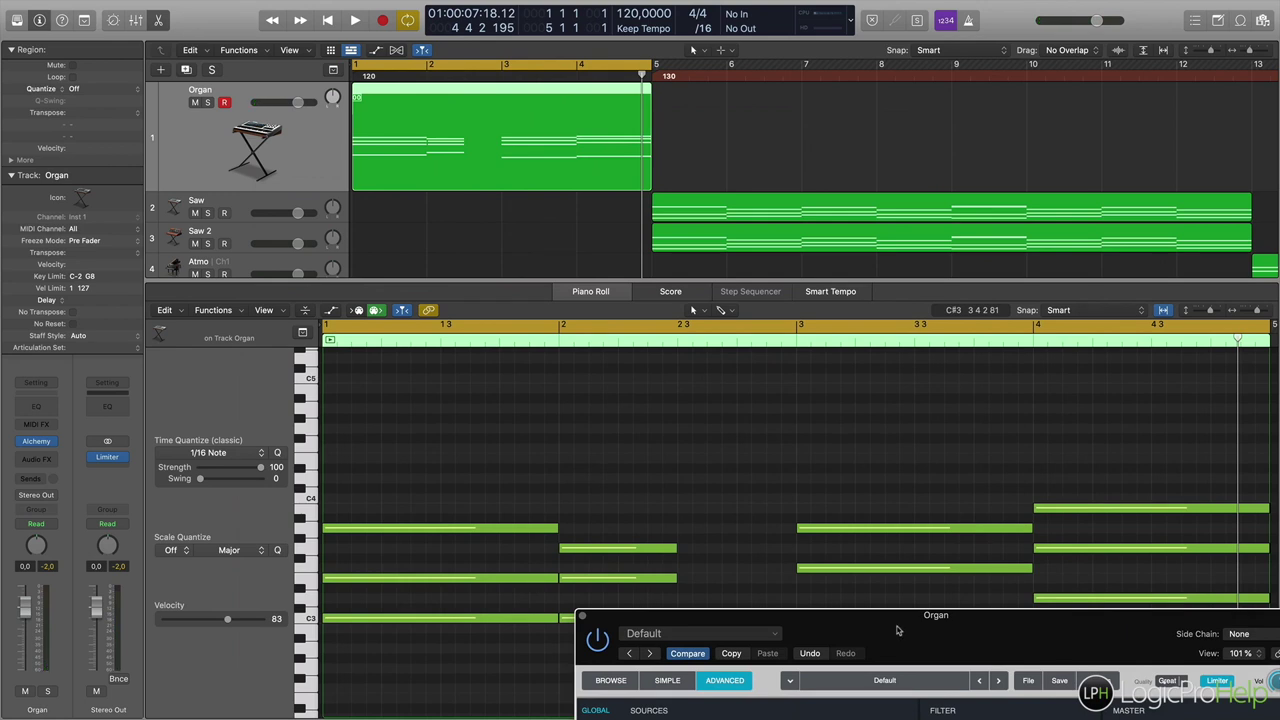
Bring Alchemy fully back into view and shorten the AHDSR 1 release to 0.89 s
left_click_drag(898, 626, 597, 145)
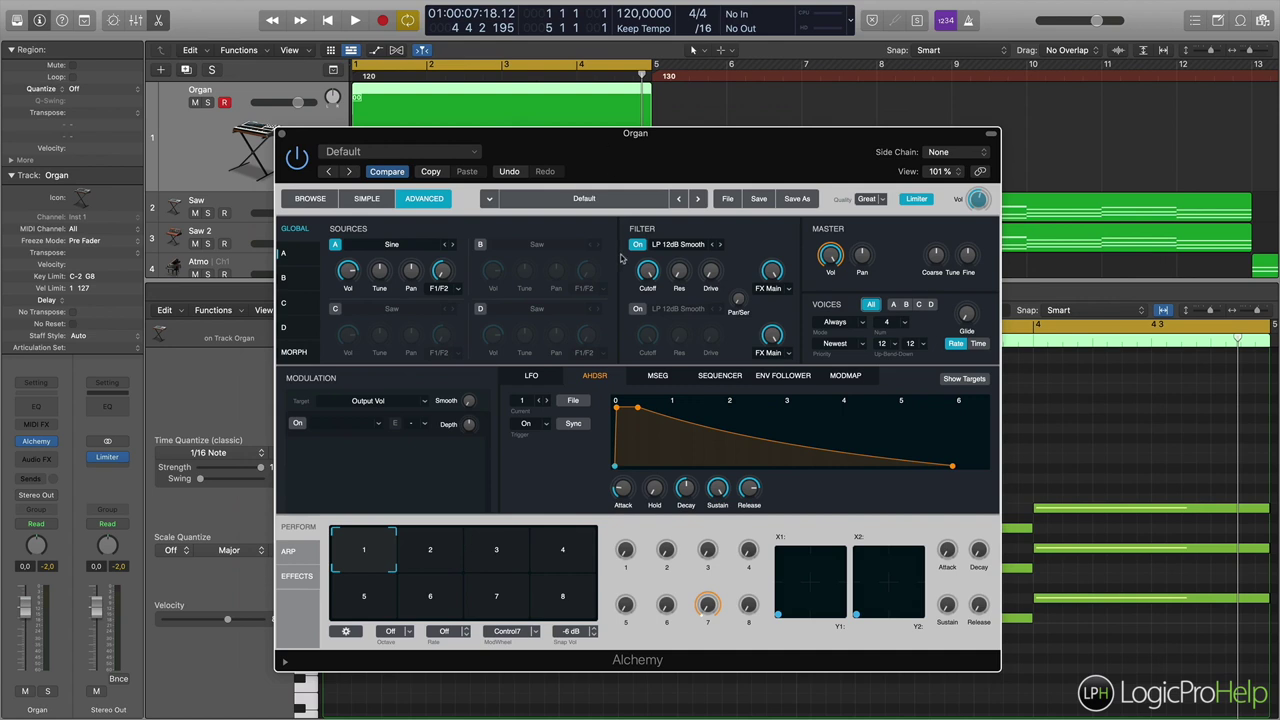
mouse_move(757, 503)
left_click_drag(751, 492, 755, 523)
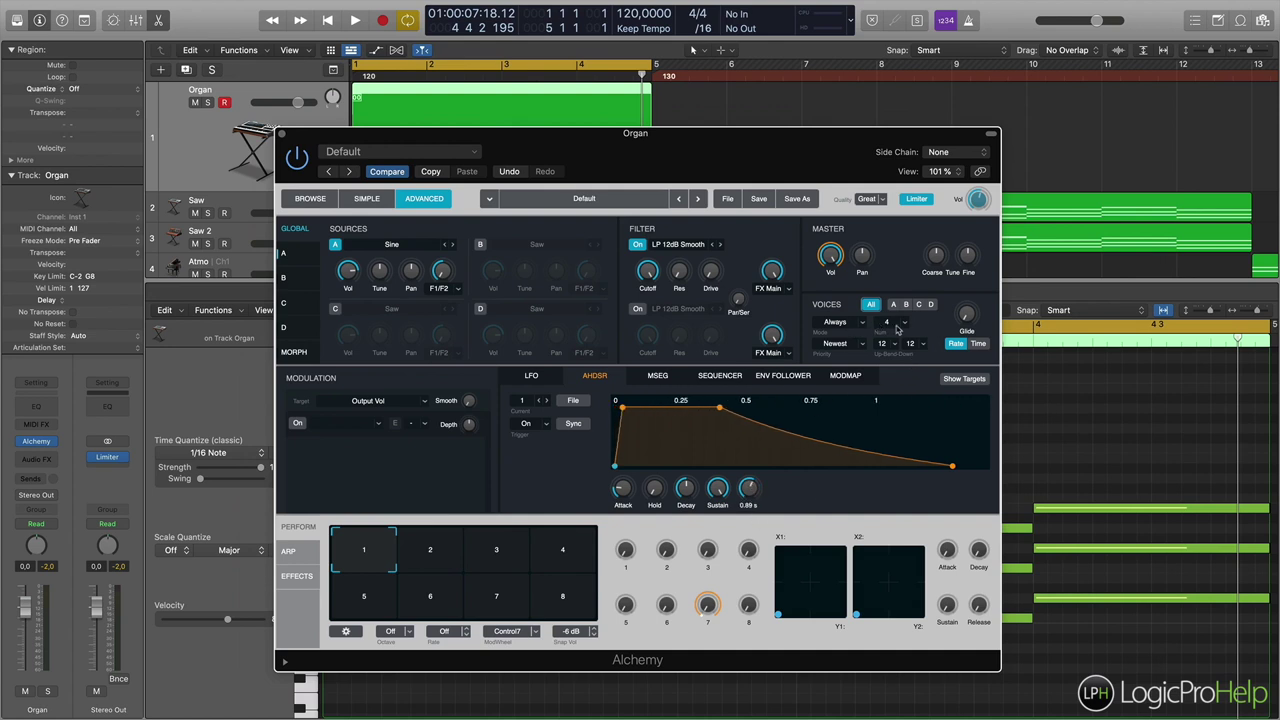
Lengthen the AHDSR 1 hold stage and set the attack to about 0.80 s on the envelope graph
left_click_drag(688, 149, 832, 203)
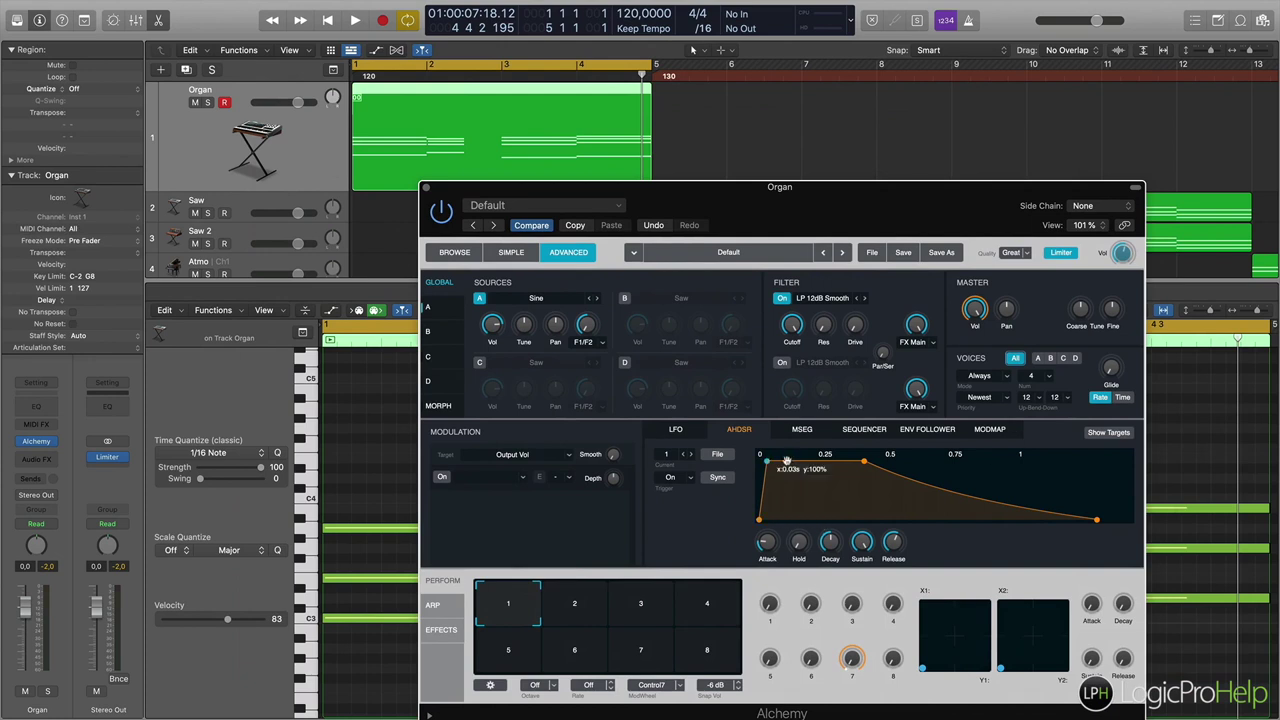
left_click_drag(769, 461, 876, 461)
left_click_drag(762, 461, 858, 461)
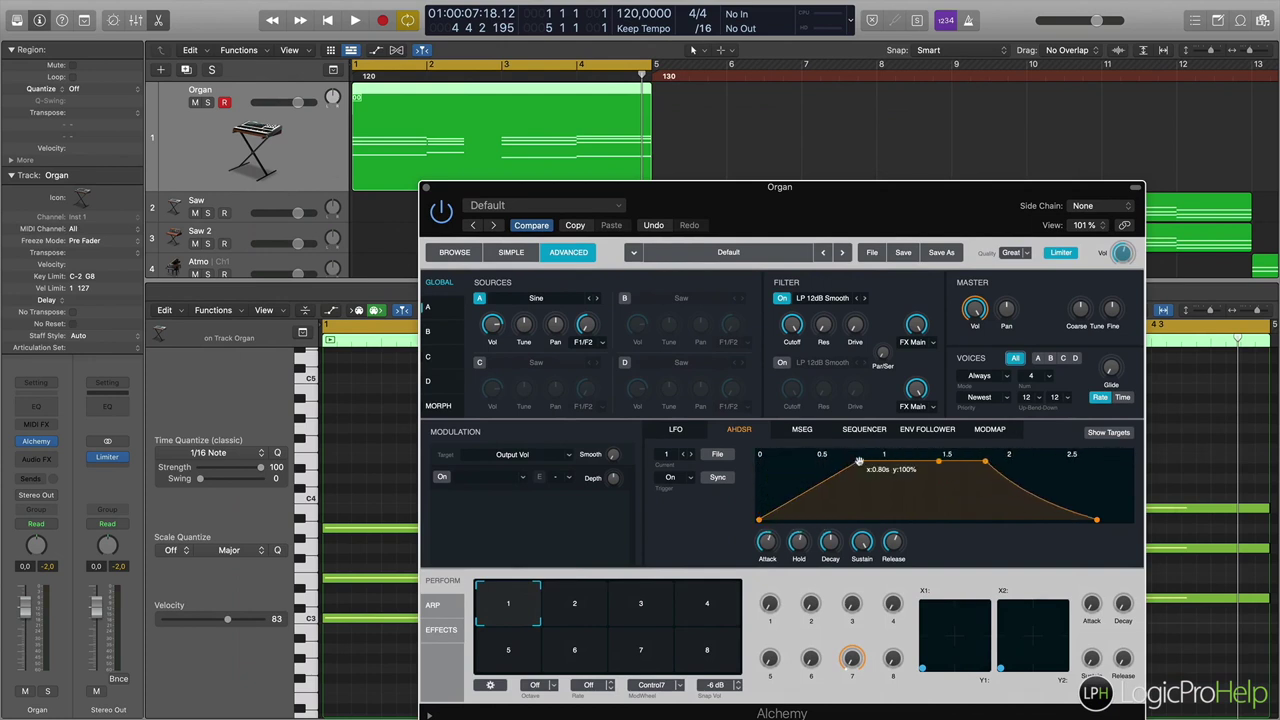
Set the number of voices for all sources to 14 and close Alchemy
left_click(1050, 378)
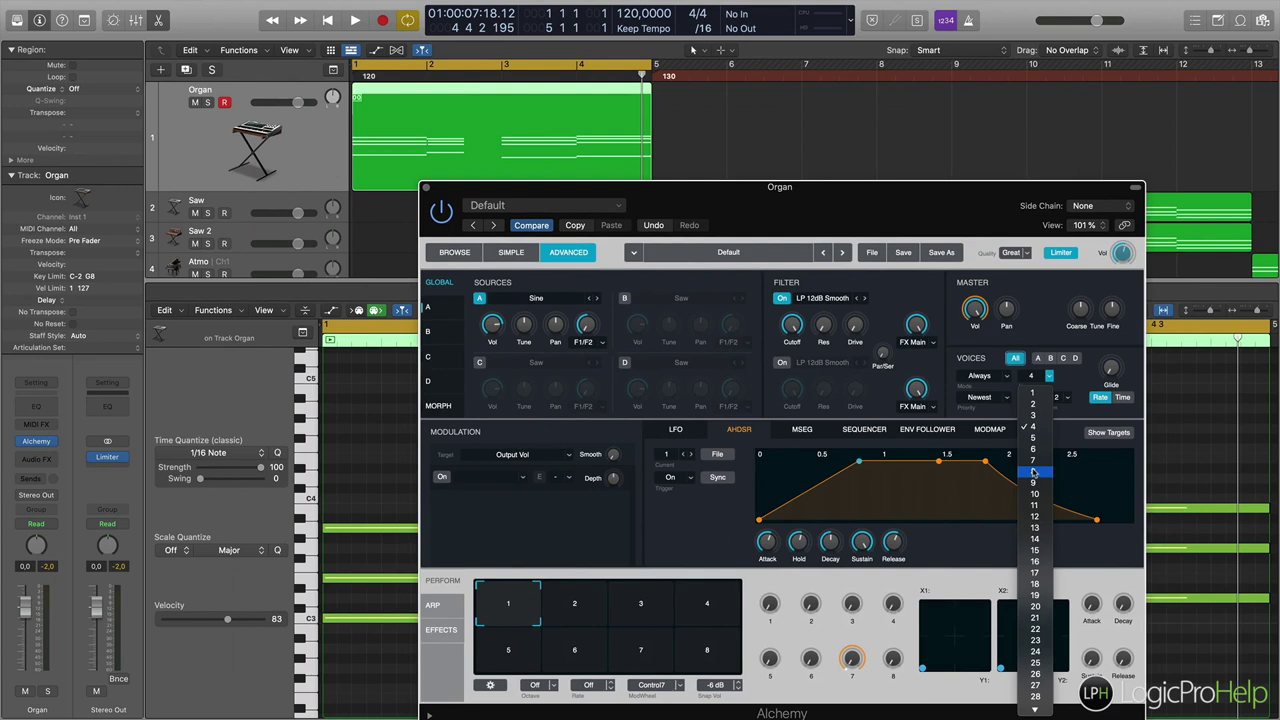
left_click(1044, 540)
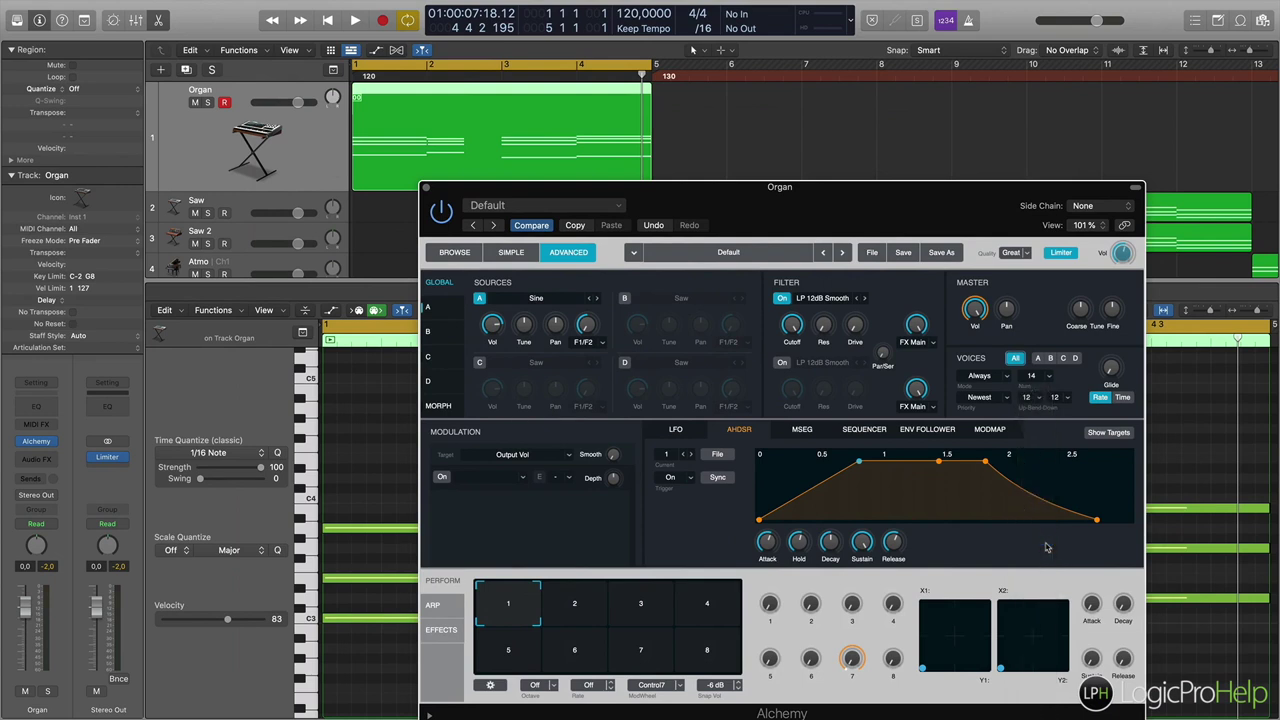
left_click(426, 189)
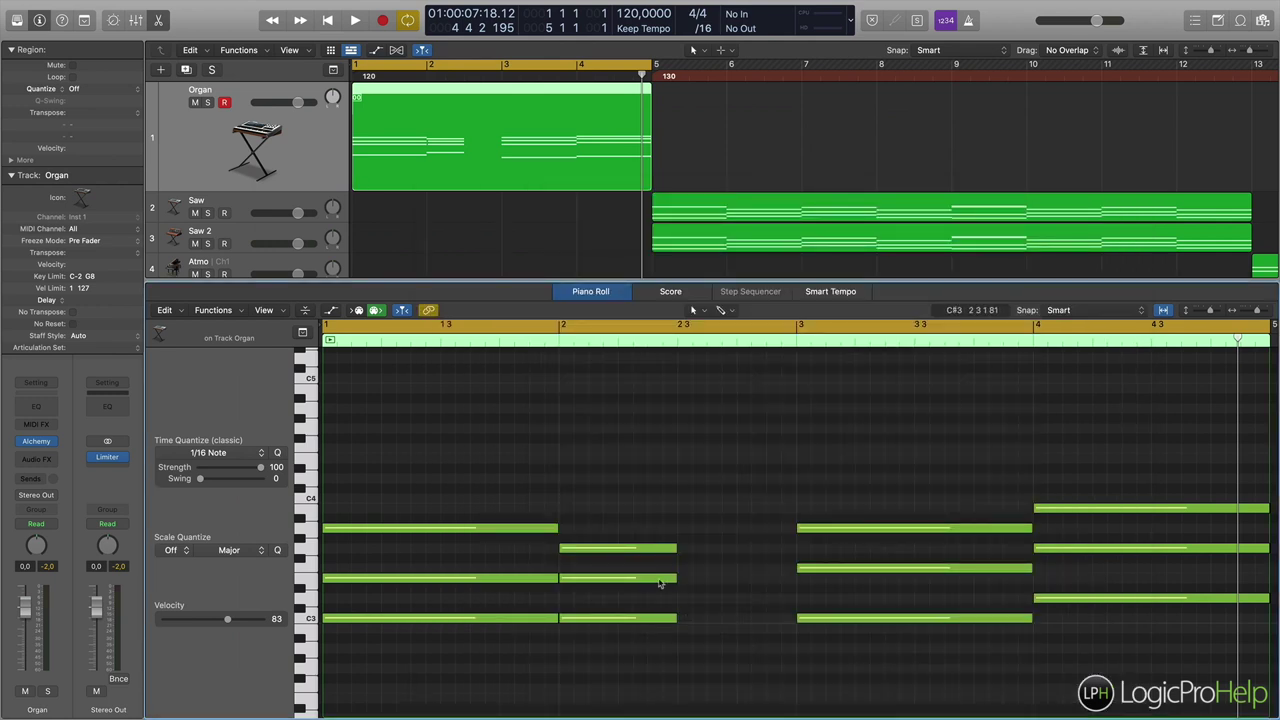
Lengthen the second chord's four notes, including the low C2, to end at bar 3, and close the Piano Roll
left_click_drag(638, 499, 795, 618)
double_click(661, 281)
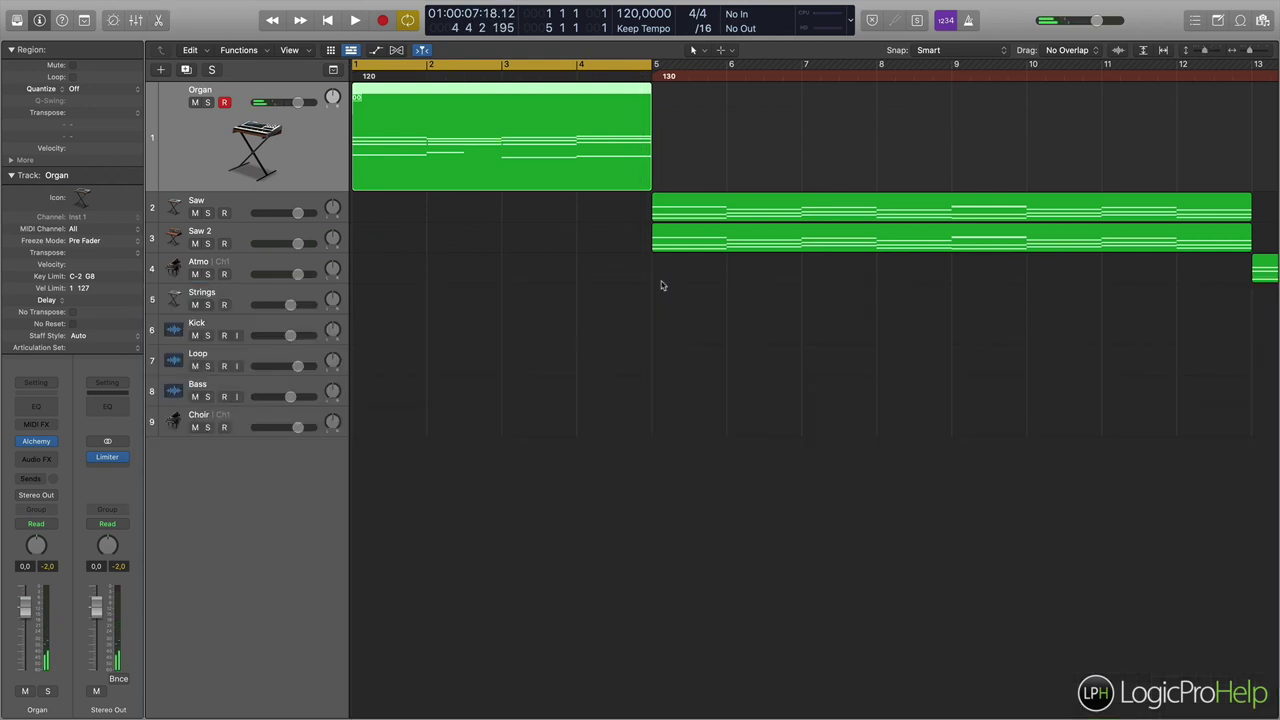
double_click(501, 121)
scroll(643, 400, "down", 5)
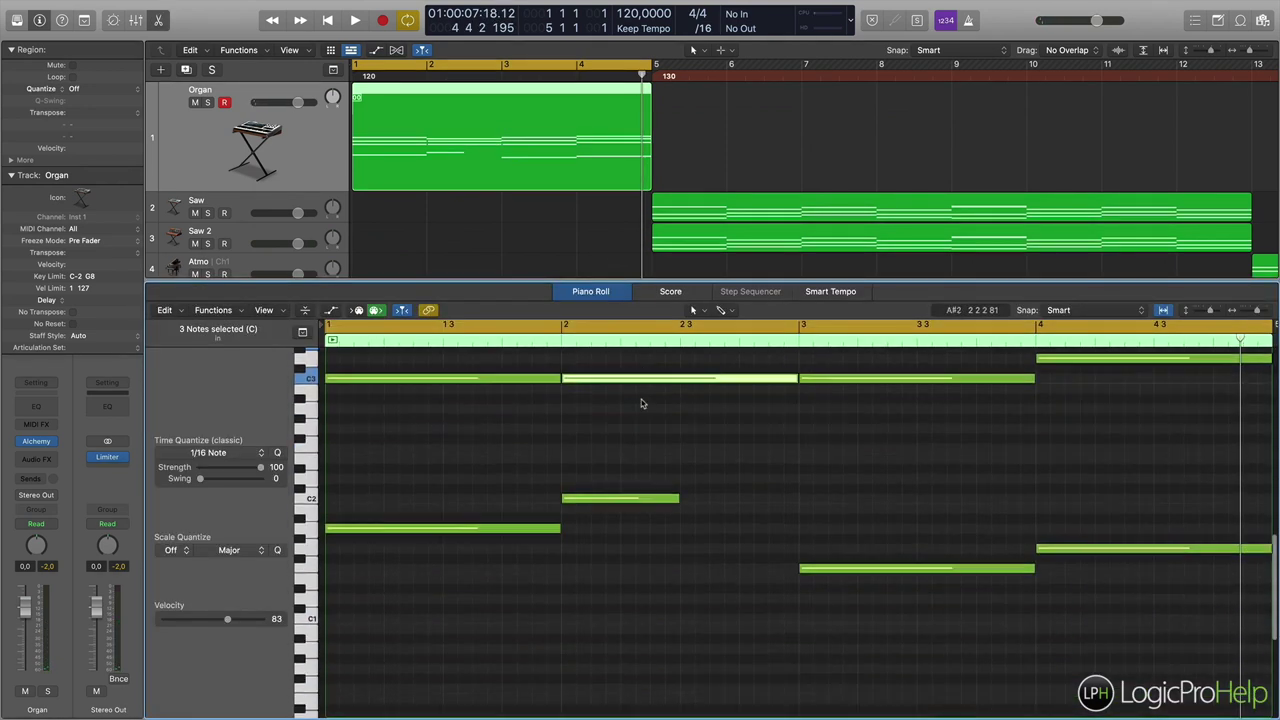
left_click(677, 369)
left_click_drag(679, 375, 798, 373)
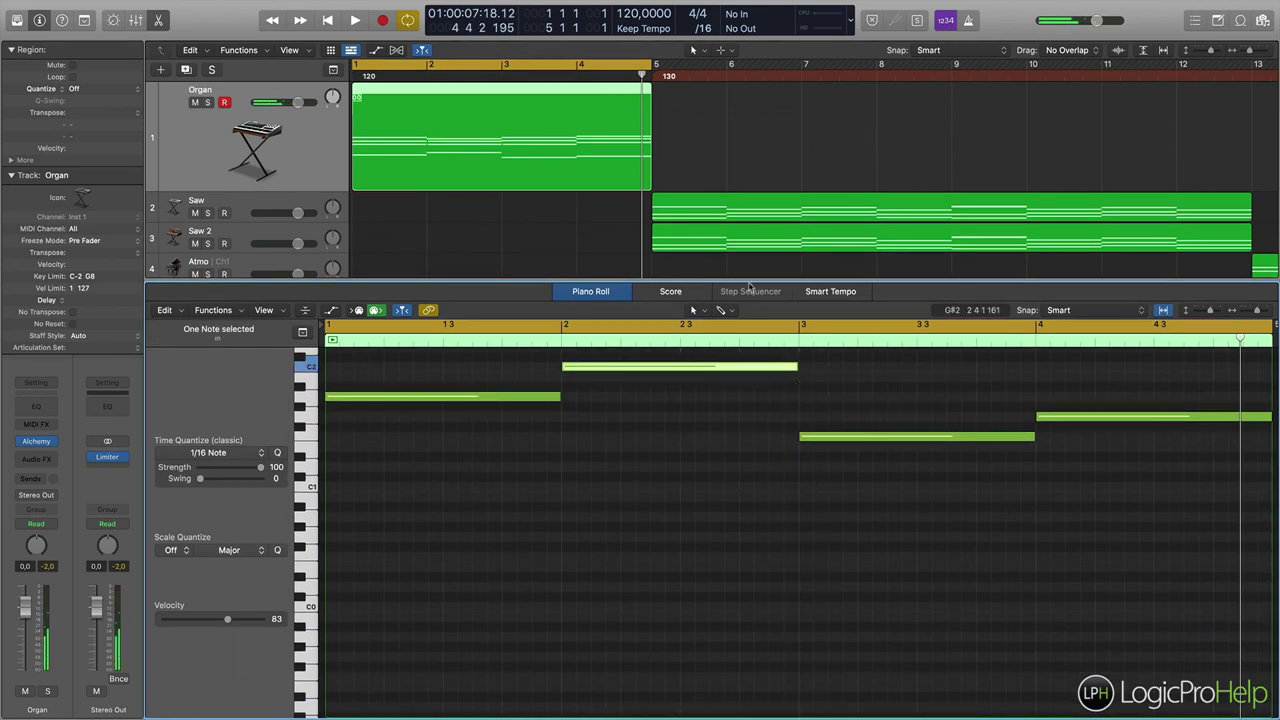
double_click(750, 283)
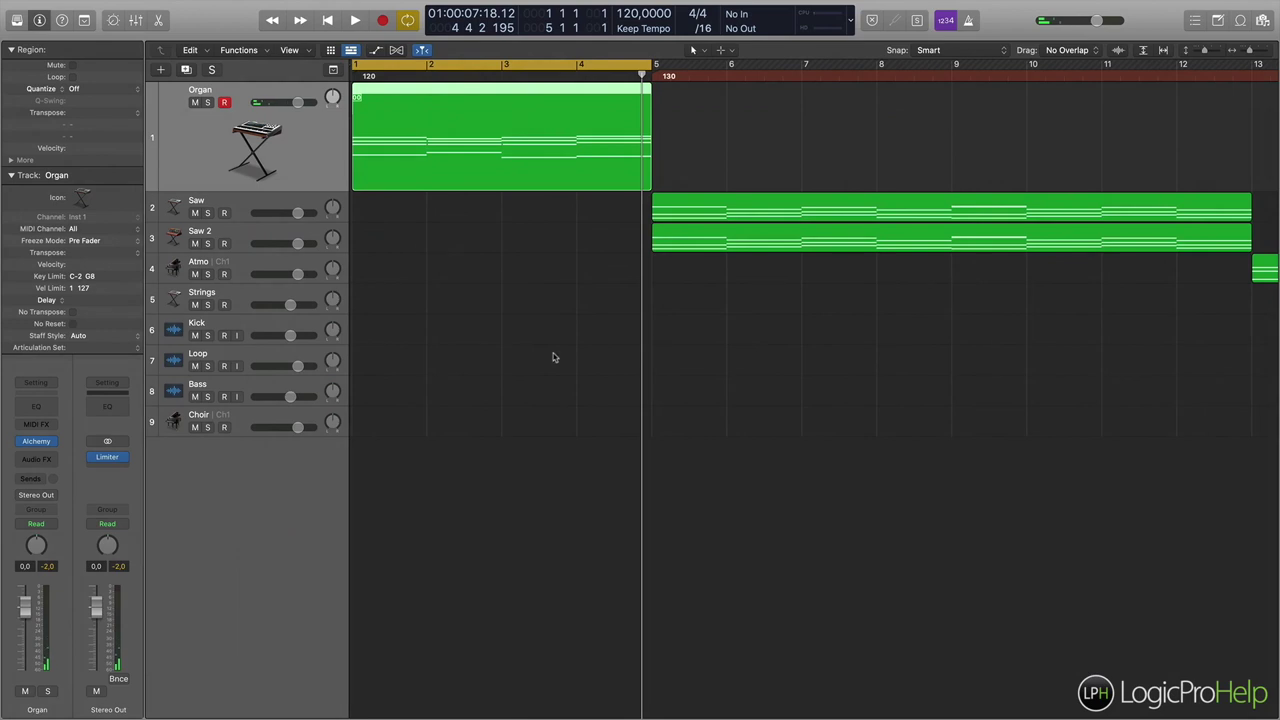
Reopen Alchemy, shorten the AHDSR 1 attack to about 0.03 s, touch up the release, and test with a short playback
mouse_move(40, 447)
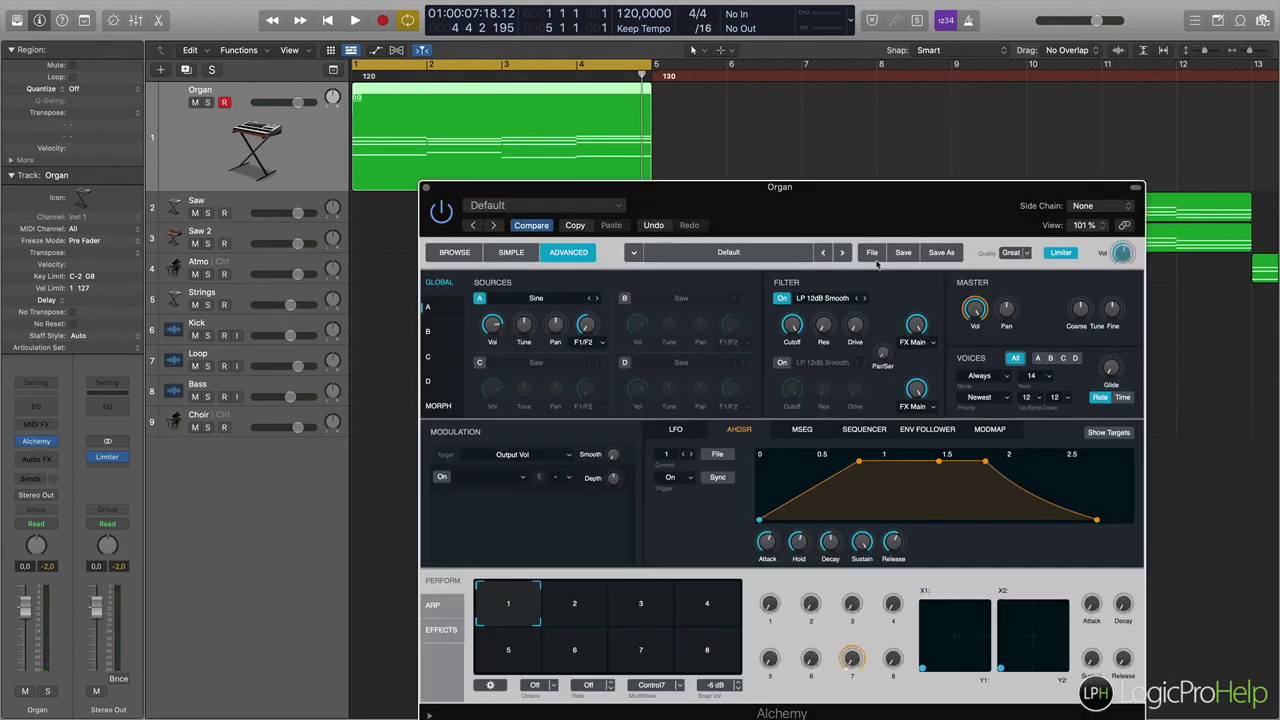
left_click(869, 253)
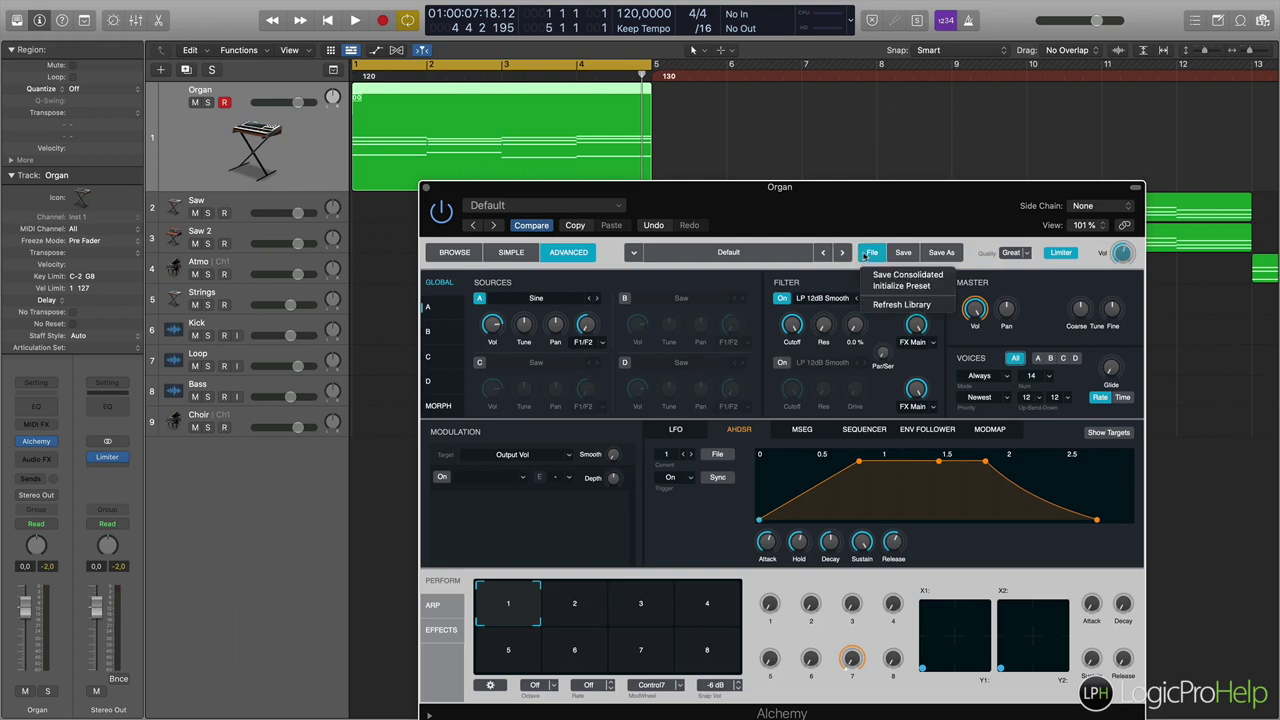
left_click(768, 550)
left_click_drag(768, 550, 769, 587)
mouse_move(894, 544)
left_mouse_down()
mouse_move(892, 556)
mouse_move(896, 542)
left_mouse_up()
key("space")
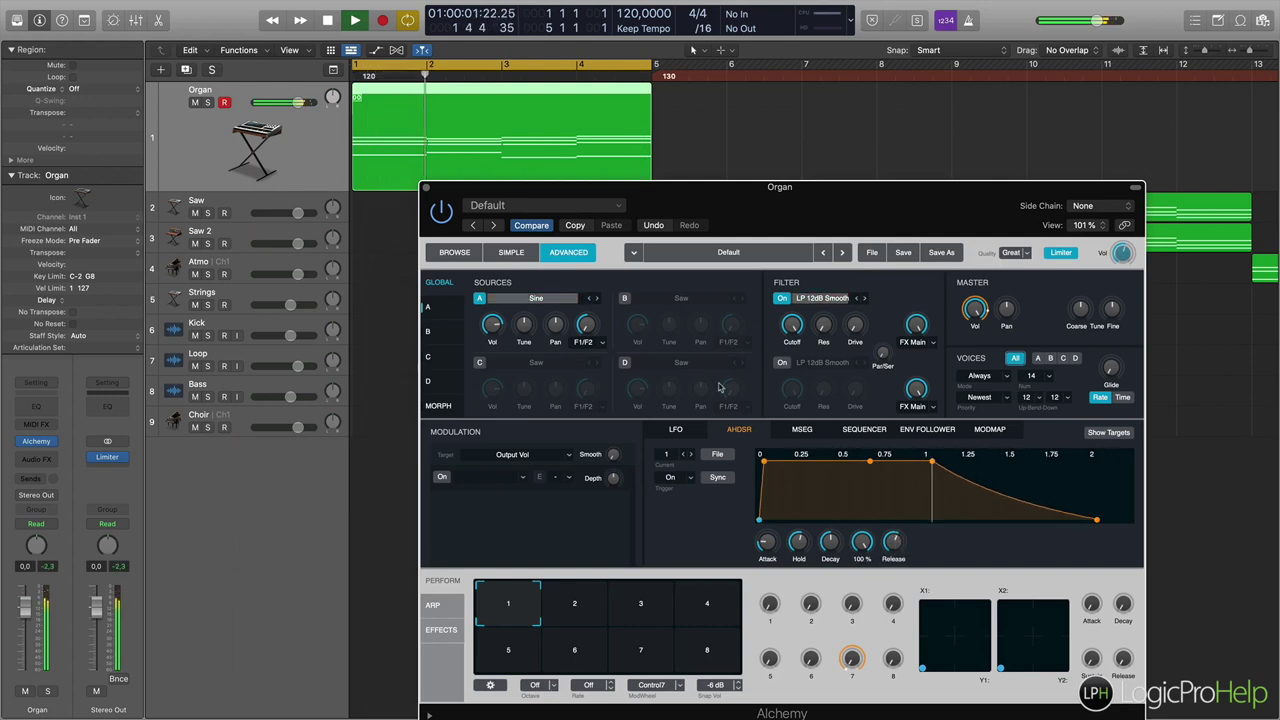
left_click_drag(622, 195, 505, 180)
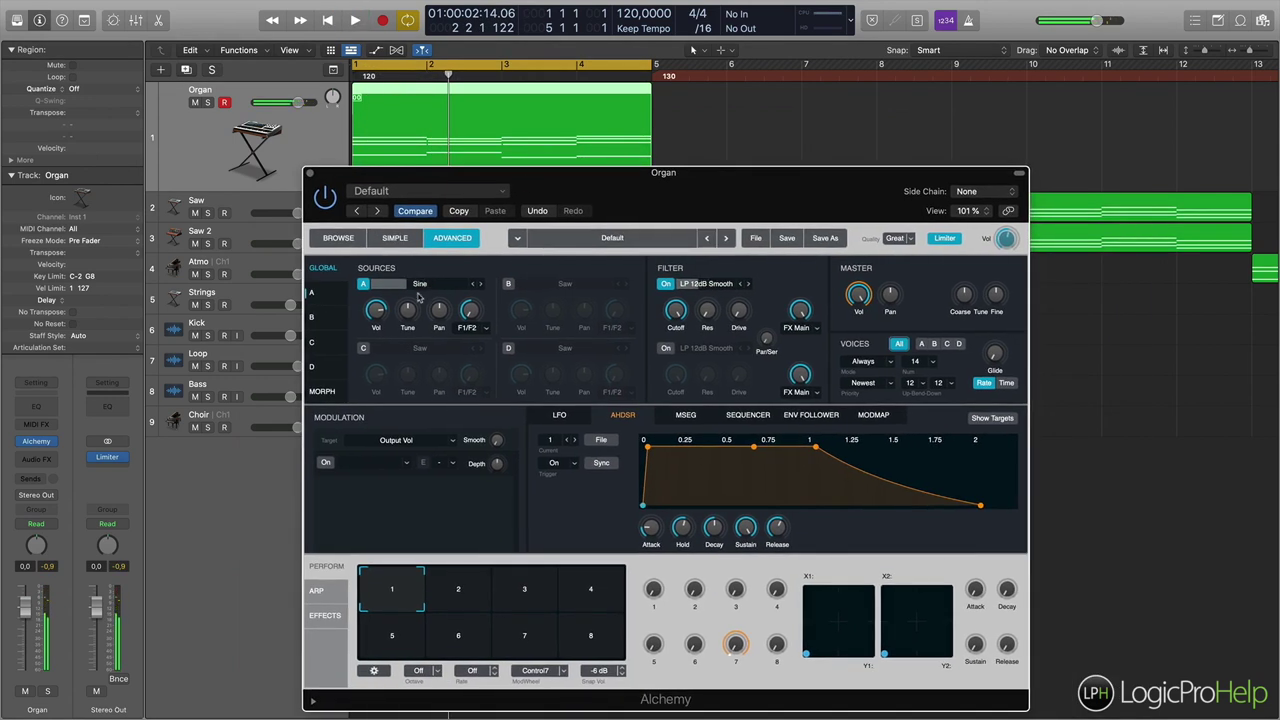
Load the complex VA waveform Big and Dirty into source A and play the Organ region
left_click(311, 293)
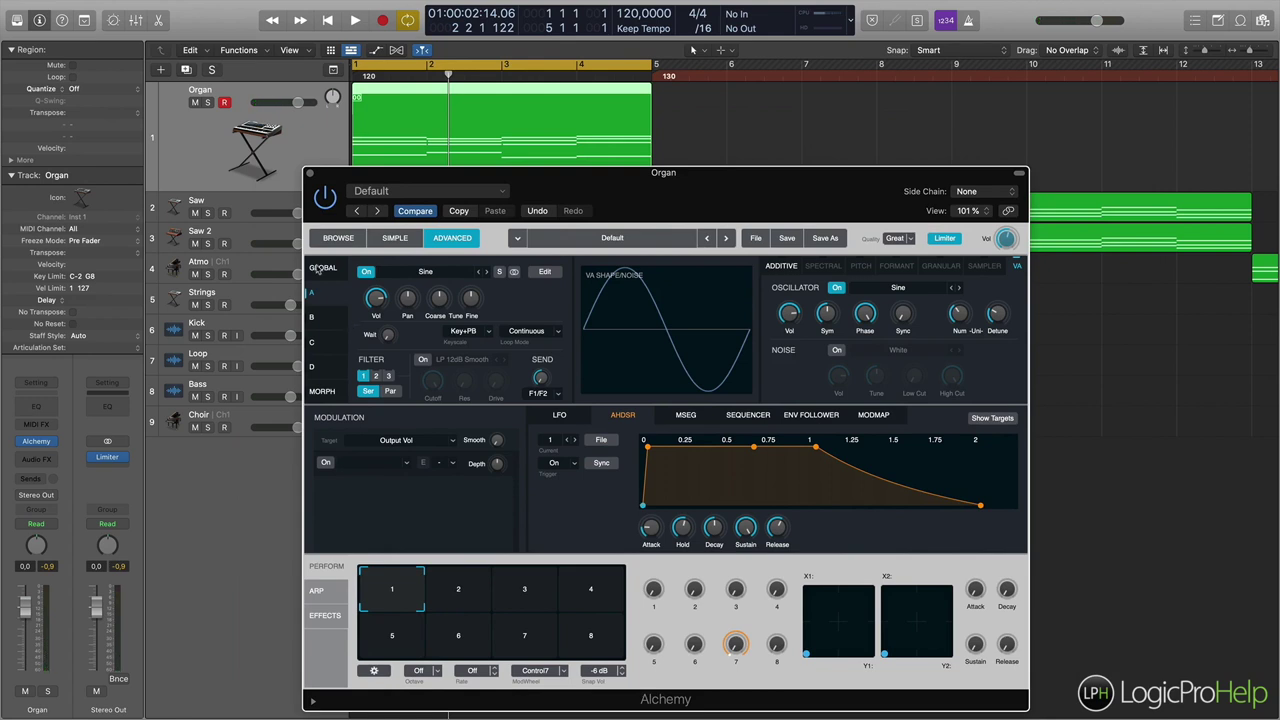
mouse_move(443, 291)
left_click(443, 275)
mouse_move(420, 300)
mouse_move(533, 312)
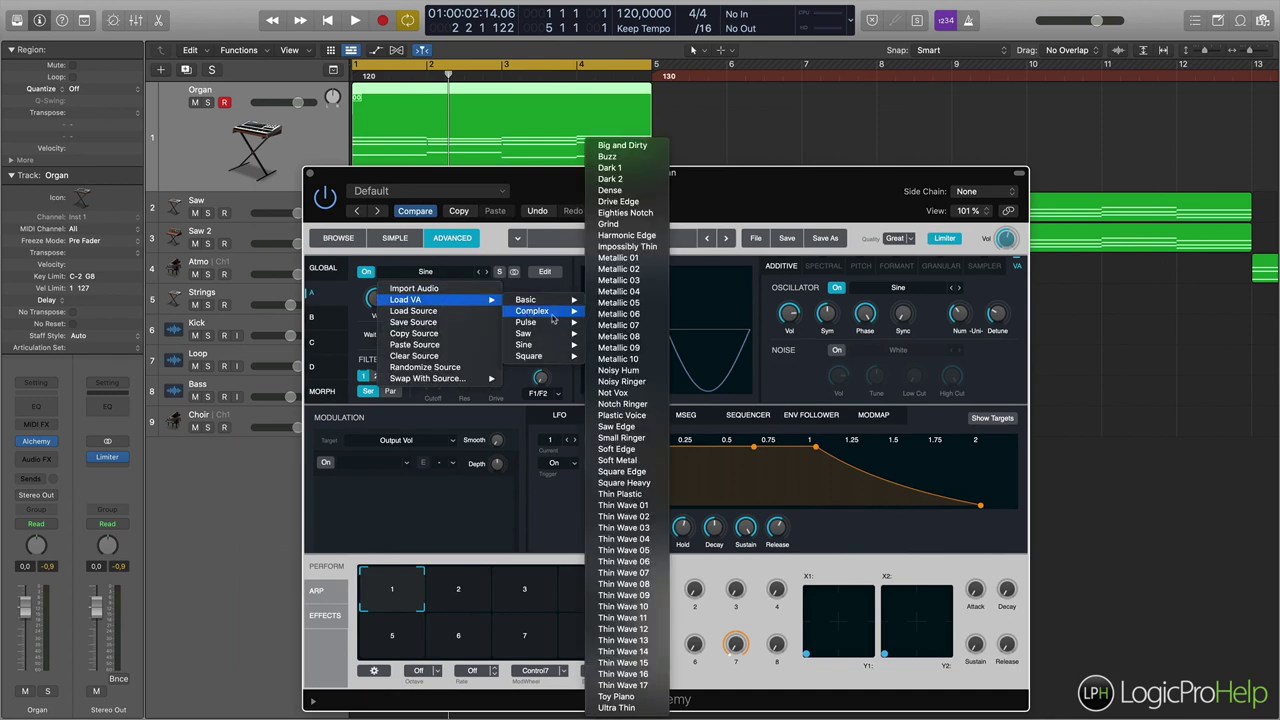
left_click(612, 149)
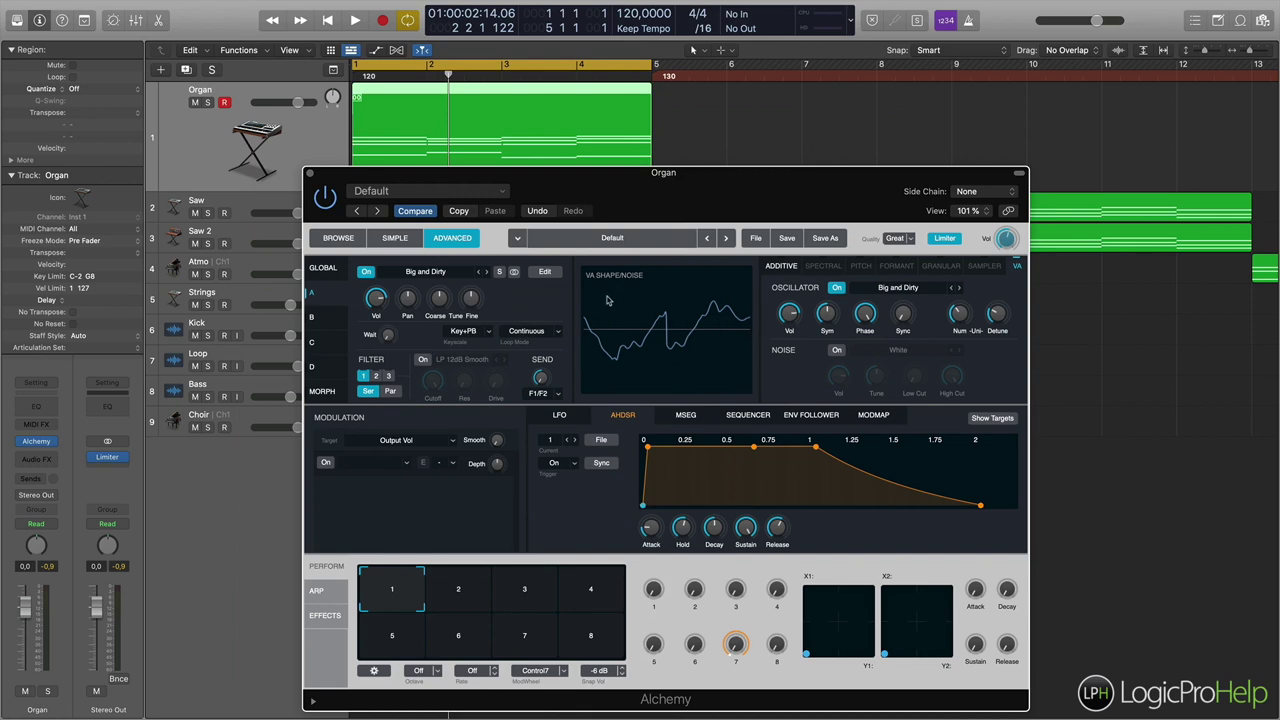
key("space")
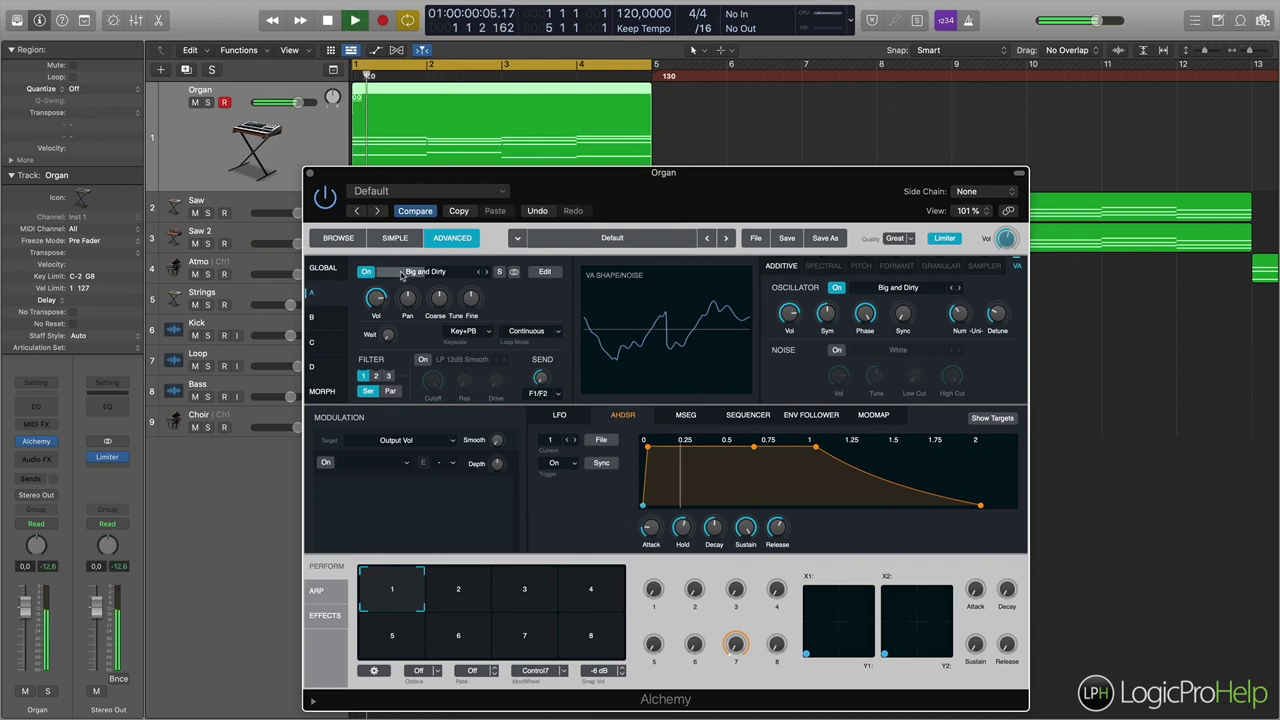
key("space")
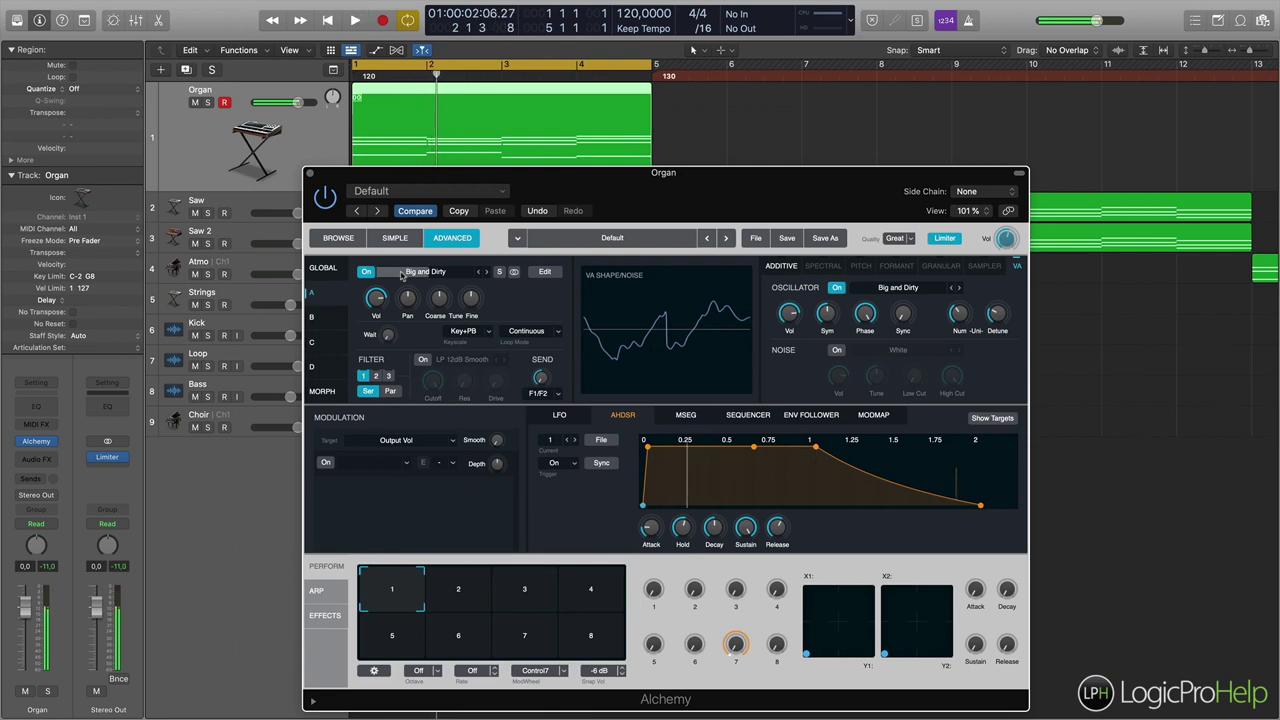
Step source A through the waveforms Buzz, Dark 1 and Dark 2, auditioning each and settling on Dark 2
left_click(488, 274)
key("space")
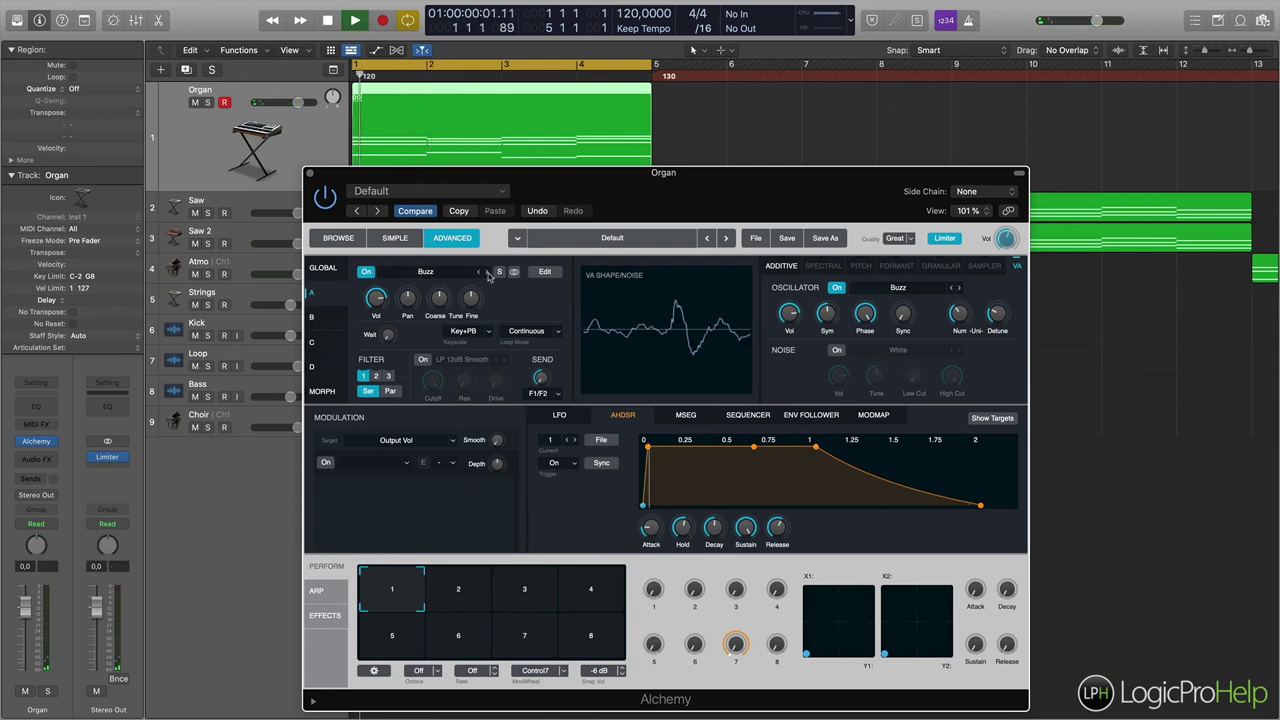
key("space")
left_click(488, 274)
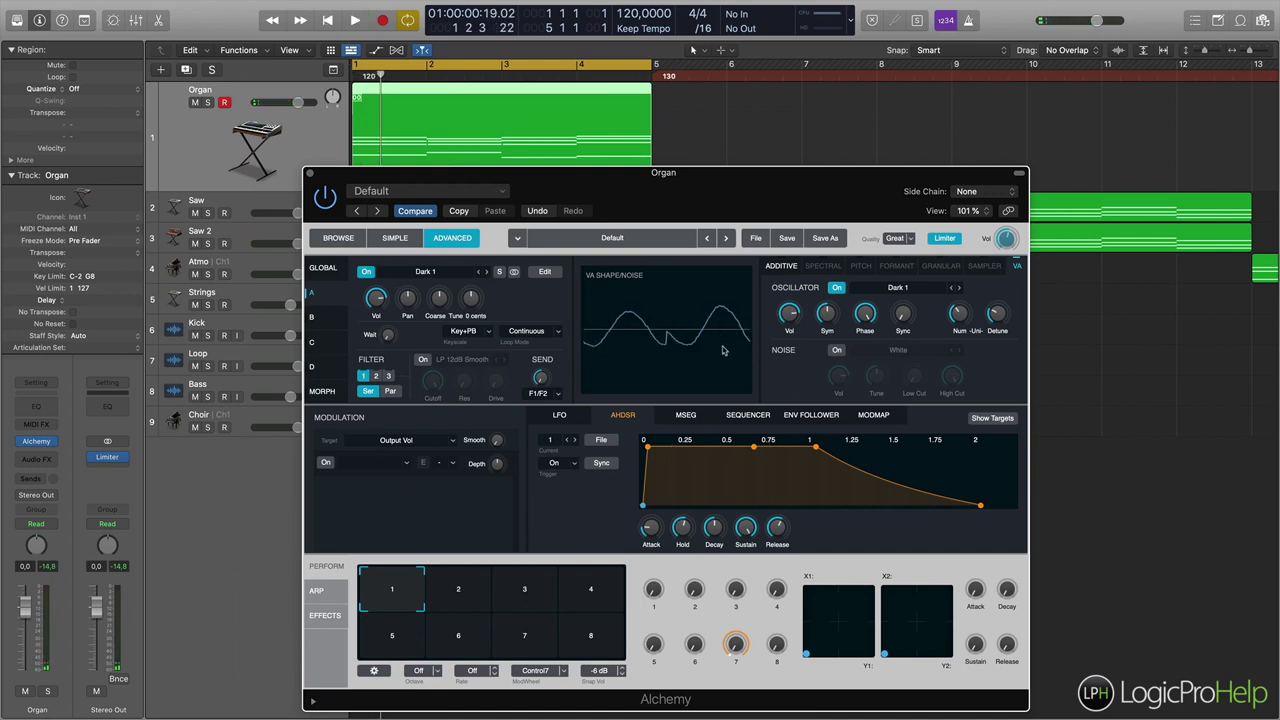
key("space")
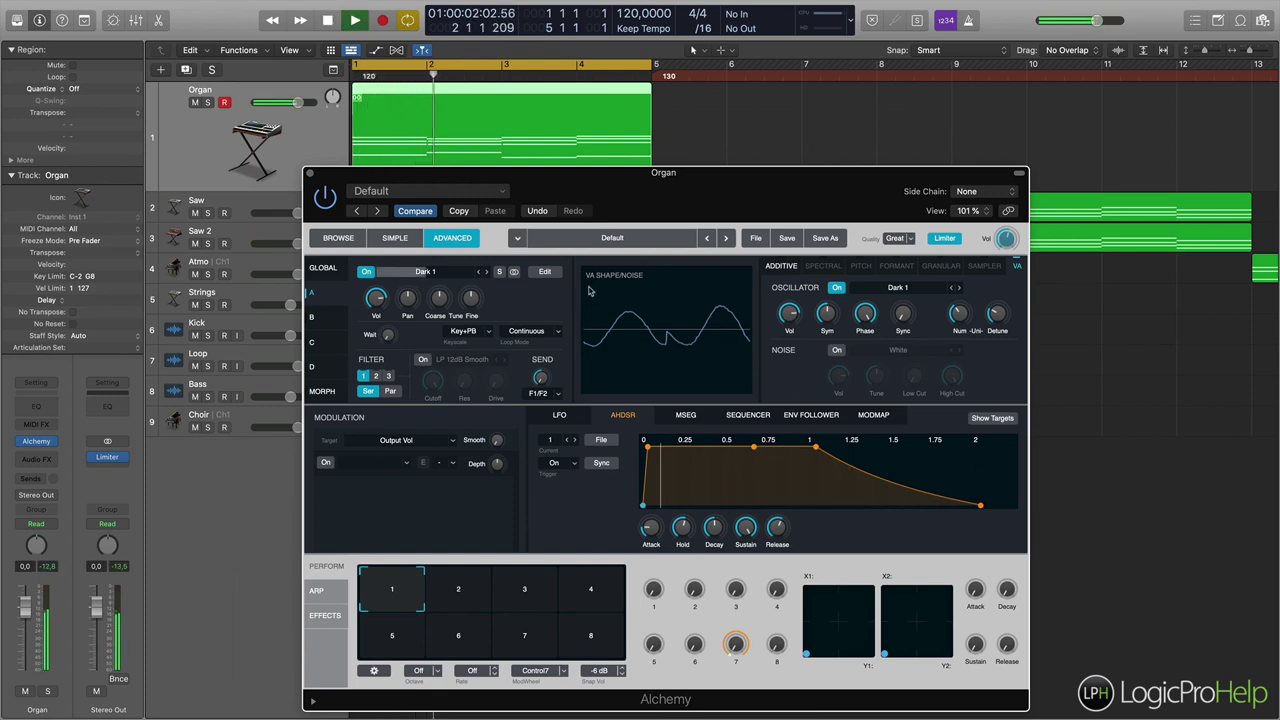
key("space")
left_click(487, 272)
key("space")
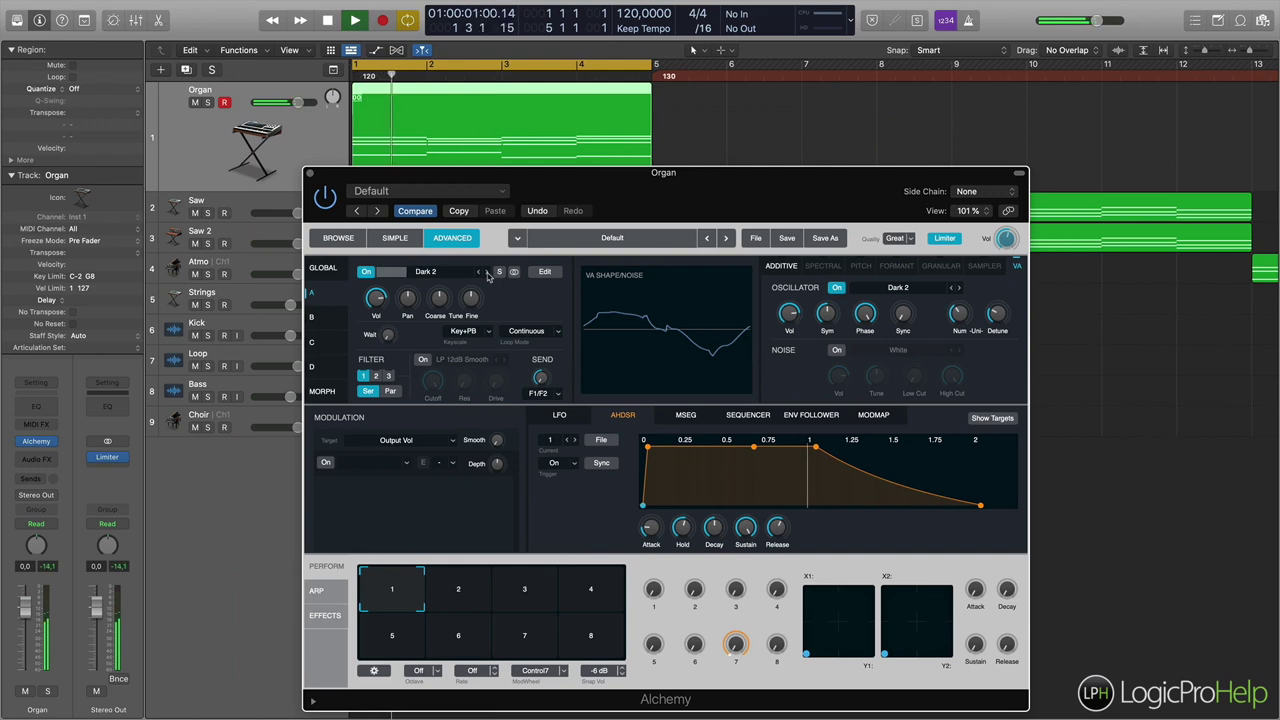
key("space")
Load the complex VA waveform Dark 1 into source B from the Global settings
left_click(325, 270)
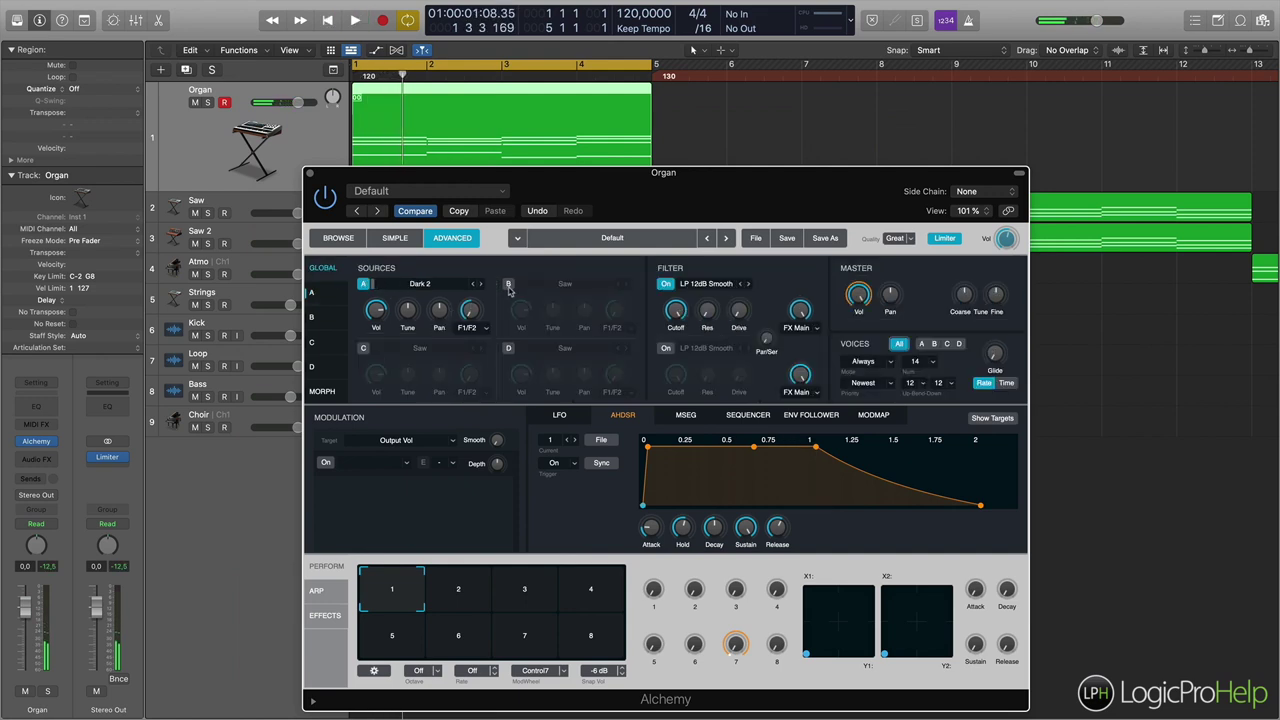
left_click(545, 285)
mouse_move(580, 314)
mouse_move(680, 318)
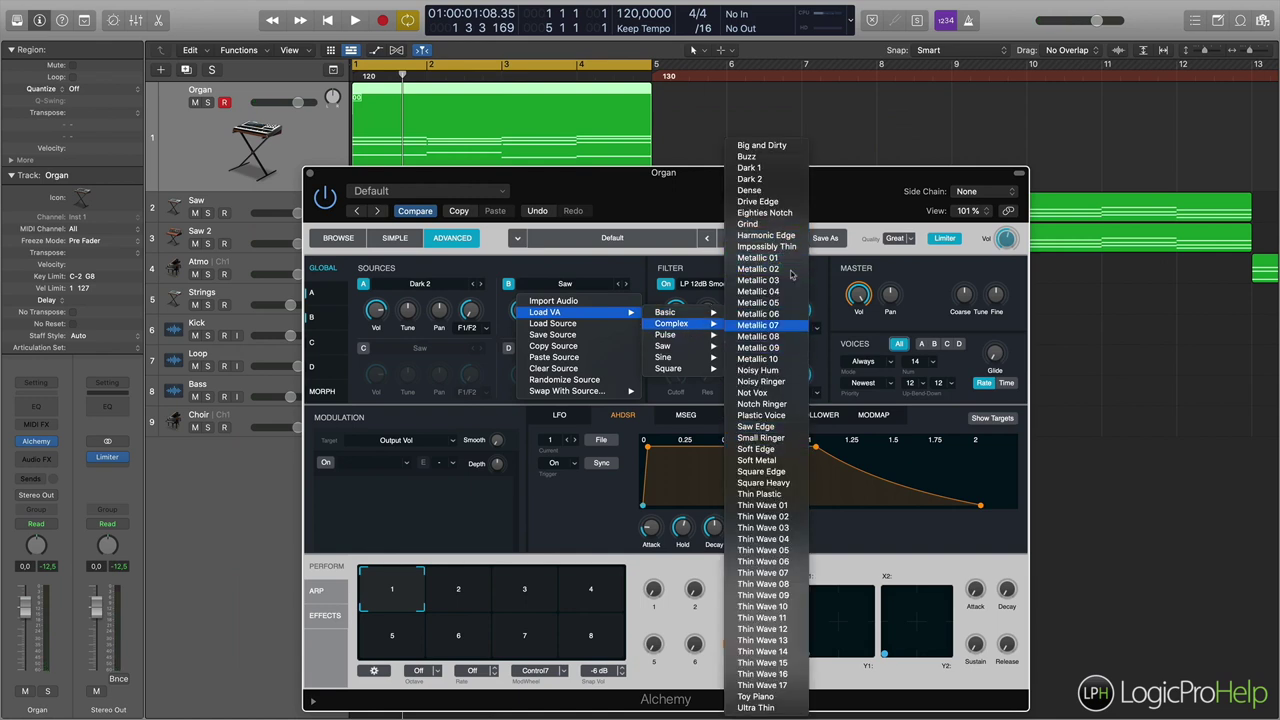
left_click(438, 307)
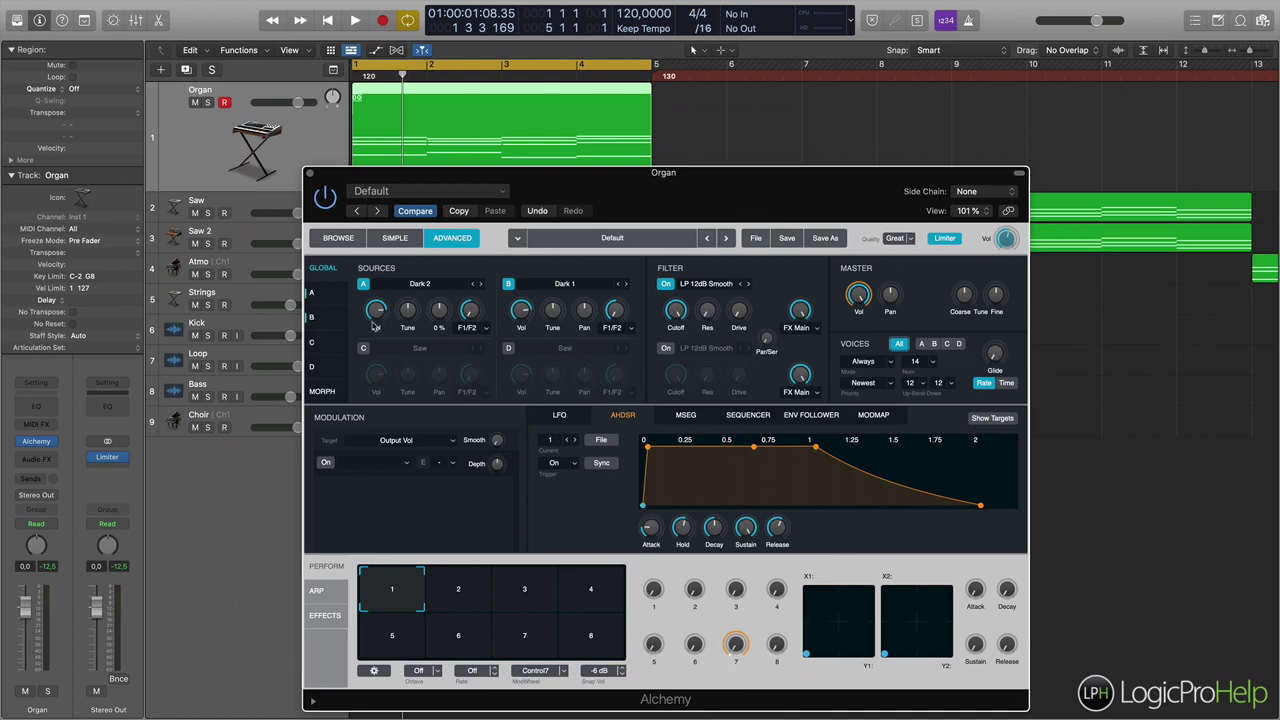
Set source B's unison voice count to 6, select its detune, and play the Organ region
left_click(311, 318)
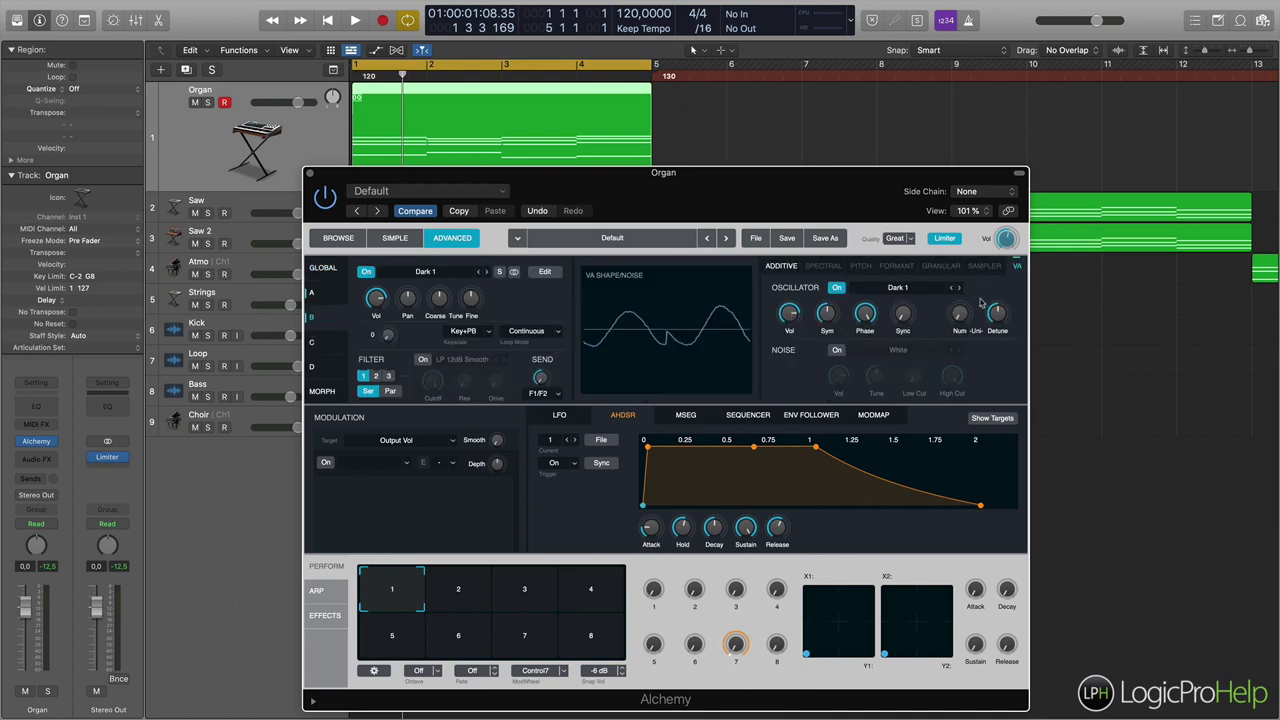
left_click_drag(965, 290, 966, 274)
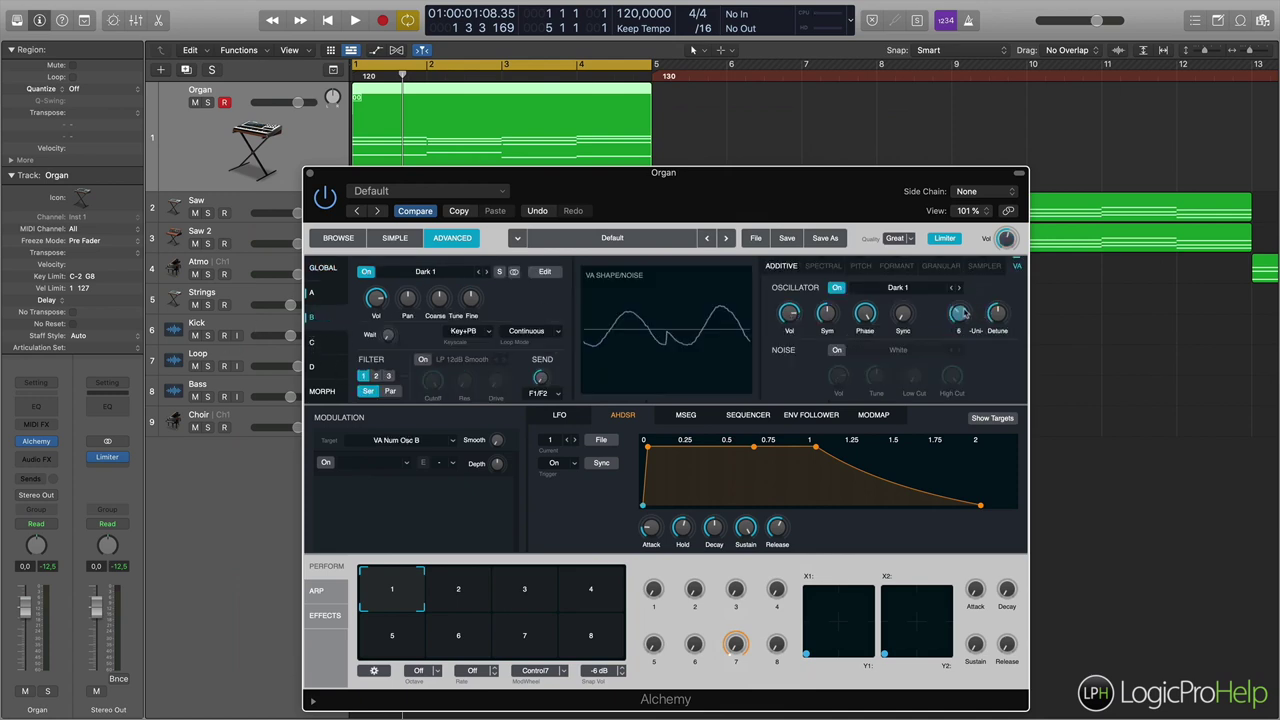
left_click(996, 314)
key("space")
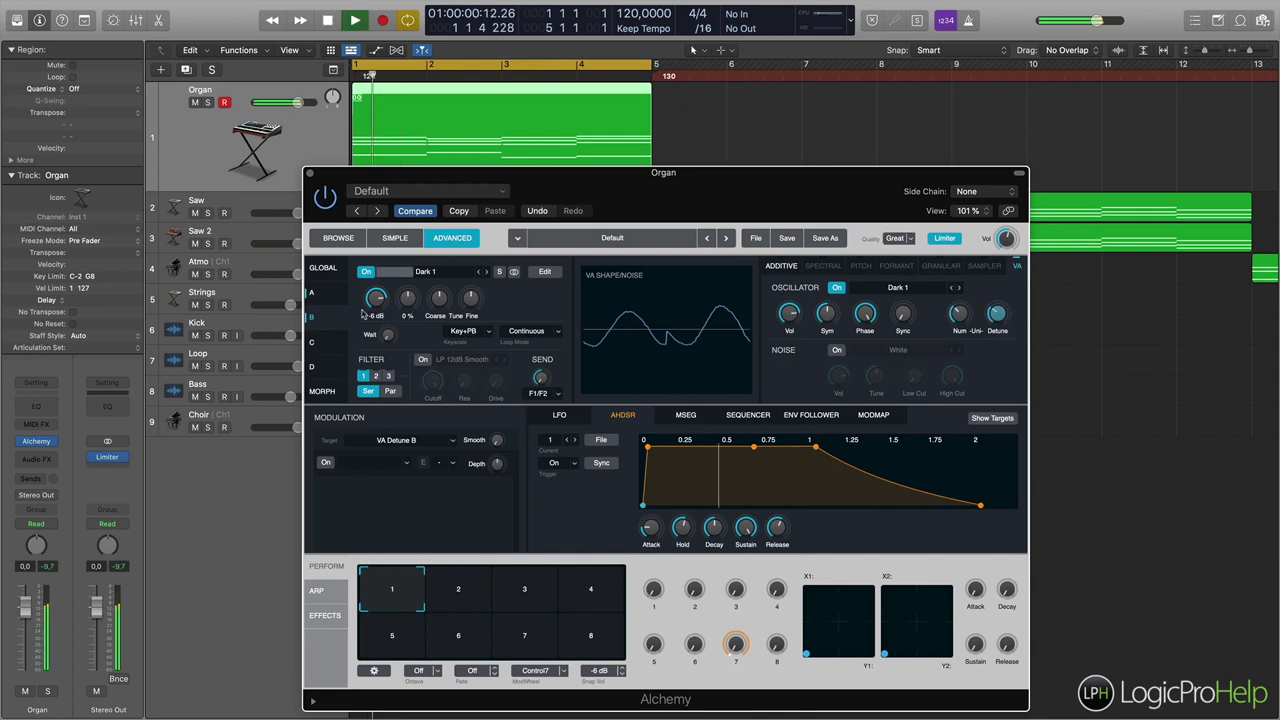
In the Global settings, set the first filter's cutoff to about 810 Hz and resonance to about 31.7%, auditioning the Organ region
left_click(327, 270)
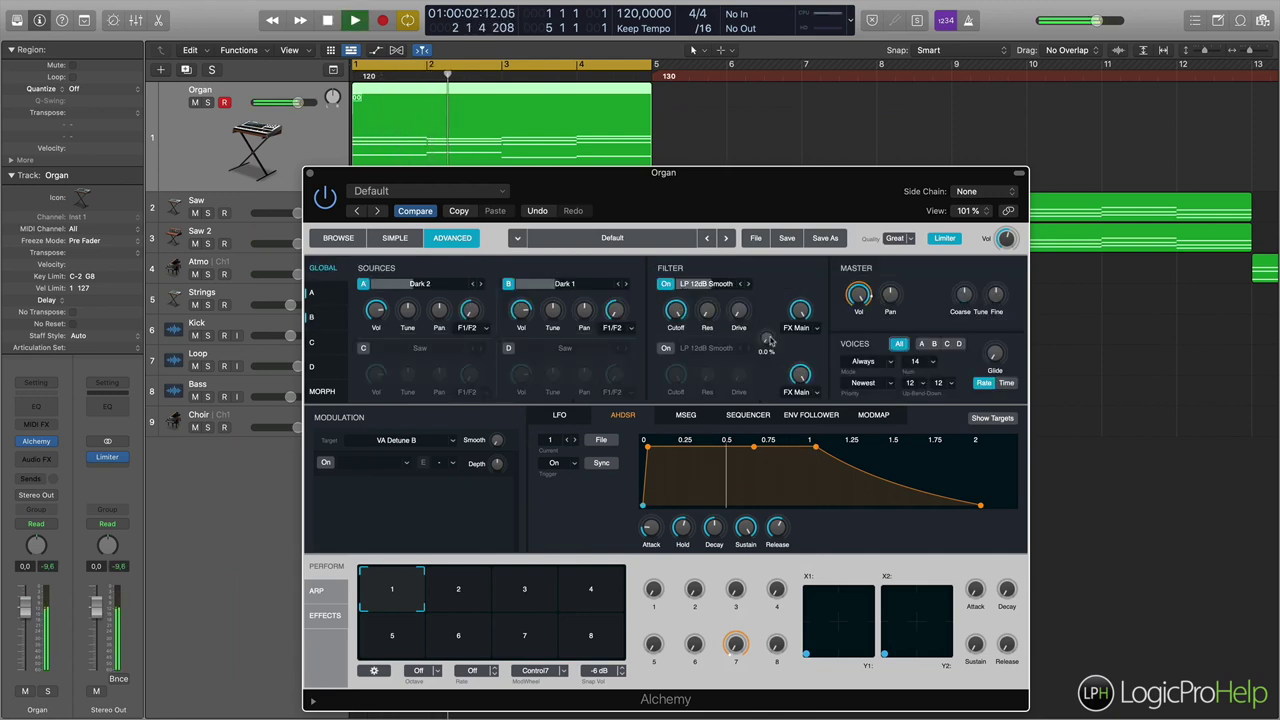
left_click(676, 311)
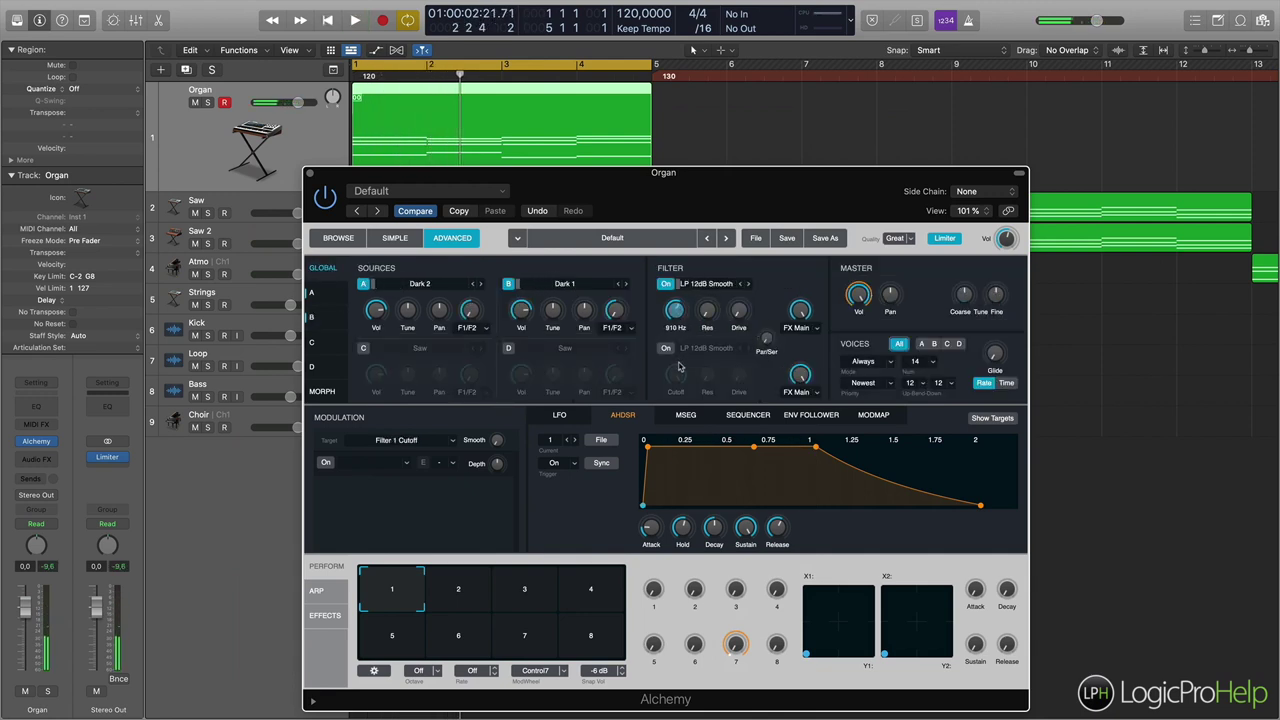
left_click(707, 312)
left_click_drag(707, 288, 708, 285)
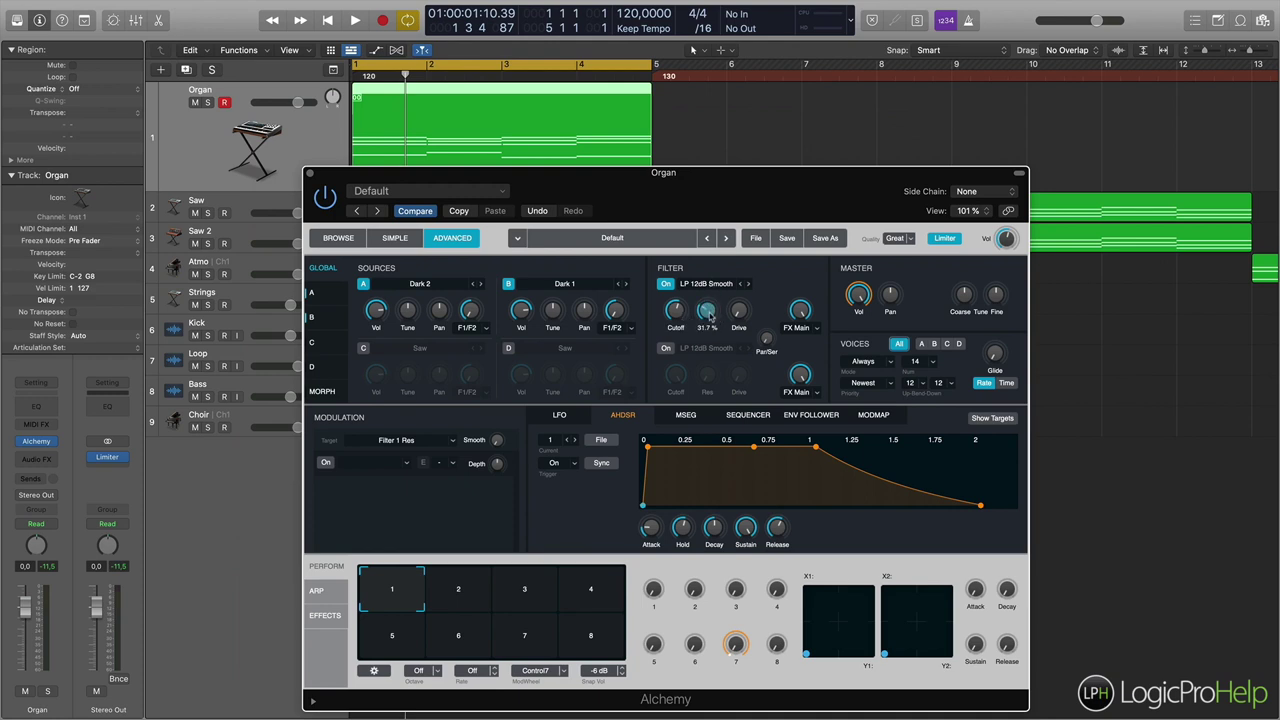
key("space")
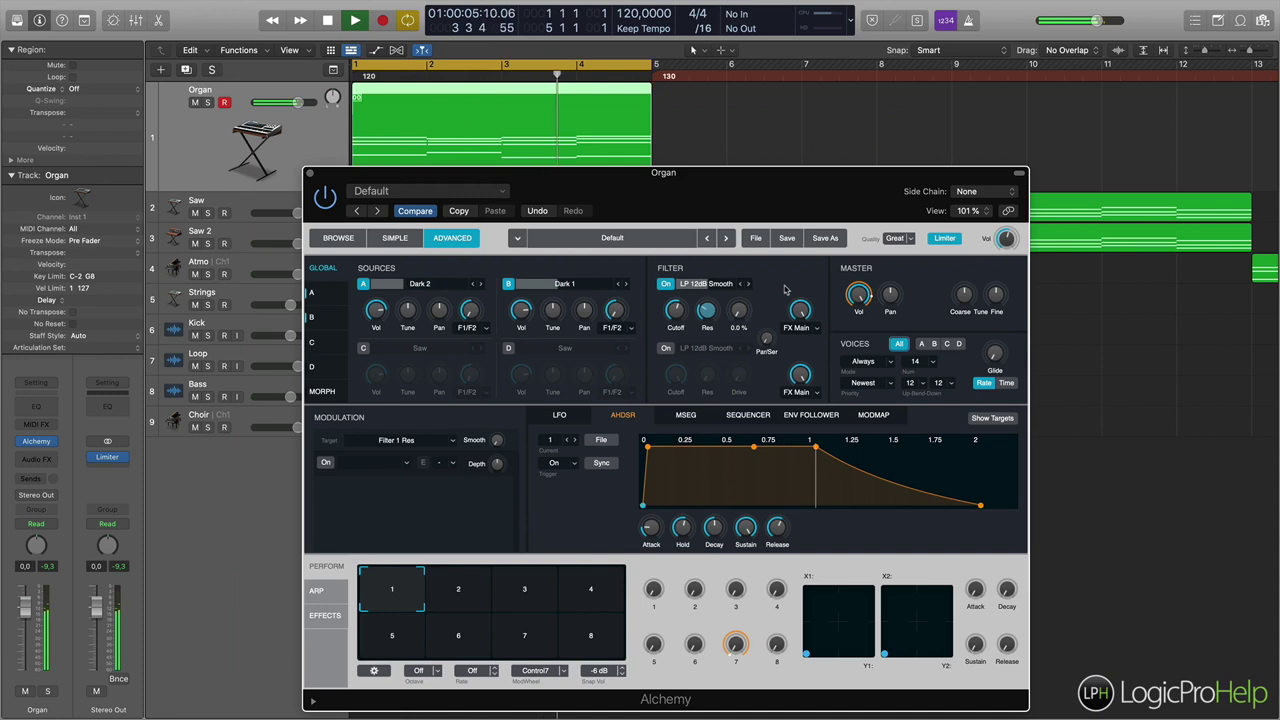
key("space")
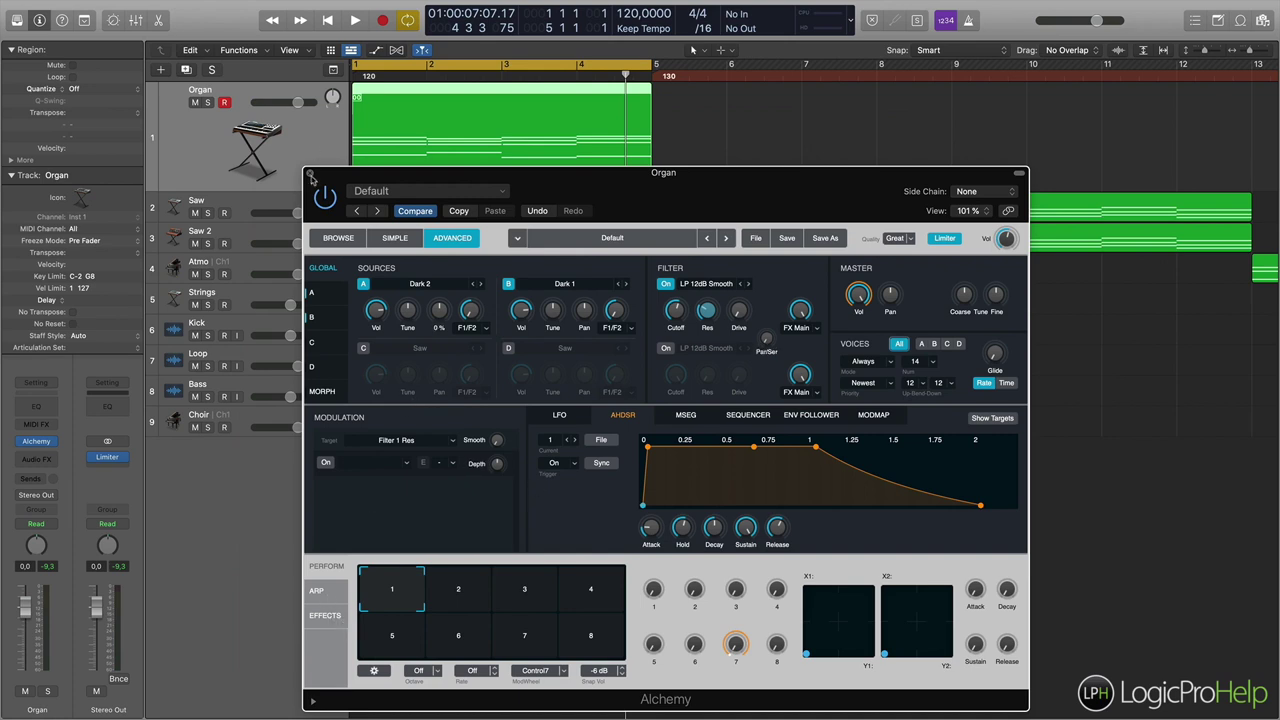
Close the Organ's synth window, fit the cycle range to the Saw track's region and place the playhead at bar 5
left_click(311, 176)
left_click(234, 208)
left_click(685, 205)
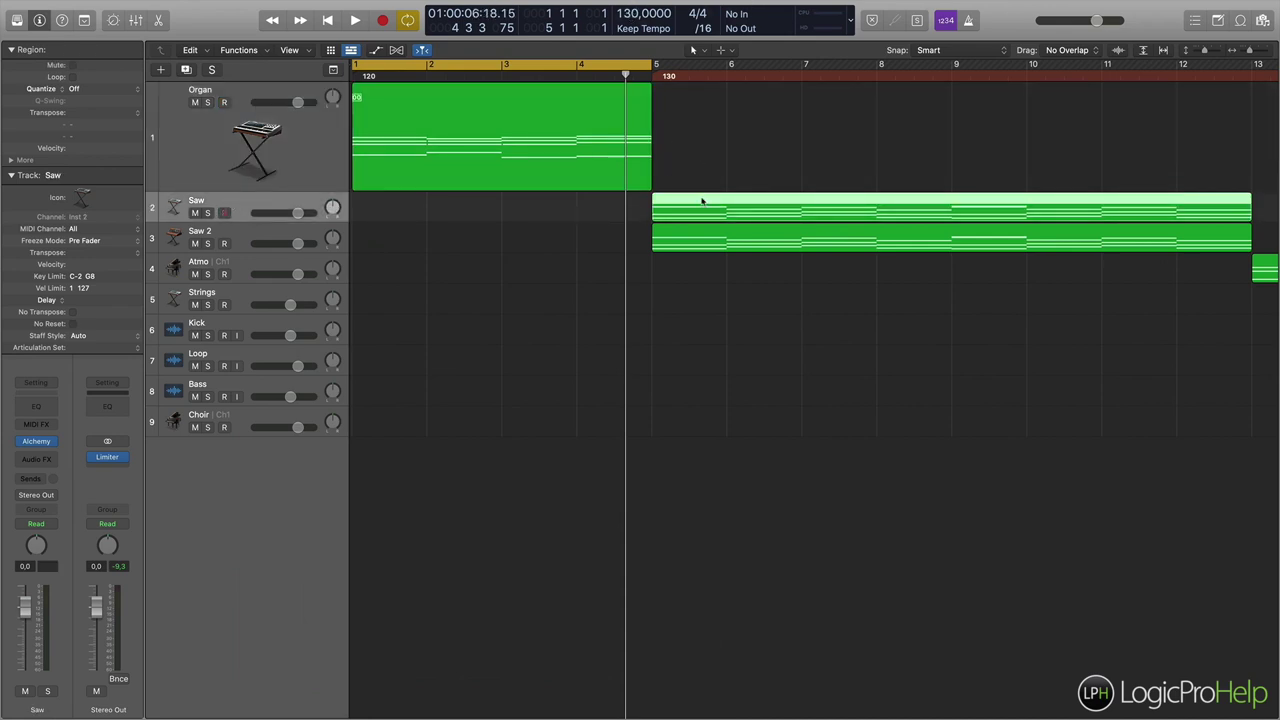
key("super+u")
key("Return")
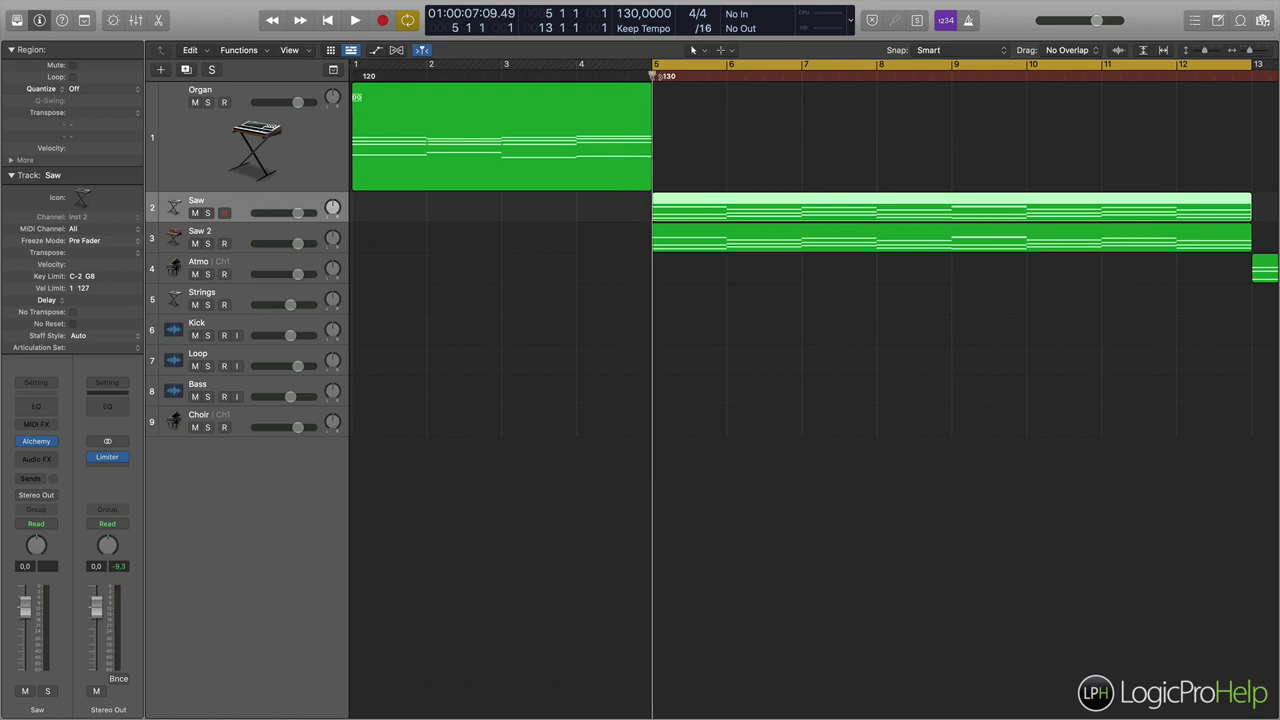
scroll(697, 286, "right", 3)
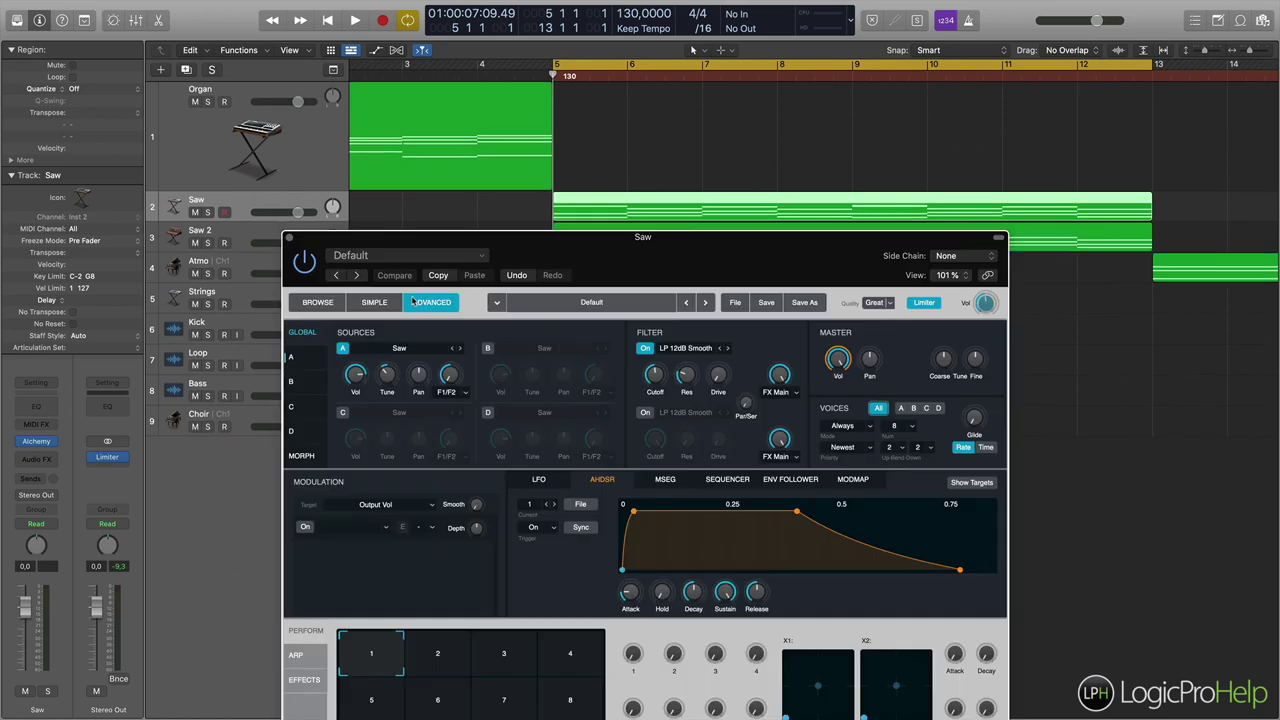
Initialize the preset in the Saw track's Alchemy instrument and reposition its window
left_click(736, 302)
left_click(765, 337)
left_click_drag(563, 258, 551, 138)
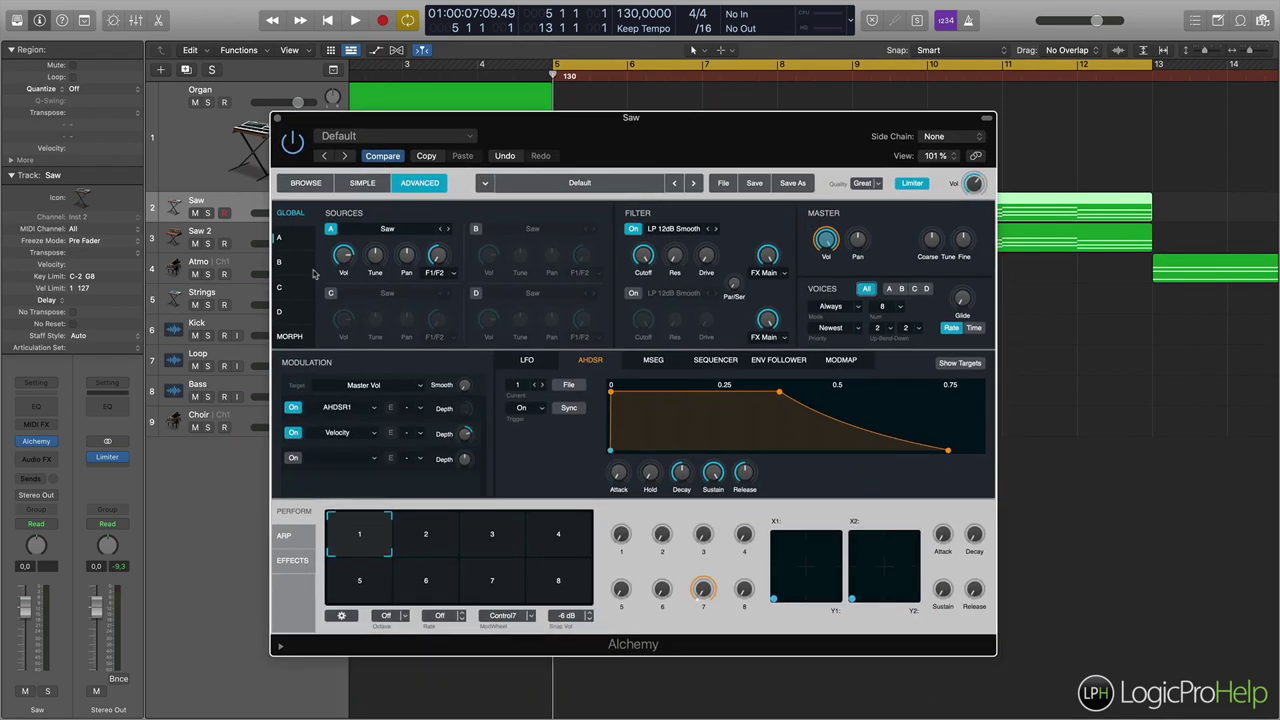
Solo the Saw track and play its region to audition the initial sound
key("space")
key("space")
left_click(208, 213)
key("space")
key("space")
left_click_drag(528, 141, 520, 204)
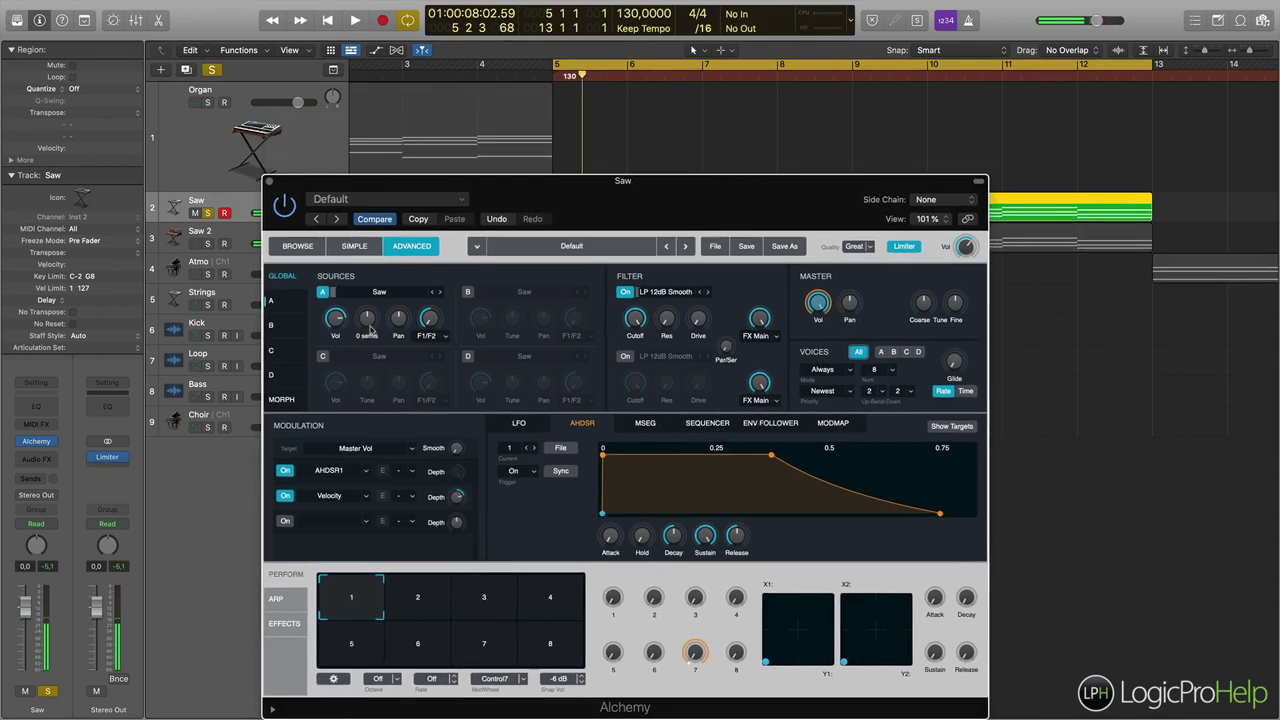
Lower source A's tuning and play the Saw region
left_click_drag(369, 327, 368, 346)
key("space")
key("space")
Set source A's unison voice count to 5 and its detune to about 30.2%, and play the region
left_click(285, 305)
left_click_drag(918, 322, 922, 284)
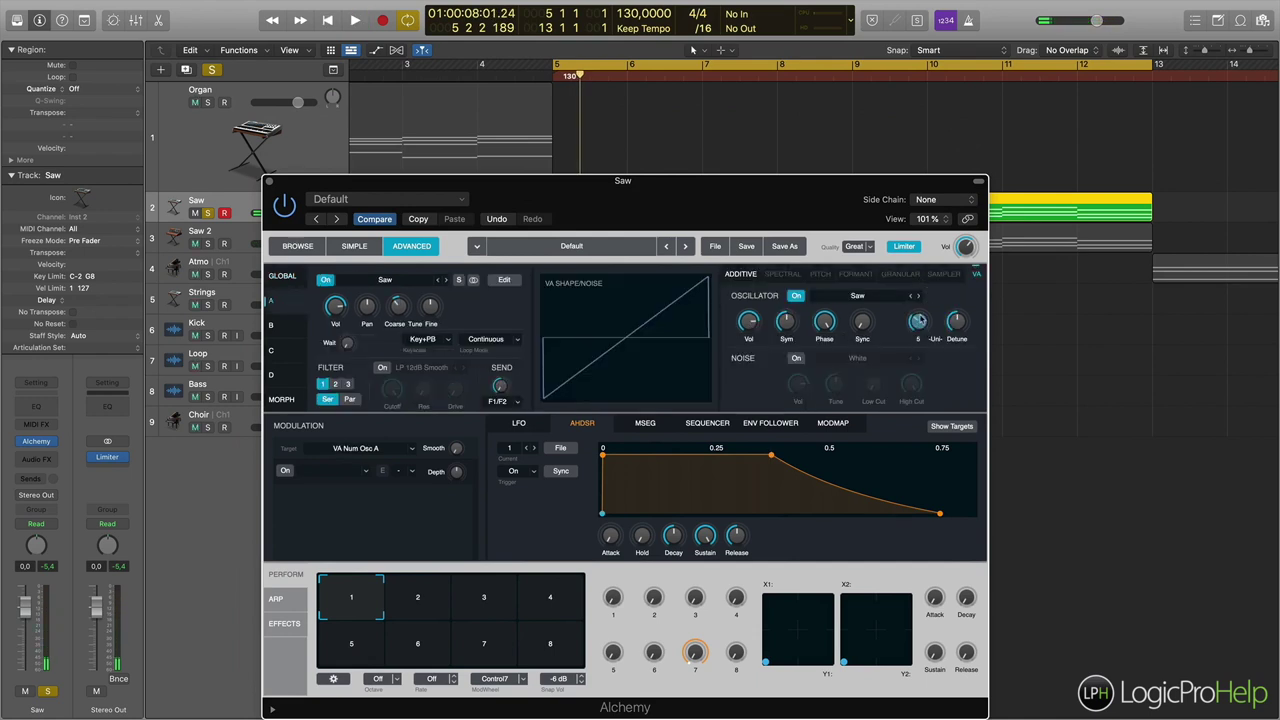
left_click_drag(963, 331, 962, 349)
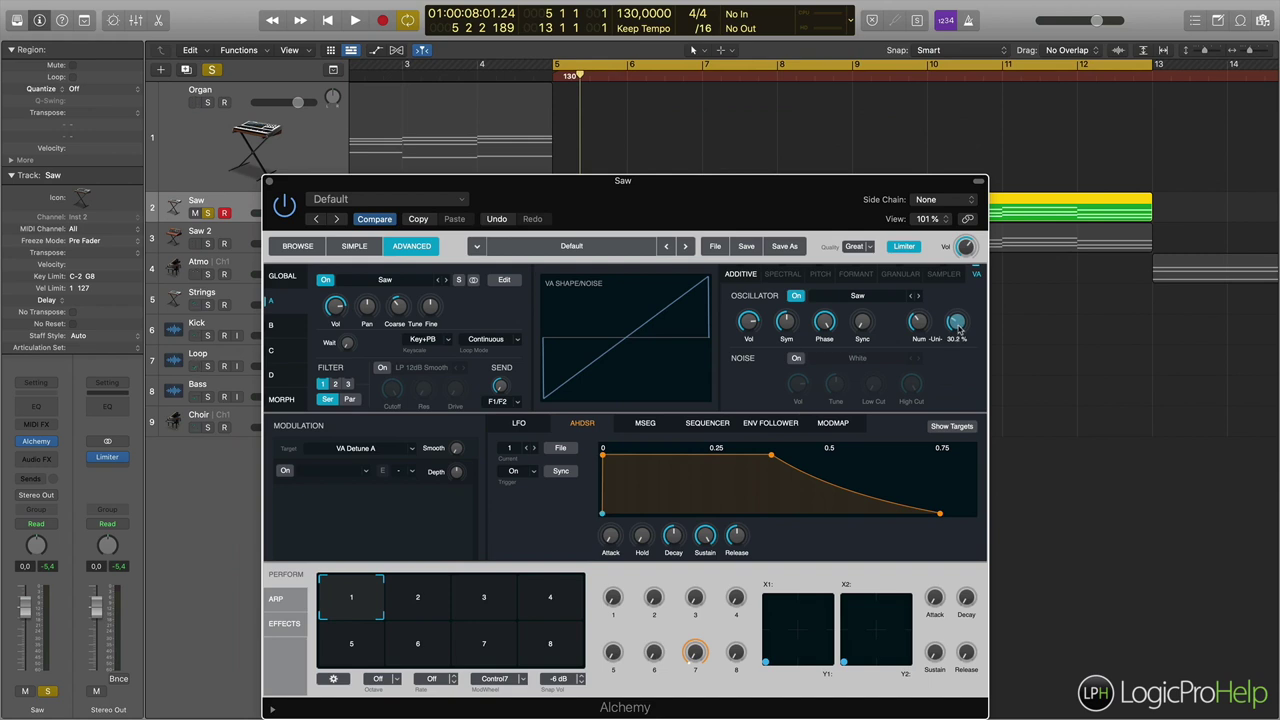
key("space")
key("space")
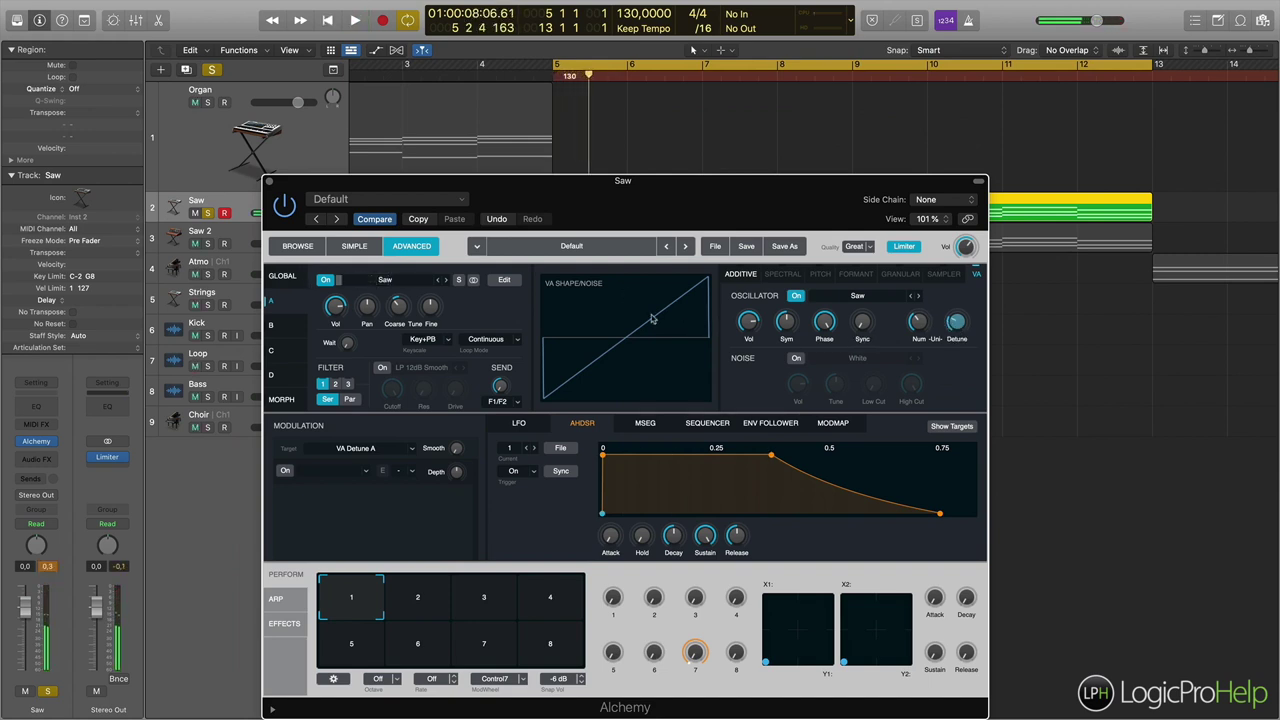
Adjust the Saw instrument's output volume while playing the region
left_click_drag(447, 212, 447, 332)
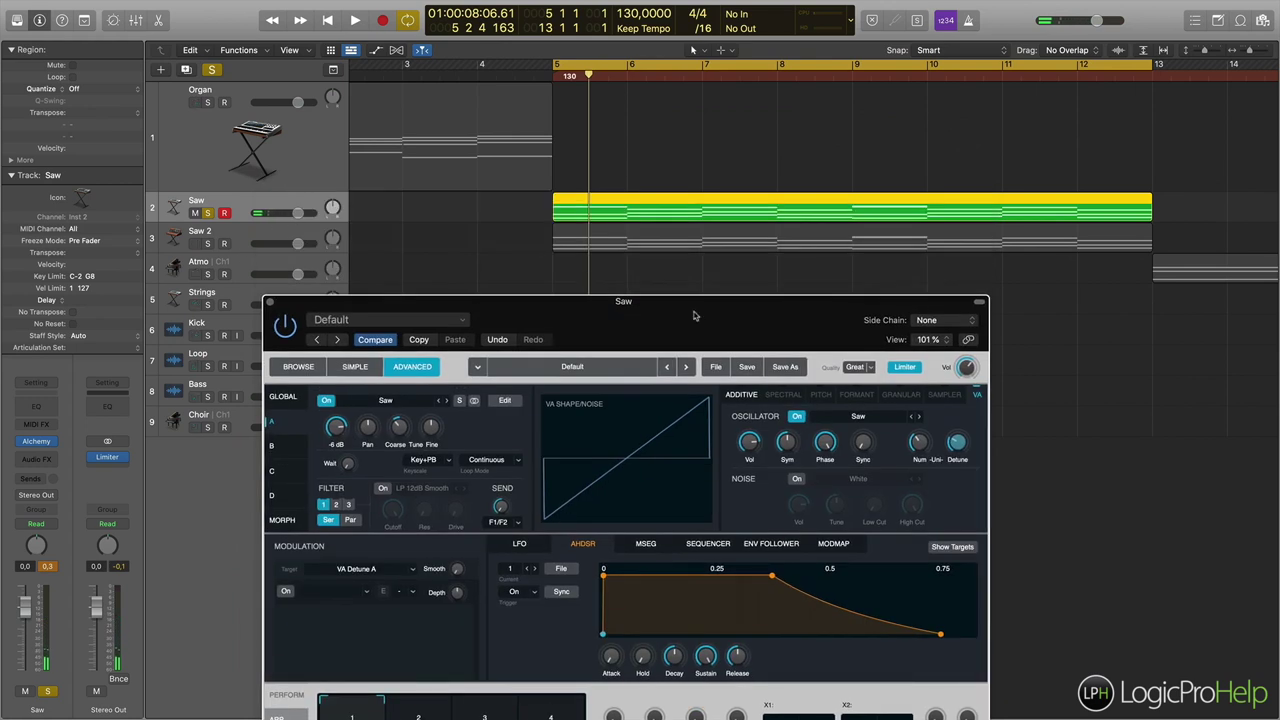
left_click(967, 370)
key("space")
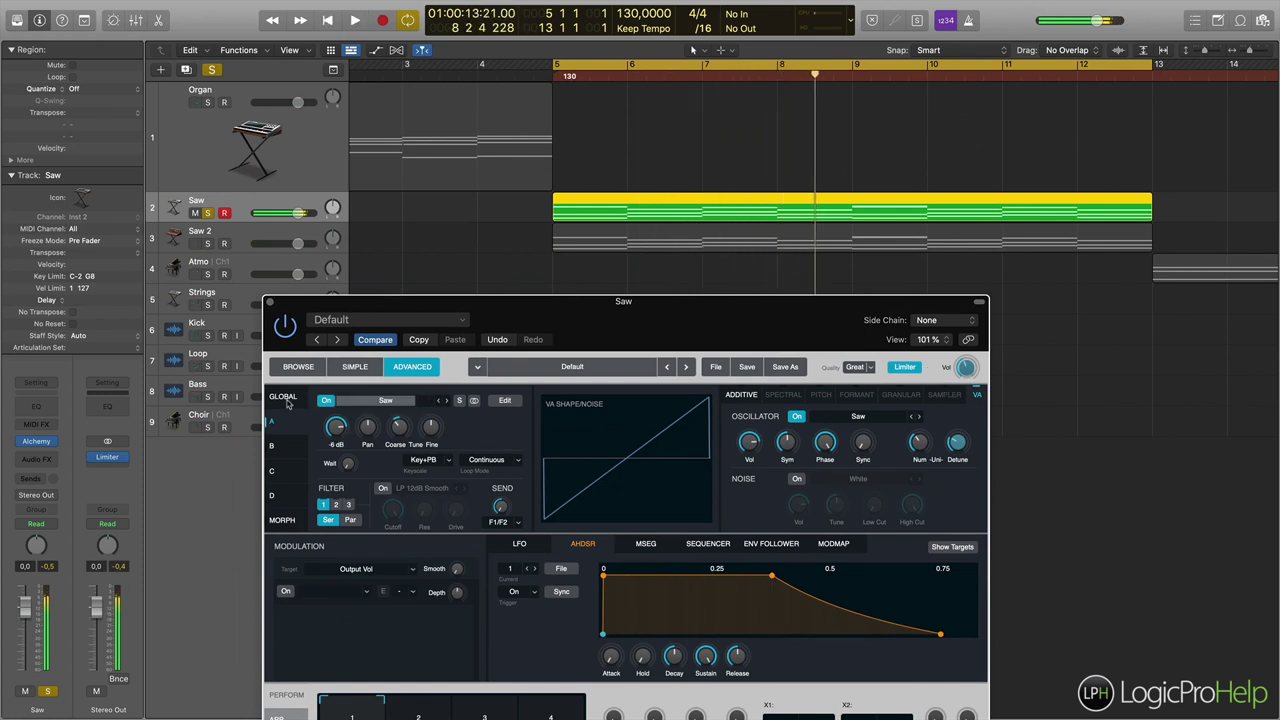
Set the first filter's cutoff to about 1637 Hz in the Global settings and the output volume to about -15.3 dB
left_click(285, 400)
left_click(635, 440)
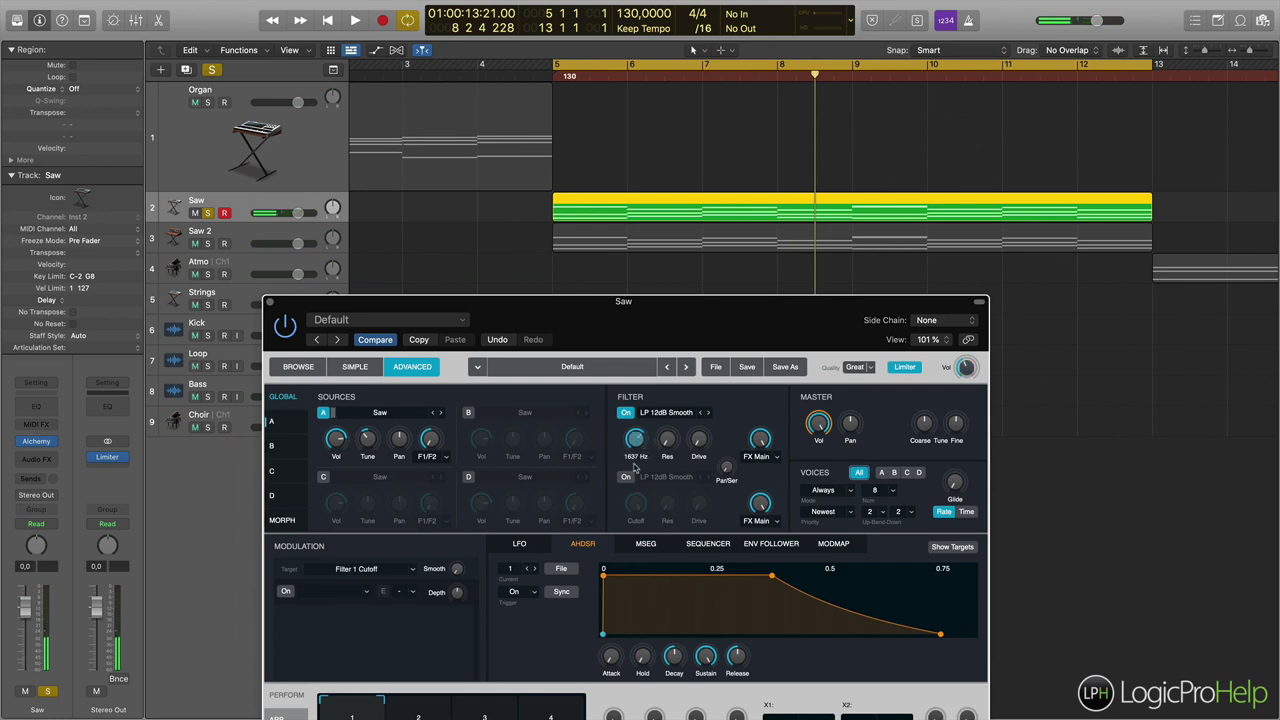
left_click(966, 367)
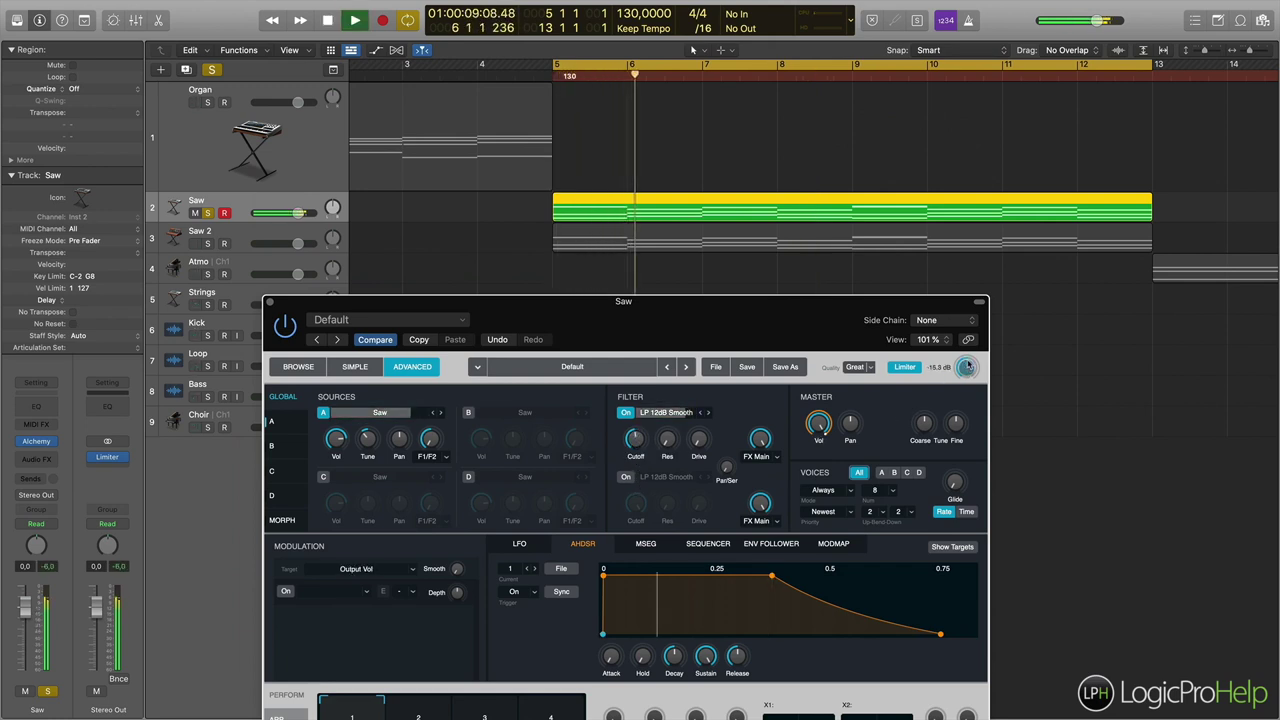
Open the Saw region in the Piano Roll, close the Alchemy window and examine the chord notes' pitch range
key("p")
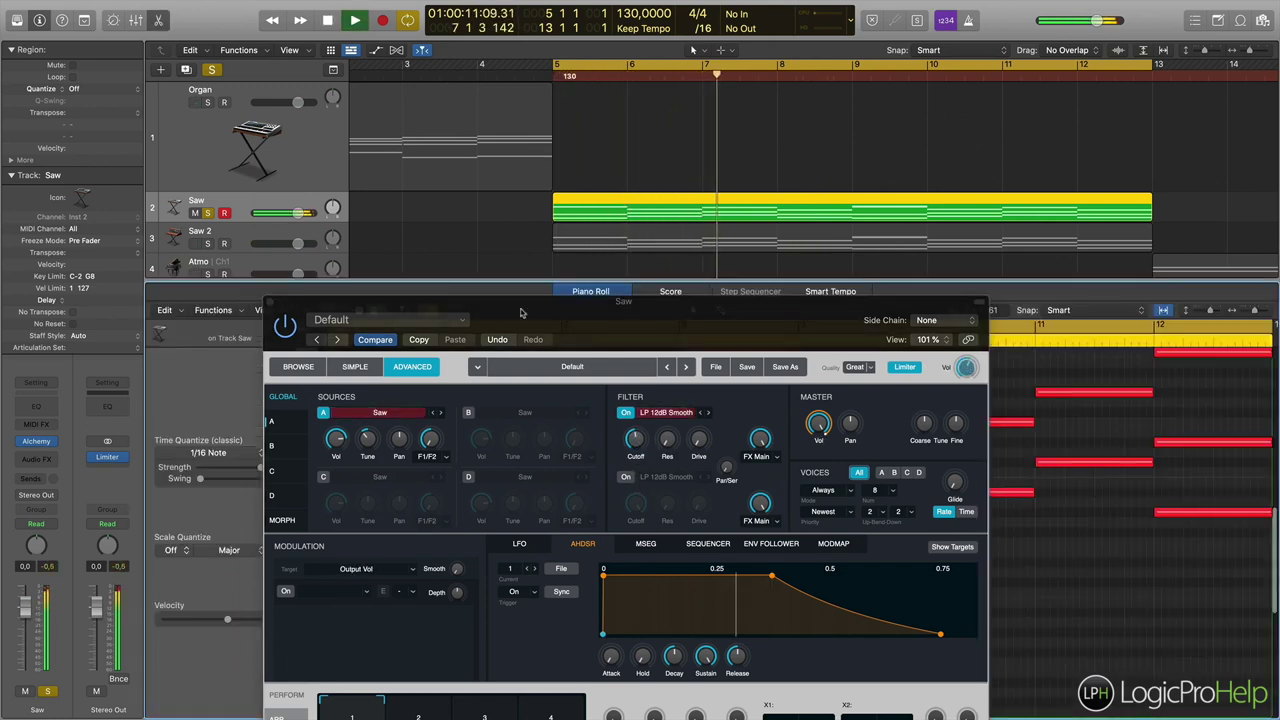
left_click(273, 305)
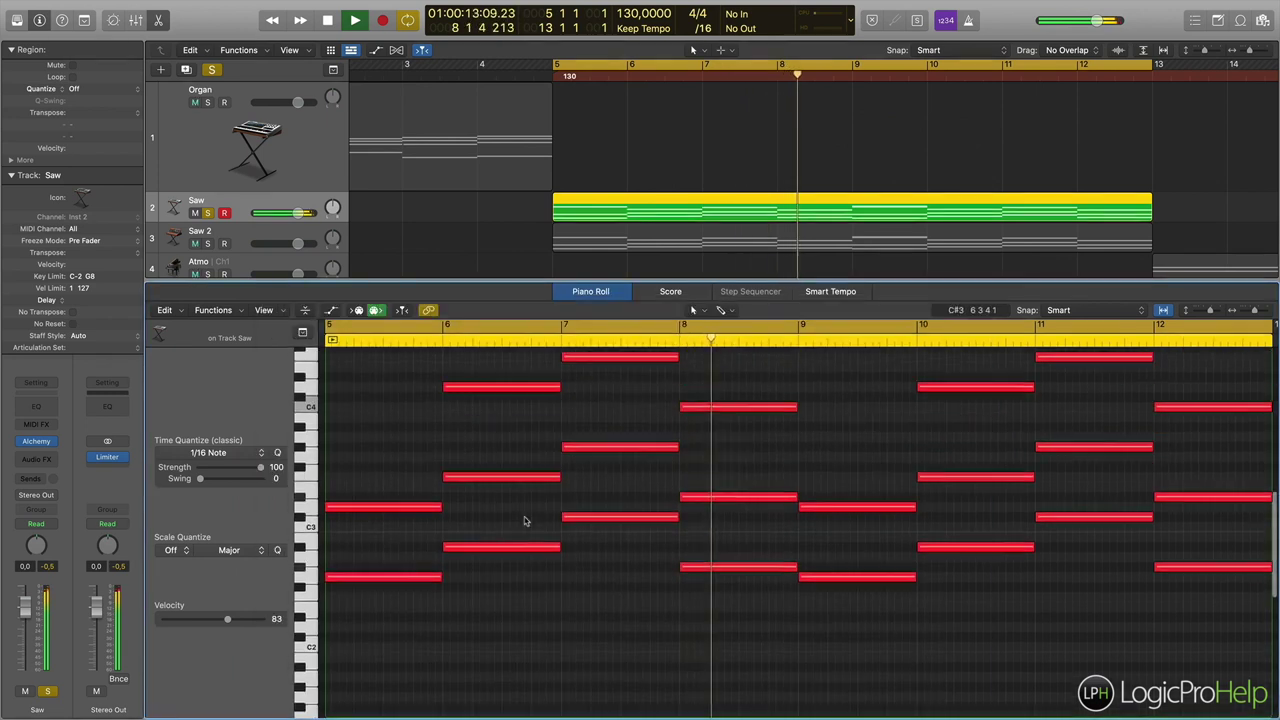
scroll(524, 520, "up", 5)
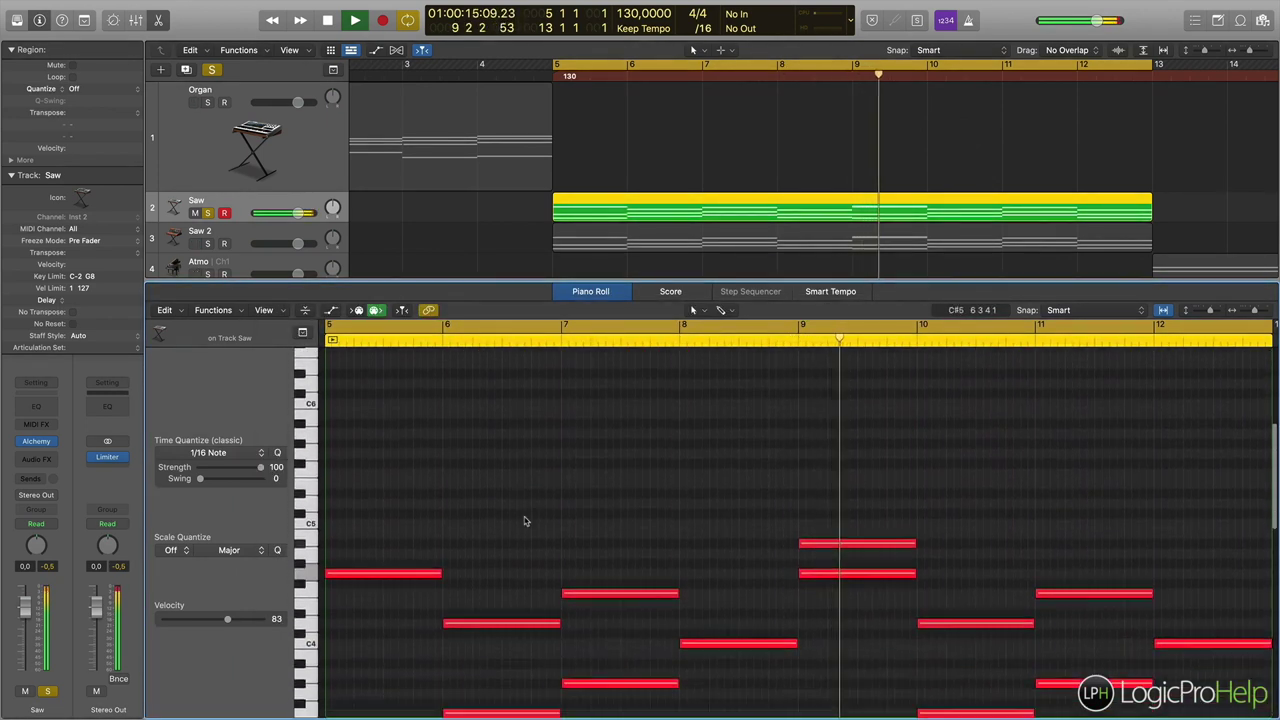
scroll(524, 520, "down", 1)
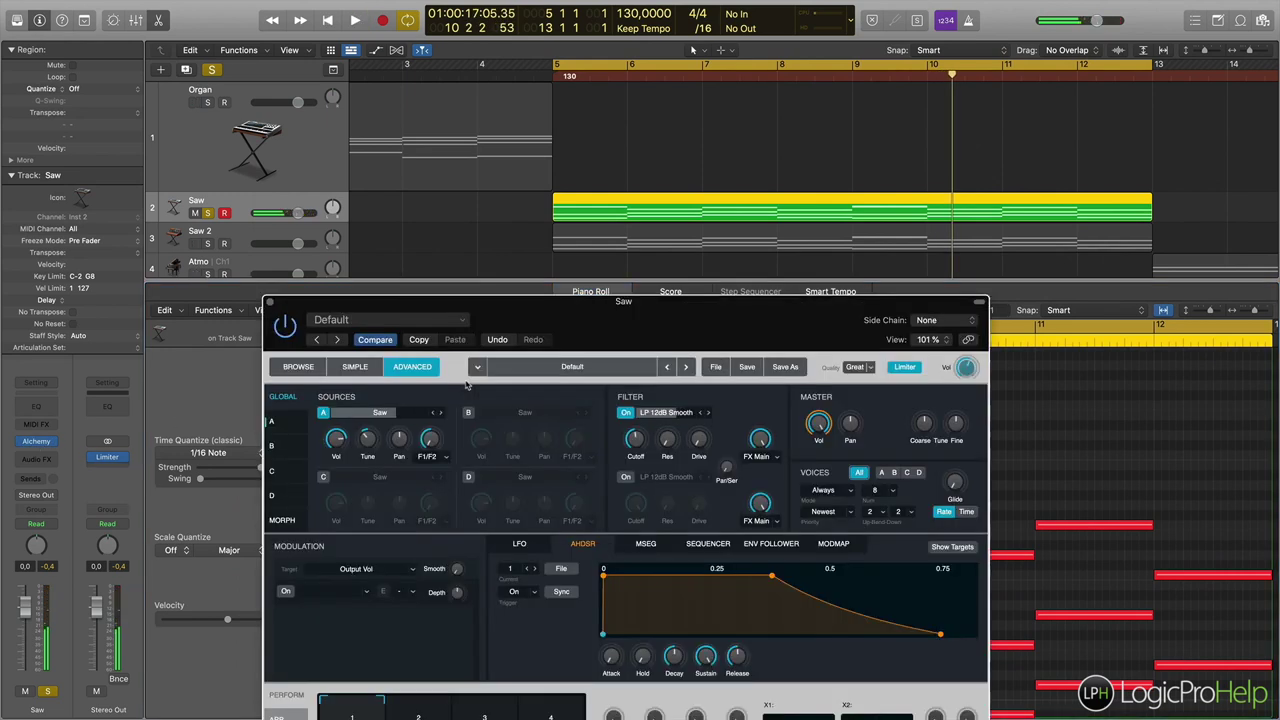
Reset source A's tuning to 0 semitones in the Saw instrument and play the region
left_click(370, 443, "alt")
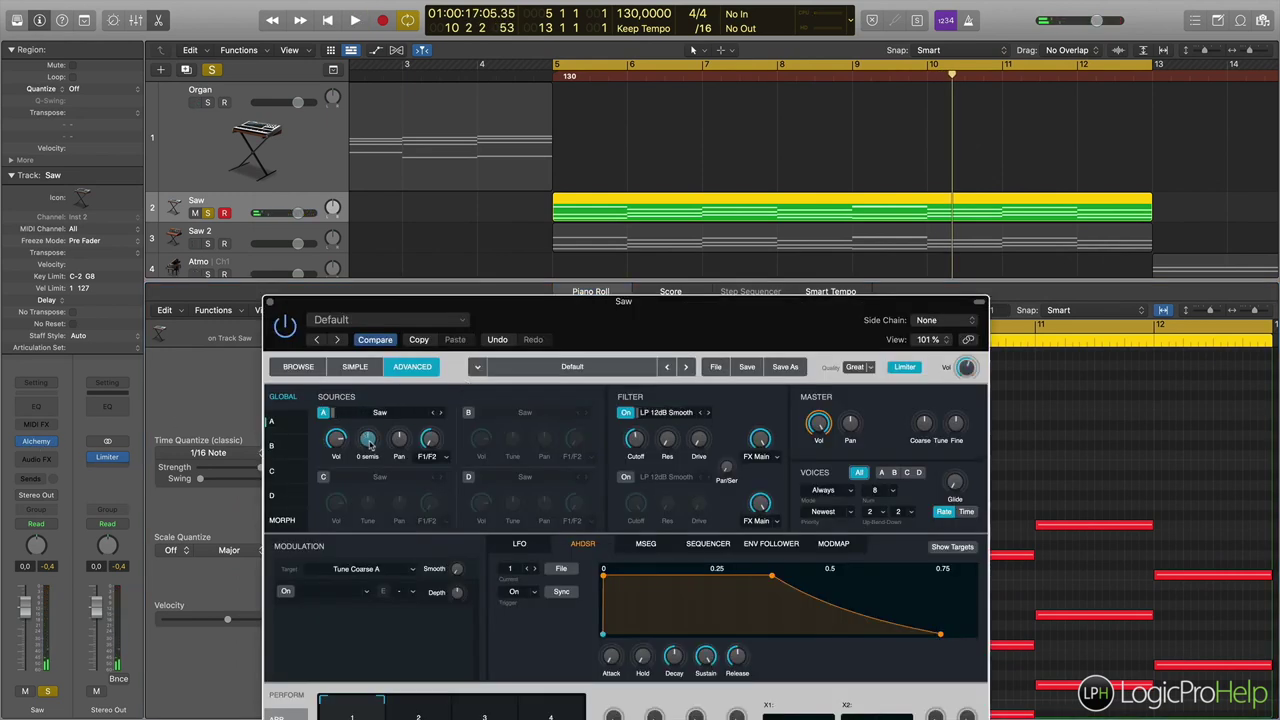
key("space")
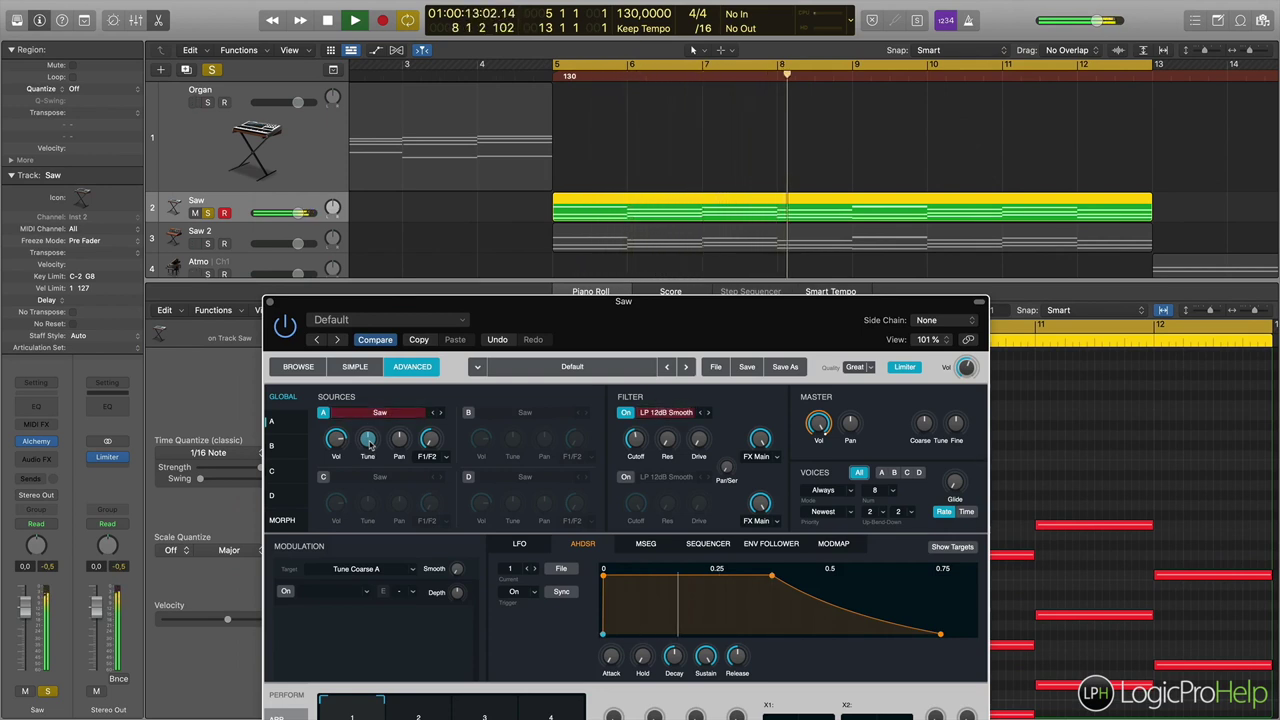
key("space")
Close the Saw instrument's window and create a new track with duplicate settings from the Saw track
left_click_drag(517, 319, 880, 137)
scroll(557, 483, "down", 2)
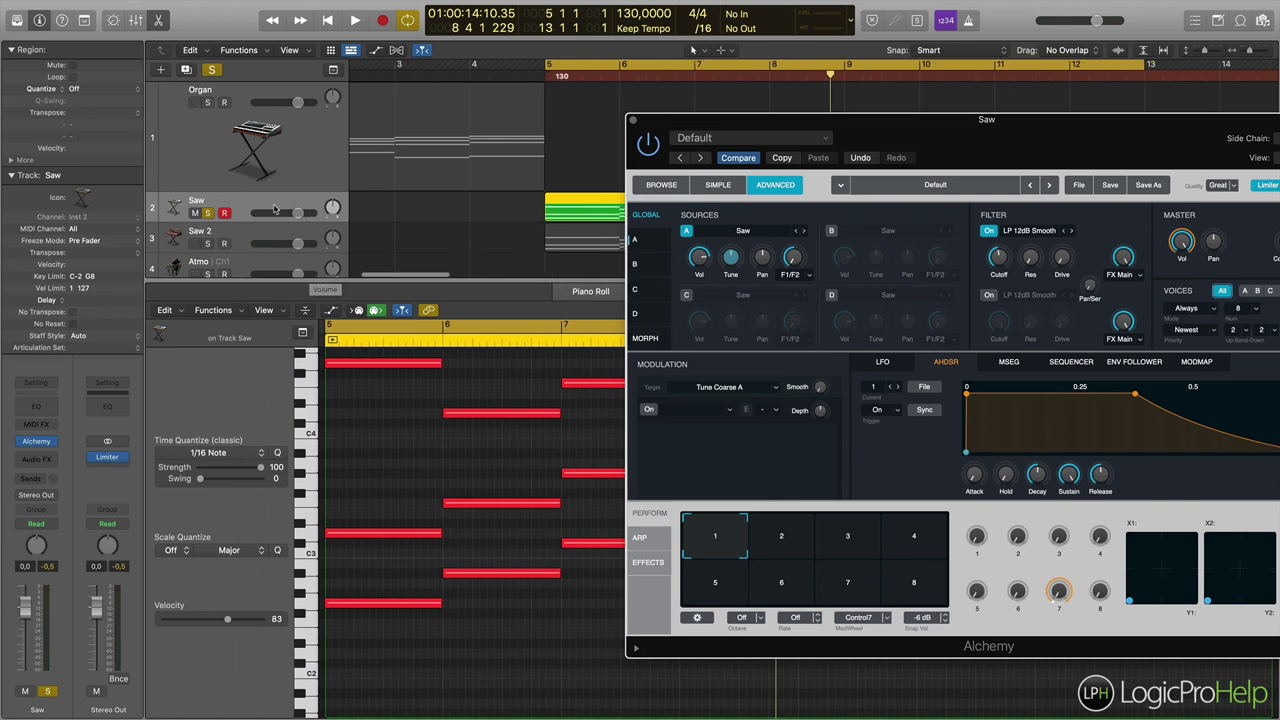
right_click(281, 210)
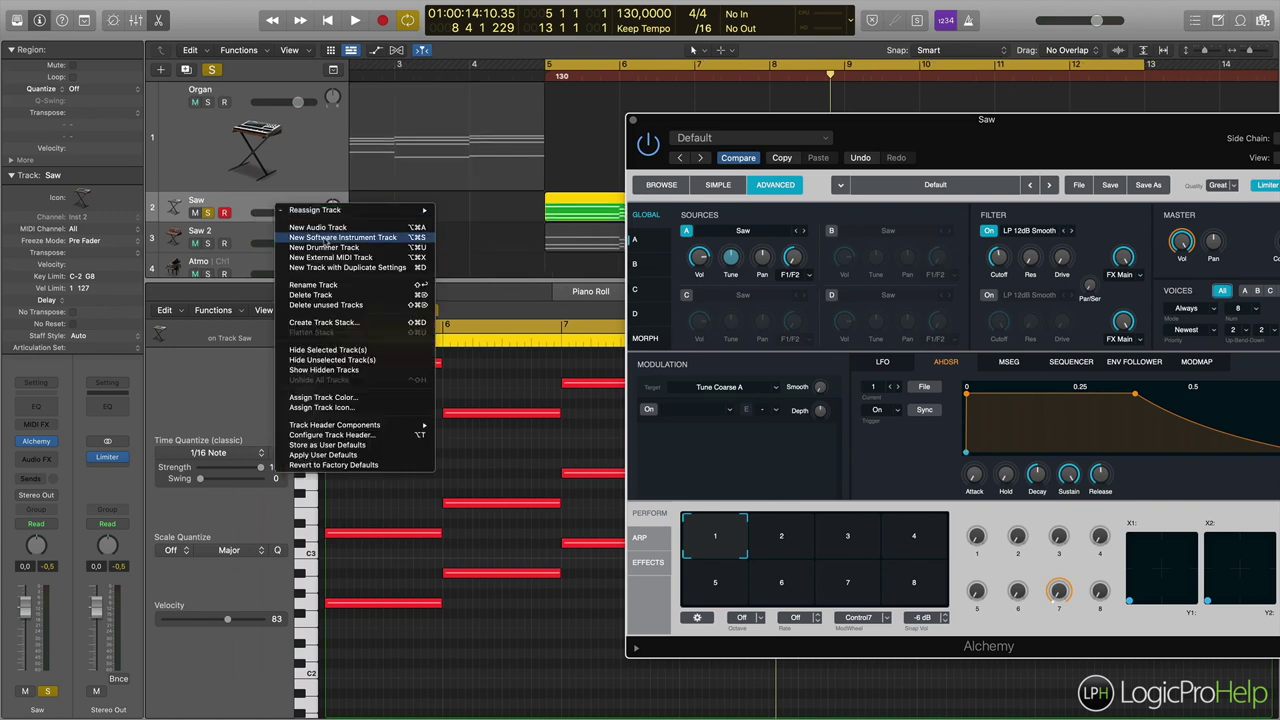
left_click(257, 209)
scroll(442, 467, "up", 1)
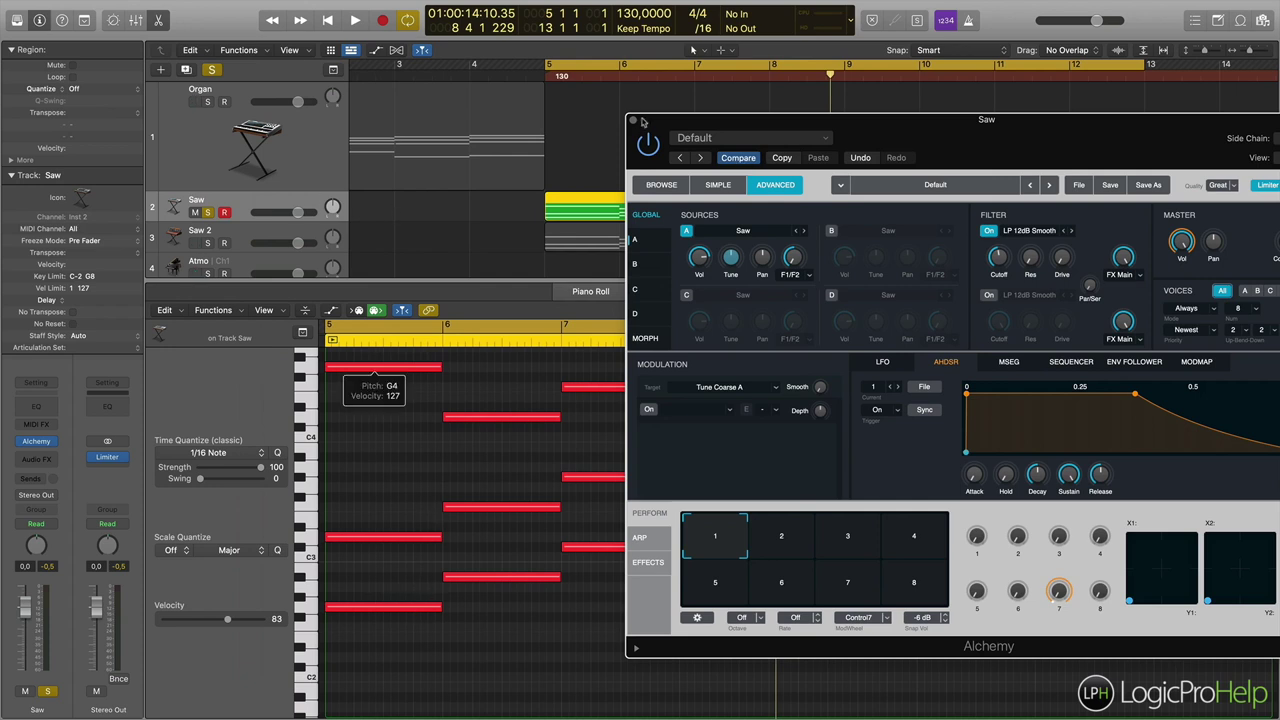
left_click(633, 120)
right_click(275, 206)
left_click(271, 204)
key("super+d")
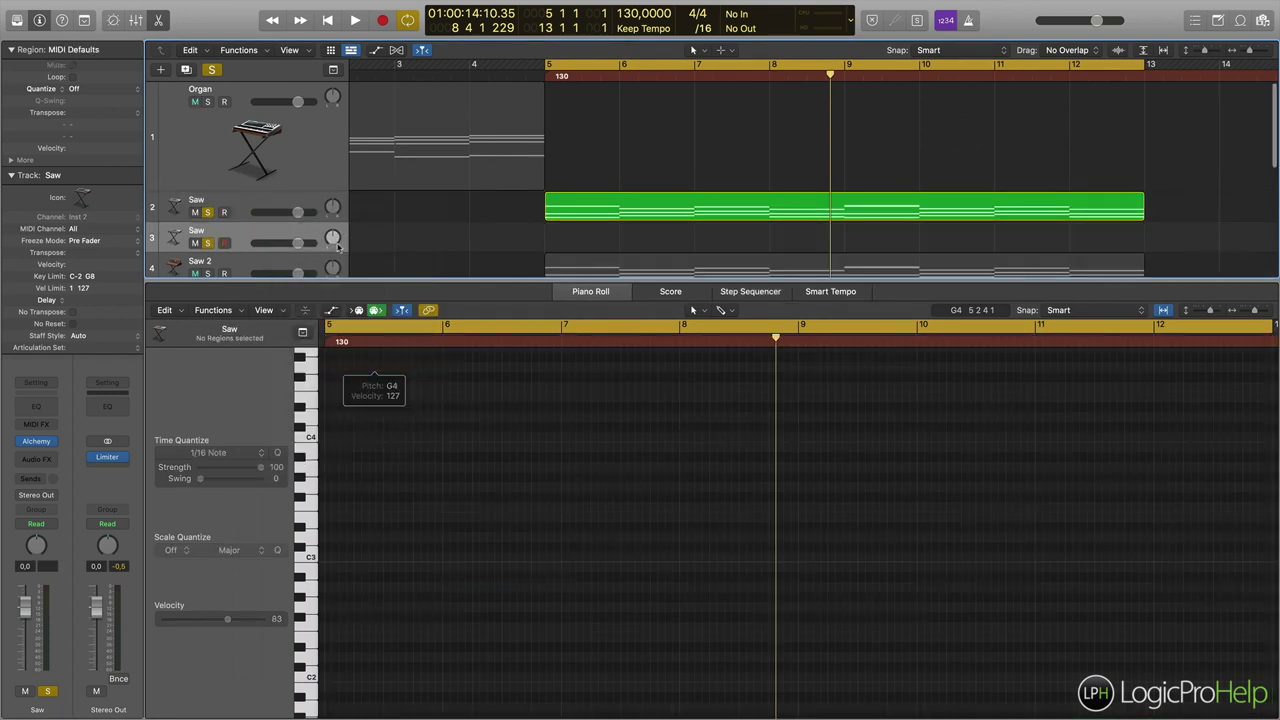
Play the original Saw region from bar 5 to check its sound
left_click(546, 77)
key("space")
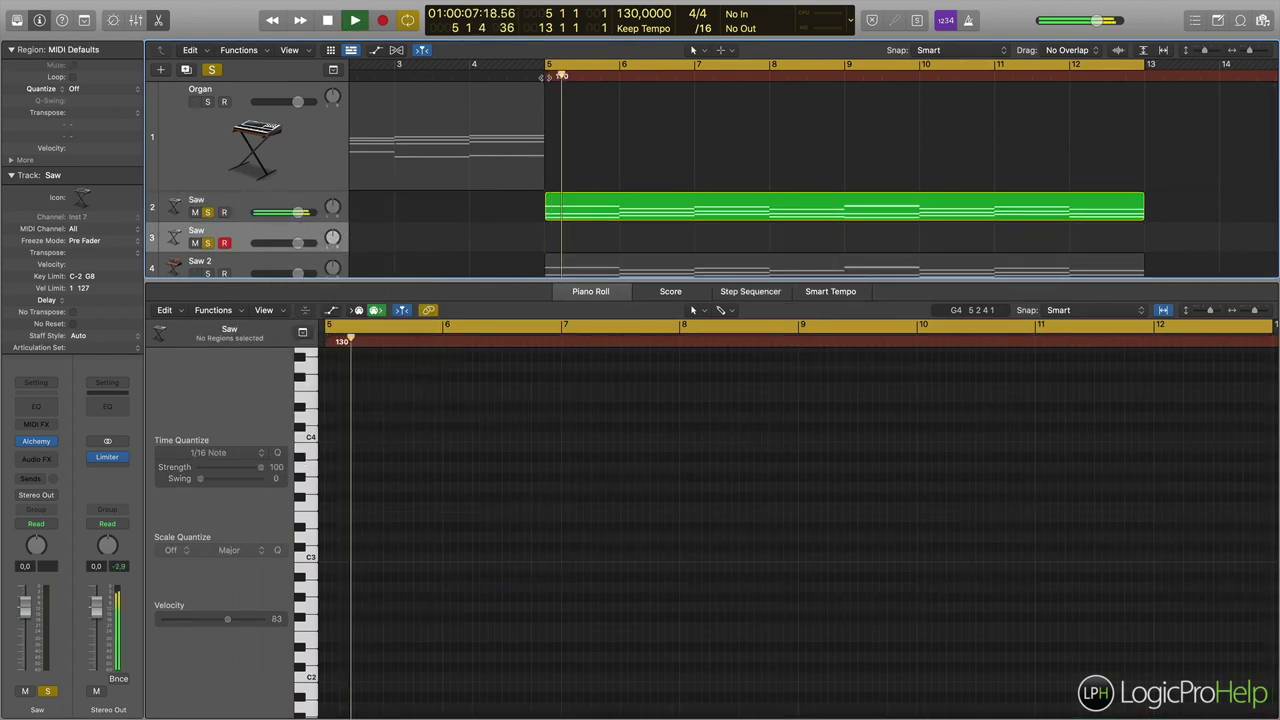
key("space")
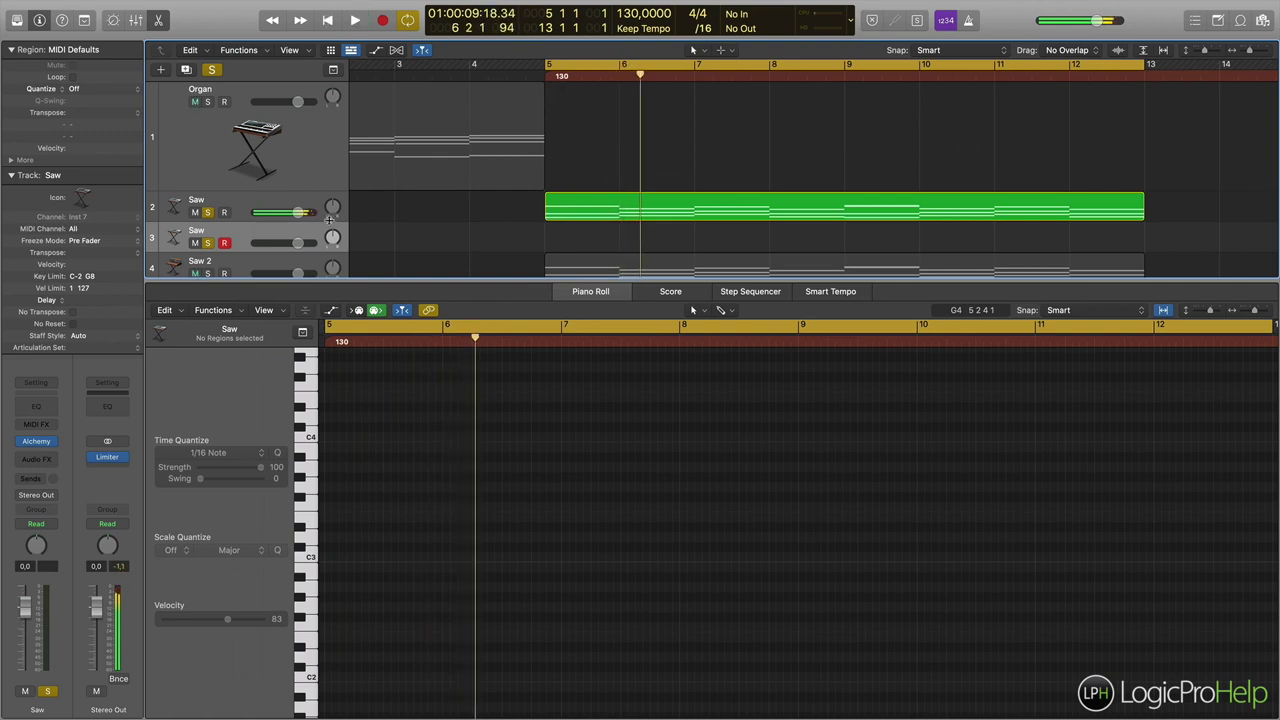
Turn off solo on the original Saw track and copy its region onto the duplicate Saw track at bar 5
left_click(208, 213)
left_click(584, 215)
left_click_drag(584, 215, 588, 240)
Delete the lowest note of each chord in bars 5 to 8 of the copied Saw region
left_click_drag(396, 555, 411, 454)
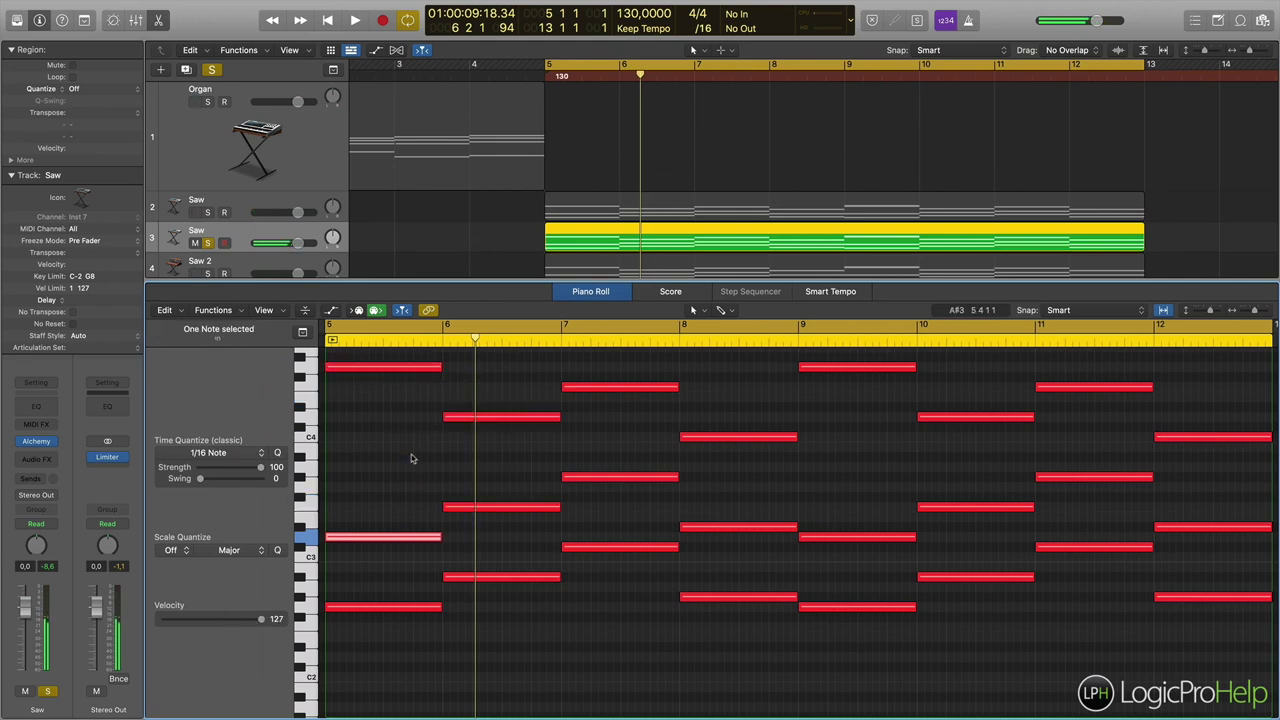
left_click(411, 454)
left_click_drag(390, 668, 600, 555)
key("Delete")
left_click_drag(652, 647, 705, 566)
key("Delete")
Delete the lowest note of each chord in bars 9 to 12 and close the Piano Roll
left_click(818, 607)
key("Delete")
left_click(945, 577)
key("Delete")
left_click(1065, 547)
key("Delete")
left_click(1170, 597)
key("Delete")
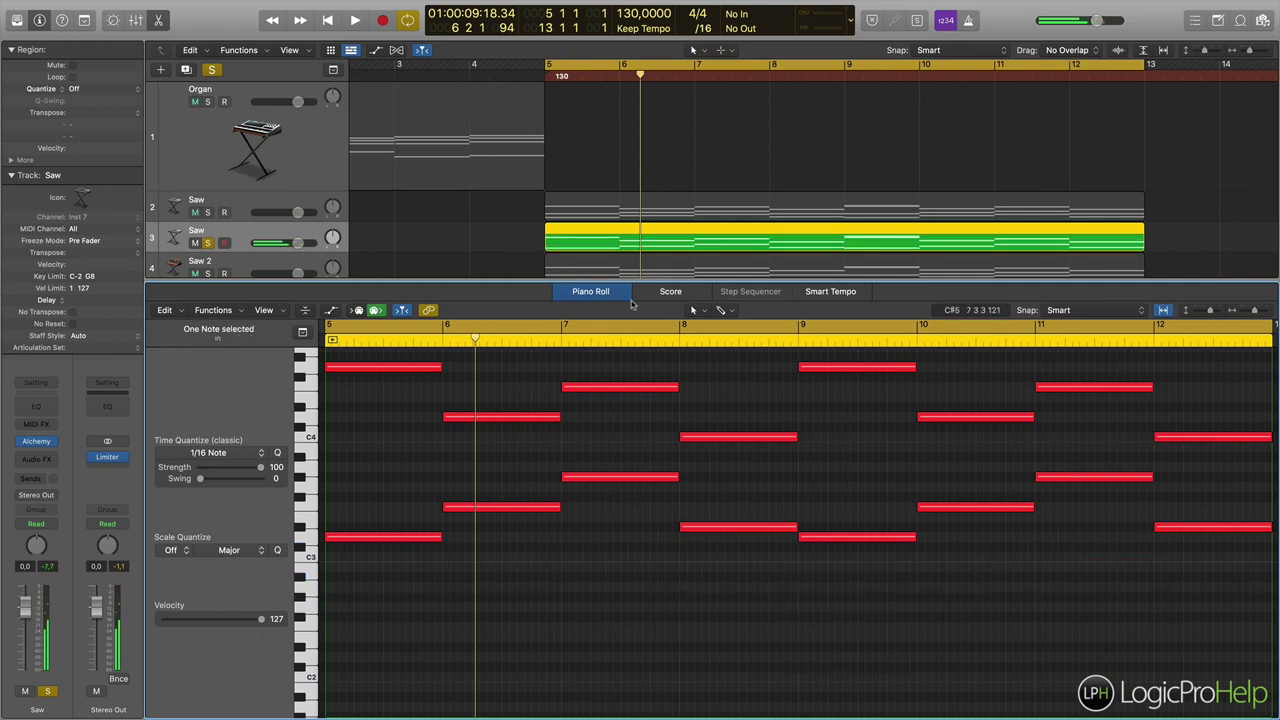
key("p")
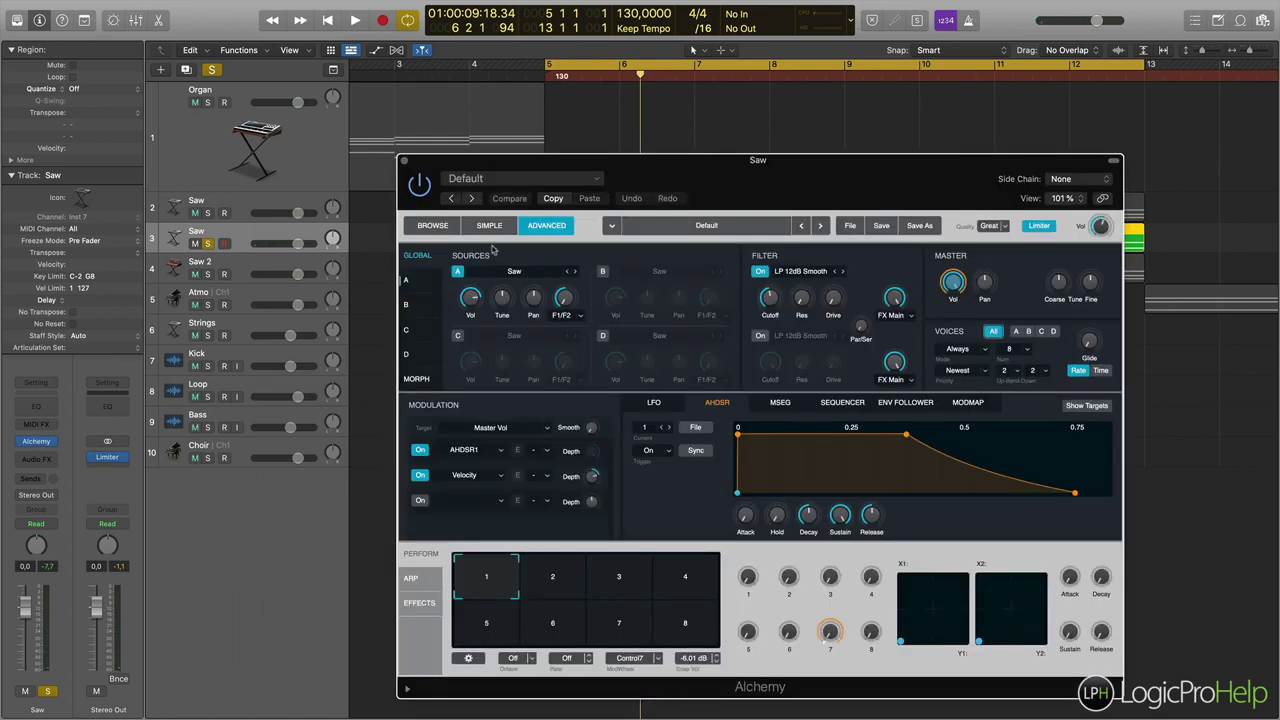
Load the VA waveform Saw - Cs5 into source A of the duplicate Saw track and open source A's settings
left_click(517, 276)
mouse_move(494, 299)
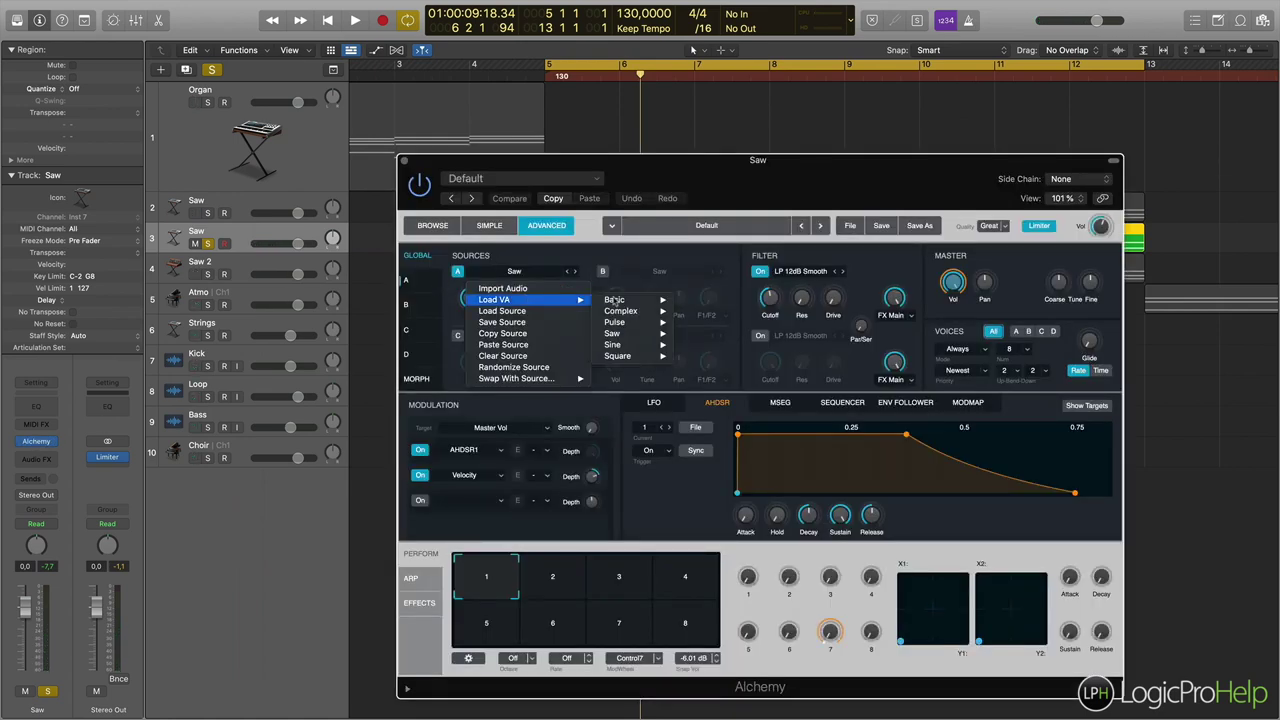
mouse_move(632, 340)
left_click(705, 378)
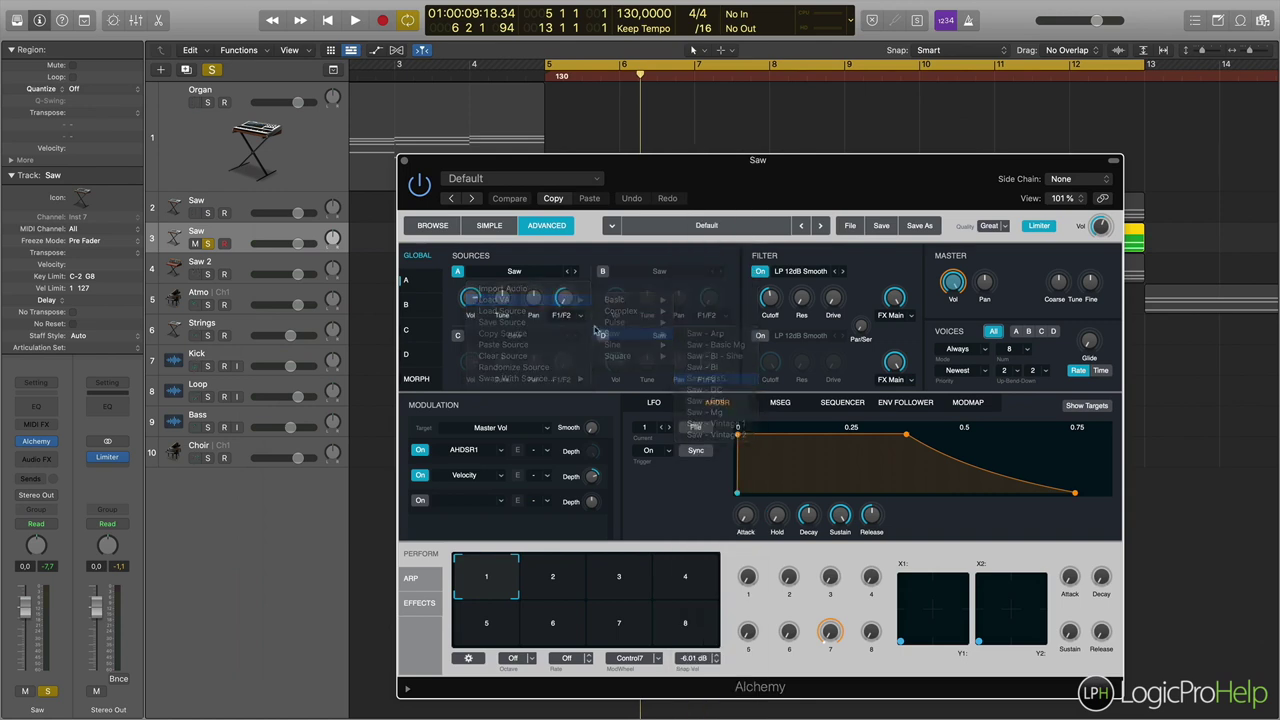
left_click(408, 284)
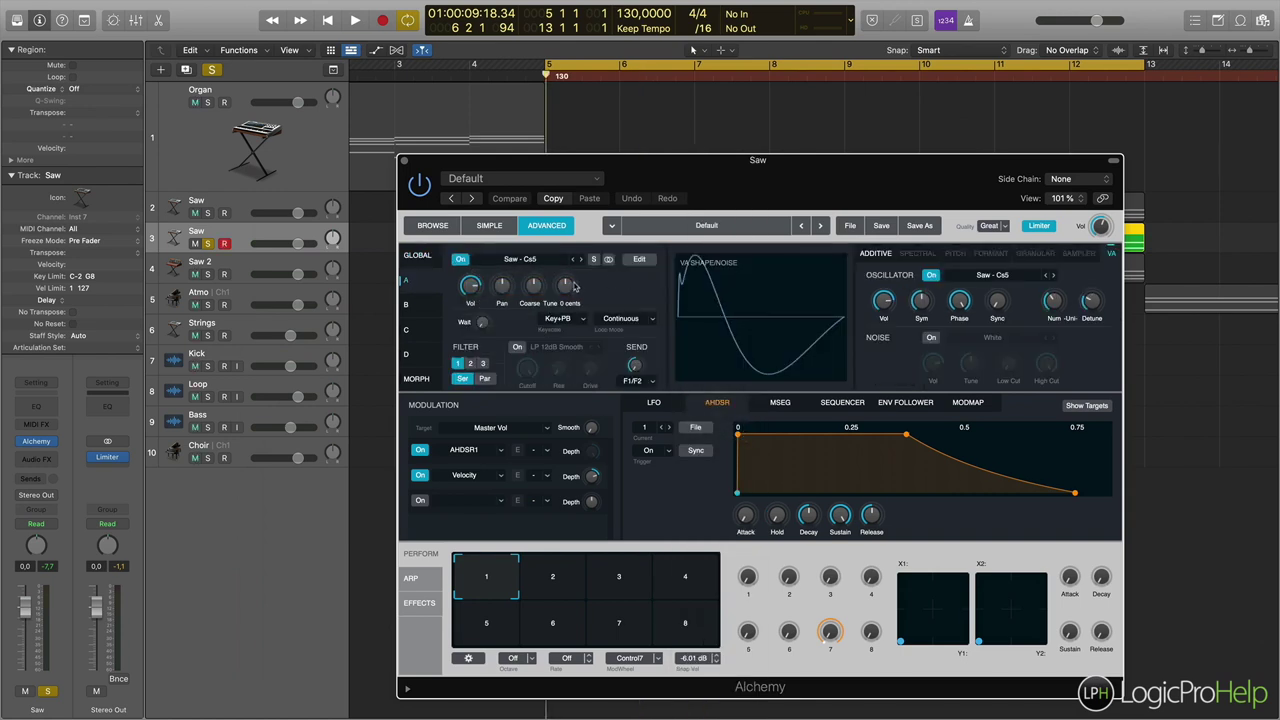
Change source A's waveform on the duplicate Saw track to Saw - Mg while auditioning the looped chords
key("space")
left_click(580, 260)
left_click(580, 260)
left_click(580, 260)
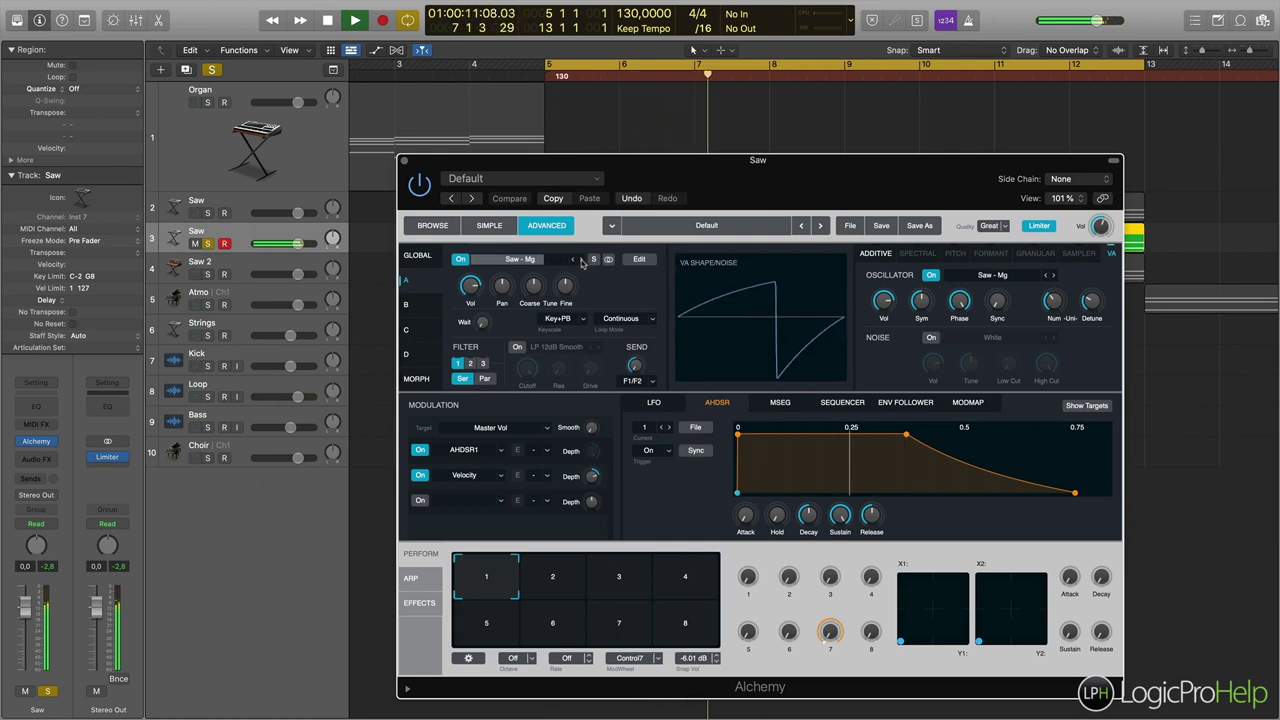
key("space")
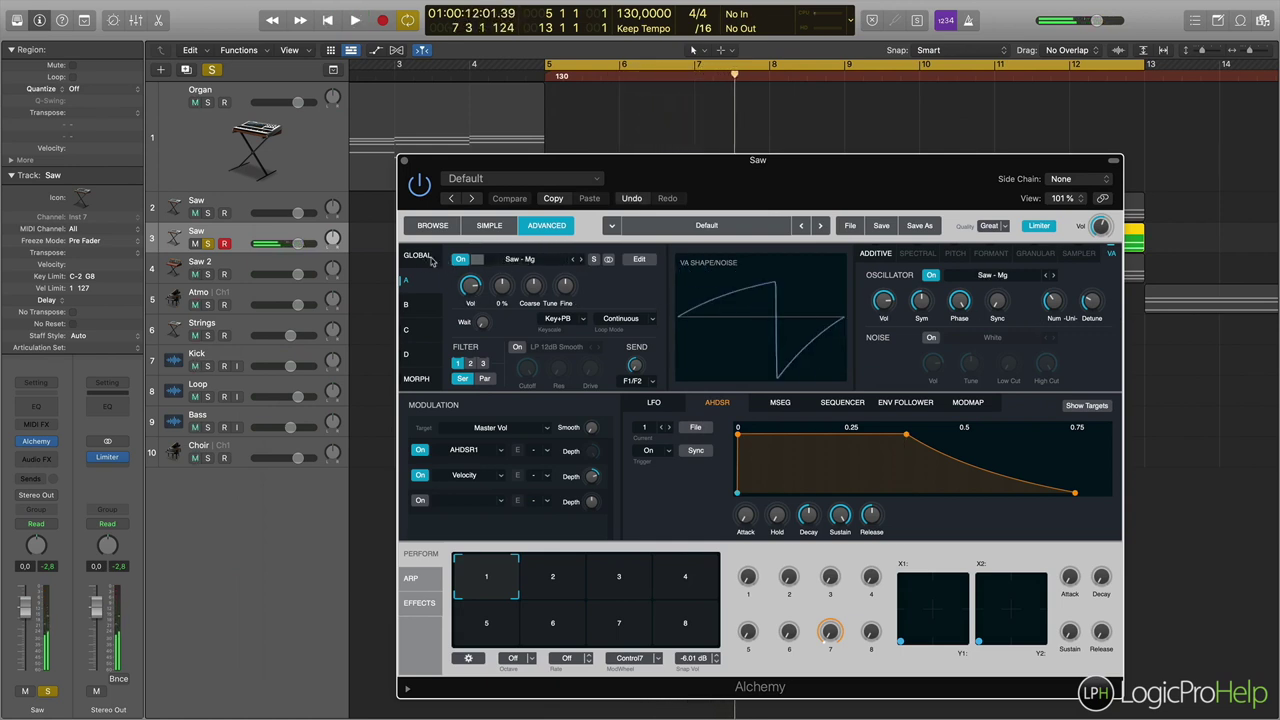
Lower source A's coarse tune to -12 semitones and adjust its unison detune while the loop plays
left_click_drag(534, 285, 536, 308)
key("space")
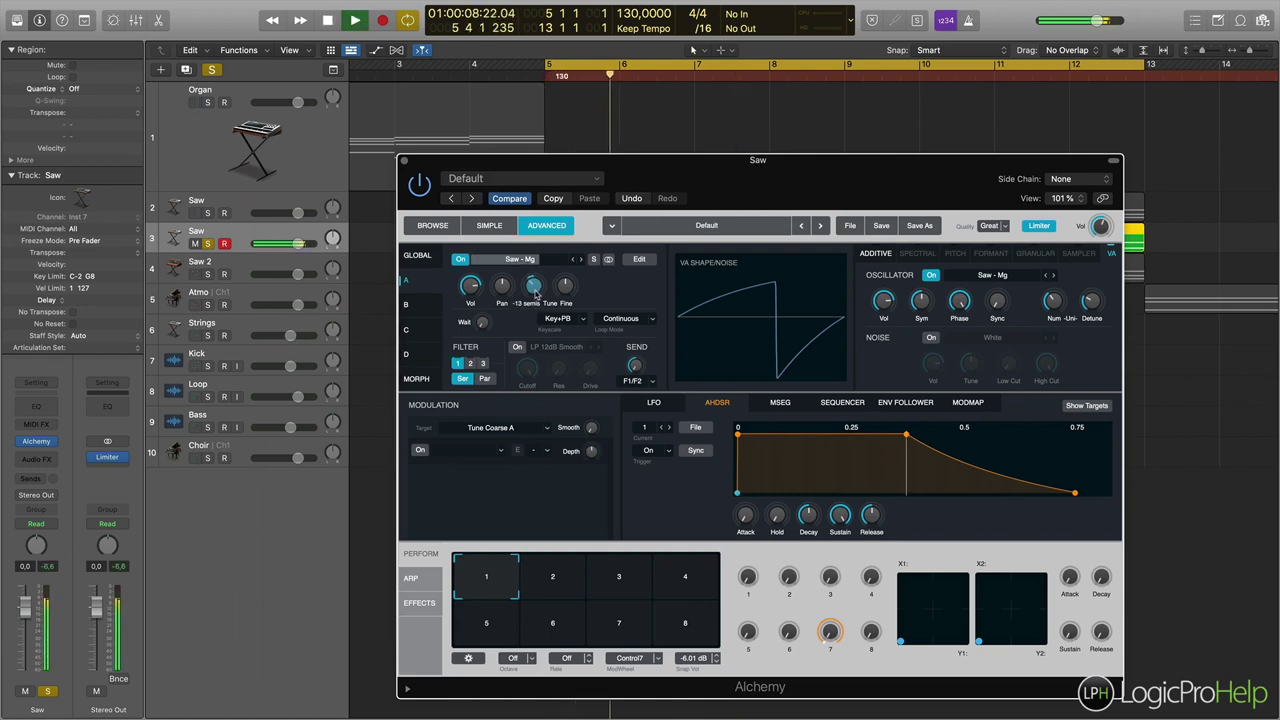
left_click_drag(642, 172, 604, 205)
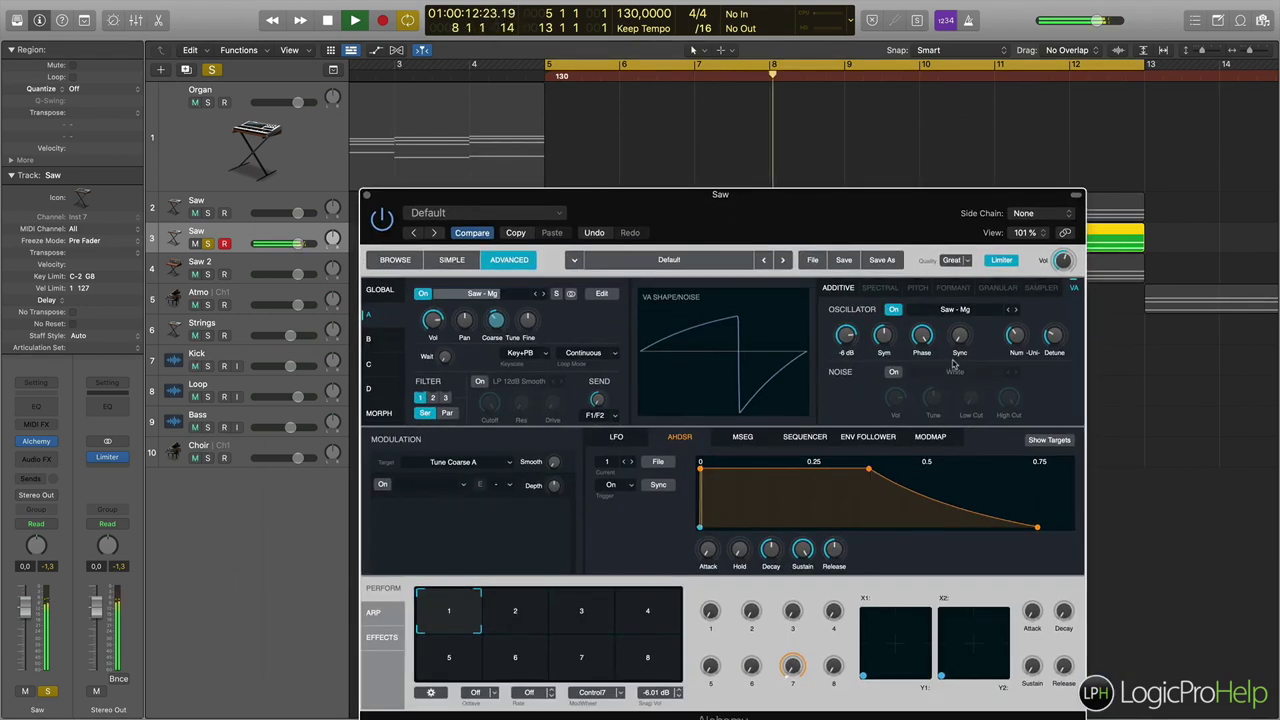
left_click(1052, 337)
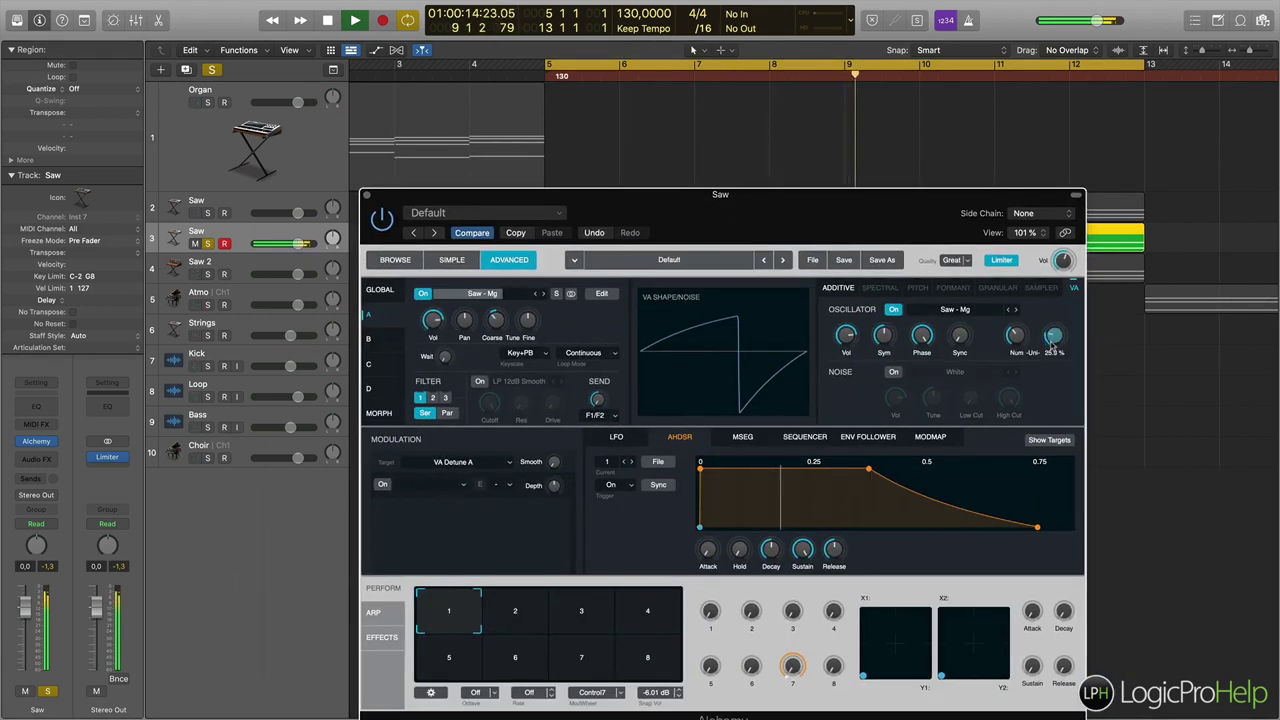
Adjust the filter 1 cutoff, lengthen AHDSR 1's attack slightly and close Alchemy after auditioning the result
left_click(383, 291)
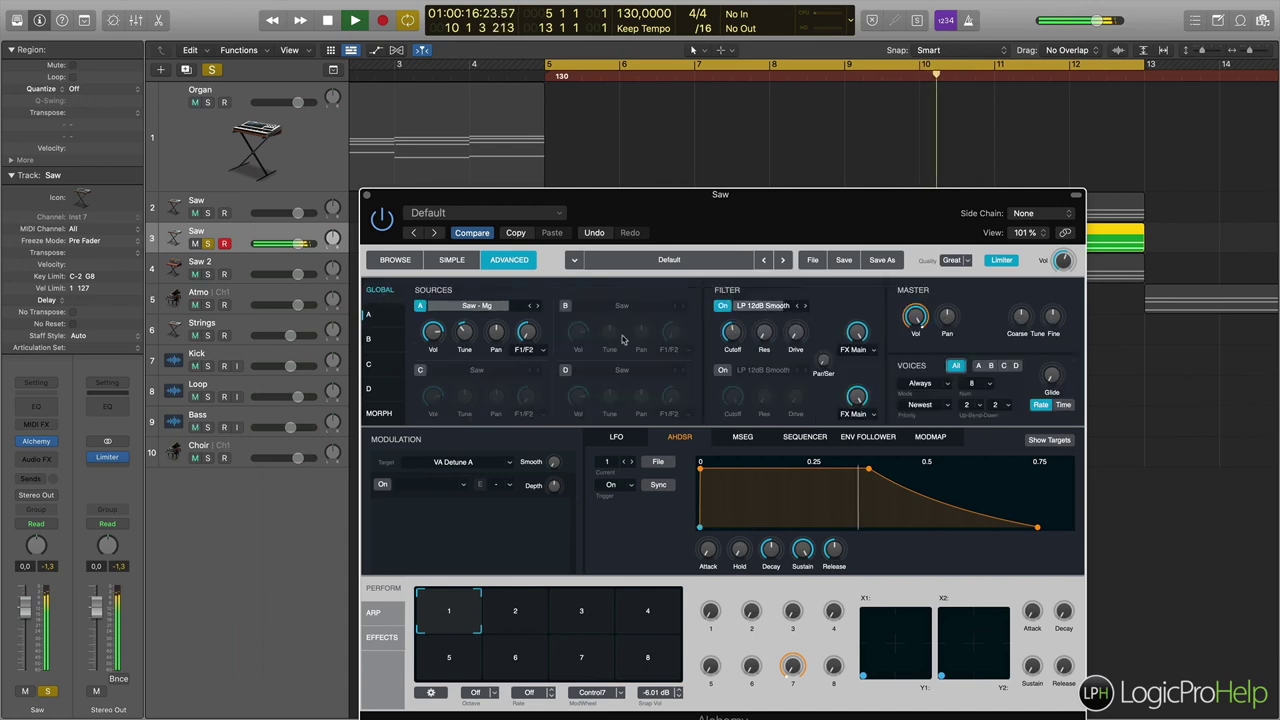
left_click(733, 336)
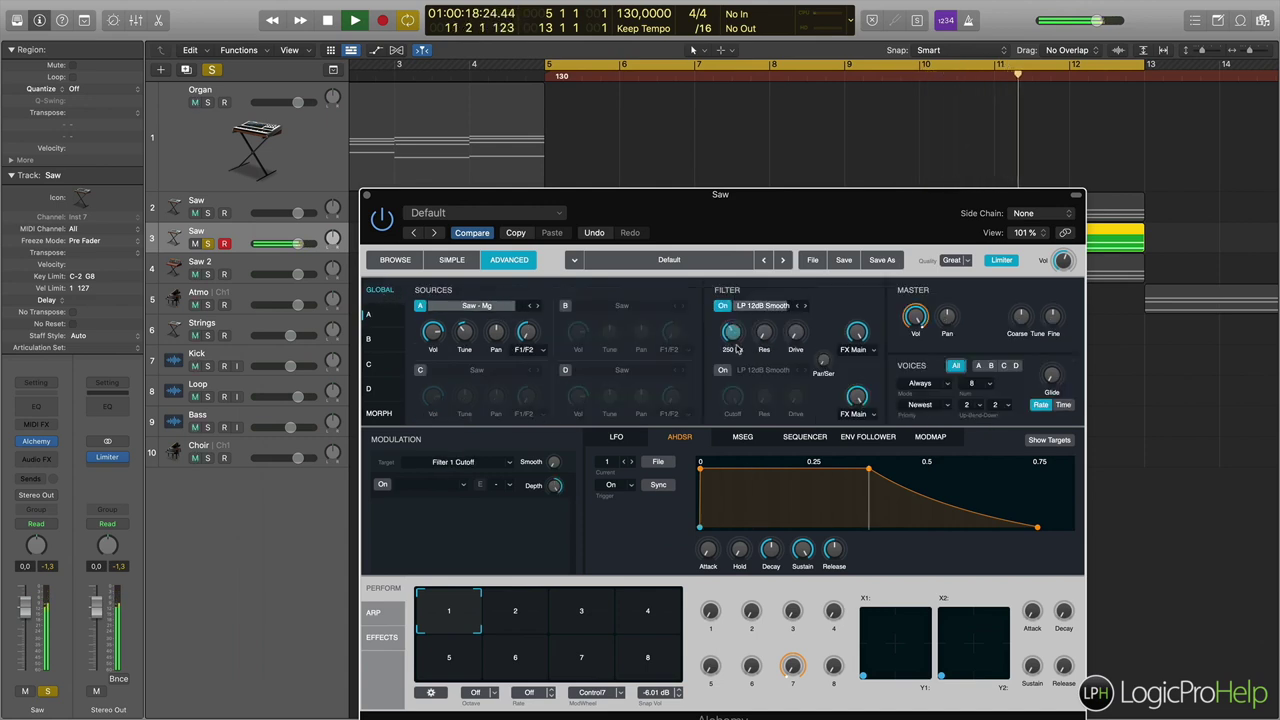
key("space")
left_click_drag(708, 551, 710, 533)
key("space")
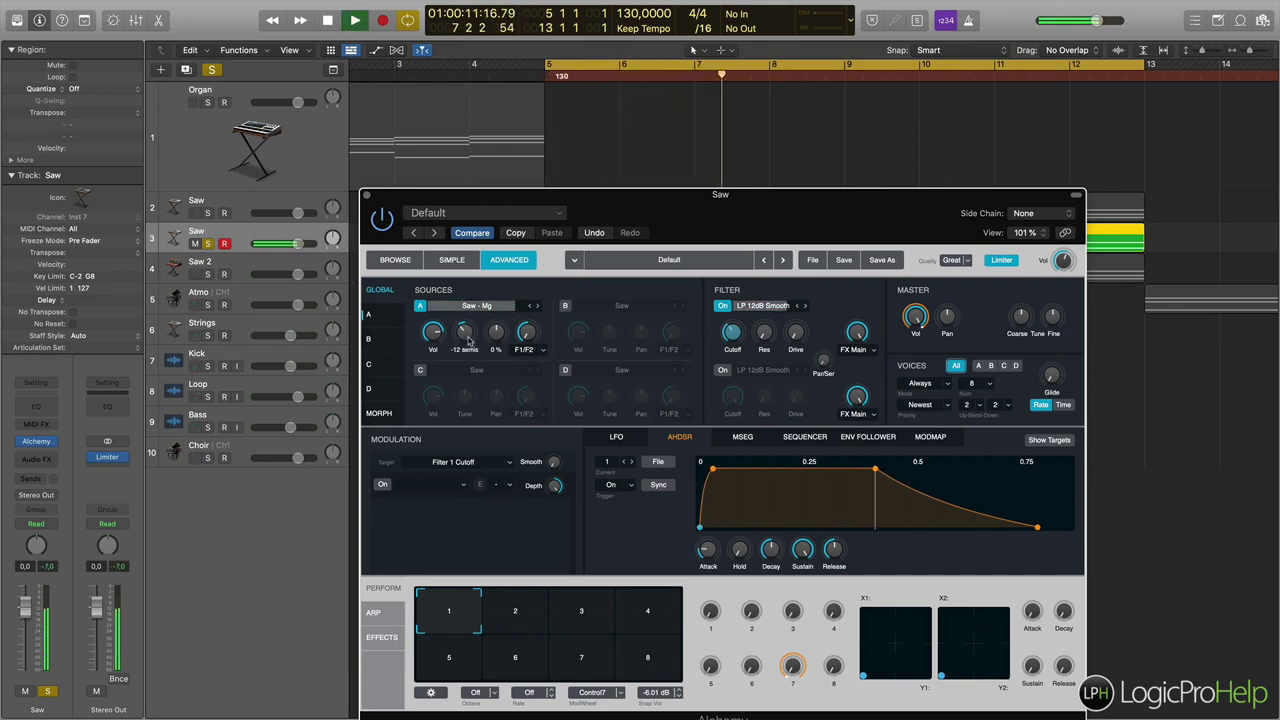
key("space")
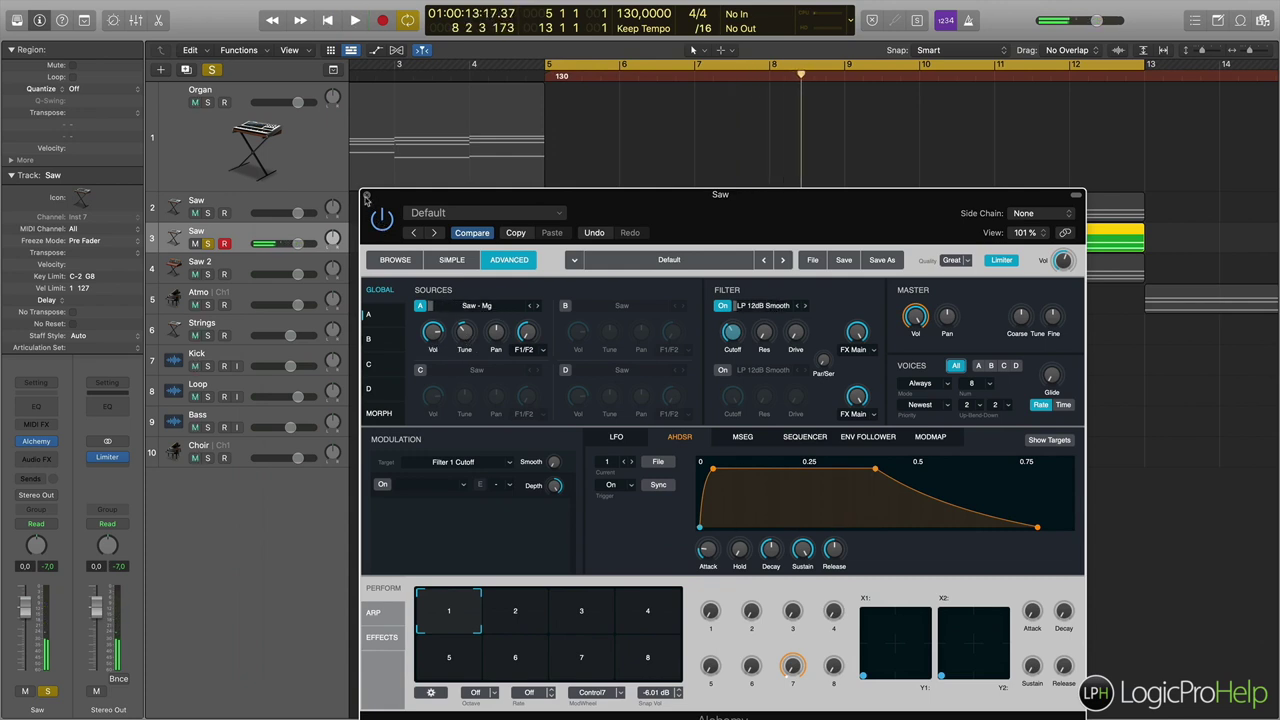
left_click(366, 196)
Examine the chord notes of the original Saw region in the Piano Roll, then return to the duplicate Saw track
left_click(603, 203)
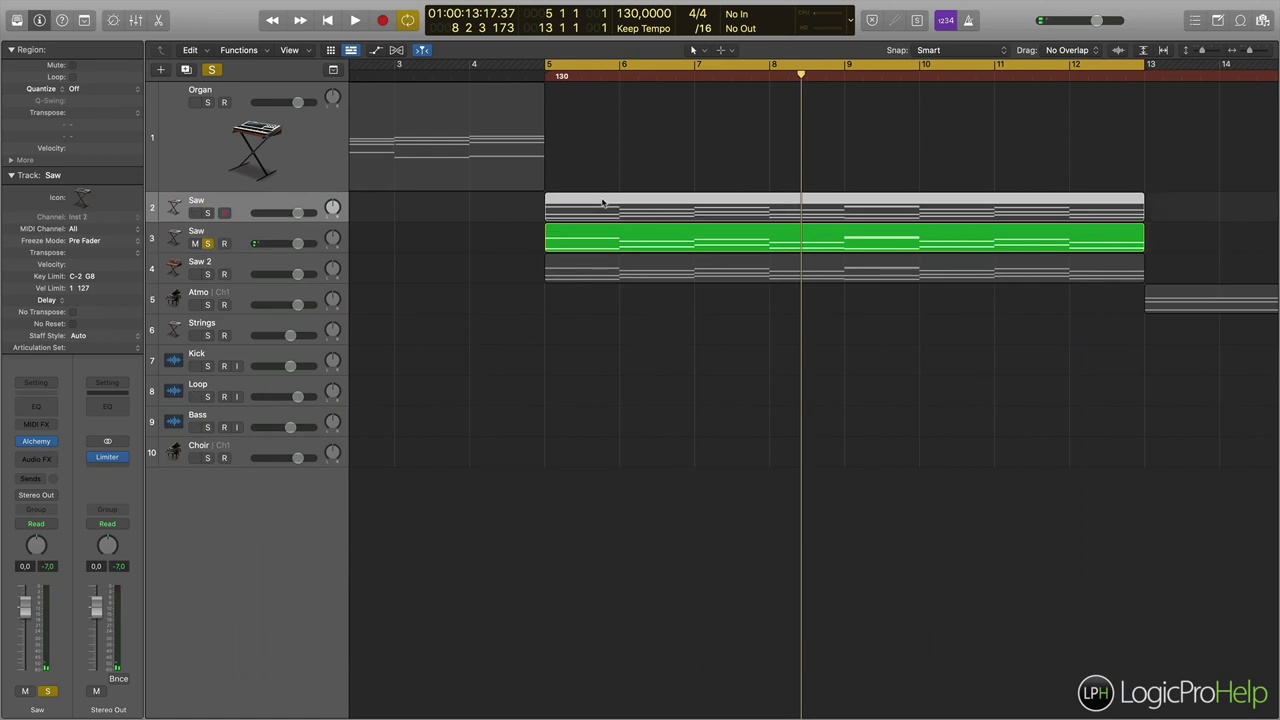
double_click(603, 203)
scroll(383, 544, "up", 3)
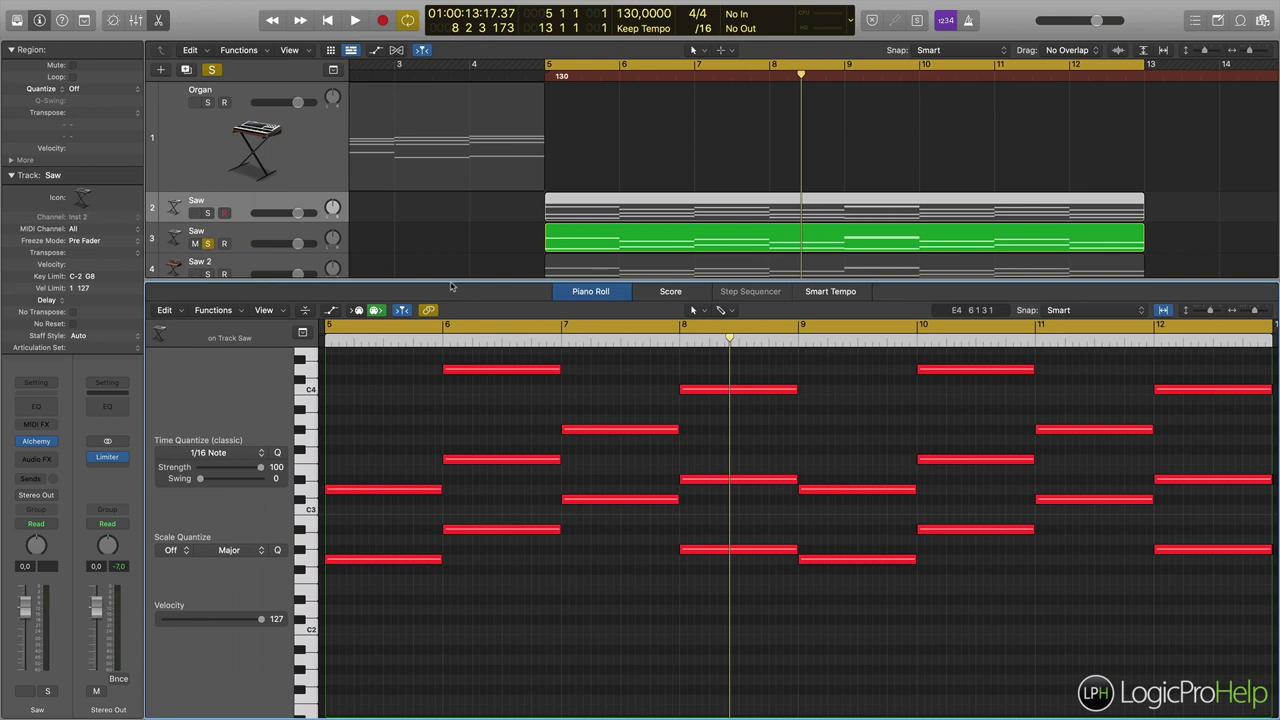
key("e")
left_click(245, 236)
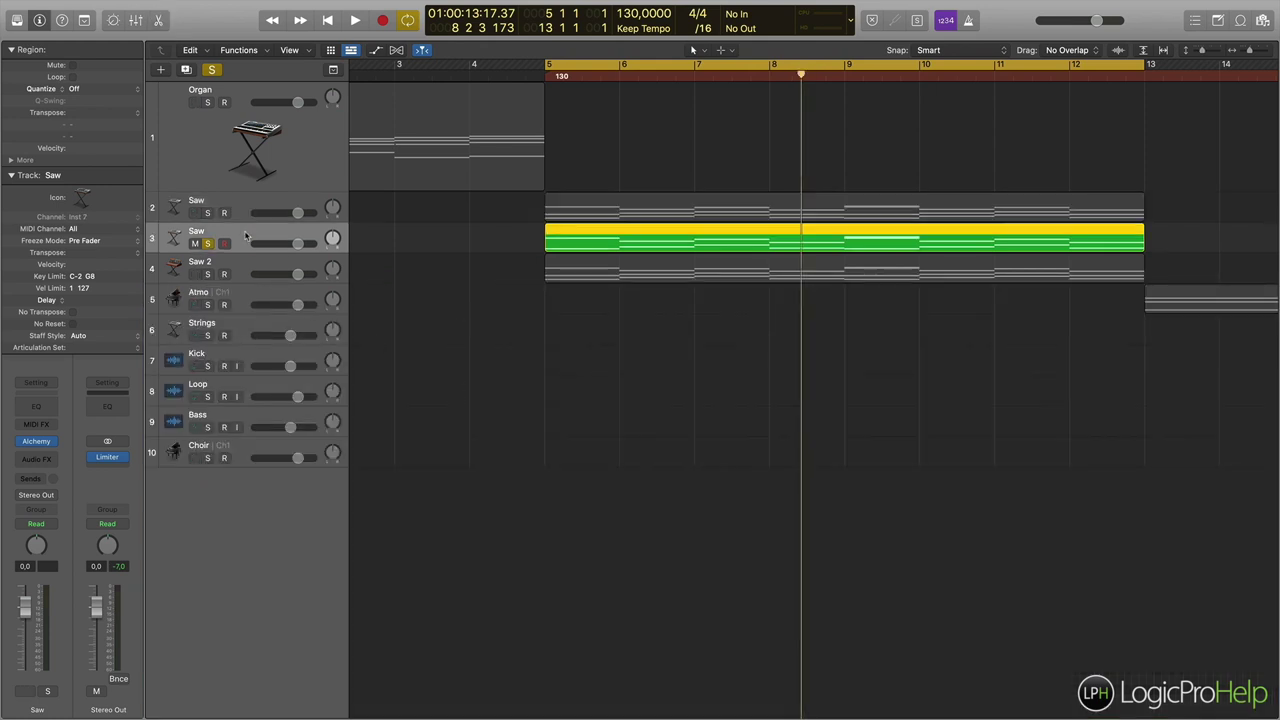
Solo the original Saw track together with the duplicate and set its volume to -7.0 dB during playback
key("space")
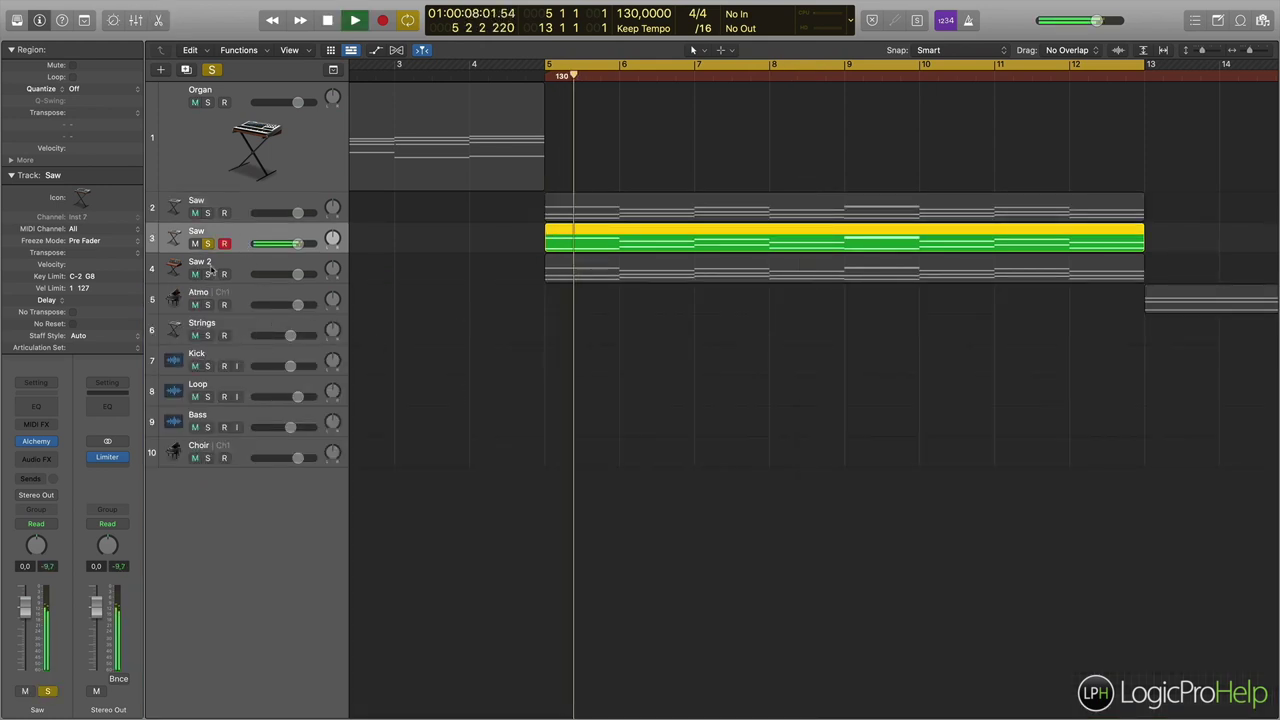
left_click(207, 213)
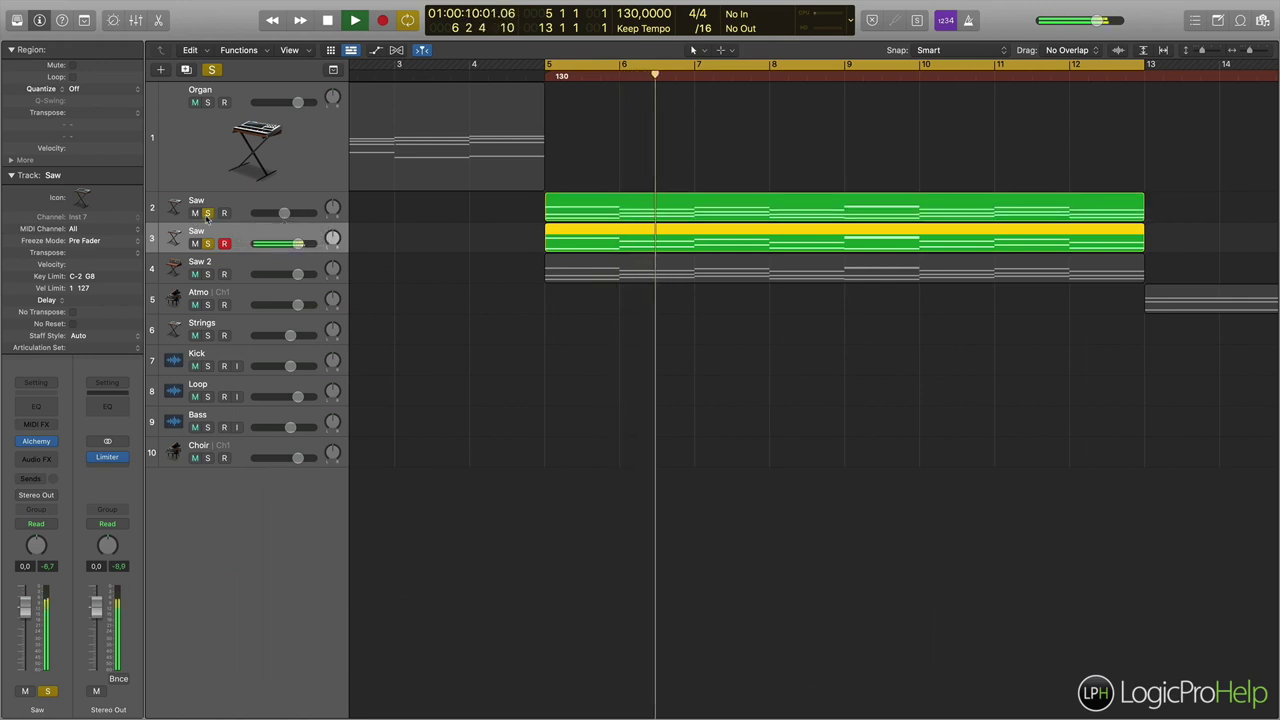
left_click_drag(284, 214, 283, 216)
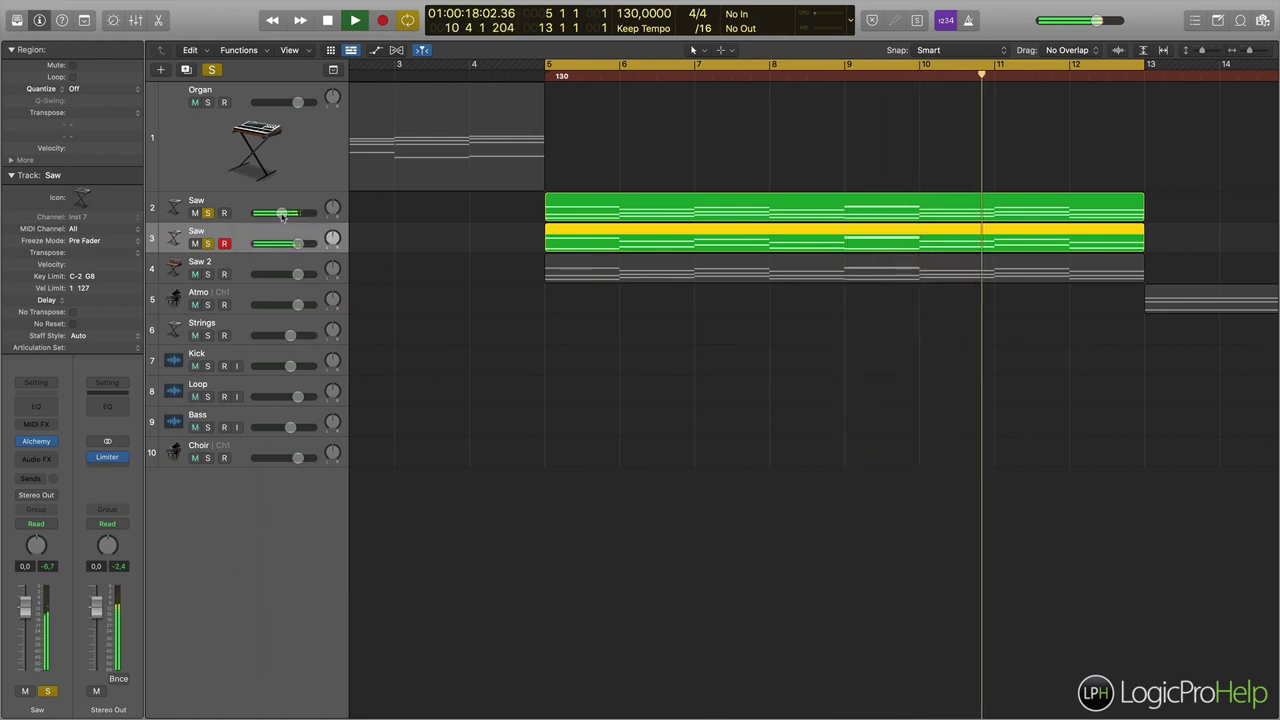
key("space")
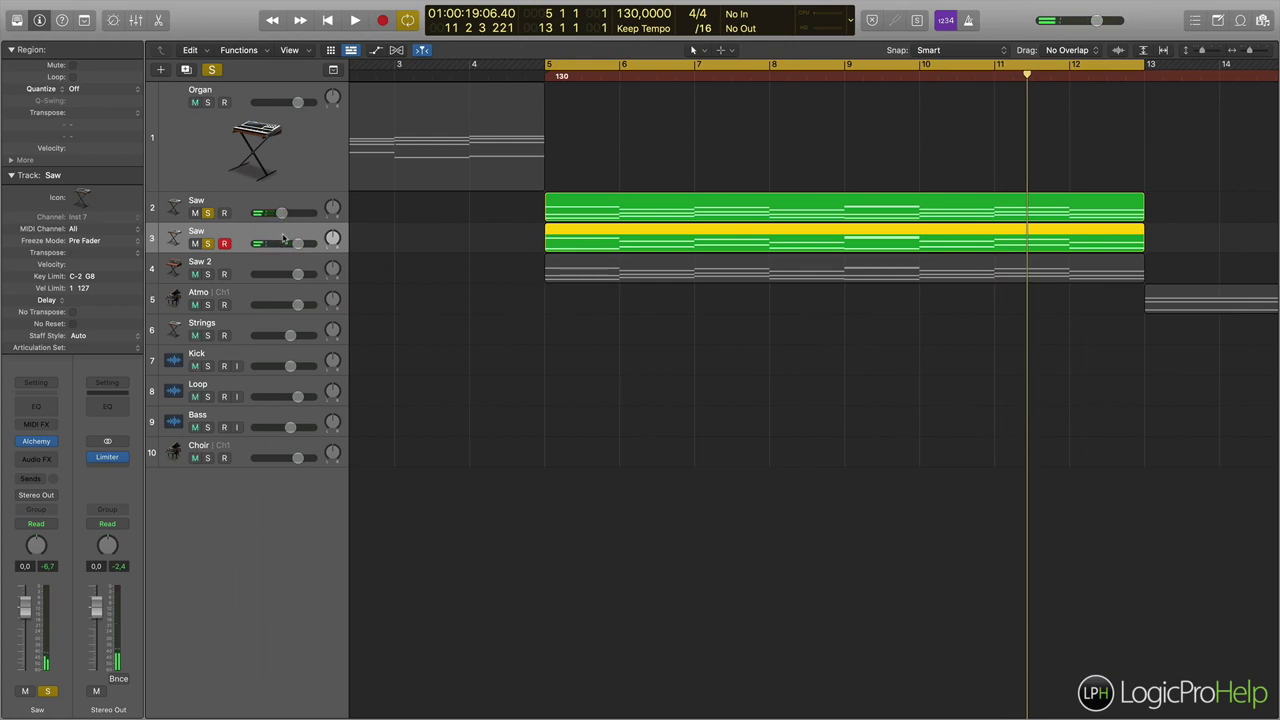
Open Alchemy on the original Saw track and look through the modulation sources available for Tune Coarse A
left_click(252, 203)
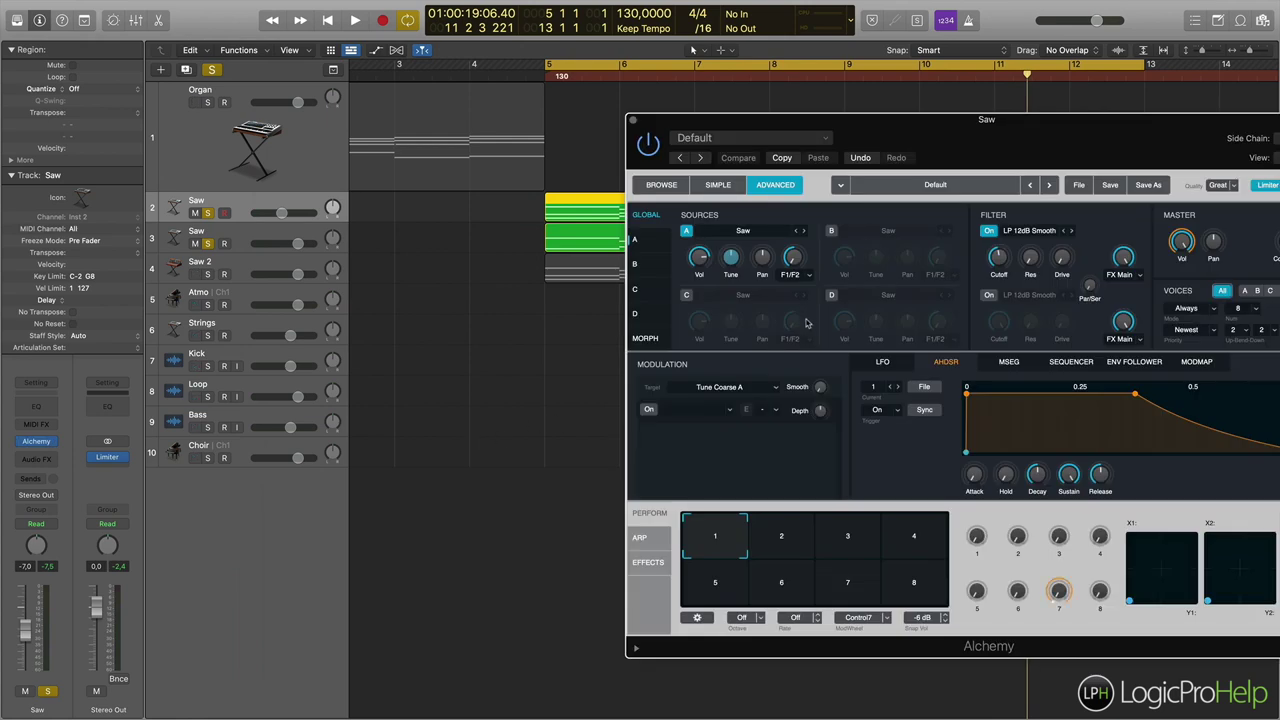
left_click_drag(840, 129, 604, 126)
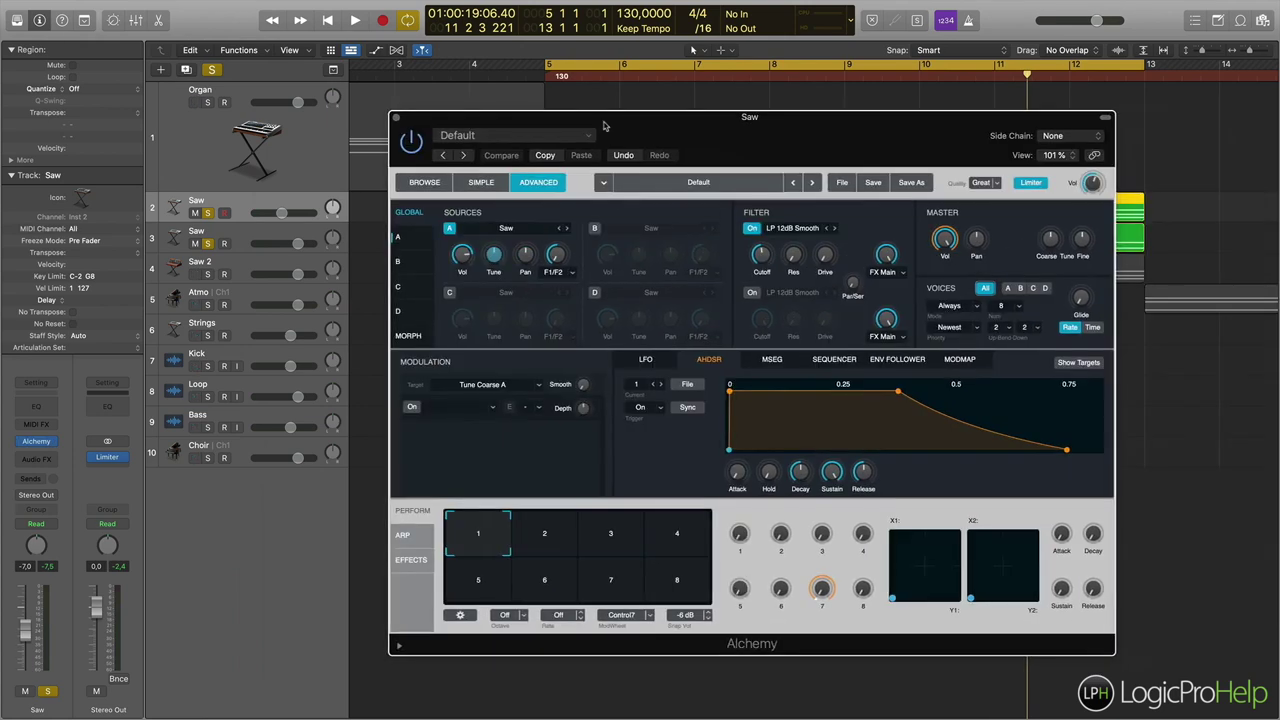
left_click(484, 410)
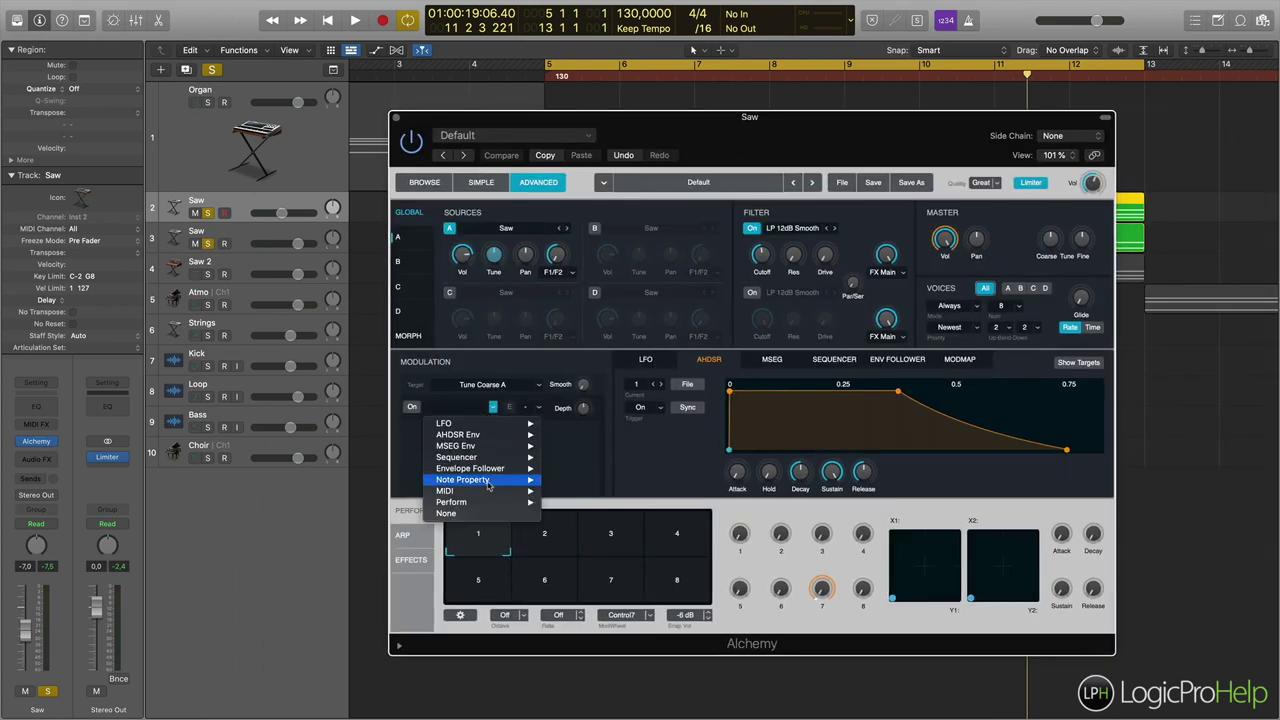
mouse_move(490, 485)
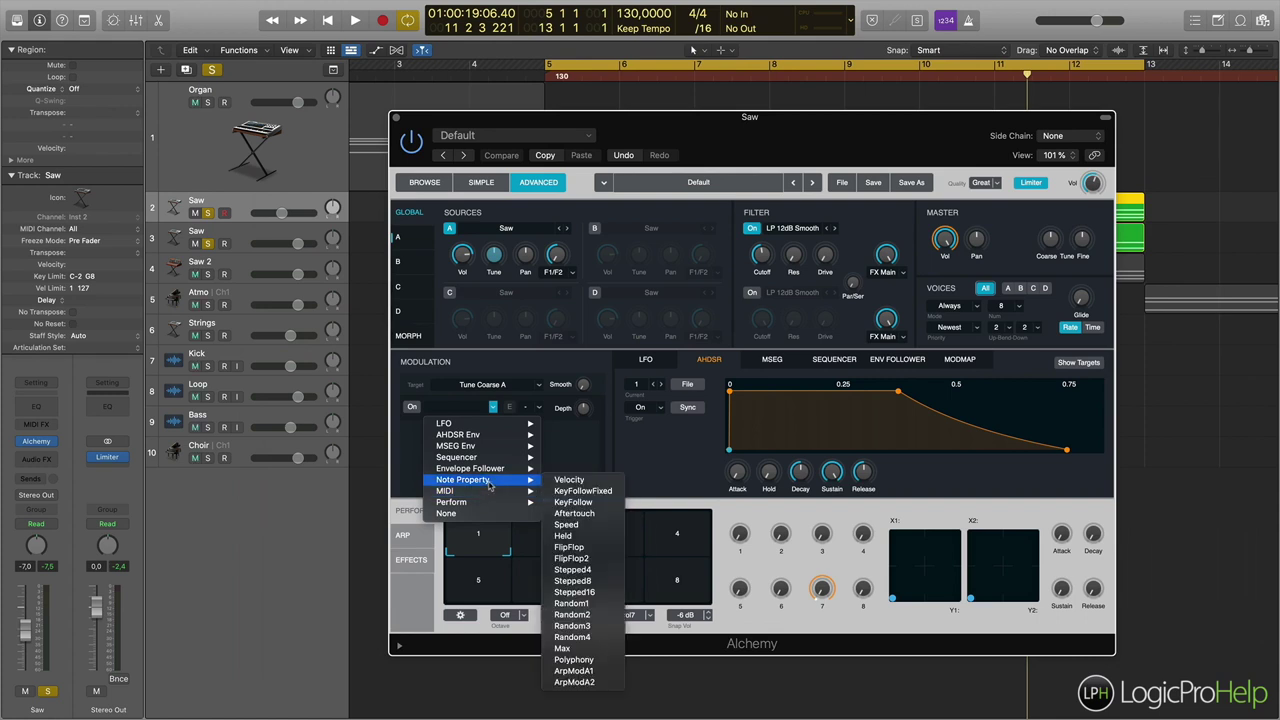
left_click(581, 369)
mouse_move(589, 392)
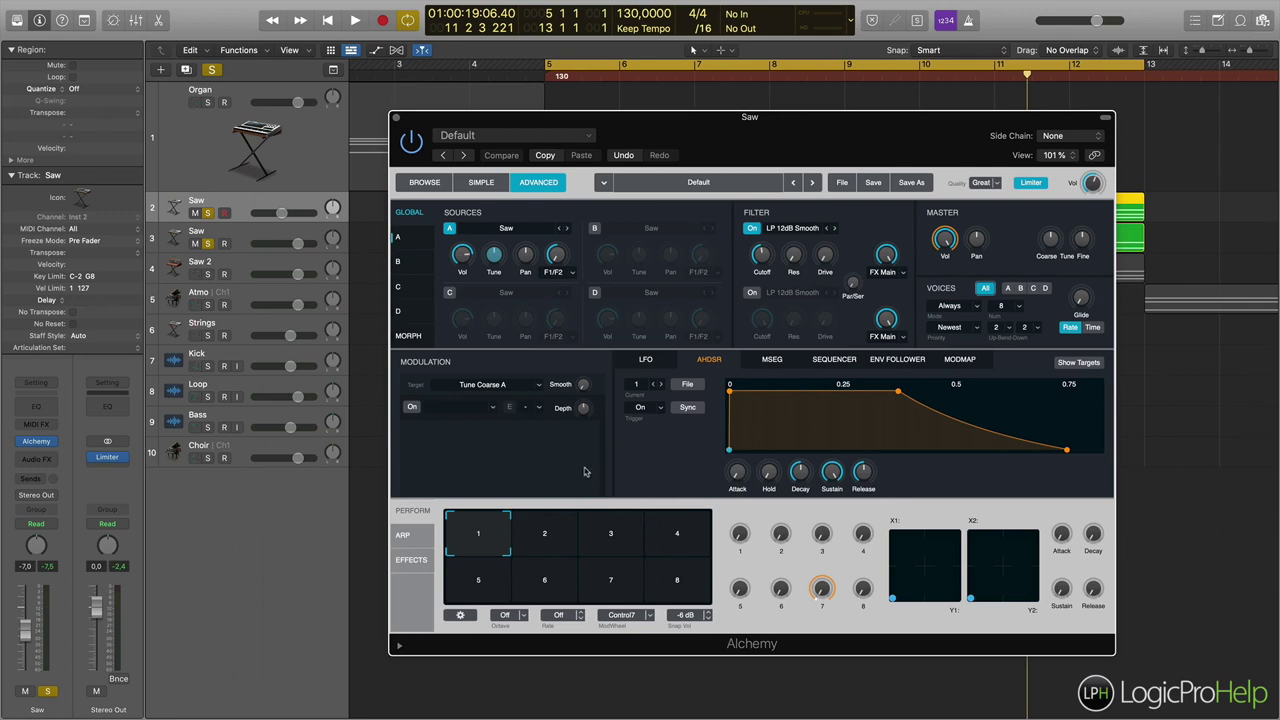
Assign the note property Velocity as a modulation source for Tune Coarse A
left_click(493, 407)
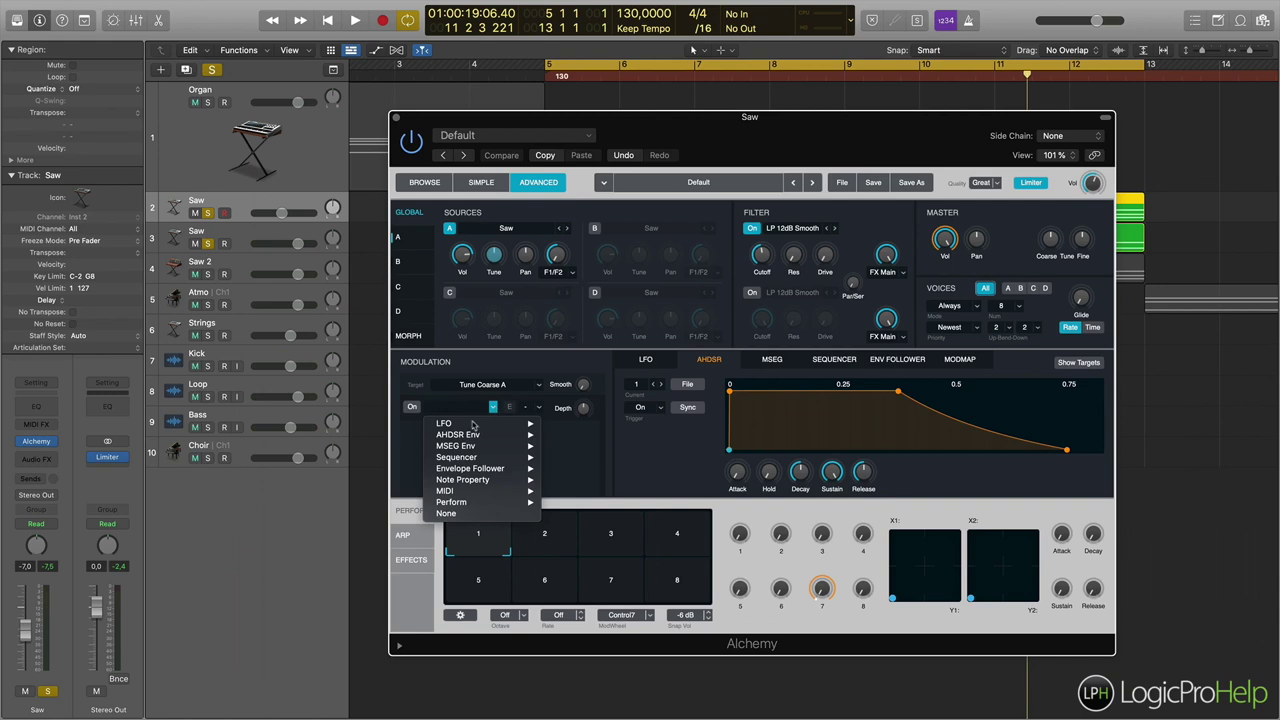
mouse_move(486, 426)
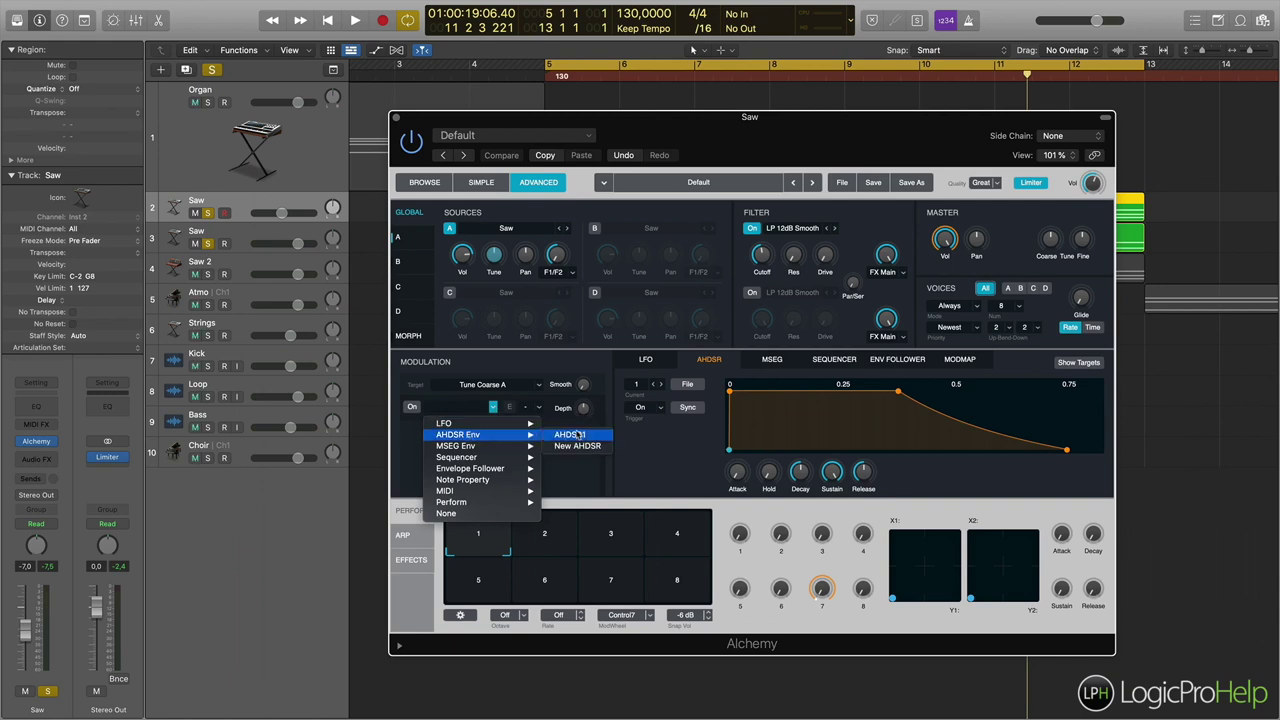
mouse_move(485, 501)
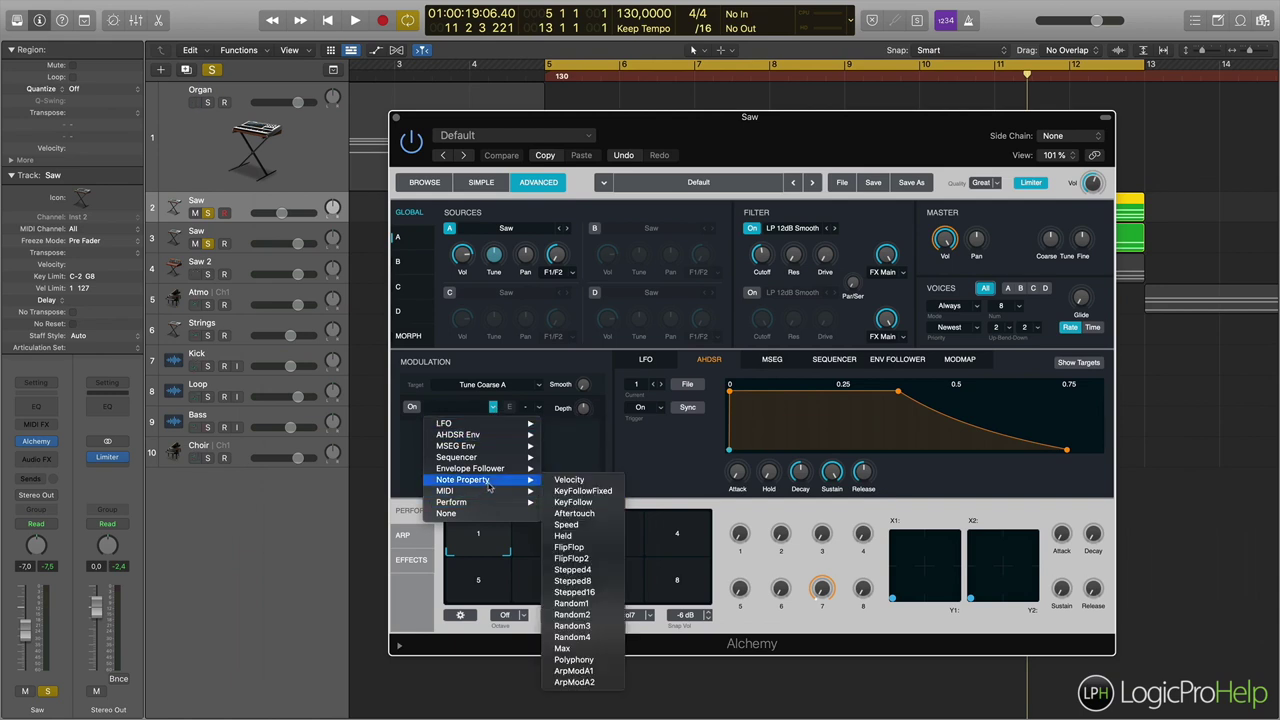
left_click(558, 484)
mouse_move(583, 416)
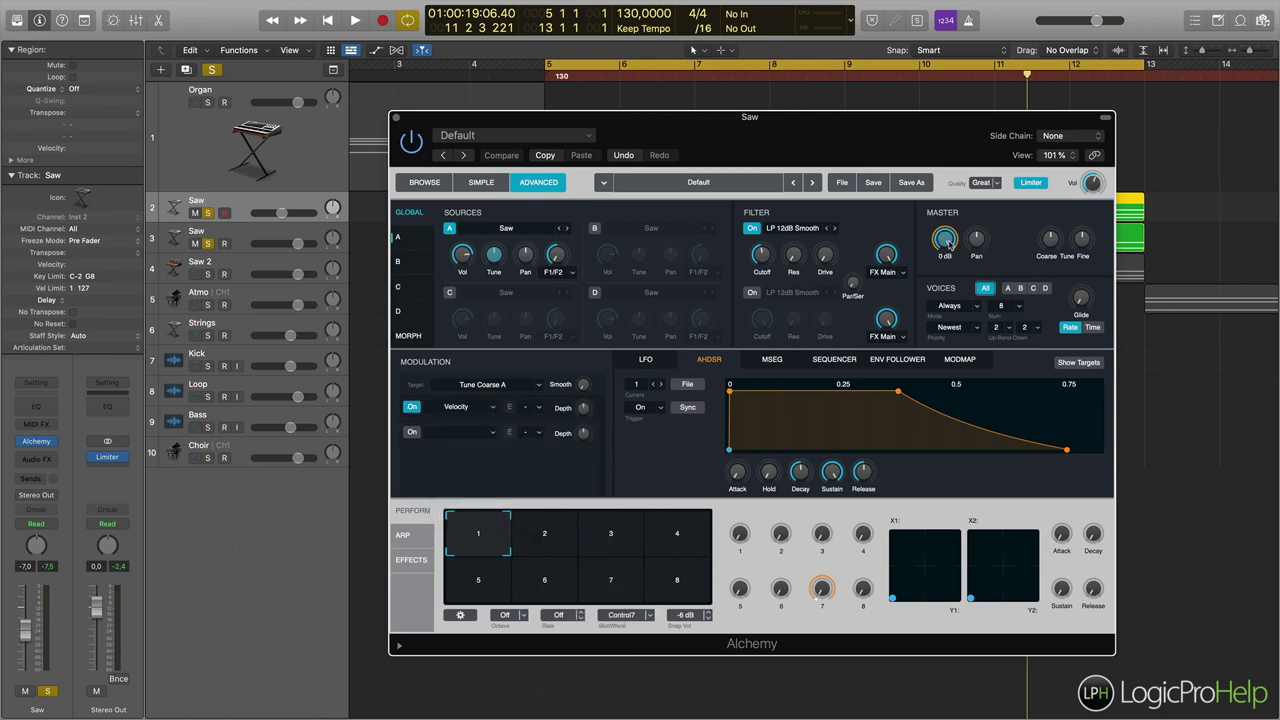
Inspect the modulators assigned to the master volume and their depths, then close Alchemy
left_click(947, 247)
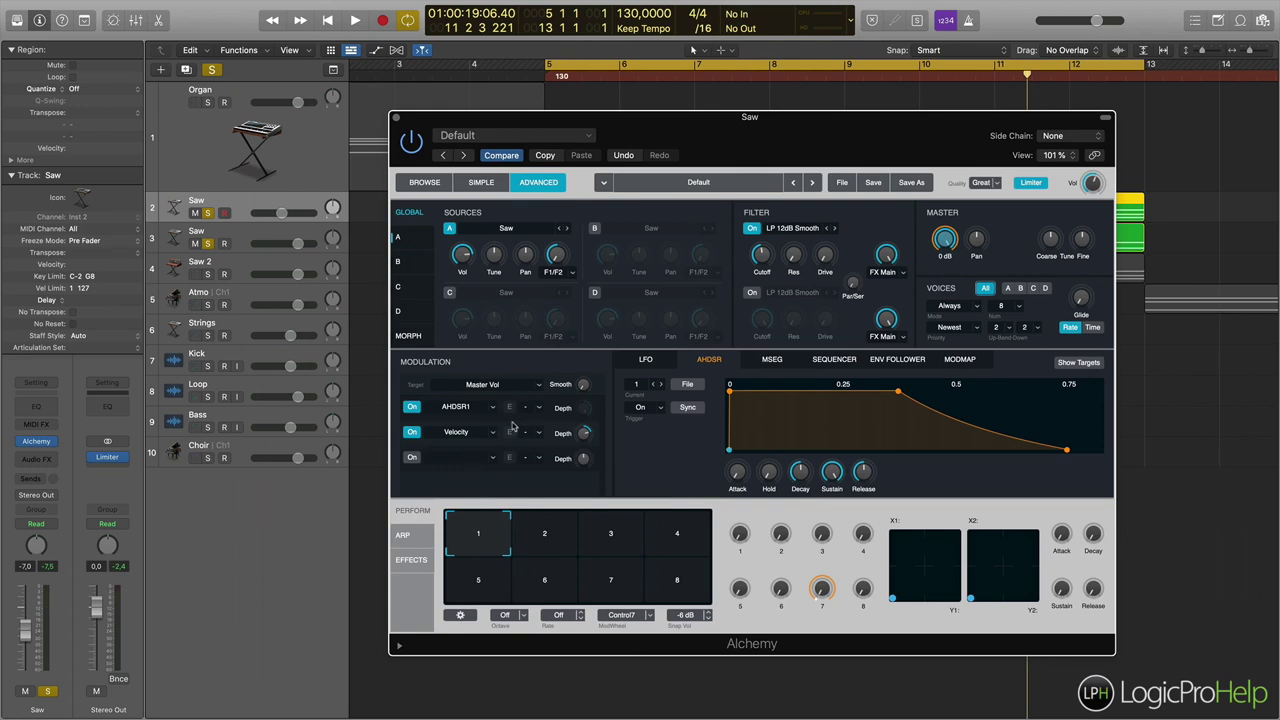
mouse_move(586, 441)
mouse_move(959, 253)
left_click(395, 118)
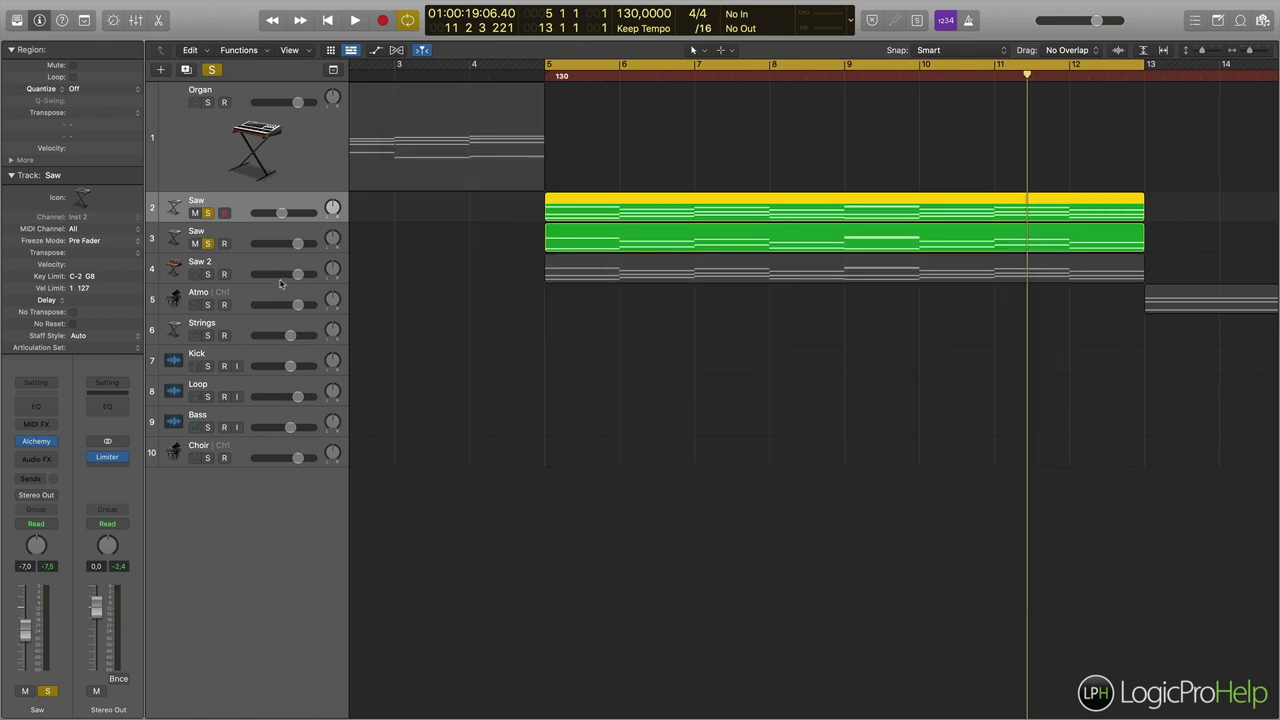
Turn off solo on both Saw tracks, solo Saw 2 with the playhead at bar 5, and enlarge its track height
left_click(207, 243)
left_click(207, 213)
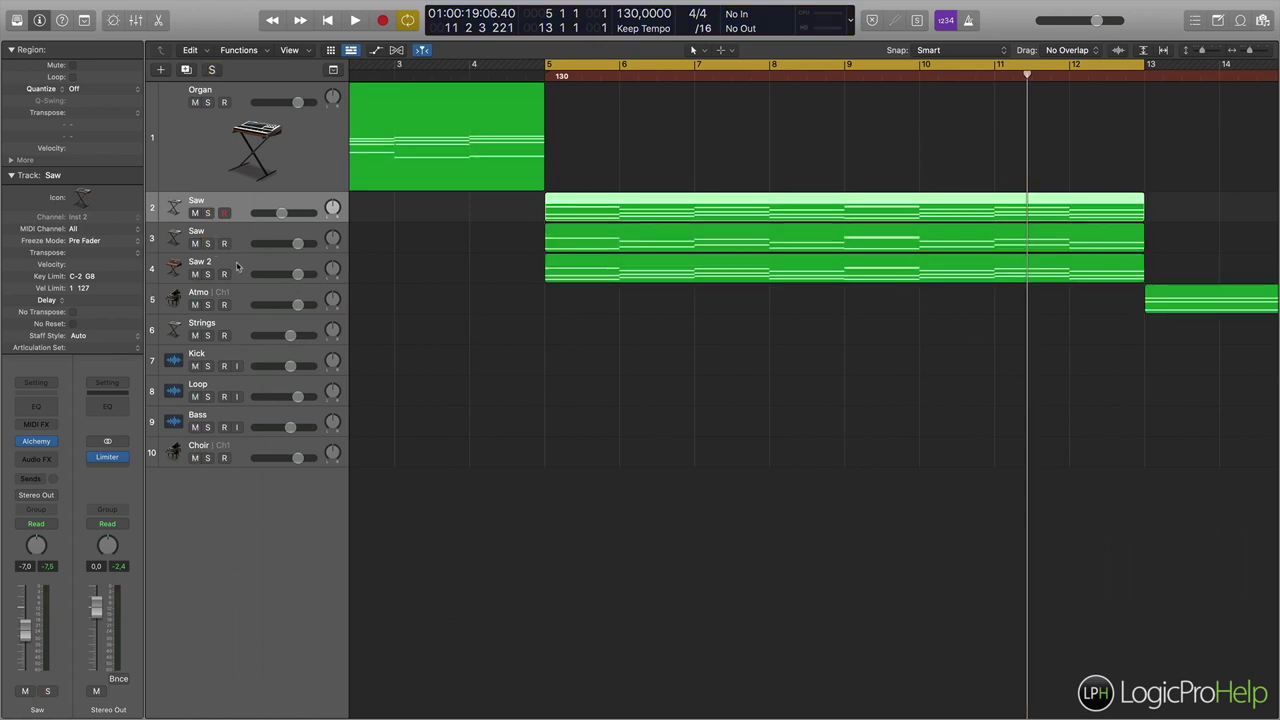
left_click(237, 266)
left_click(207, 274)
left_click(549, 80)
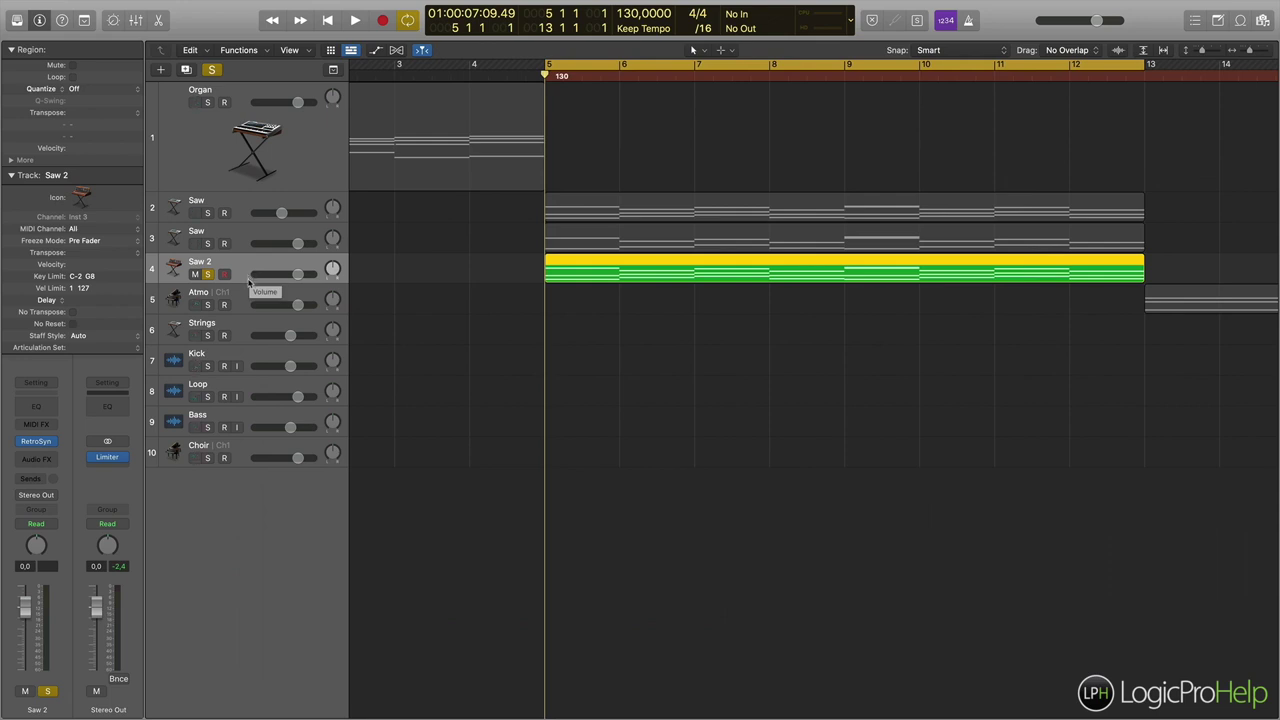
left_click_drag(249, 286, 249, 320)
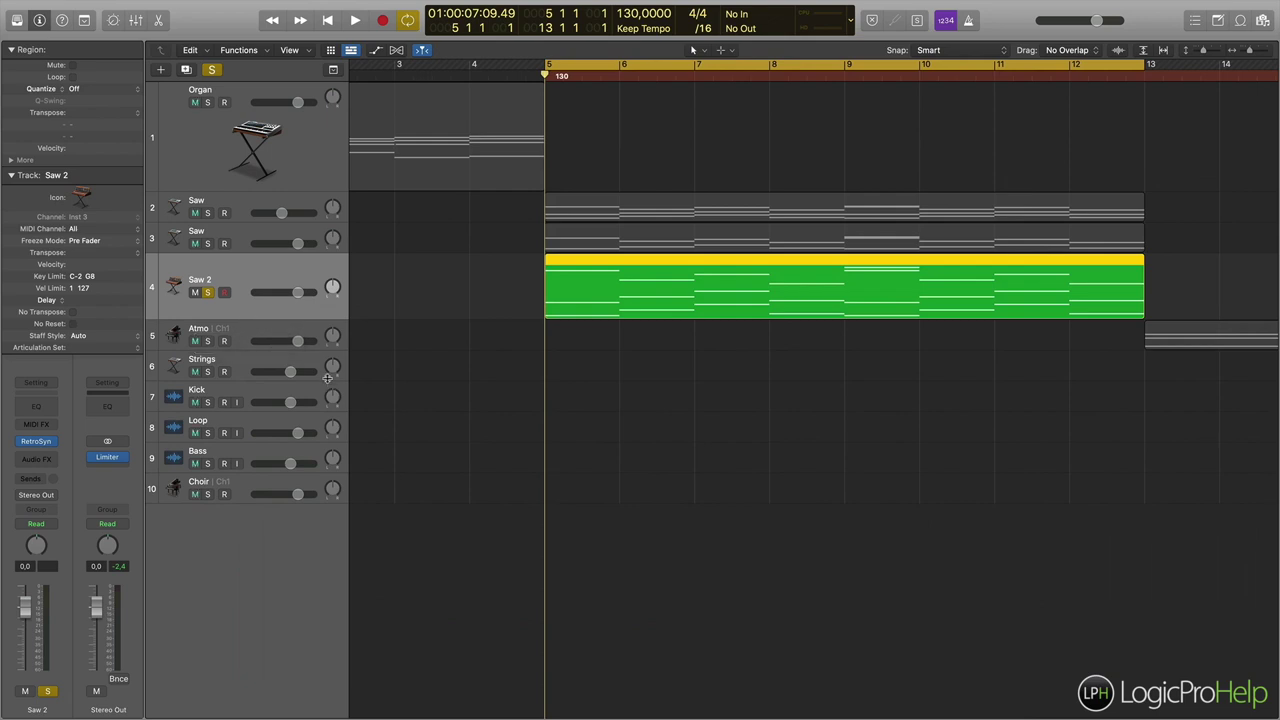
Open Retro Synth on the Saw 2 track and audition its oscillator sound
left_click(38, 442)
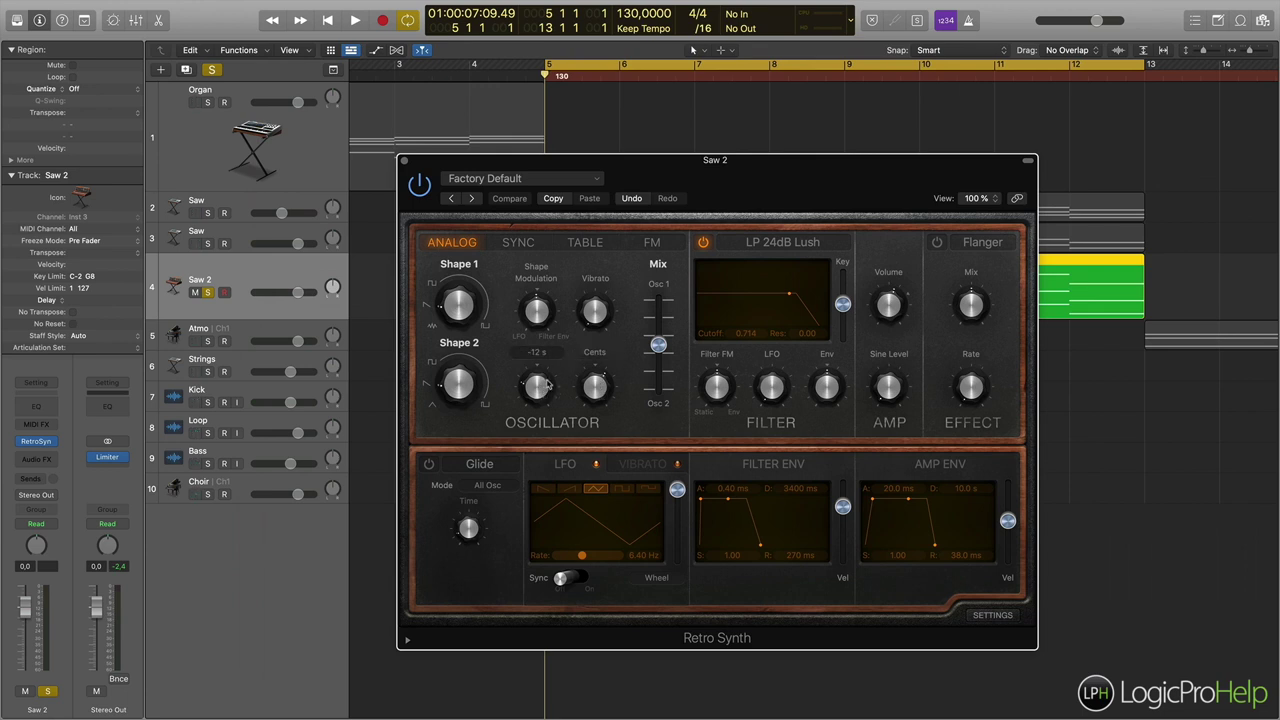
key("space")
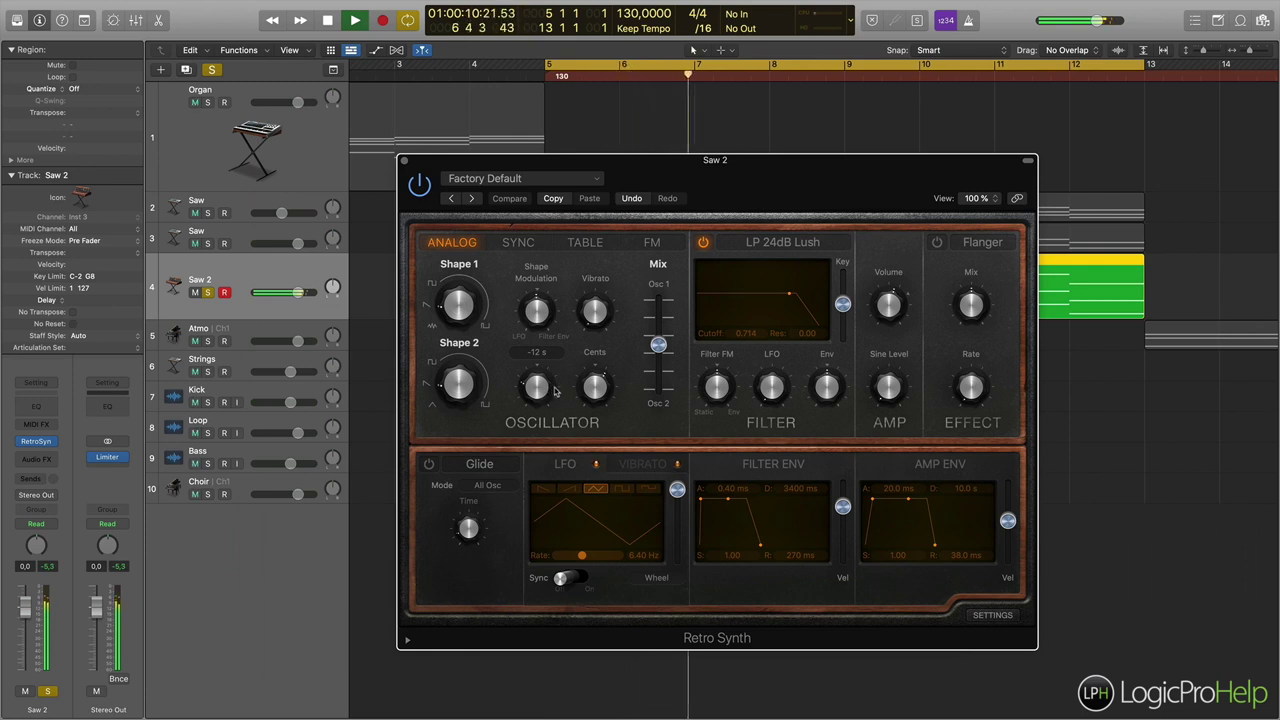
mouse_move(597, 392)
key("space")
Detune Retro Synth's second oscillator, auditioning 24 cents and then a smaller cents offset
left_click_drag(597, 392, 600, 381)
key("space")
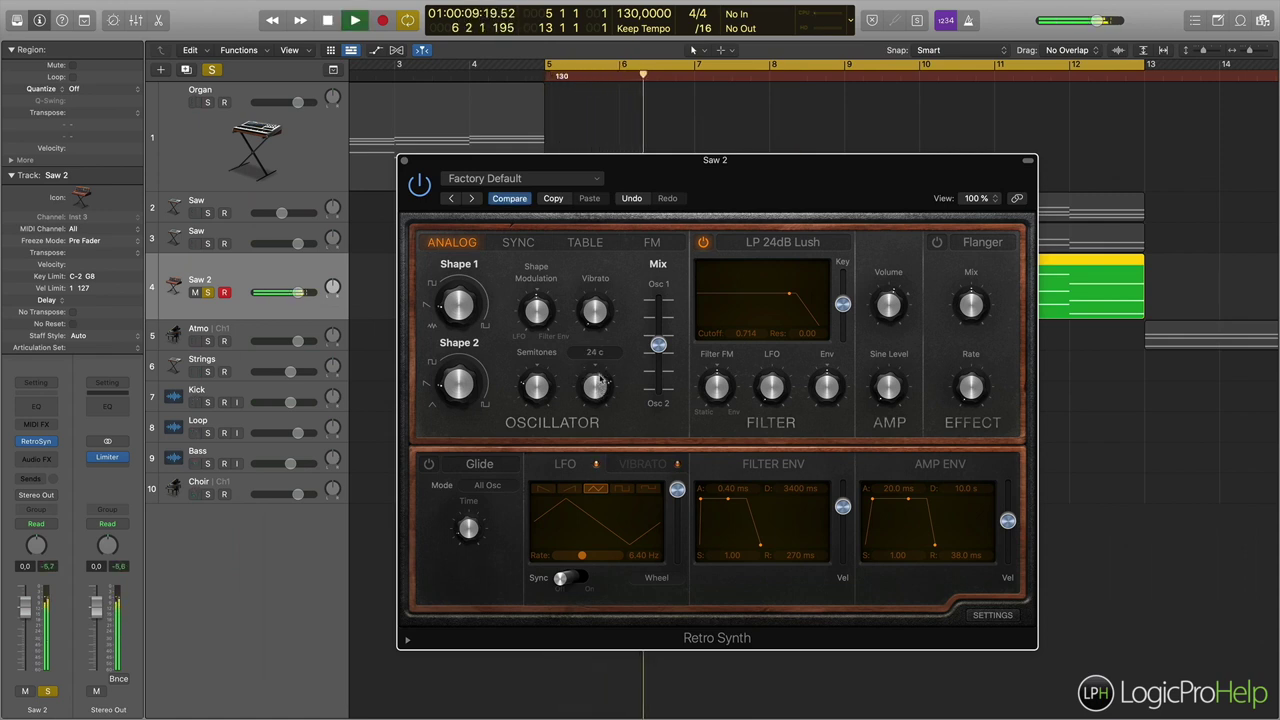
key("space")
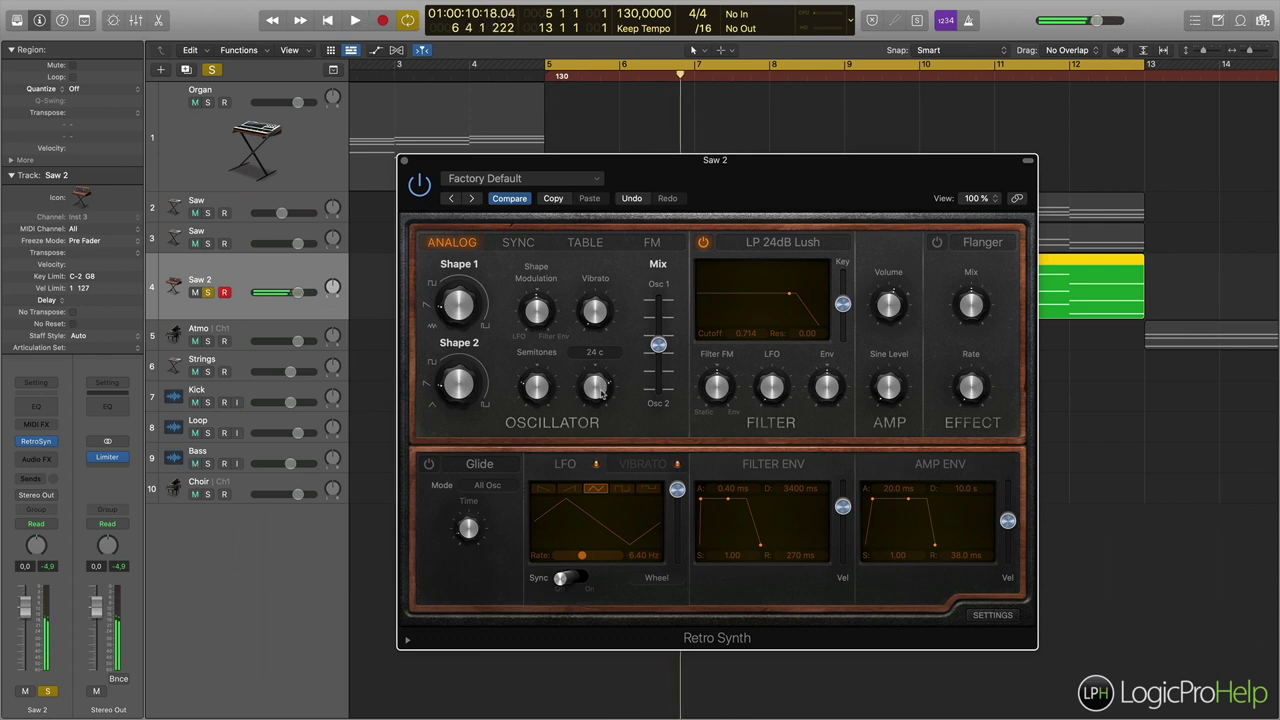
left_click_drag(601, 394, 603, 408)
key("space")
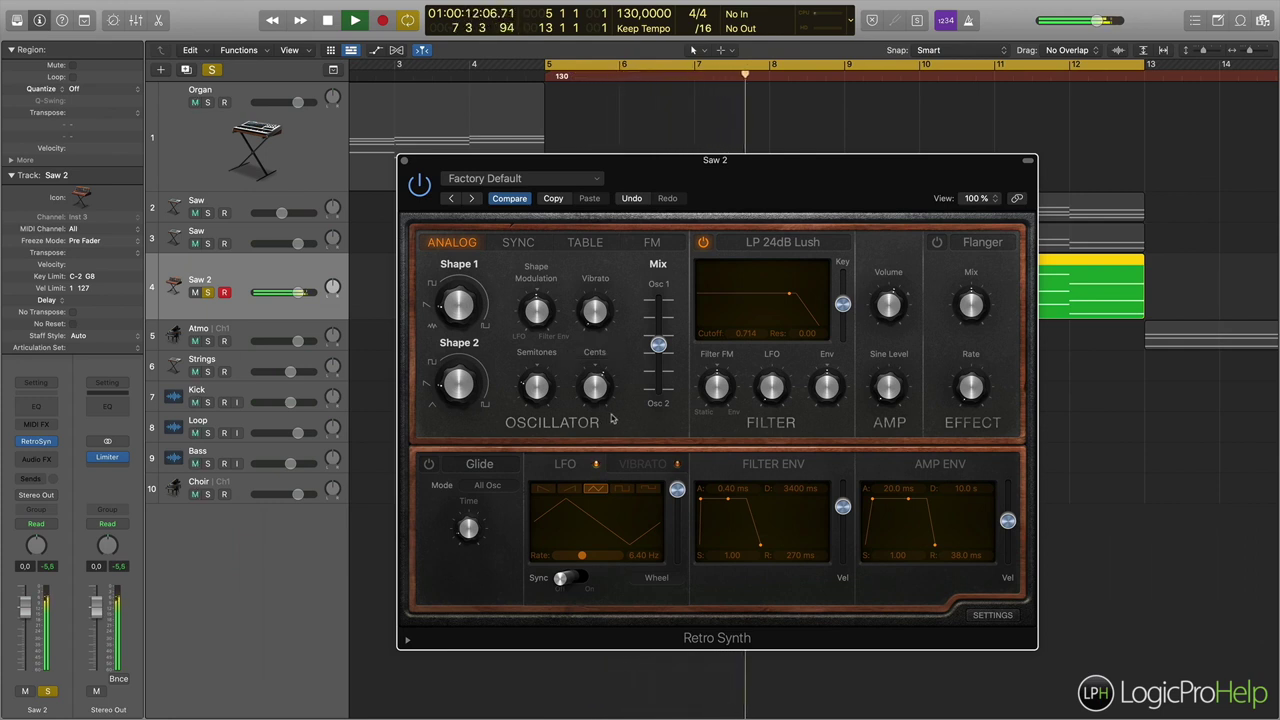
Try a filter envelope with 950 ms decay and 0.48 sustain on Retro Synth and audition it
key("space")
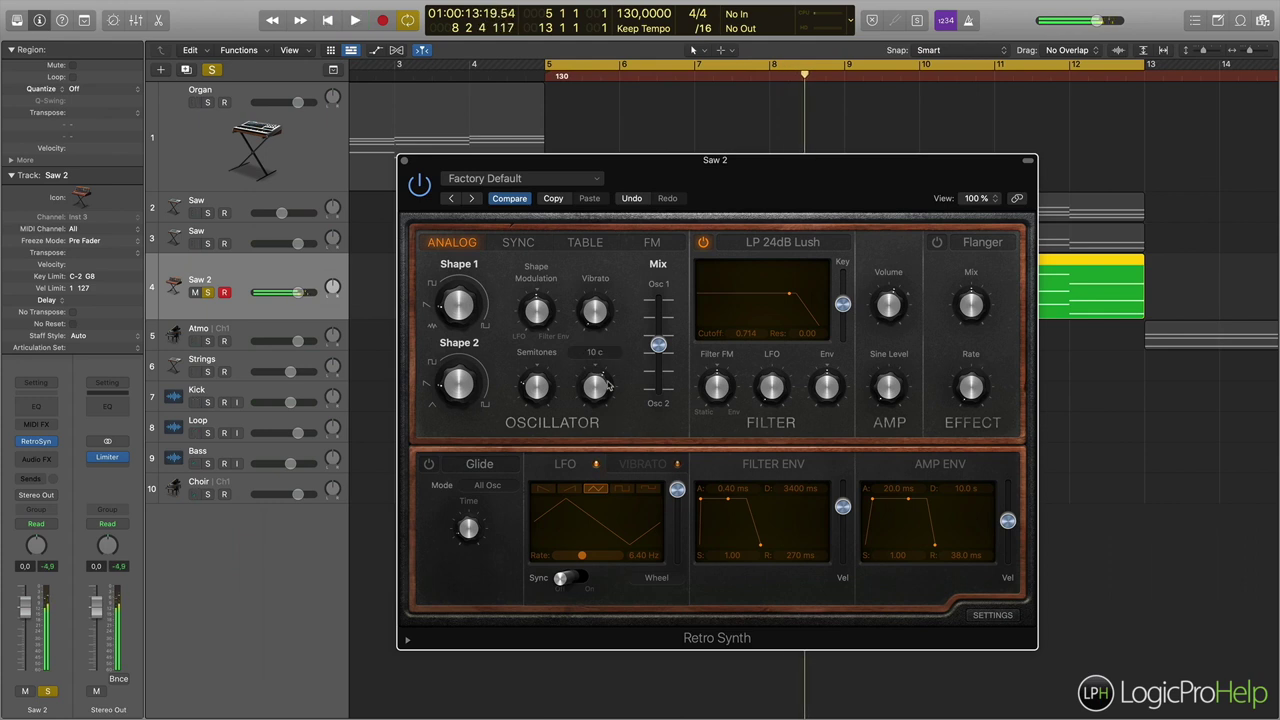
mouse_move(473, 323)
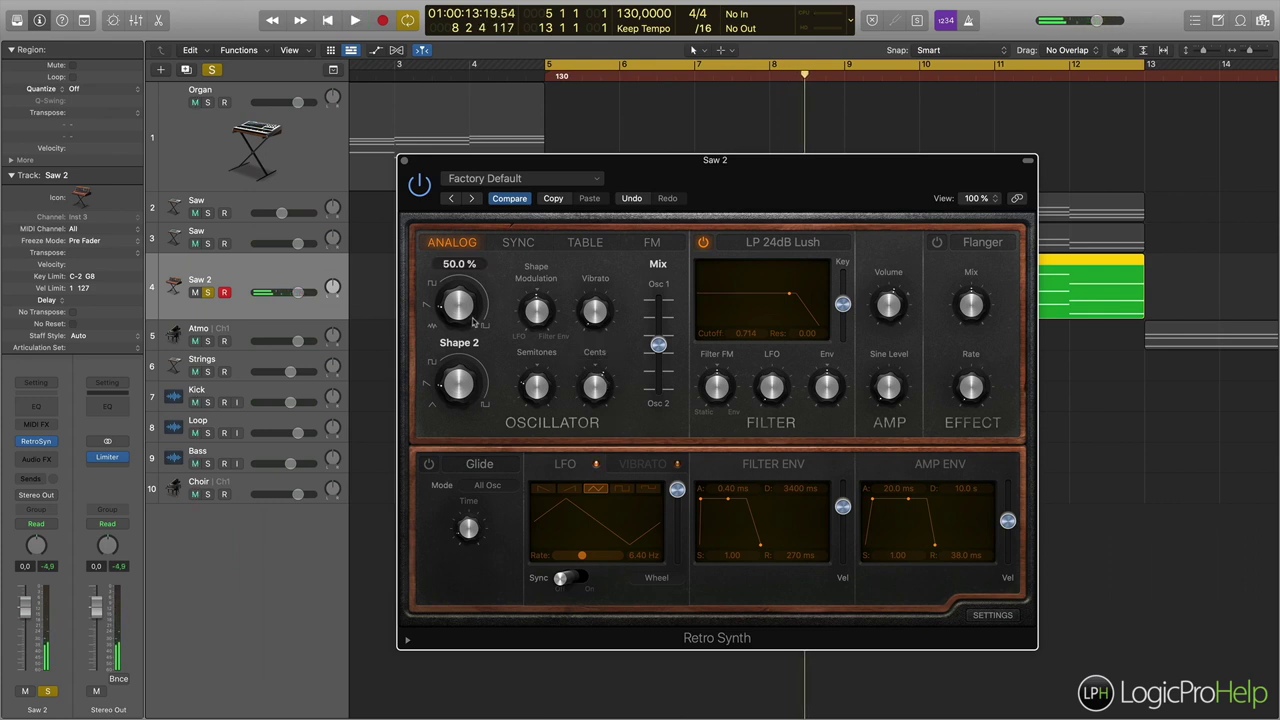
mouse_move(537, 389)
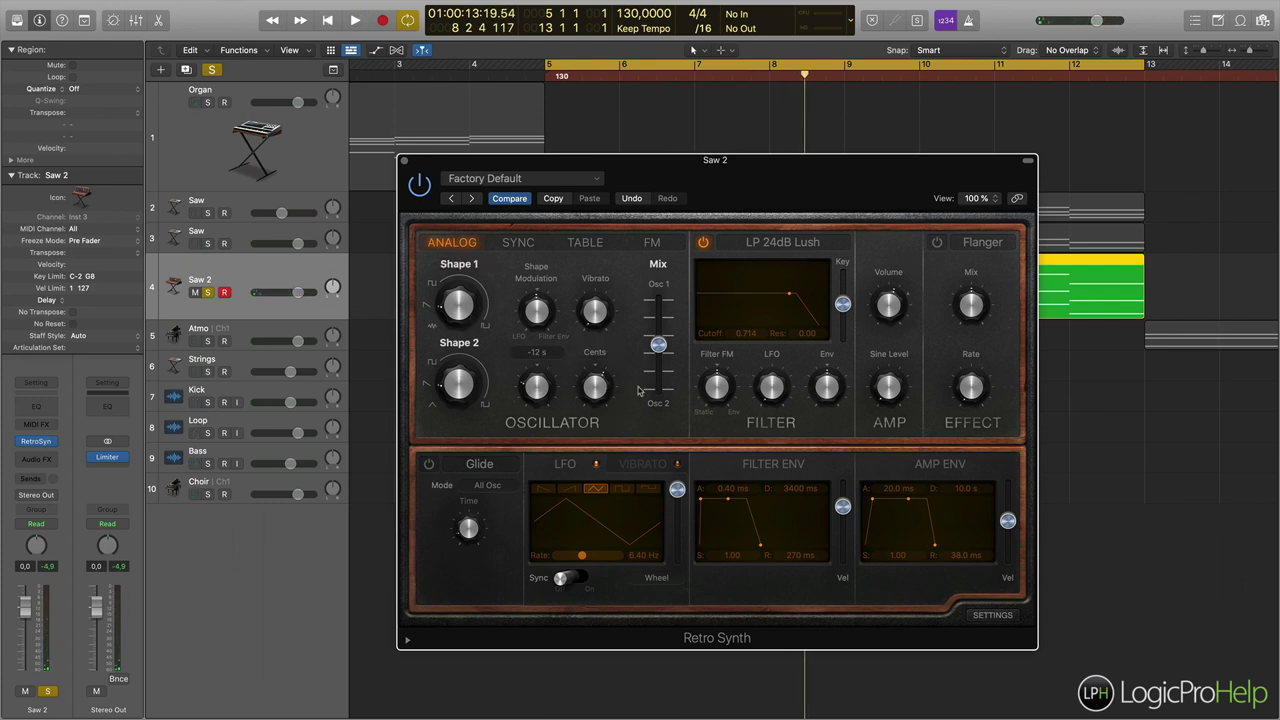
mouse_move(605, 393)
mouse_move(822, 396)
mouse_move(727, 503)
left_click_drag(727, 503, 720, 512)
key("space")
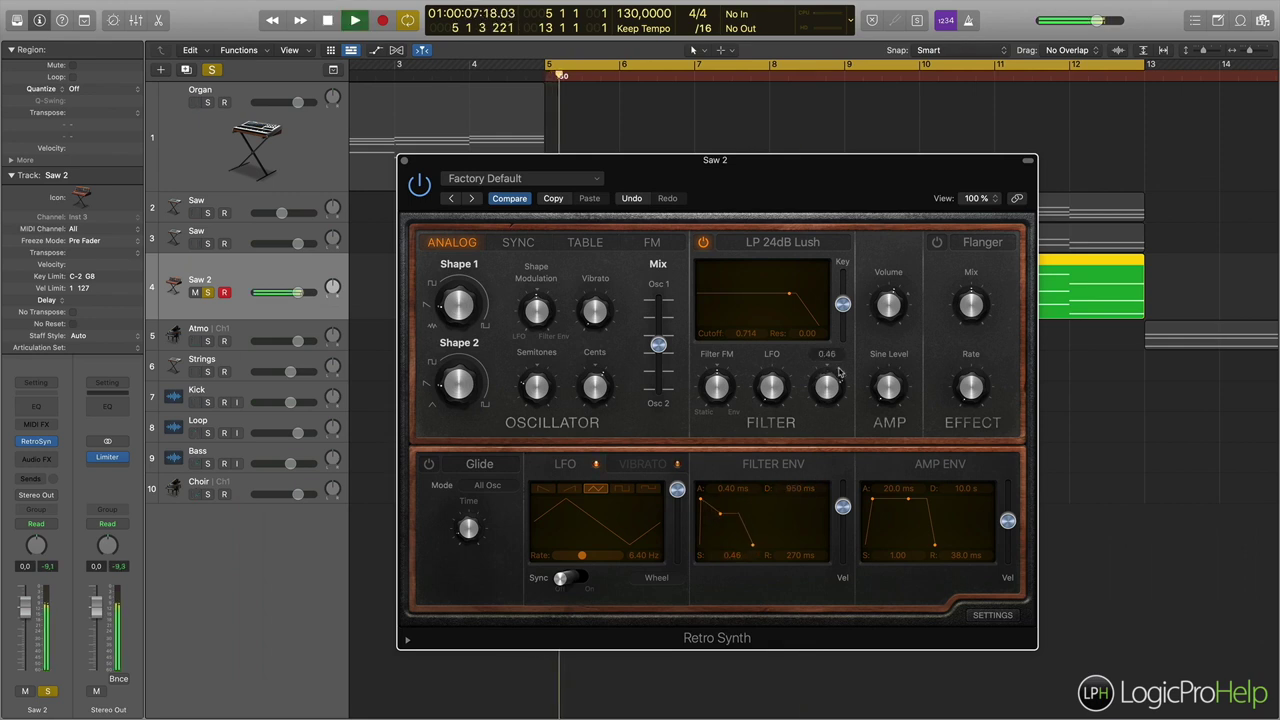
Lower the filter cutoff to 0.478 and set the filter envelope to 10.0 s decay and 1.00 sustain
left_click_drag(793, 298, 763, 296)
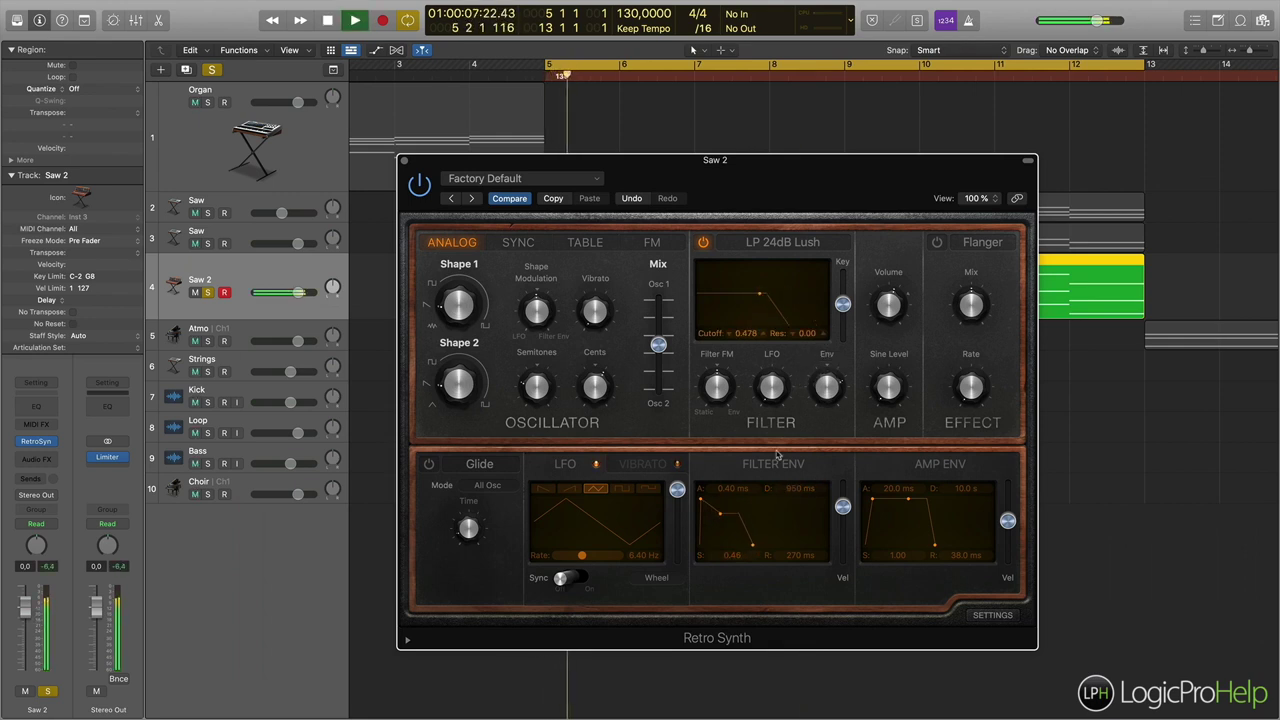
left_click_drag(720, 512, 742, 475)
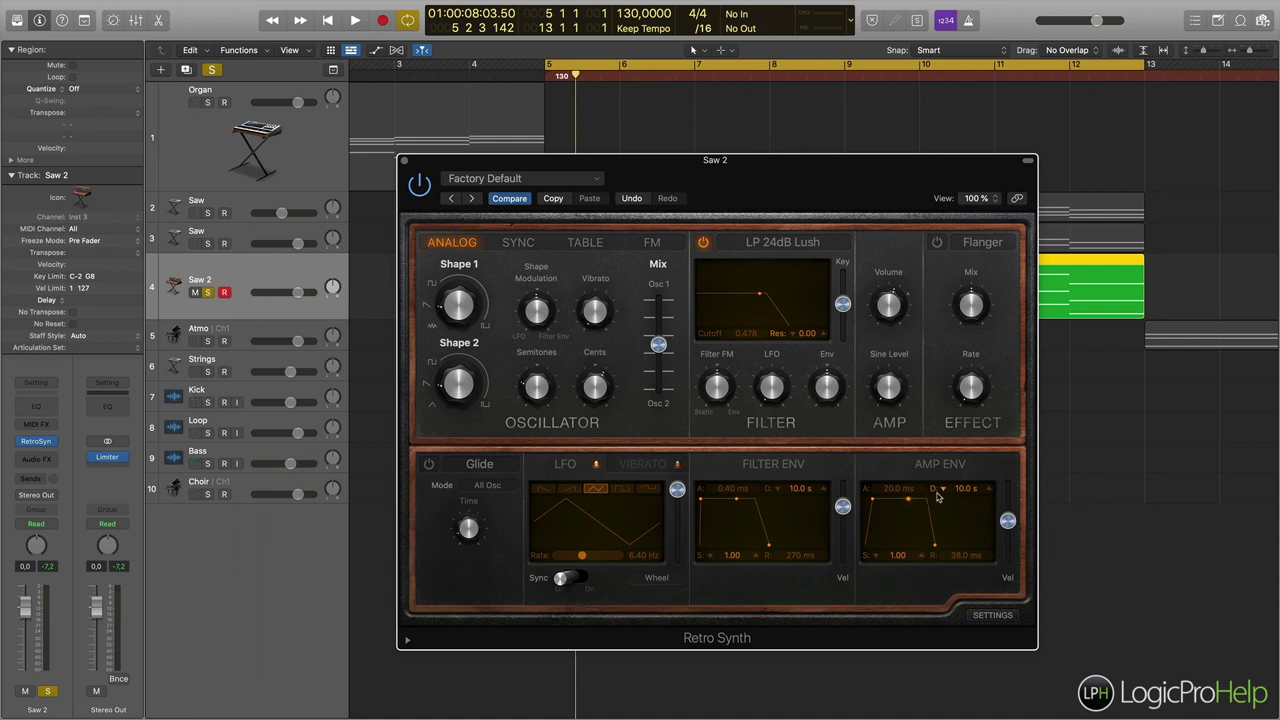
Try a plucky amp envelope with 220 ms decay and 0.35 sustain, auditioning it with the filter cutoff opened to 0.884
left_click_drag(909, 500, 886, 521)
key("space")
key("space")
key("space")
key("space")
key("space")
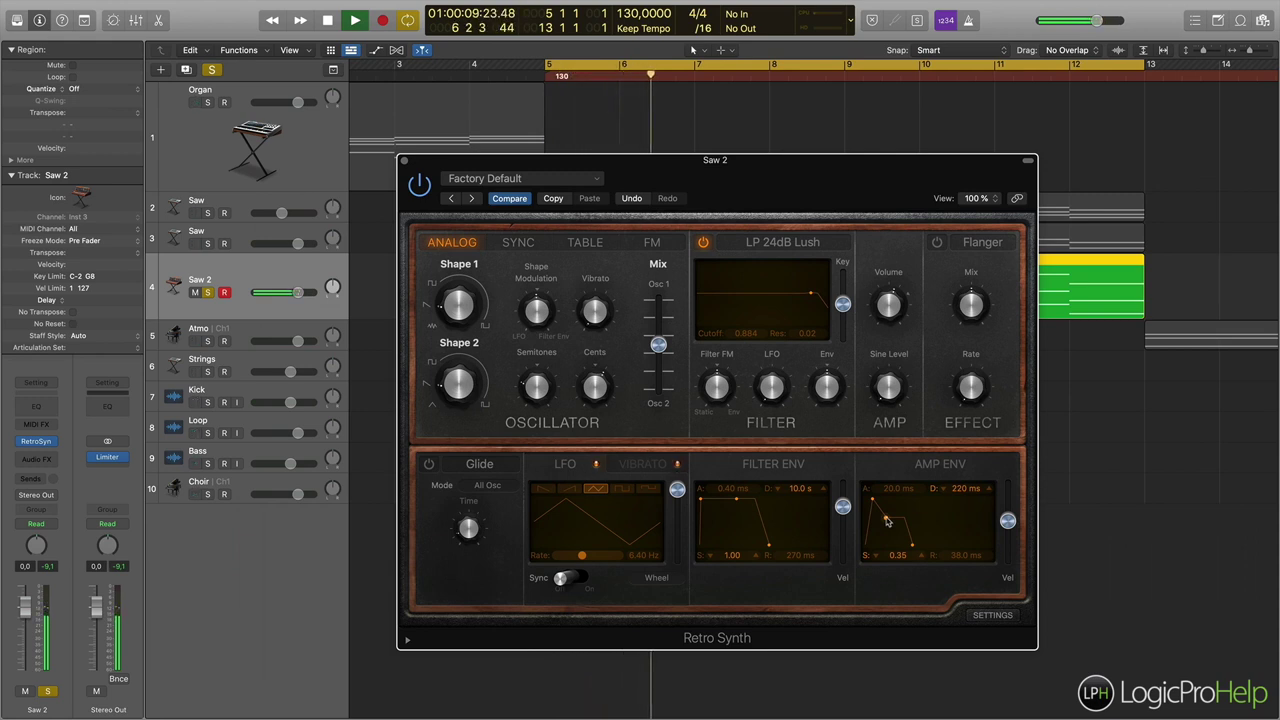
key("space")
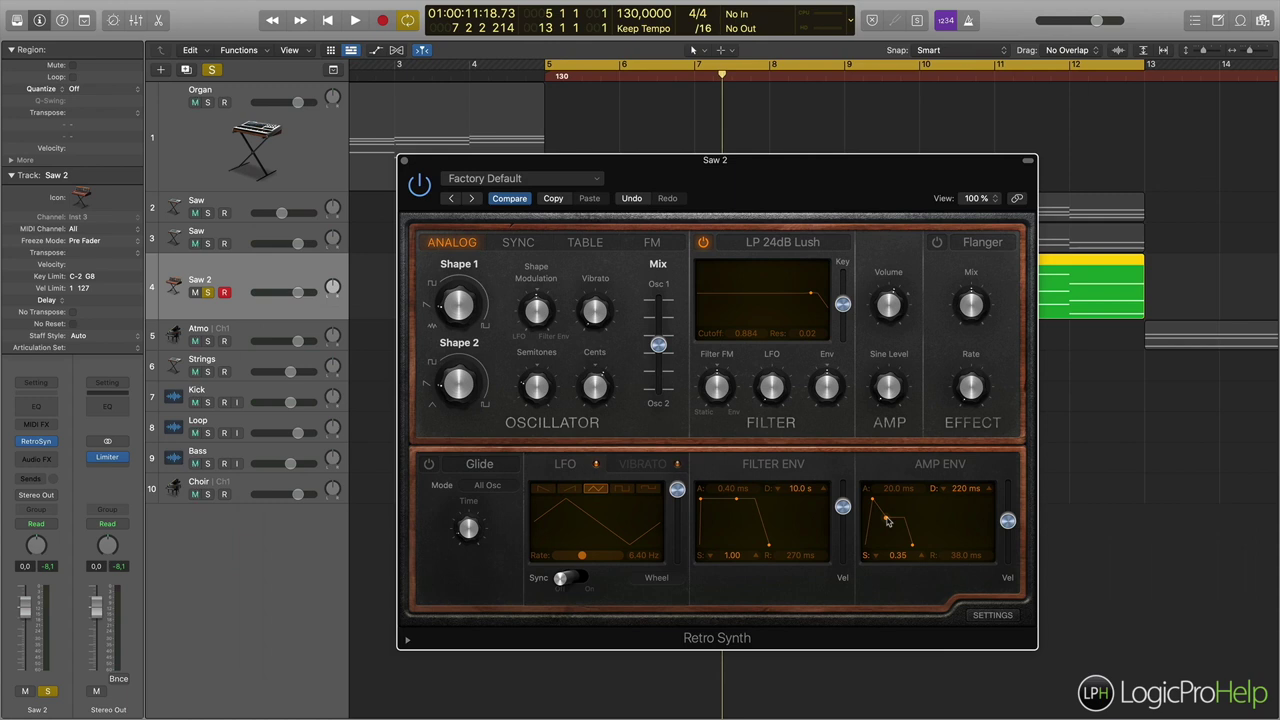
Return the amp envelope to 10.0 s decay and 1.00 sustain, and lower the filter cutoff to 0.524 with 0.07 resonance
left_click_drag(886, 521, 935, 501)
key("space")
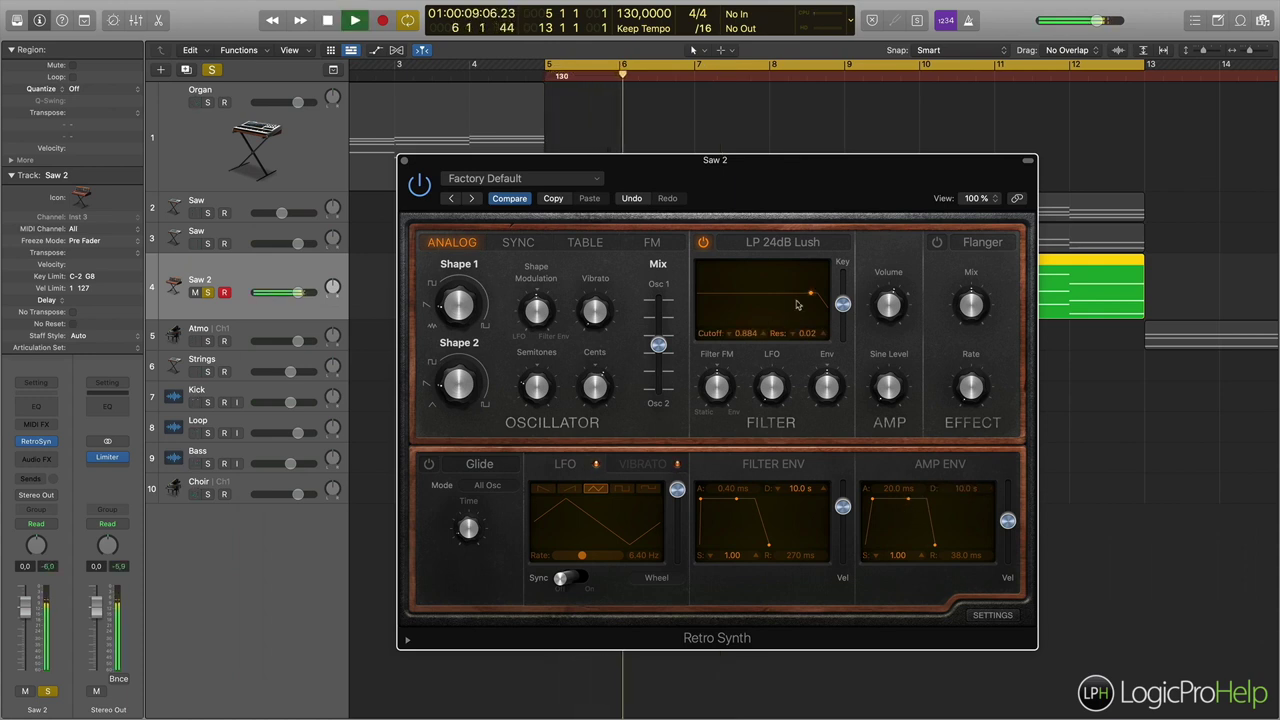
left_click_drag(810, 295, 773, 302)
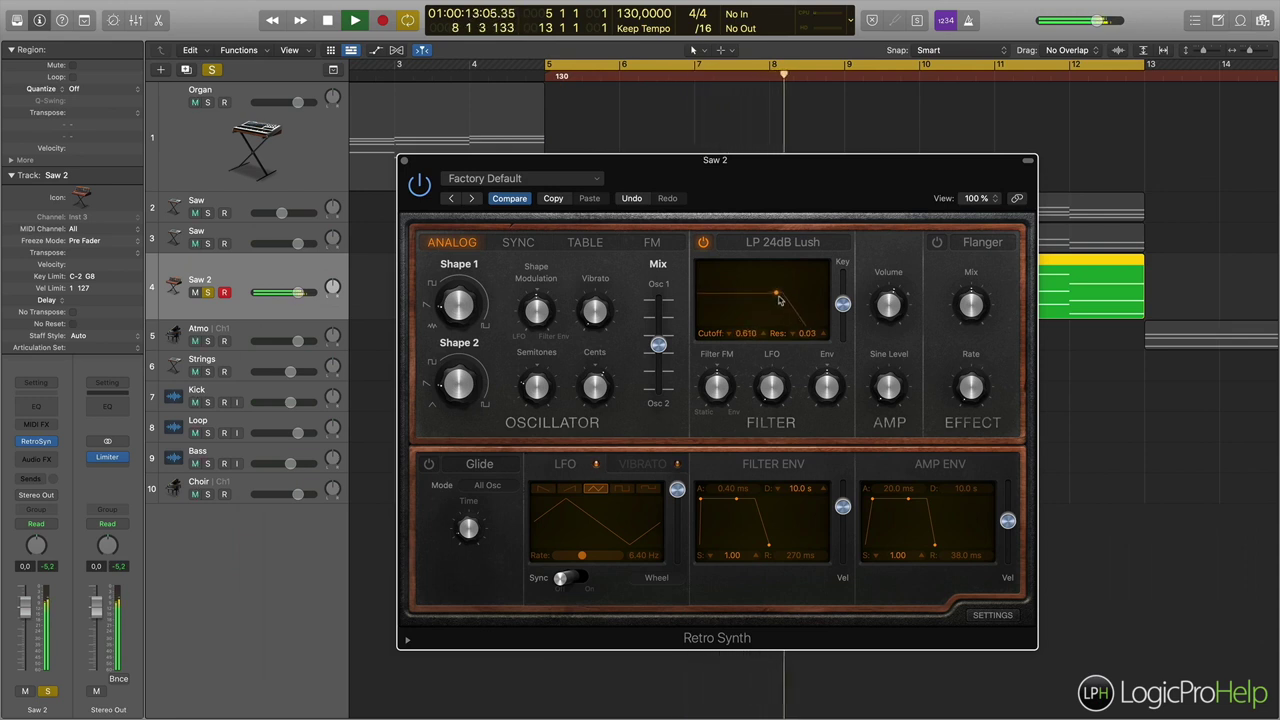
key("space")
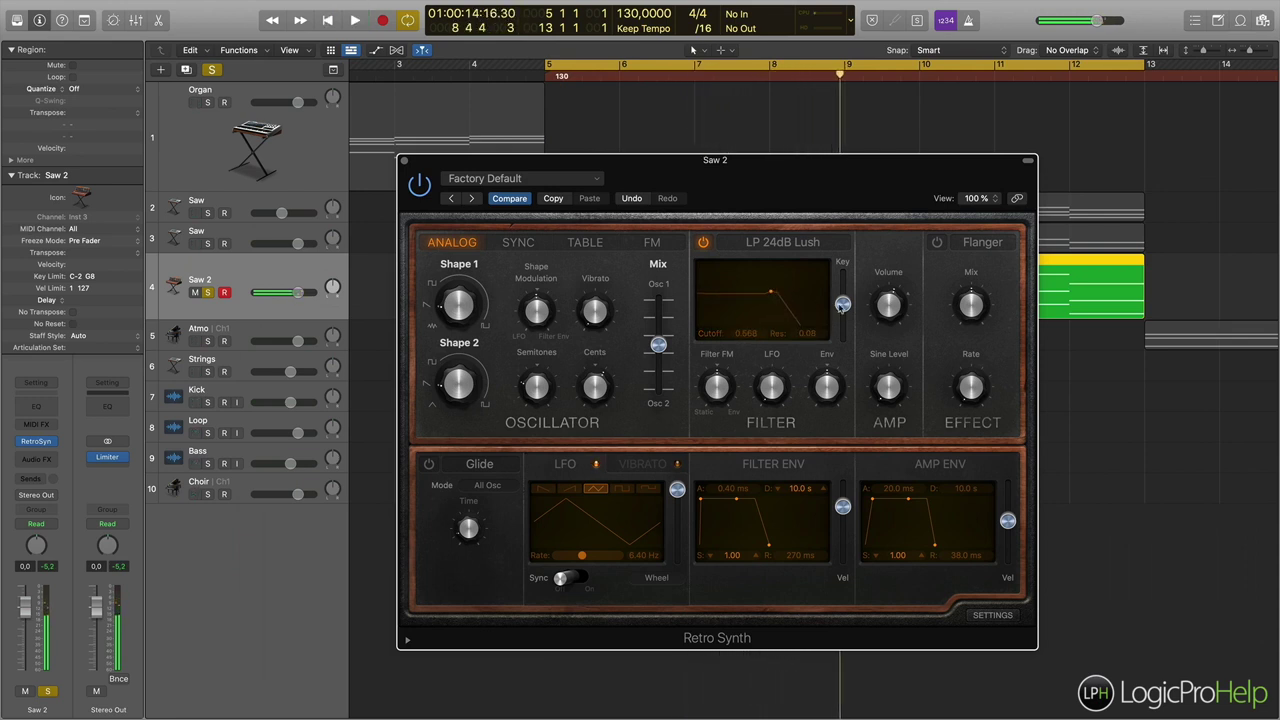
left_click_drag(774, 294, 765, 295)
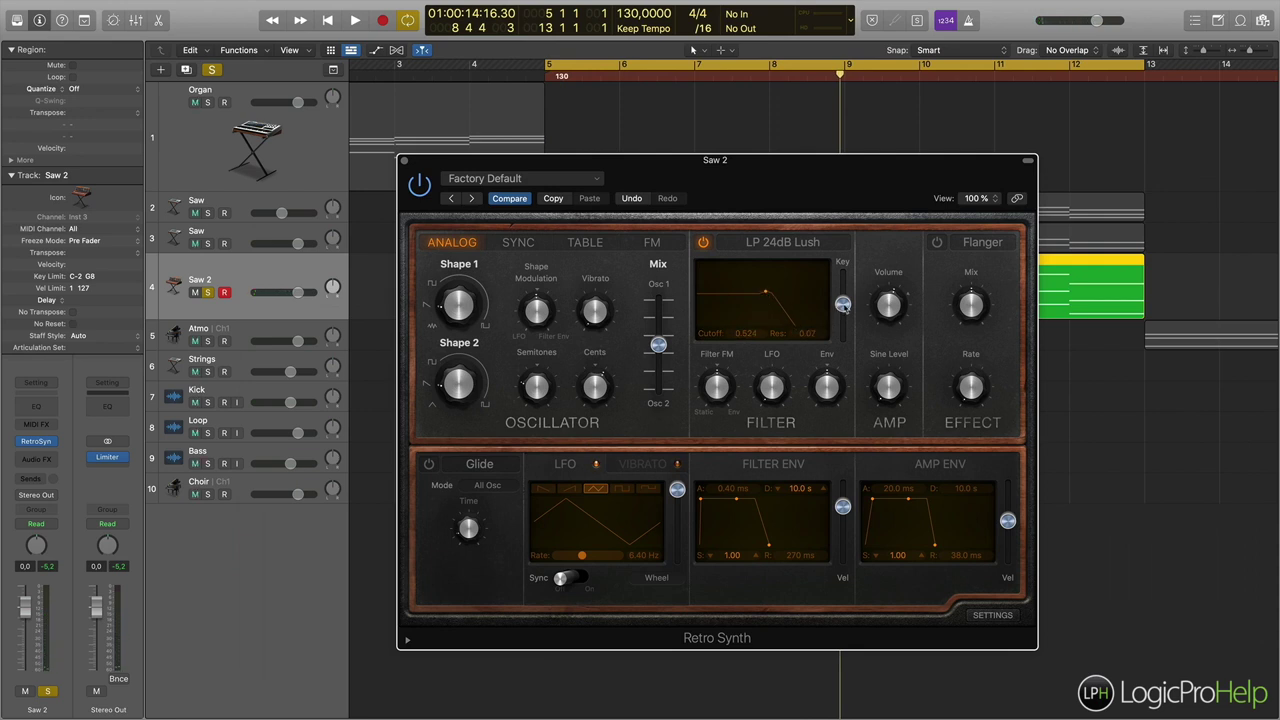
Audition the filter with its key tracking at maximum and lowered to around halfway
left_click_drag(841, 304, 843, 273)
key("space")
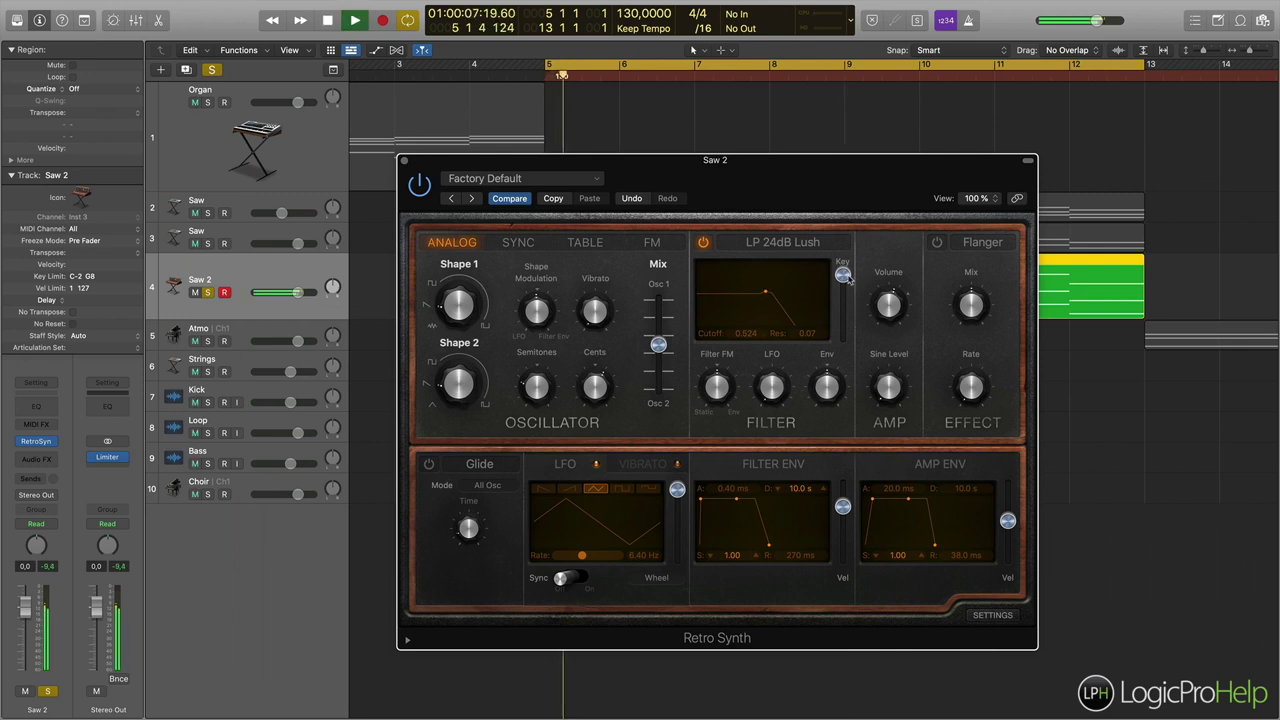
mouse_move(852, 281)
left_mouse_down()
mouse_move(855, 344)
mouse_move(858, 251)
mouse_move(858, 371)
mouse_move(845, 303)
left_mouse_up()
key("space")
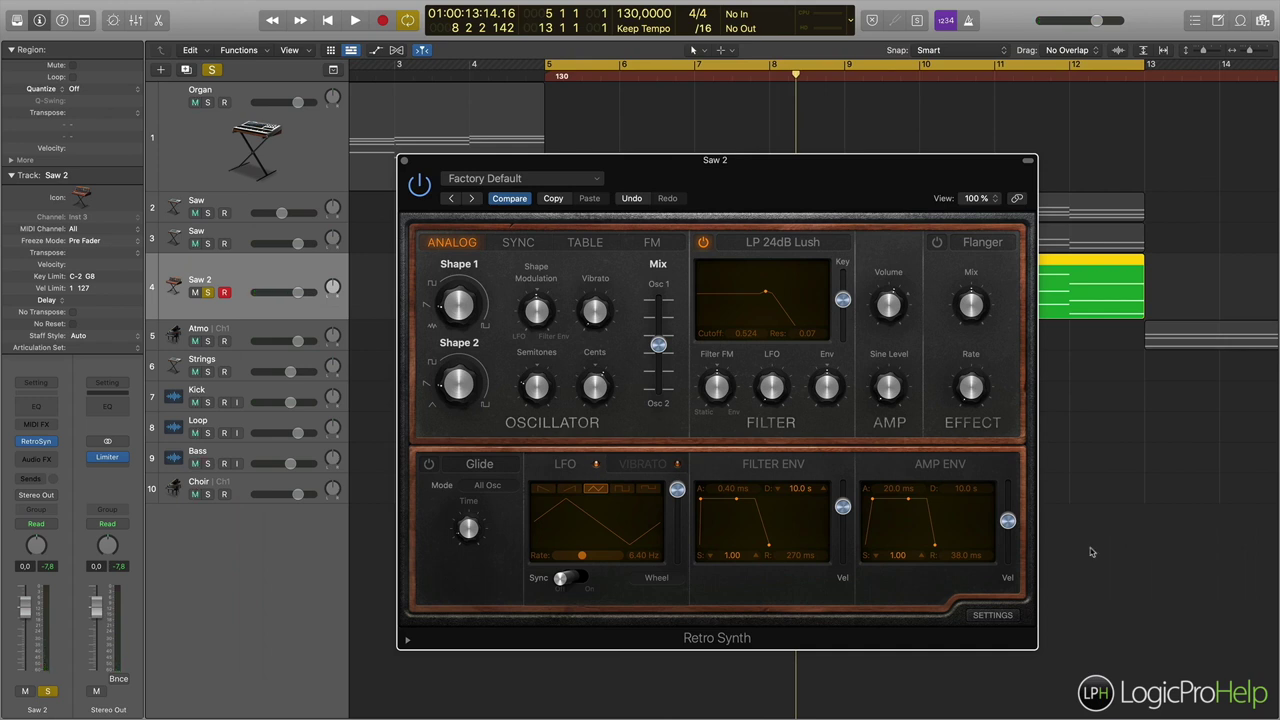
Set the filter cutoff to 0.482 with 0.00 resonance, settle key tracking around halfway, and close Retro Synth
mouse_move(768, 293)
left_mouse_down()
mouse_move(815, 300)
mouse_move(728, 300)
mouse_move(762, 302)
left_mouse_up()
left_click_drag(842, 302, 843, 272)
left_click_drag(844, 275, 852, 310)
mouse_move(844, 306)
left_mouse_down()
mouse_move(844, 292)
mouse_move(844, 305)
left_mouse_up()
mouse_move(844, 308)
left_mouse_down()
mouse_move(845, 294)
mouse_move(846, 306)
left_mouse_up()
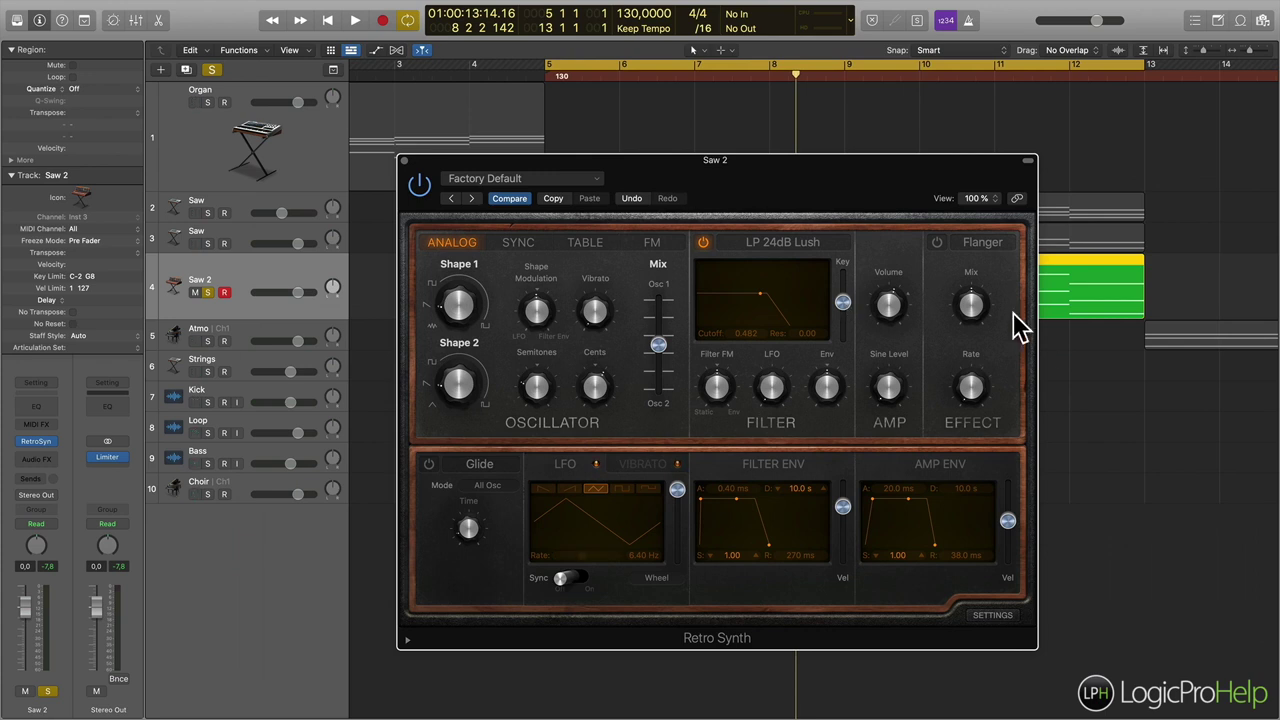
left_click_drag(746, 333, 746, 325)
left_click(405, 162)
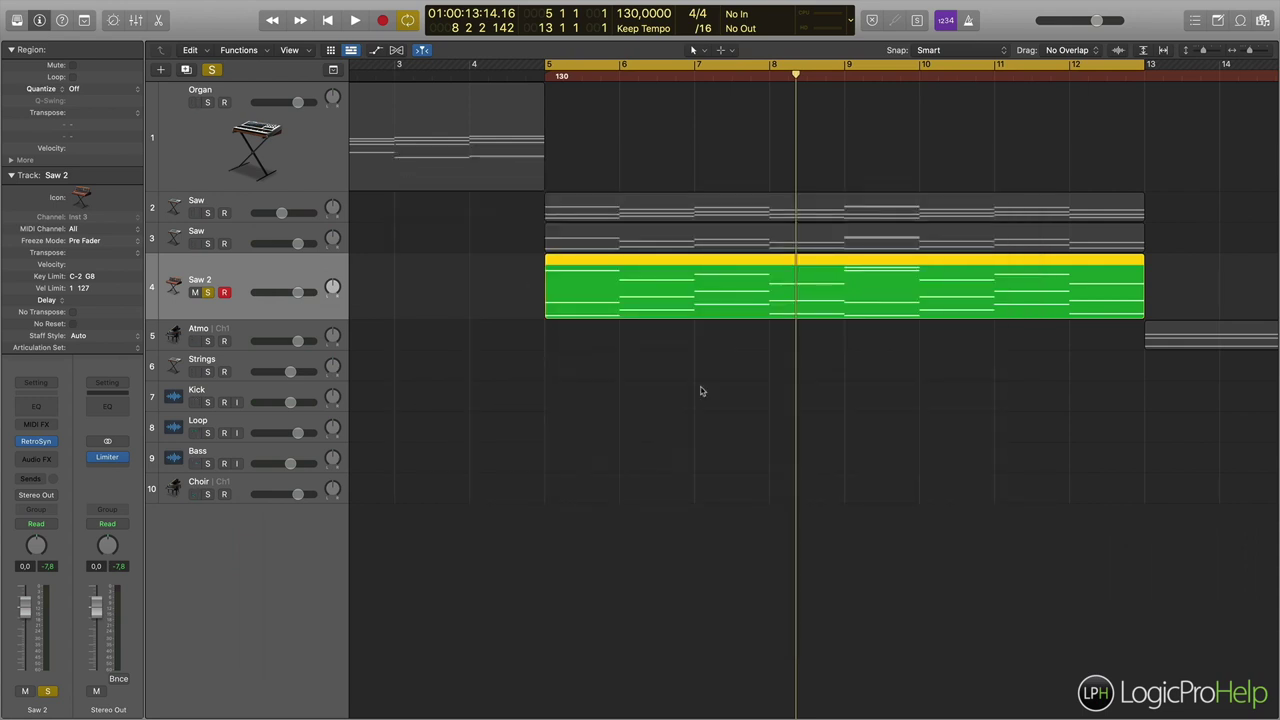
Turn off solo on Saw 2 and select the Atmo track with the playhead at bar 13
key("super+Left")
key("super+Left")
key("super+Left")
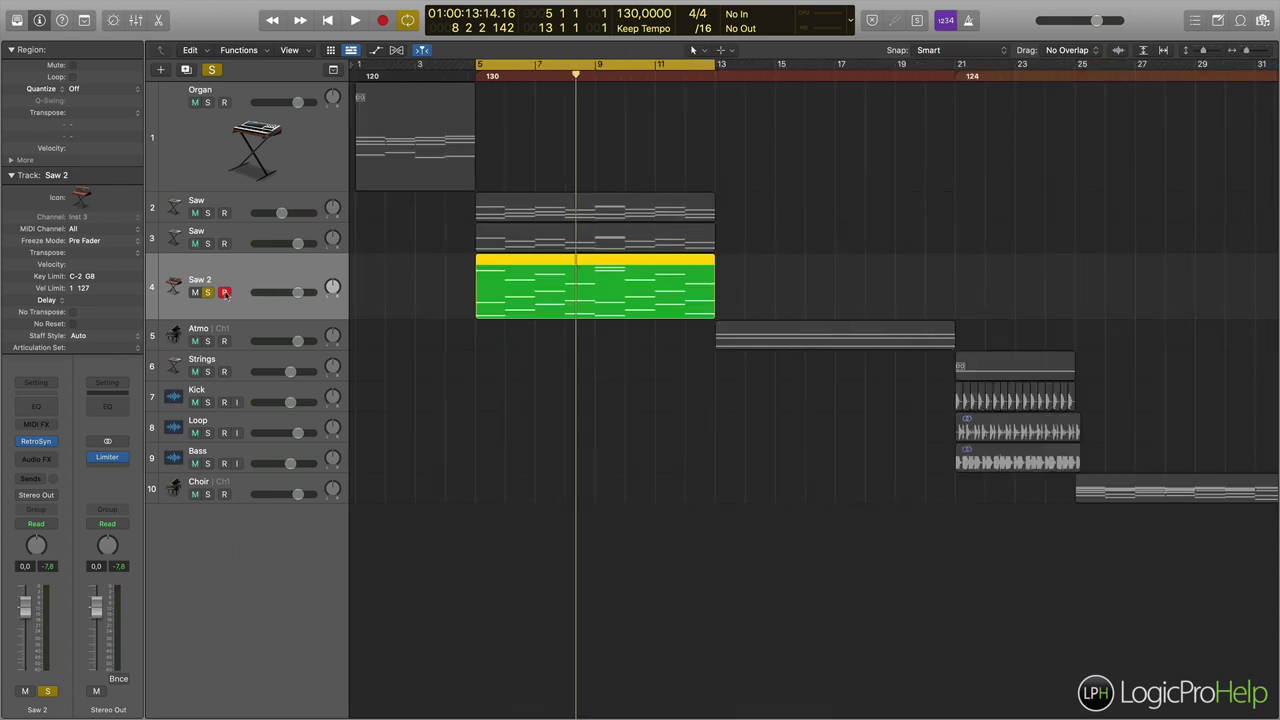
left_click(207, 292)
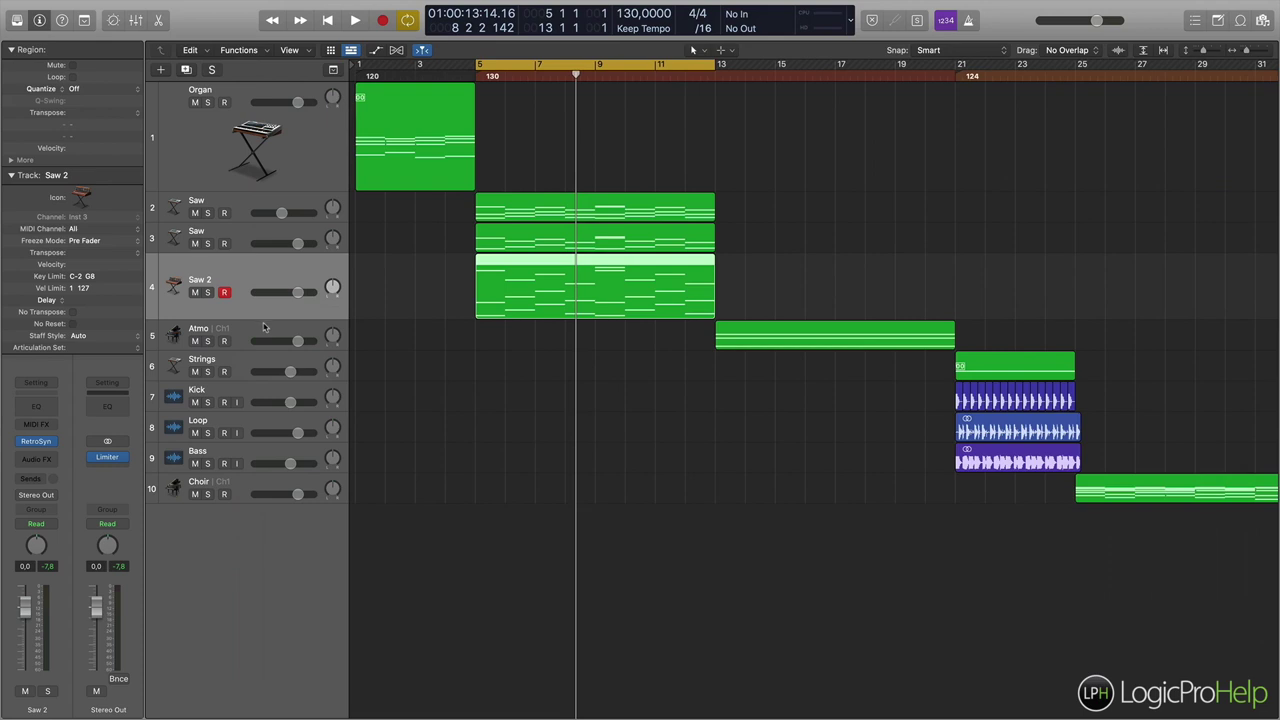
key("Down")
left_click(715, 77)
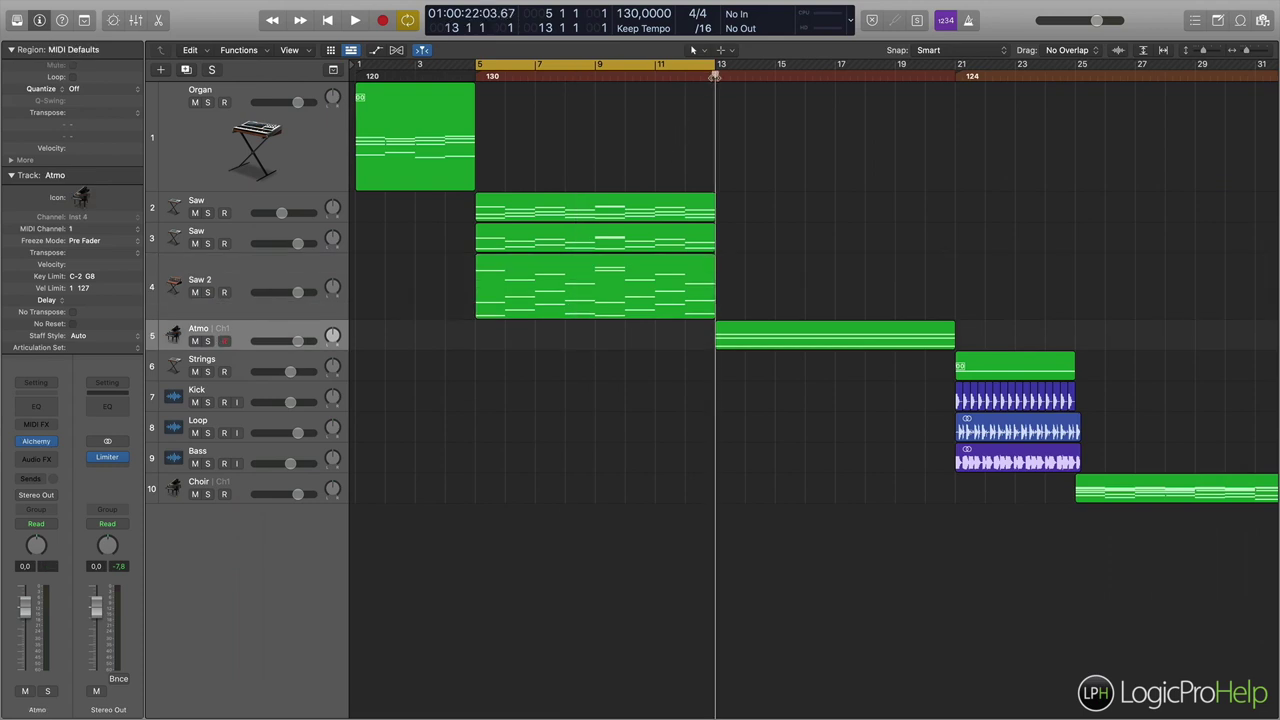
Set the cycle range to the Atmo region, bars 13 to 21, and enlarge the Atmo track's height
left_click(787, 342)
key("u")
key("z")
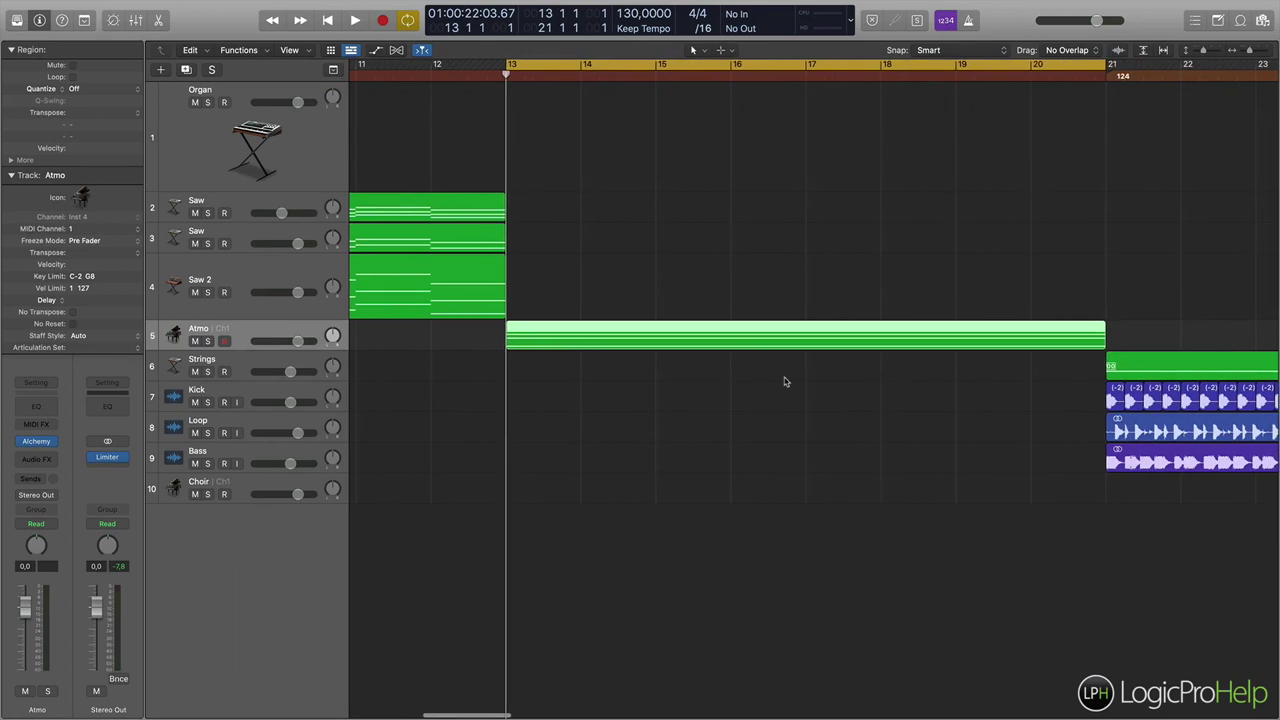
key("super+Left")
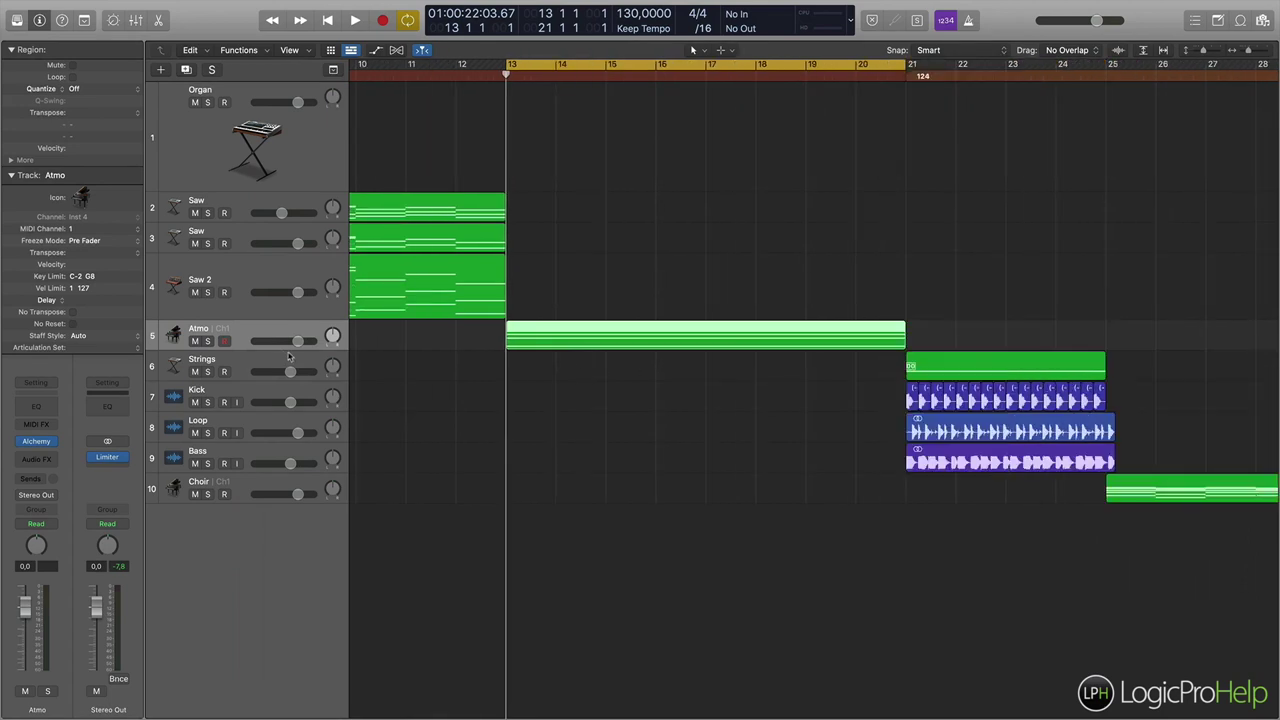
left_click_drag(288, 348, 291, 449)
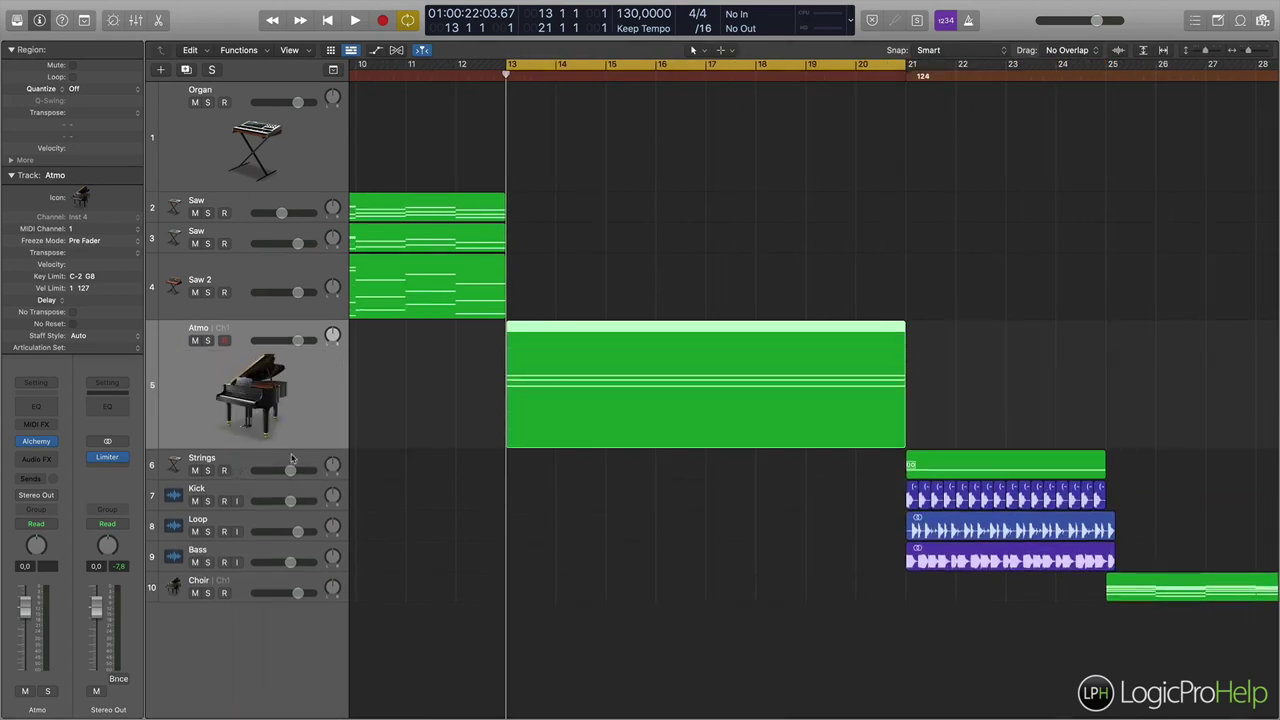
Inspect the Atmo region's chord notes in the Piano Roll, close the editor, and audition the region
double_click(551, 337)
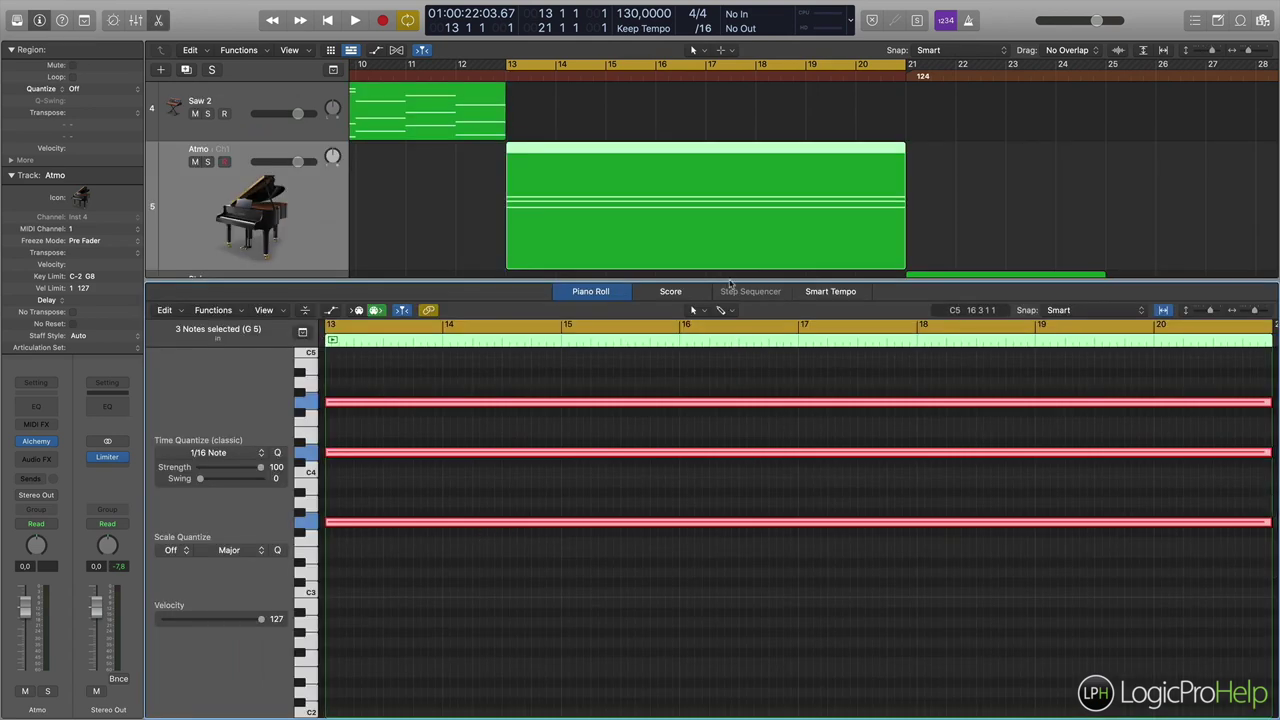
key("e")
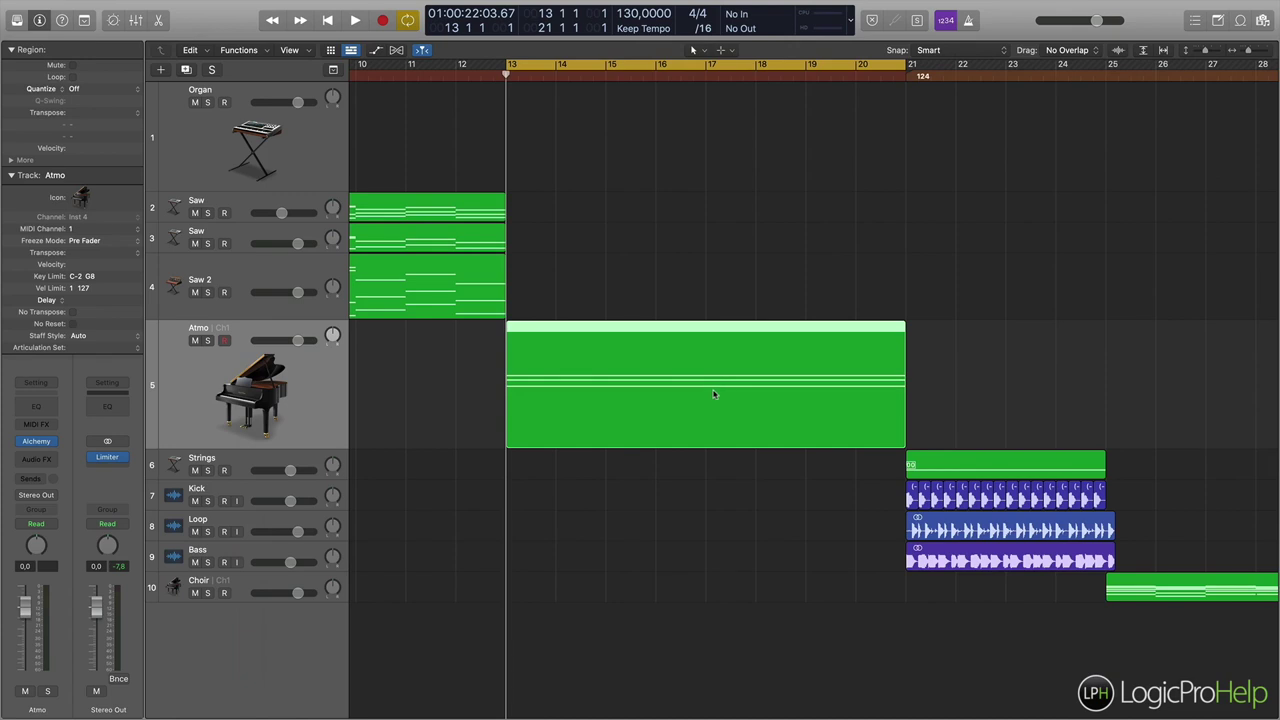
key("space")
Open Alchemy on the Atmo track with source A in detail, and show the Synth samples folder in the file browser
left_click(37, 444)
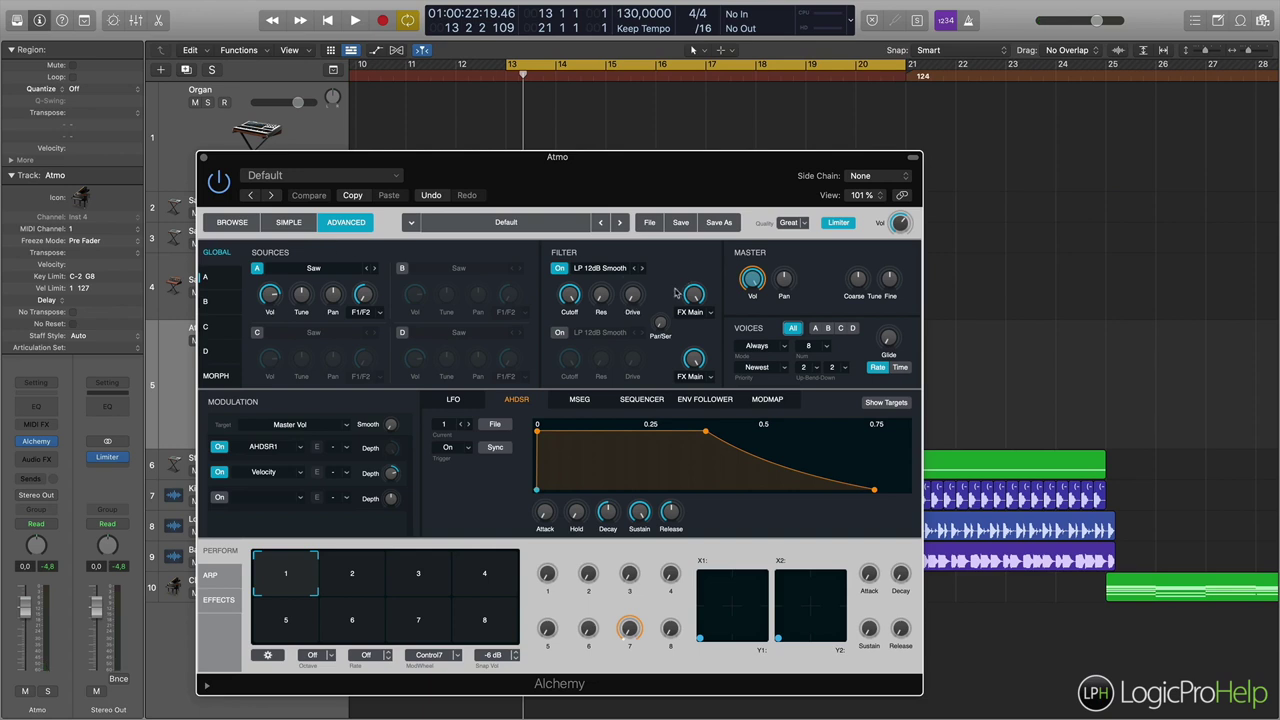
left_click(220, 280)
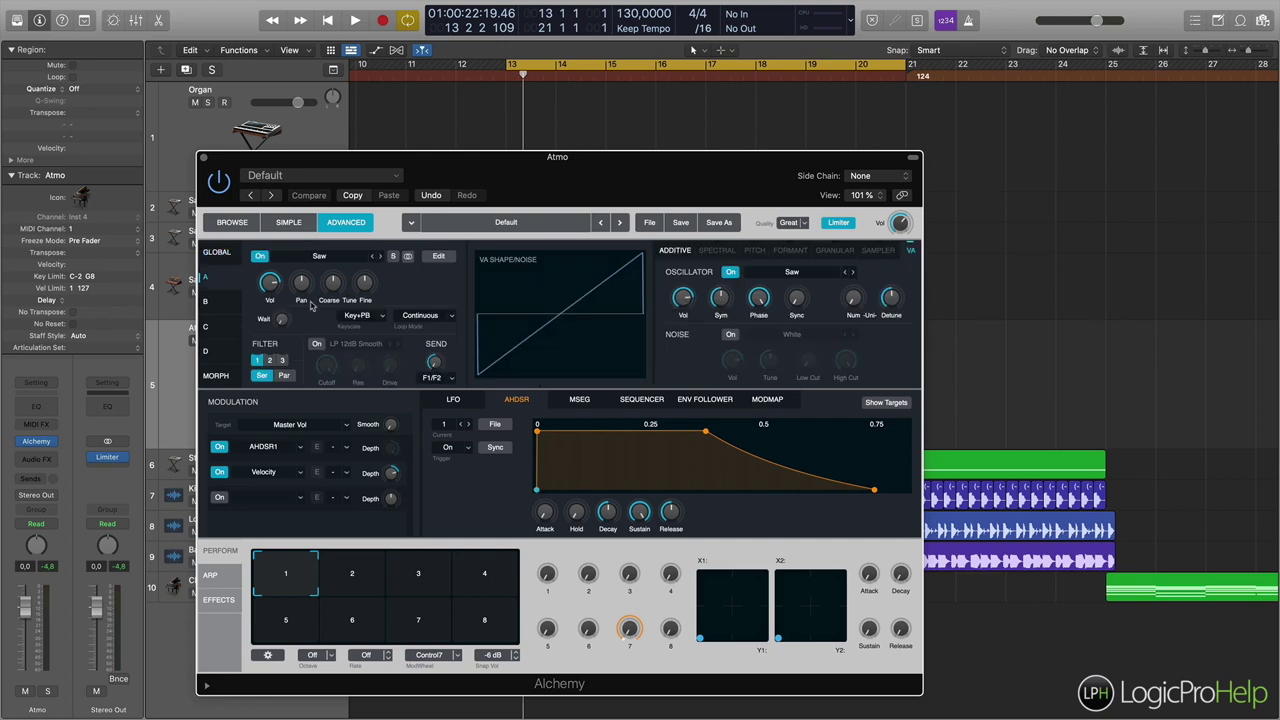
key("f")
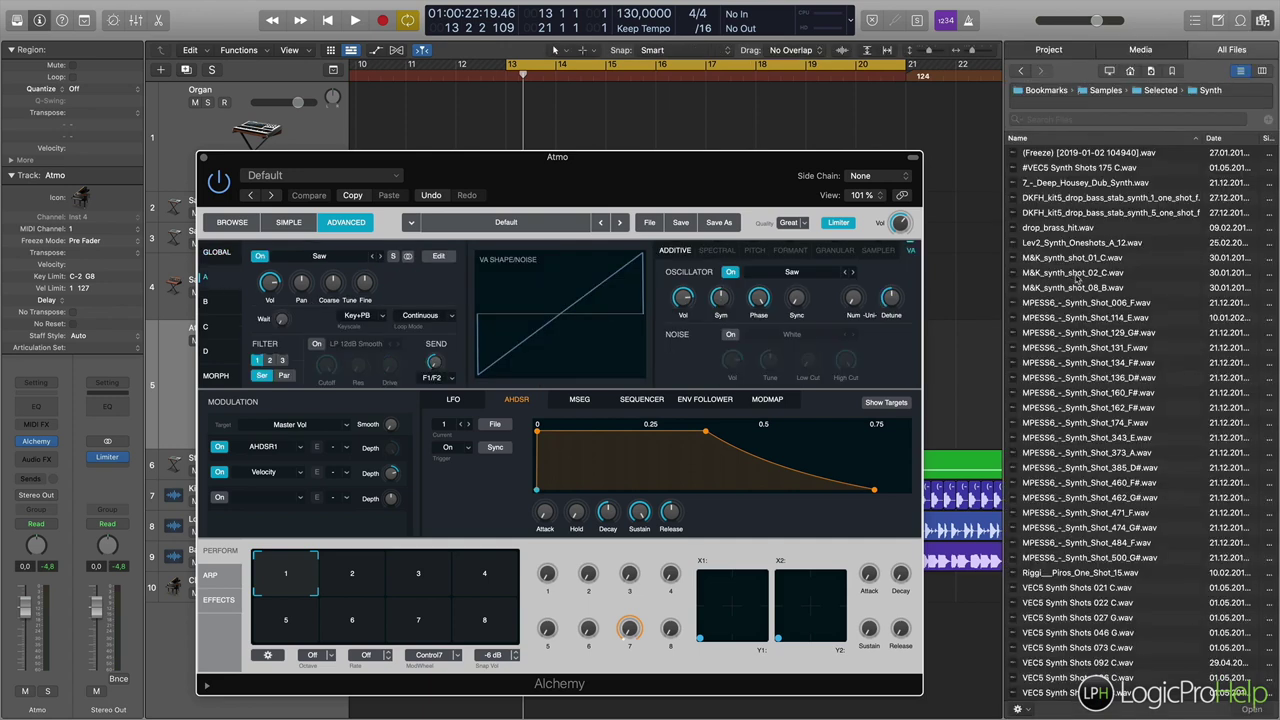
Audition the MPESS6 synth shots in the Synth folder, from Synth_Shot_006_F through Synth_Shot_385_D#
left_click(1075, 307)
left_click(1078, 304)
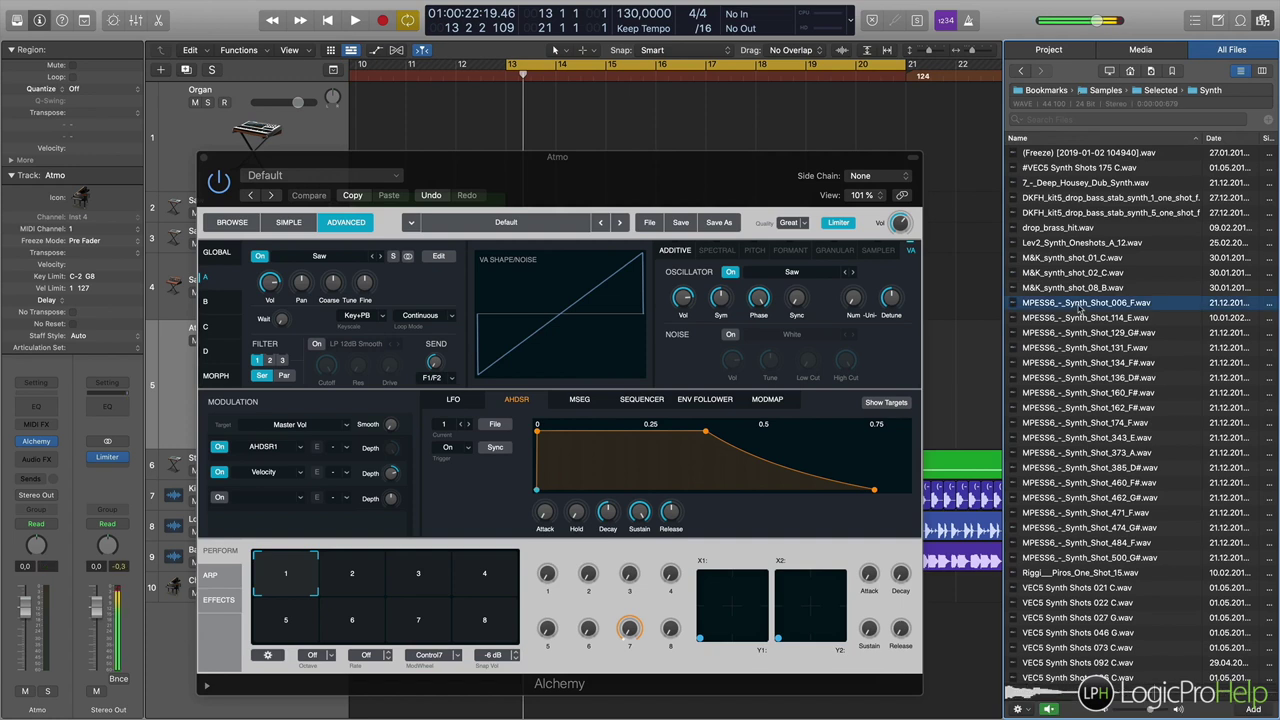
left_click(1078, 317)
left_click(1079, 333)
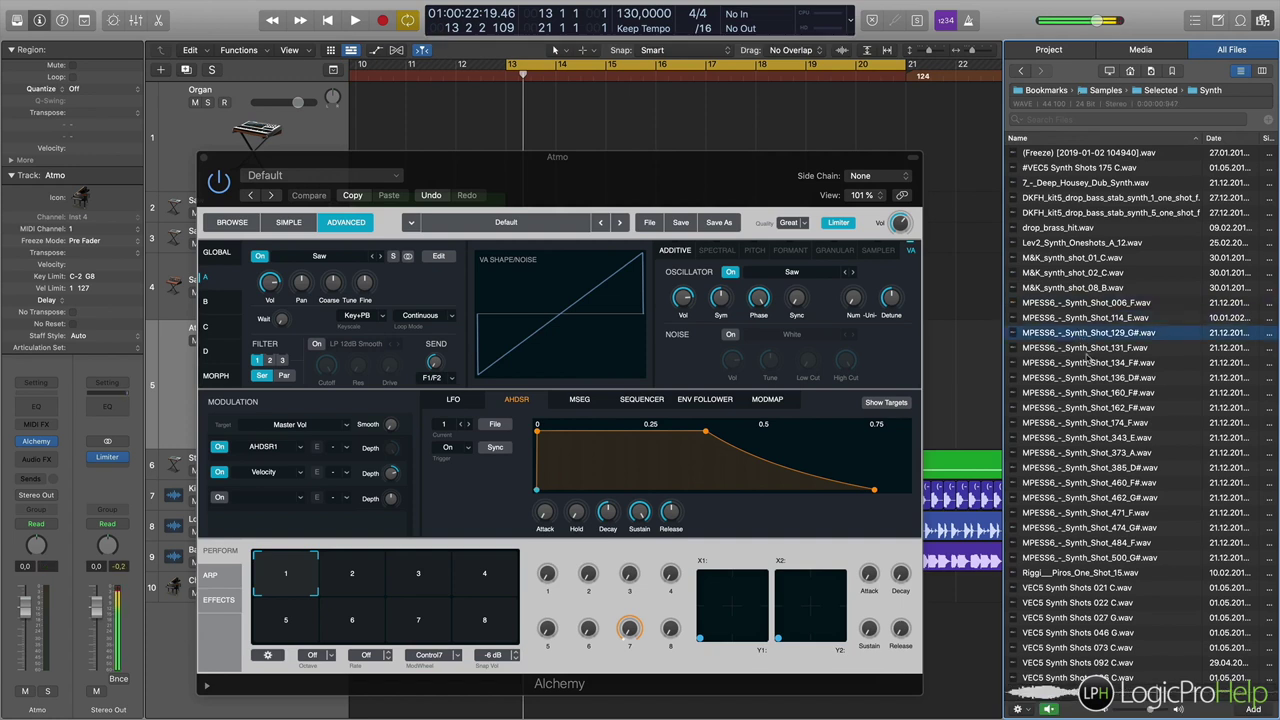
left_click(1082, 348)
left_click(1090, 363)
left_click(1098, 378)
left_click(1105, 408)
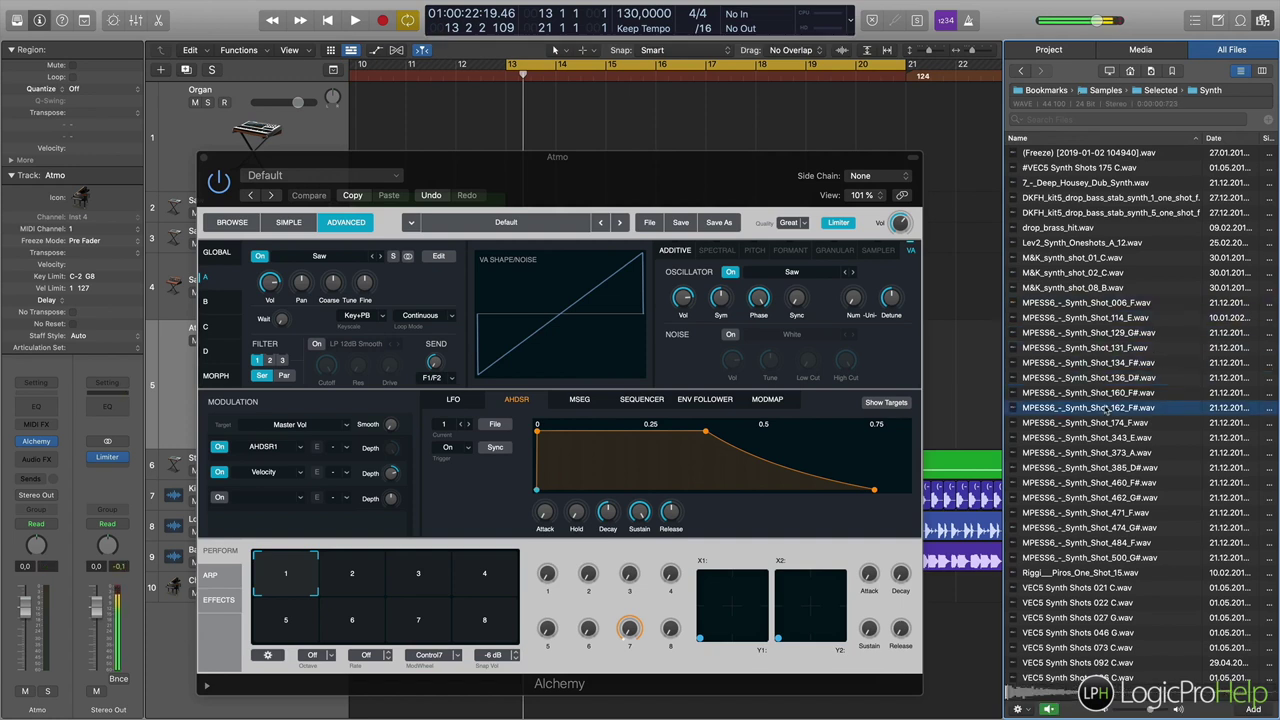
left_click(1106, 423)
left_click(1105, 438)
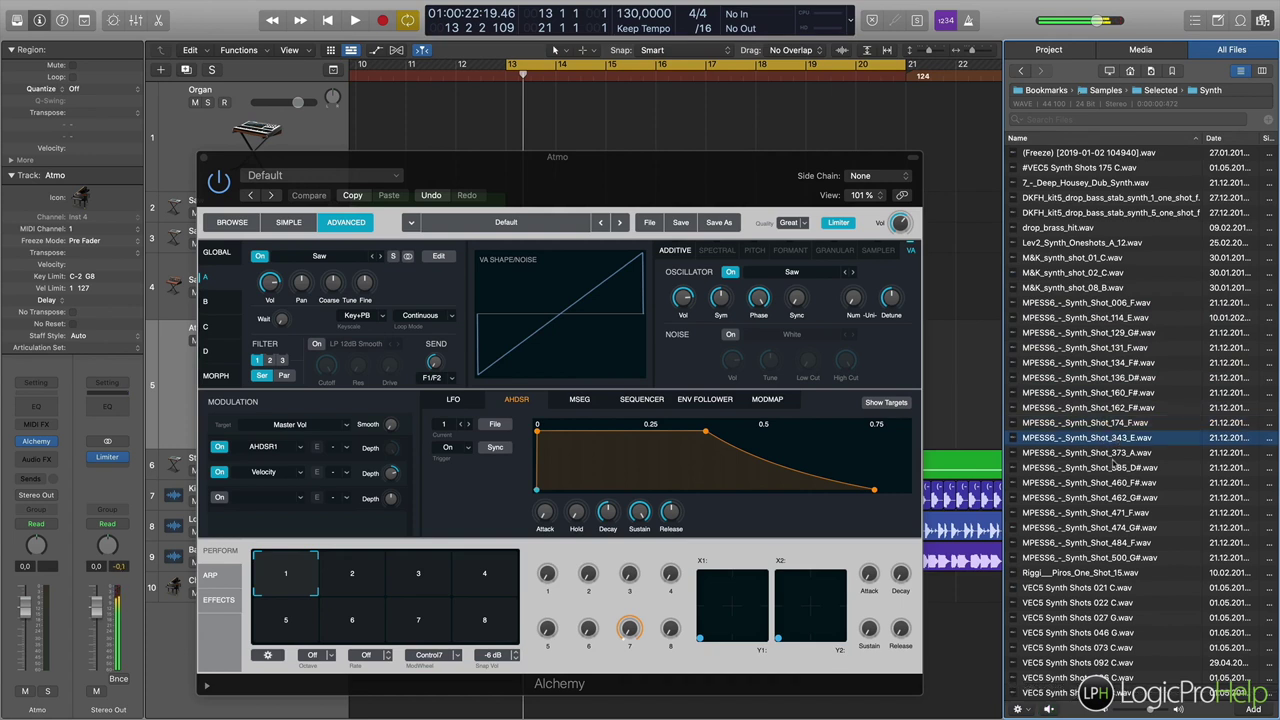
left_click(1110, 452)
left_click(1112, 467)
Audition further samples down the Synth folder, including the last MPESS6 shots, Riggi__Piros_One_Shot_15 and the VEC5 Synth Shots
scroll(1113, 480, "down", 1)
left_click(1113, 481)
left_click(1112, 530)
left_click(1112, 545)
left_click(1113, 570)
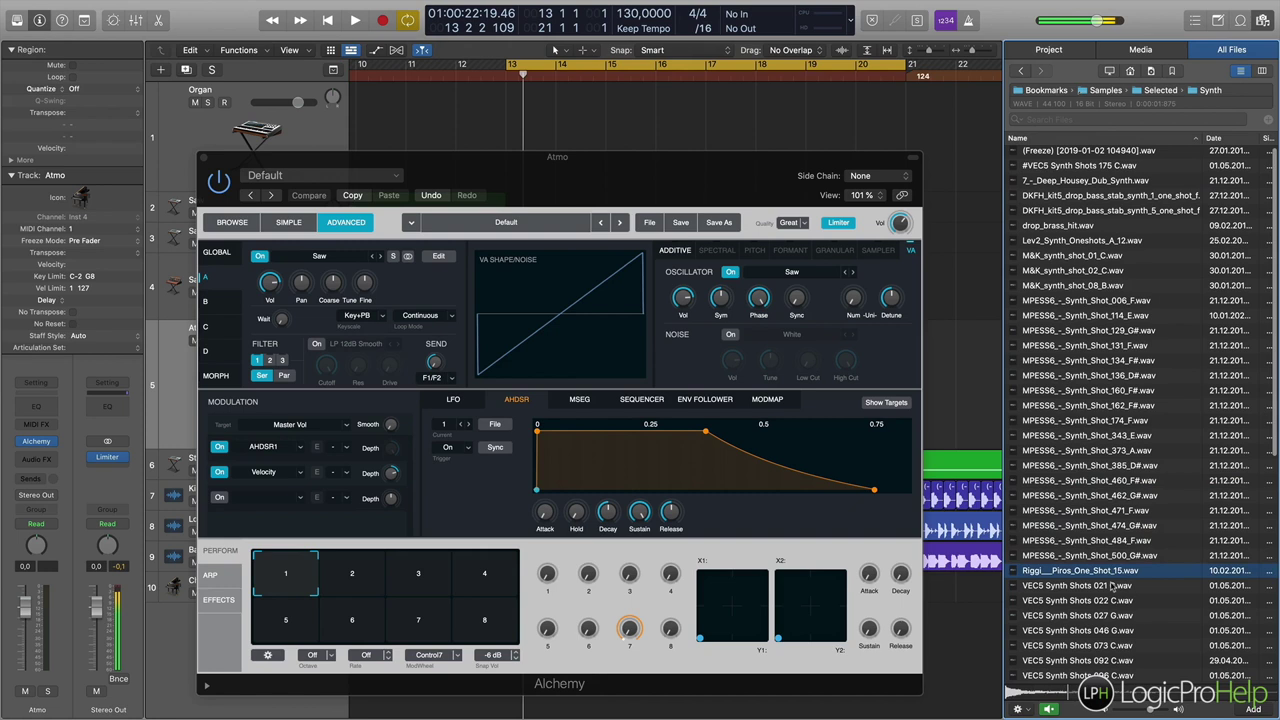
left_click(1113, 585)
left_click(1113, 600)
left_click(1113, 615)
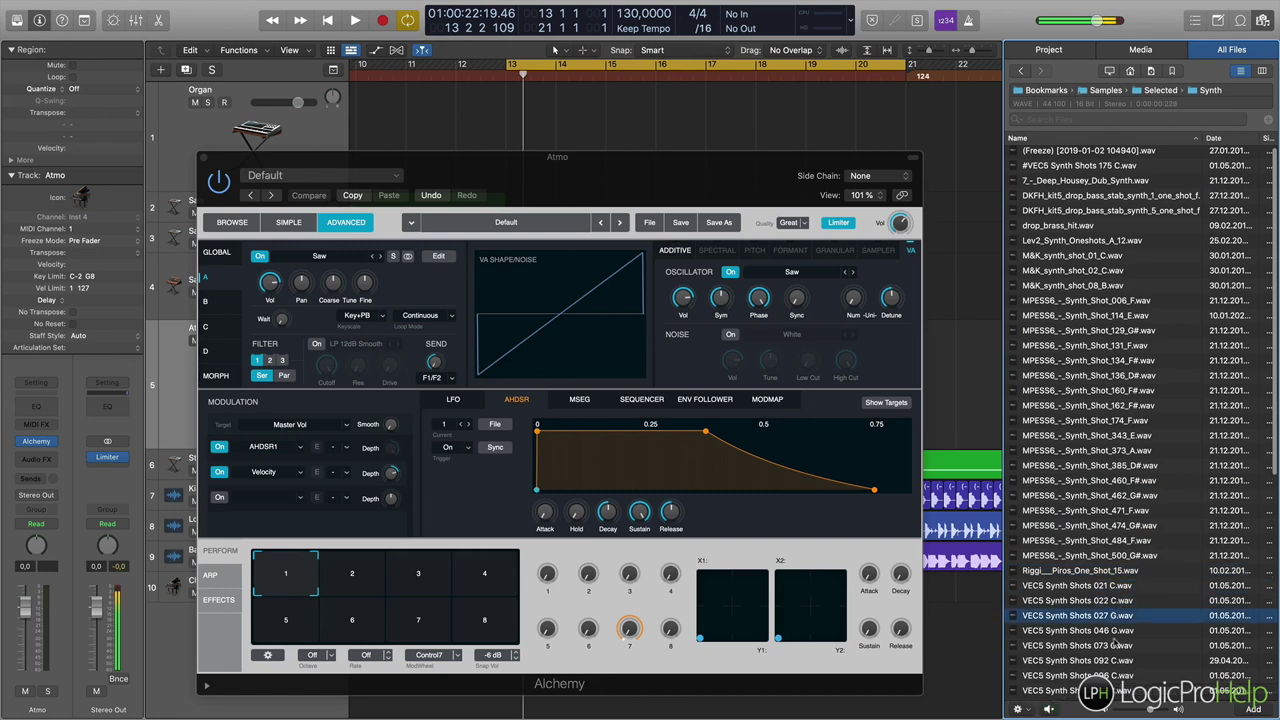
left_click(1113, 645)
left_click(1114, 660)
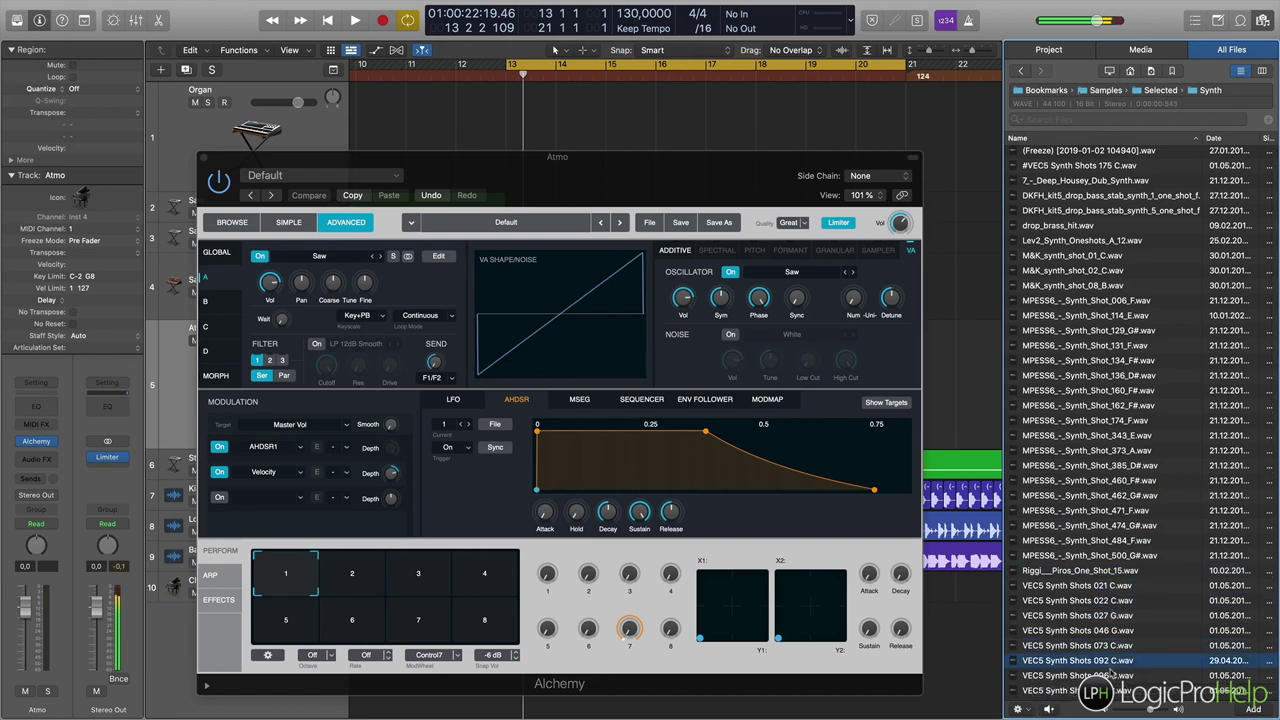
key("Down")
Compare earlier samples in the Synth folder by auditioning drop_brass_hit, M&K_synth_shot_02_C, M&K_synth_shot_08_B and the first MPESS6 shots
left_click(1083, 225)
left_click(1085, 210)
left_click(1090, 270)
left_click(1090, 286)
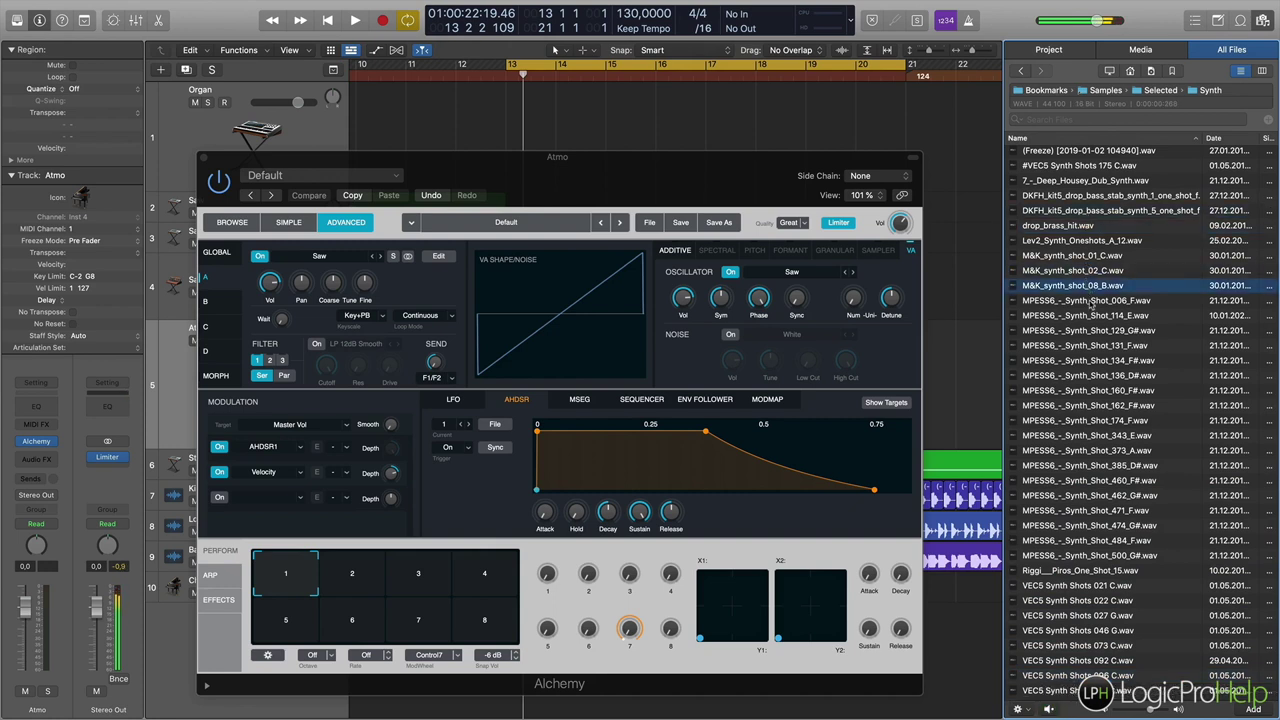
left_click(1092, 300)
left_click(1100, 316)
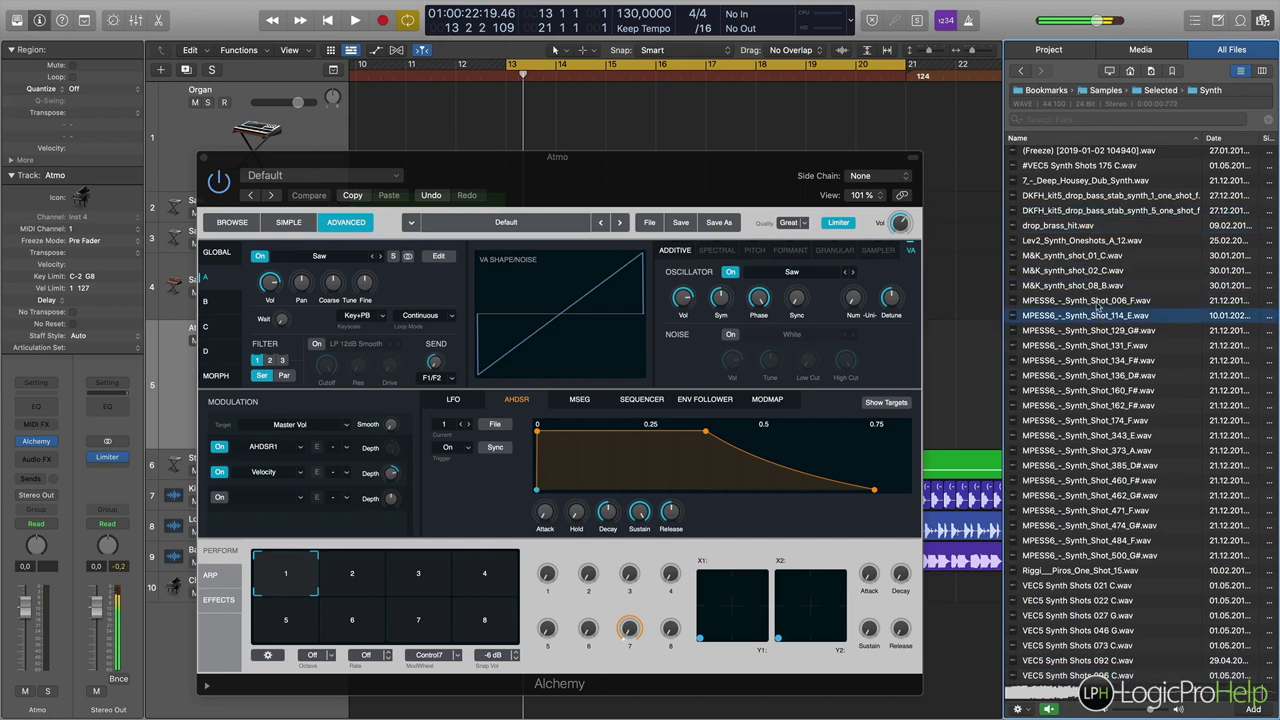
Load MPESS6_-_Synth_Shot_006_F.wav into Alchemy's source A as a granular source and hide the file browser
left_click(1098, 304)
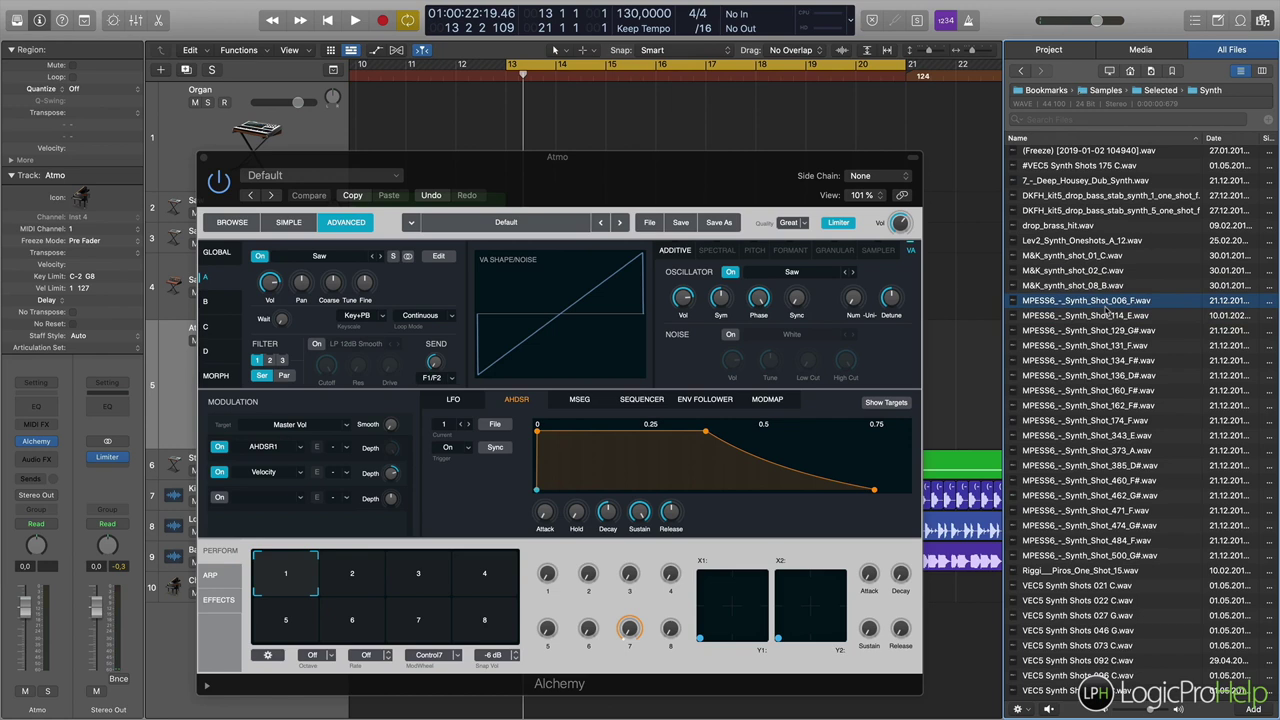
left_click_drag(1106, 305, 408, 300)
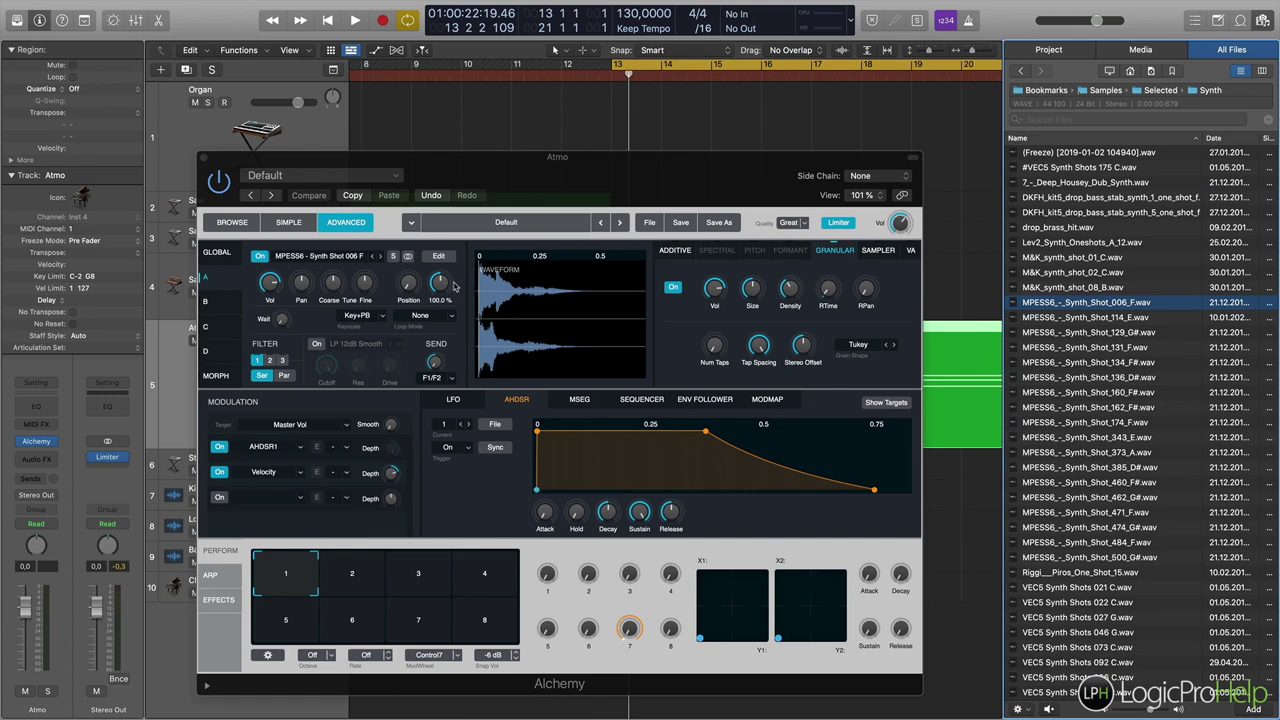
key("f")
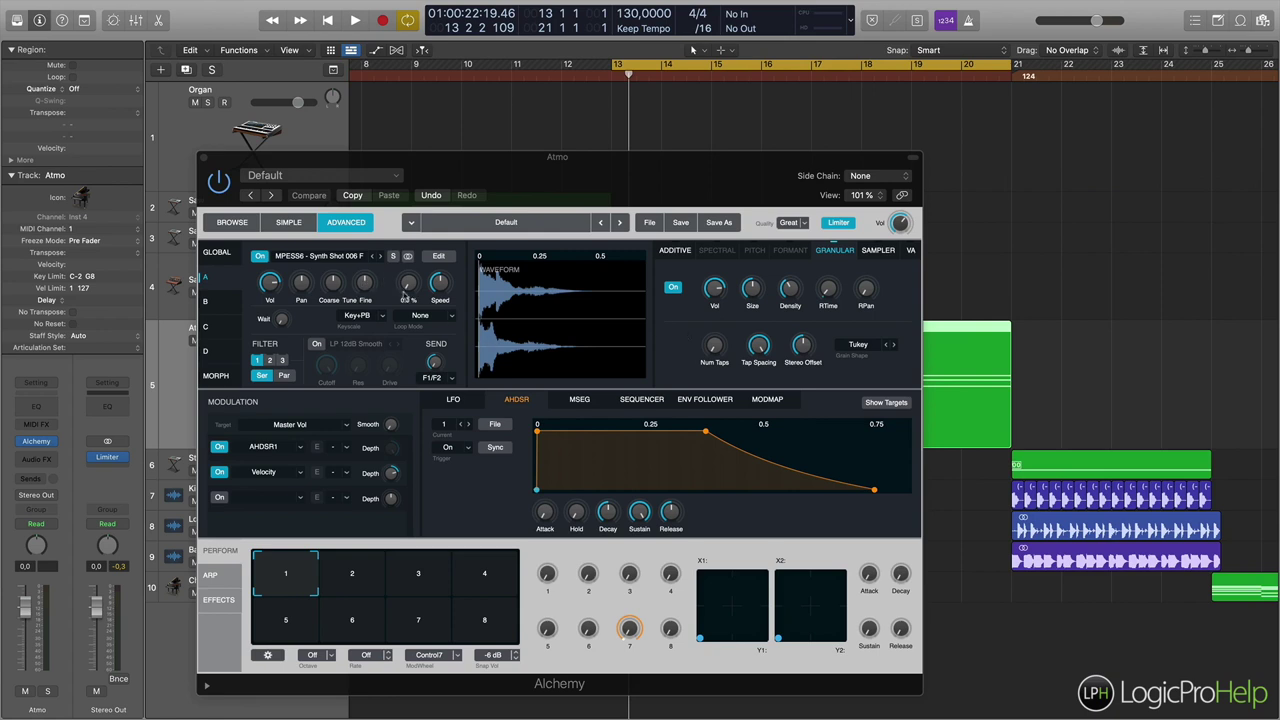
Set source A's Speed to 0% and its Position to about 6%, auditioning the Atmo region while adjusting
left_click(409, 289)
mouse_move(438, 285)
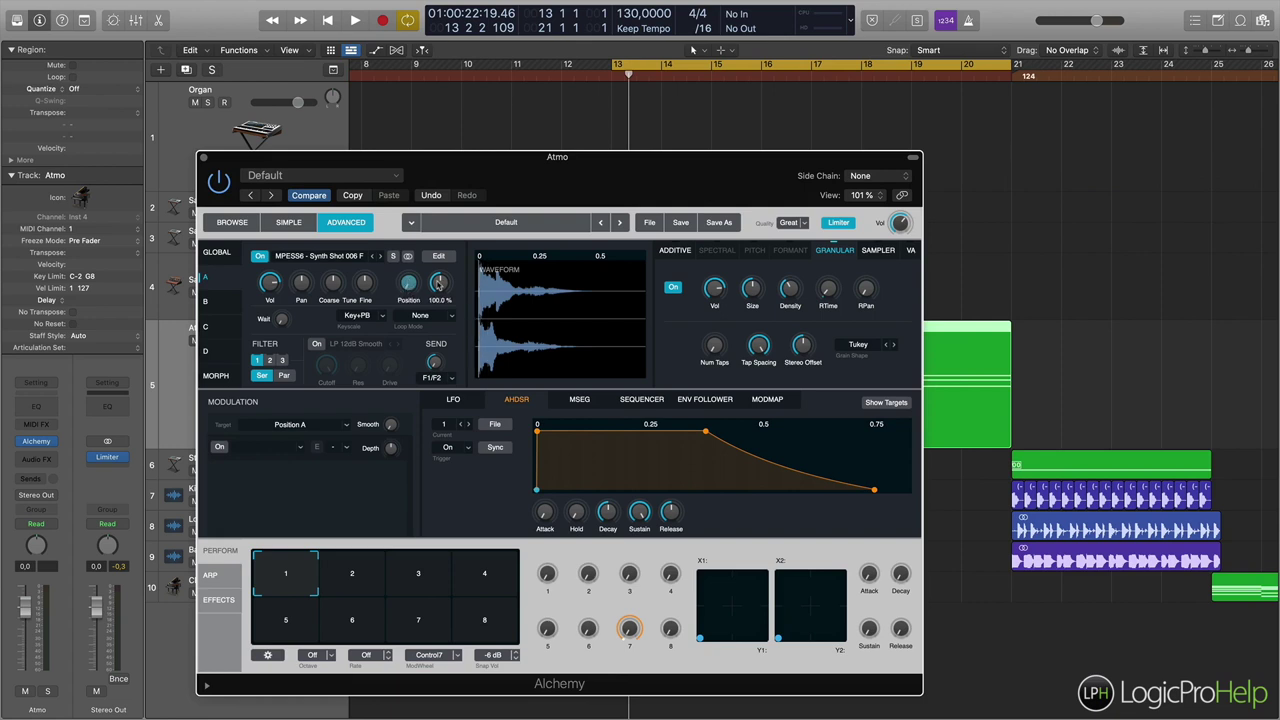
left_click_drag(438, 285, 437, 348)
left_click_drag(409, 285, 409, 275)
key("space")
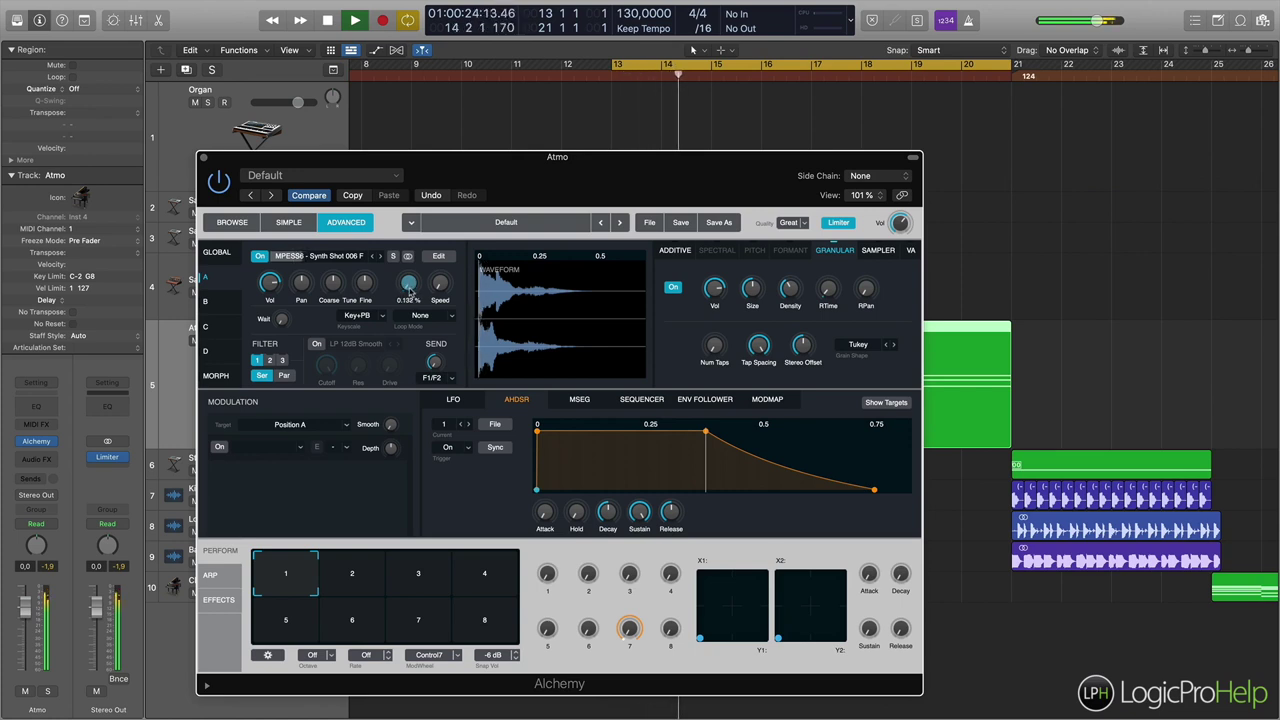
key("space")
left_click_drag(409, 287, 409, 277)
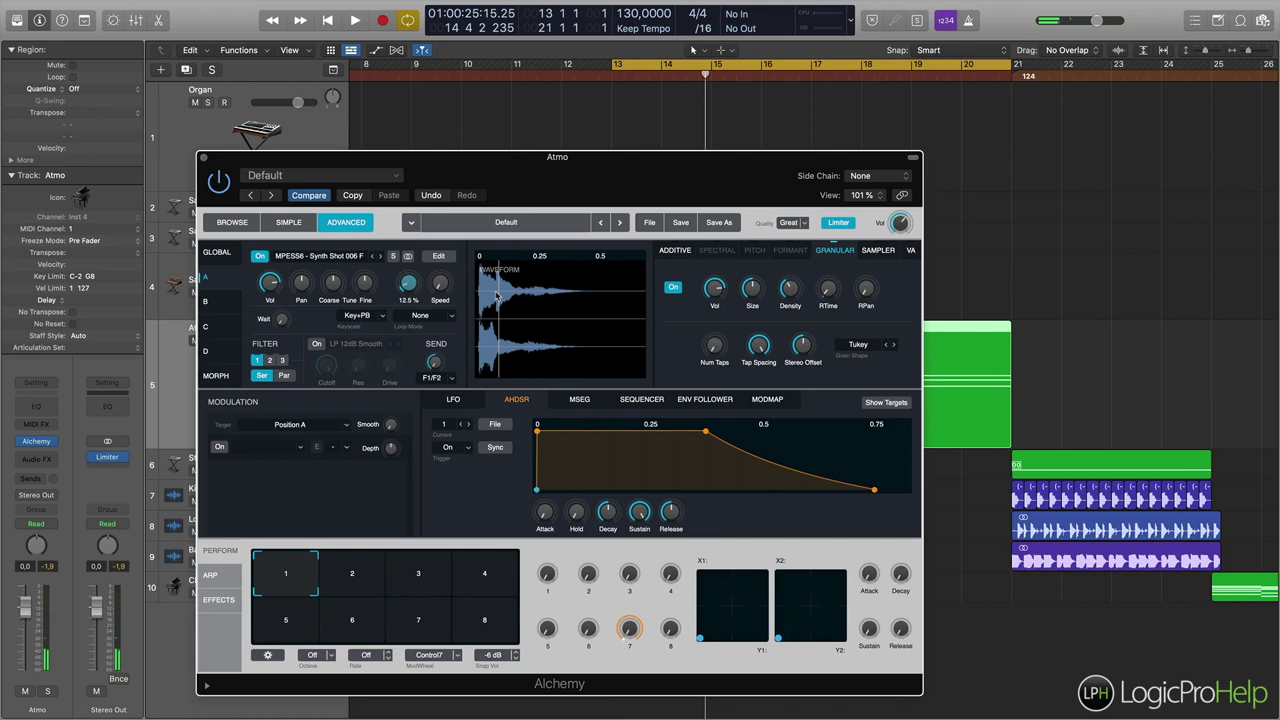
left_click_drag(408, 283, 408, 289)
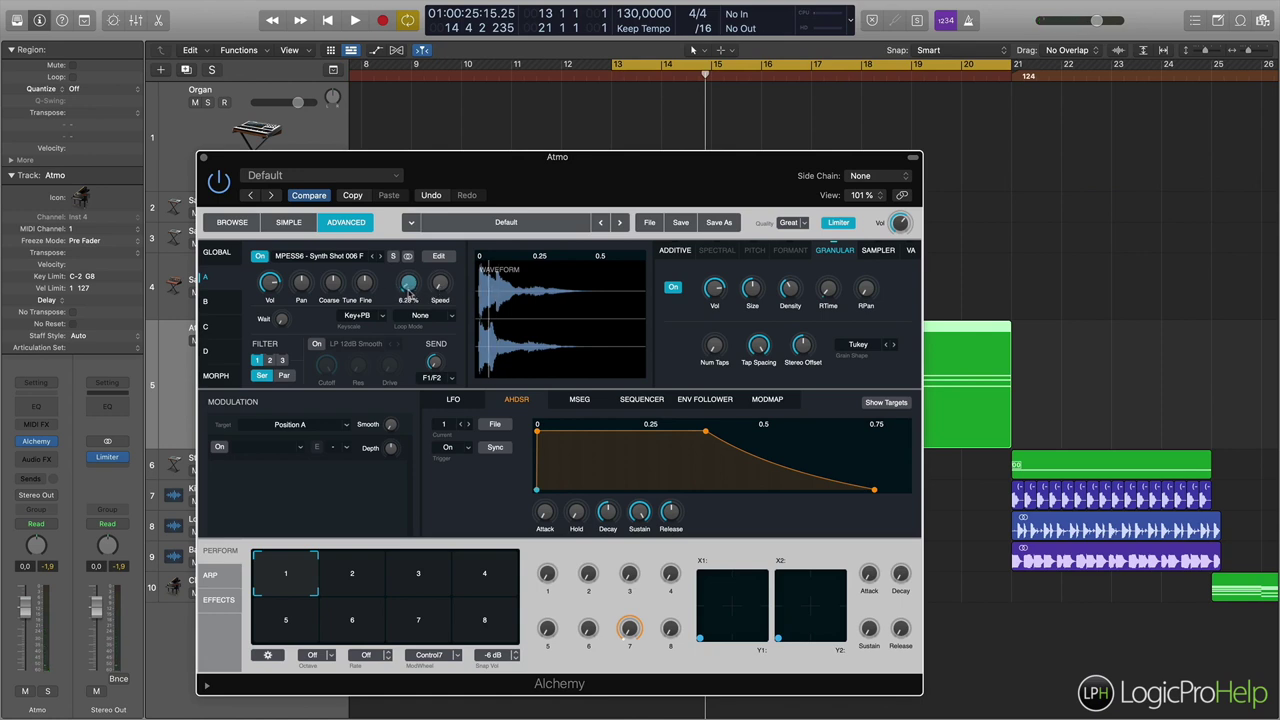
Try several Speed settings on source A while auditioning the Atmo region, and return Speed to 0%
left_click(441, 285)
key("space")
left_click_drag(443, 283, 444, 291)
key("space")
key("space")
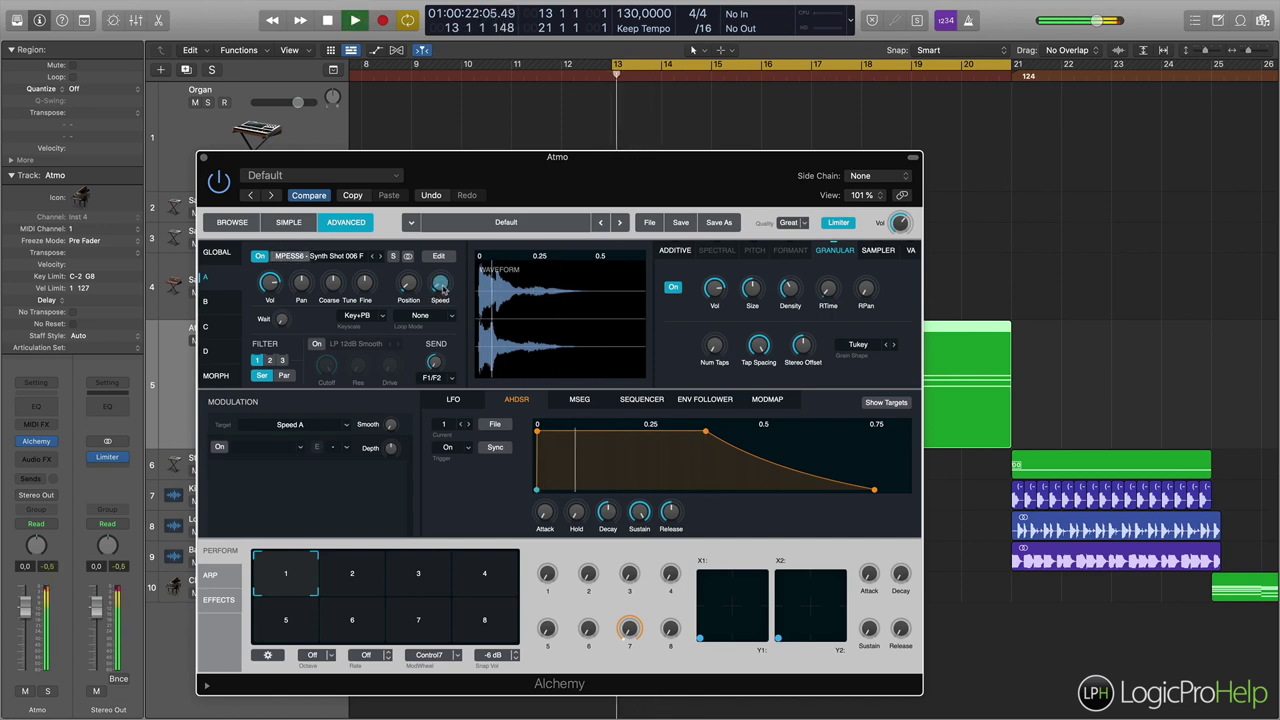
key("space")
left_click_drag(443, 289, 449, 235)
key("space")
key("space")
key("space")
key("space")
left_click_drag(438, 283, 445, 343)
key("space")
key("space")
left_click_drag(441, 292, 442, 307)
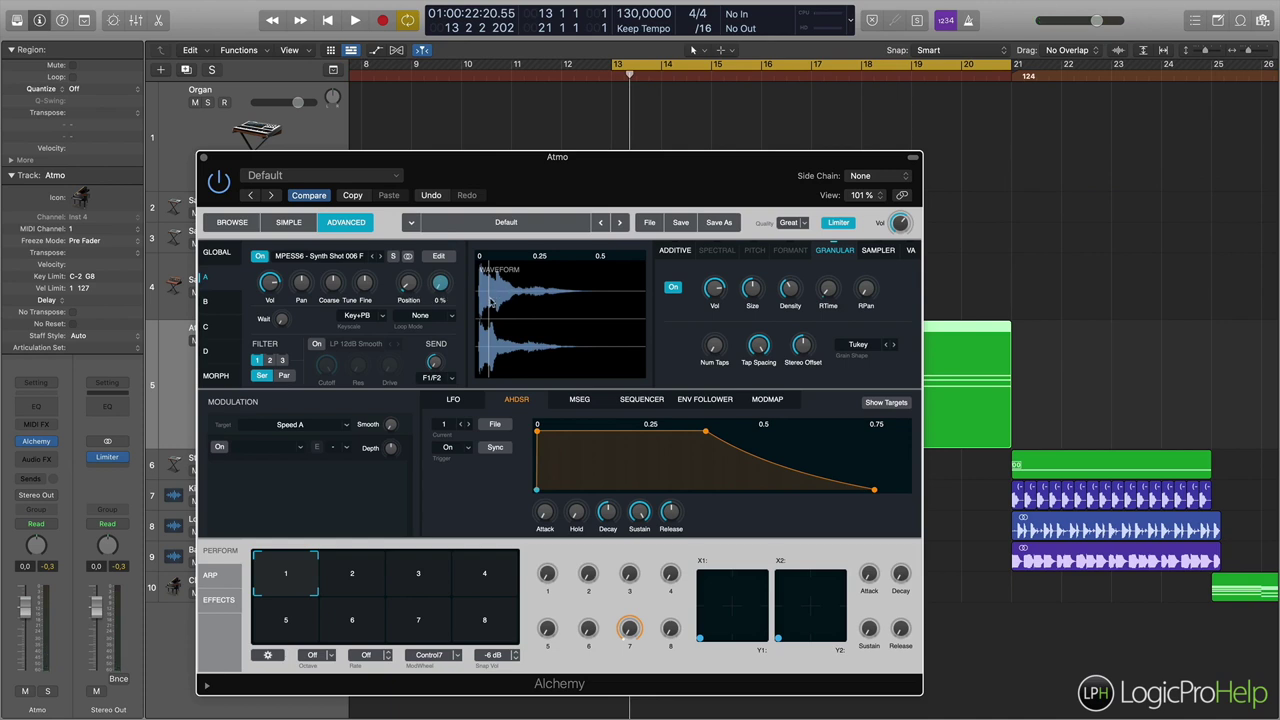
Set source A's Position to about 10.1% while the Atmo region plays
key("space")
left_click_drag(409, 290, 416, 287)
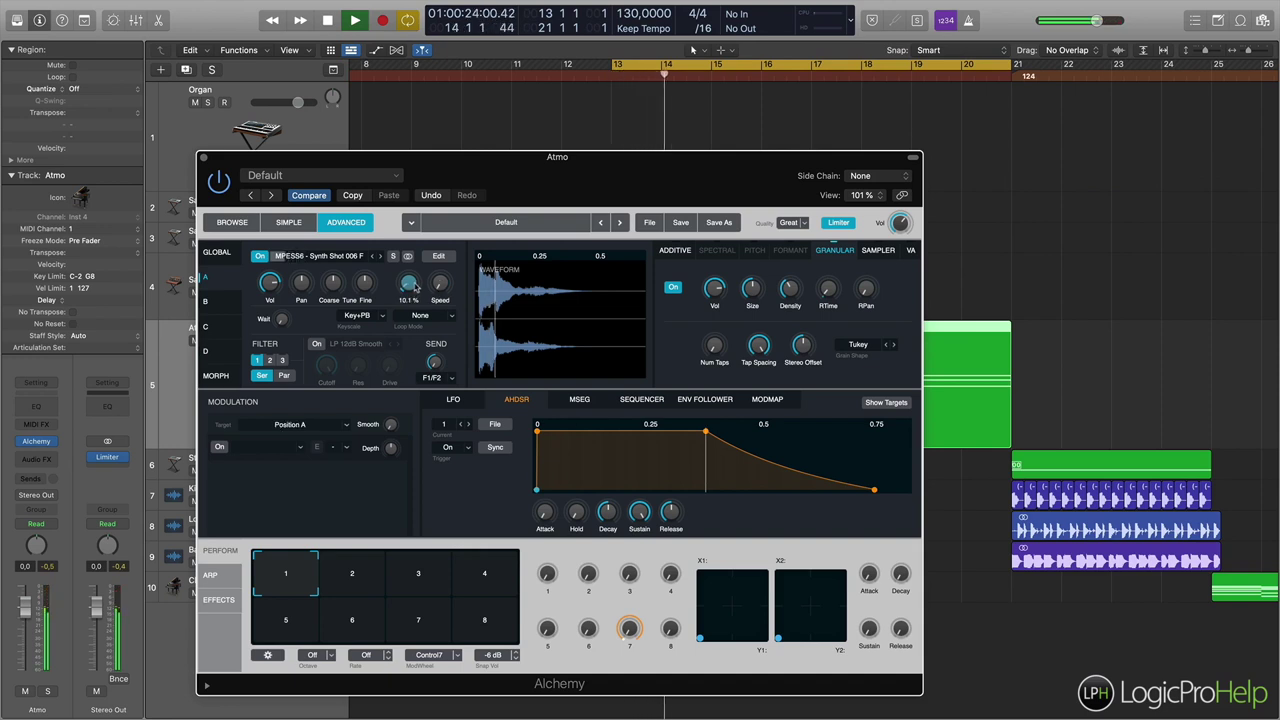
key("space")
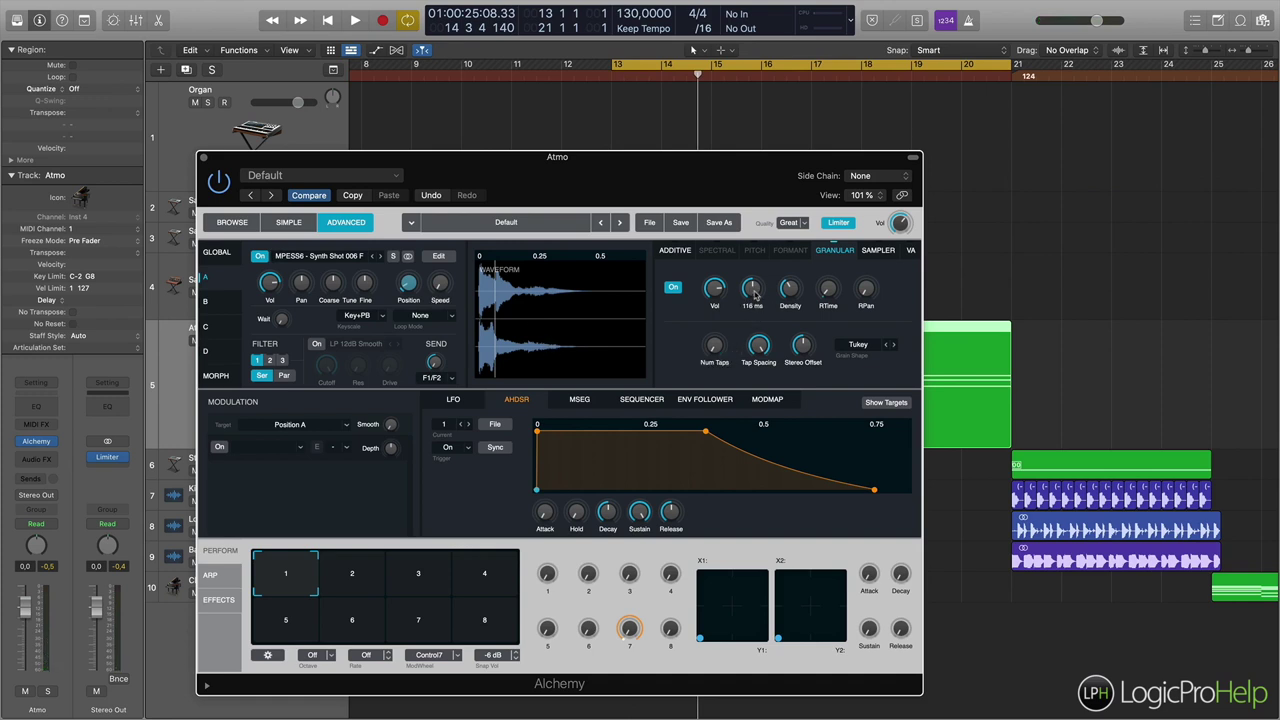
Try shorter granular Size settings on source A, such as about 36 ms, during playback
key("space")
left_click_drag(755, 291, 758, 346)
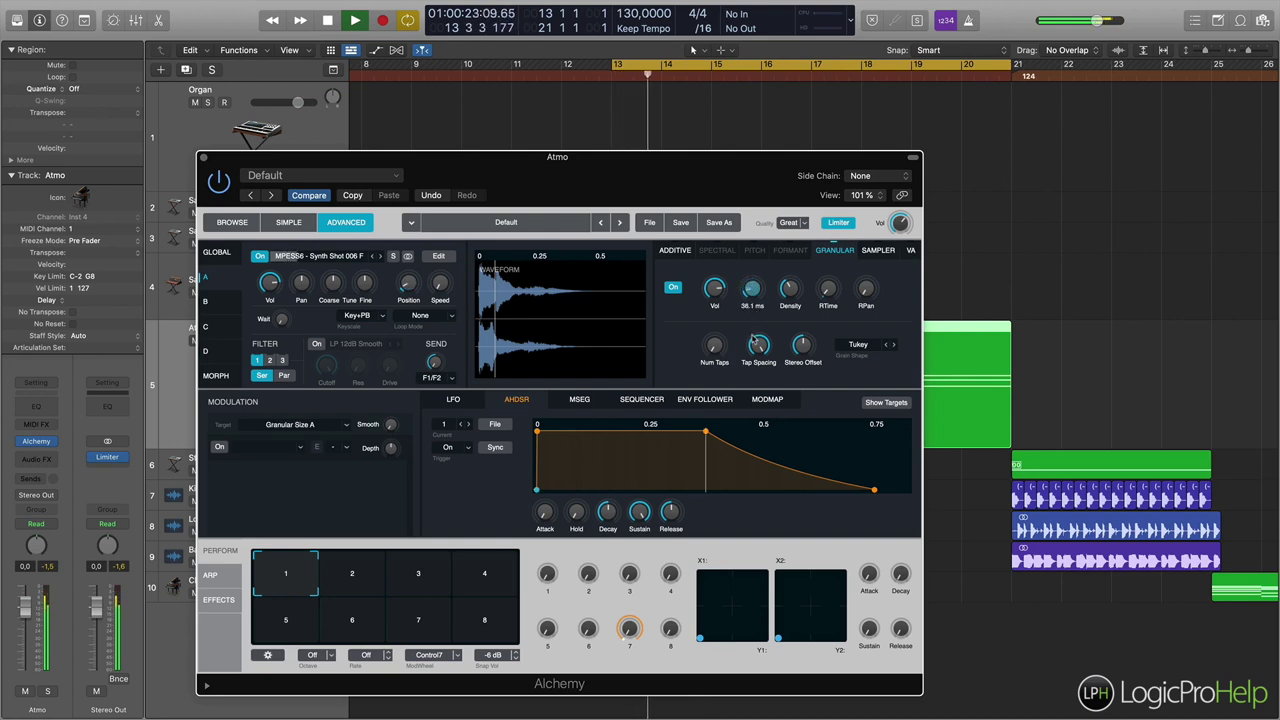
mouse_move(752, 290)
left_mouse_down()
mouse_move(761, 248)
mouse_move(756, 326)
mouse_move(757, 285)
mouse_move(754, 297)
left_mouse_up()
key("space")
Reduce source A's granular Density to 1 grain and audition the Atmo region
left_click(790, 289)
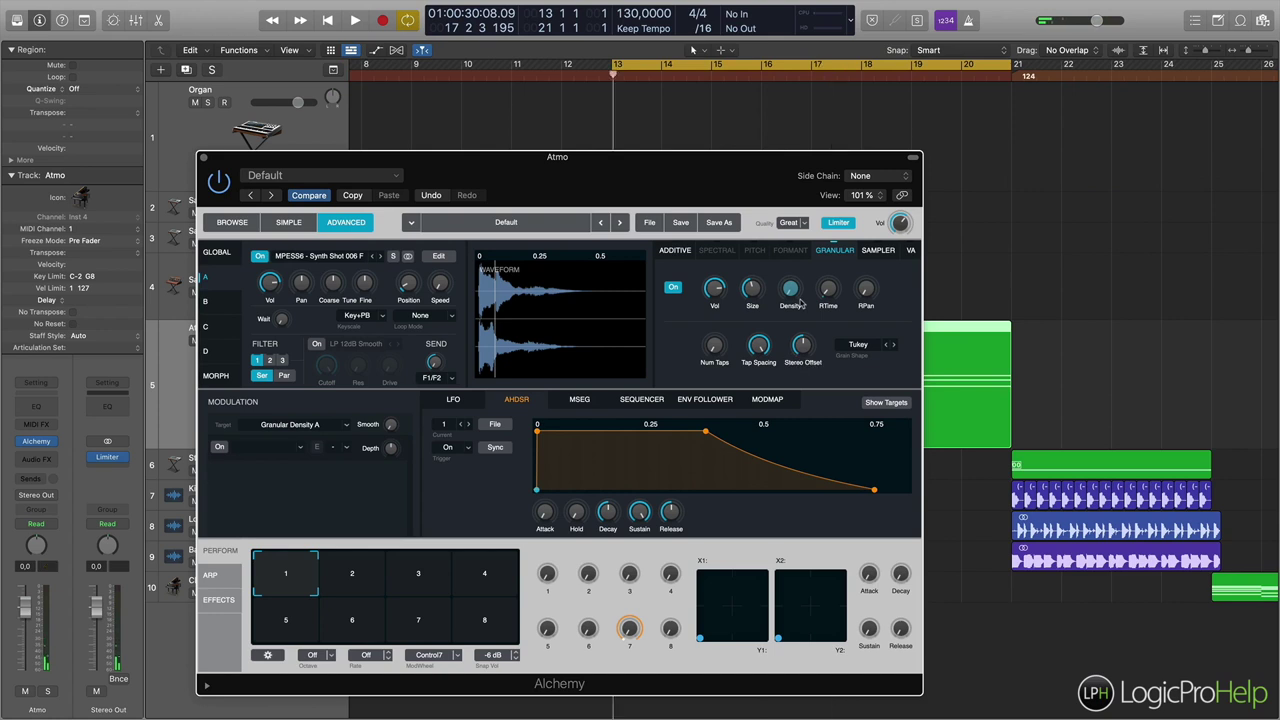
key("space")
key("space")
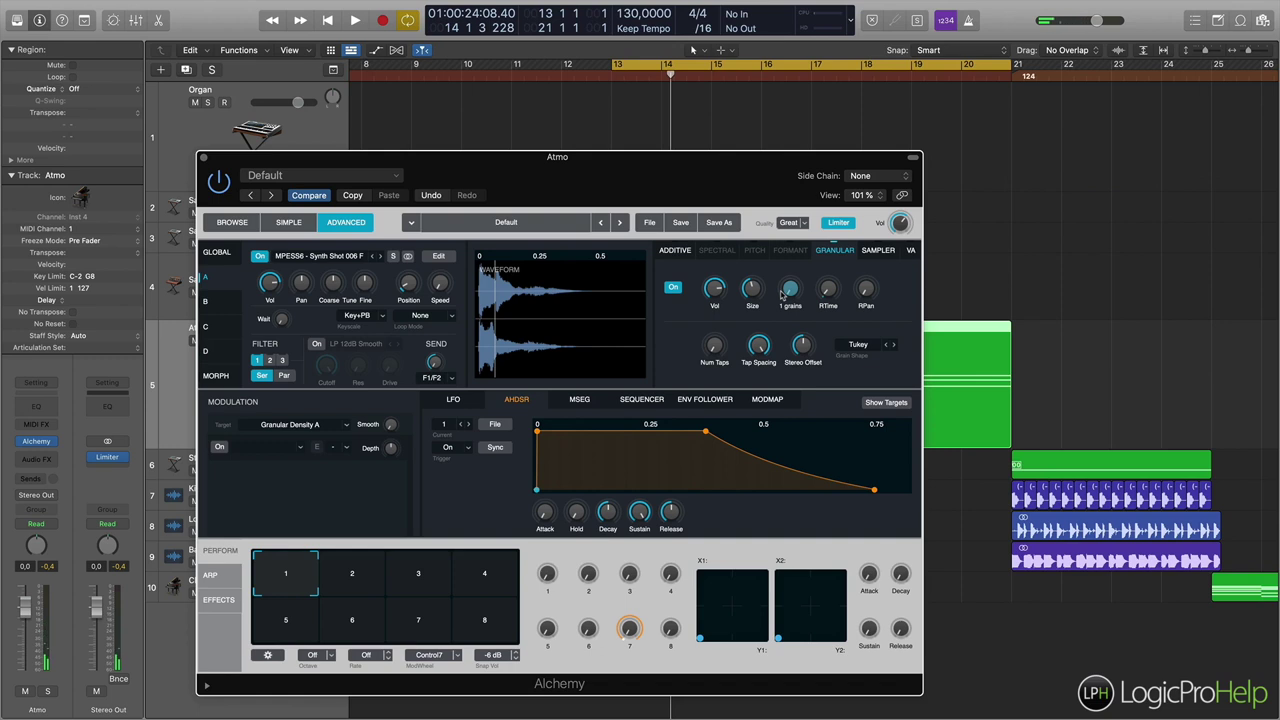
Vary source A's granular Size with a single grain, ending at about 51.2 ms, and audition each setting
mouse_move(741, 290)
key("space")
left_click_drag(757, 290, 758, 272)
key("space")
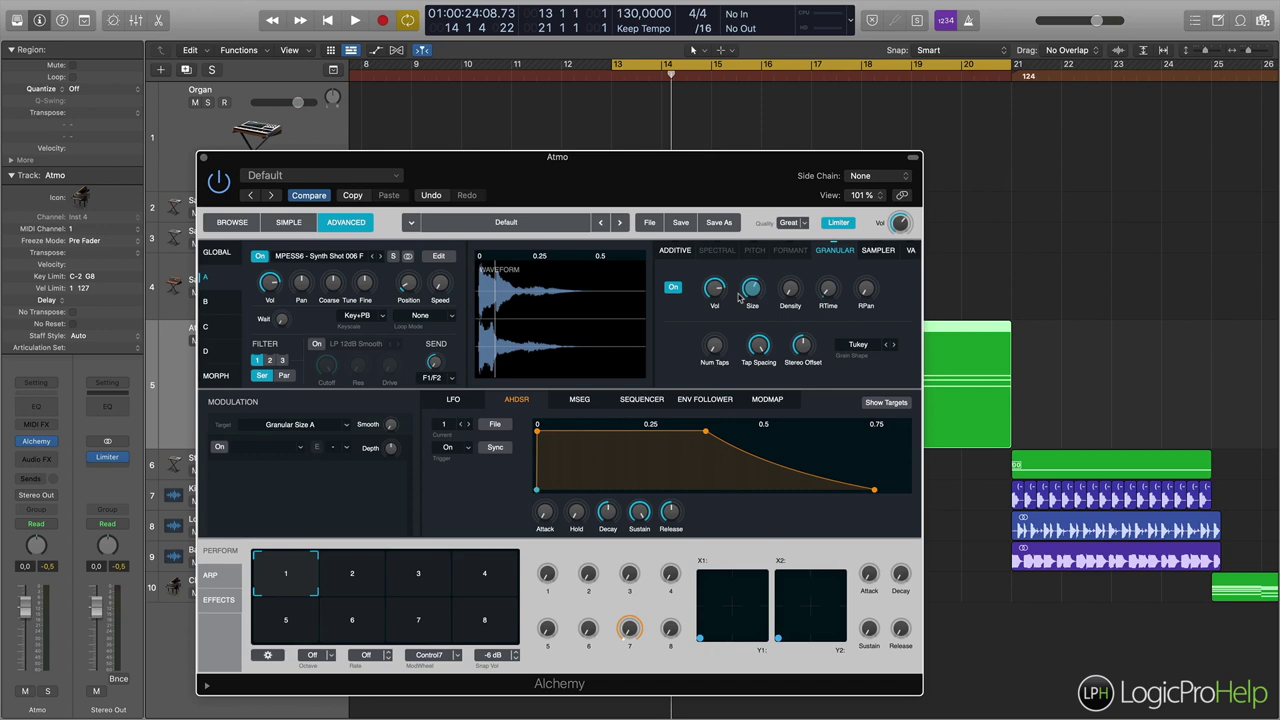
key("space")
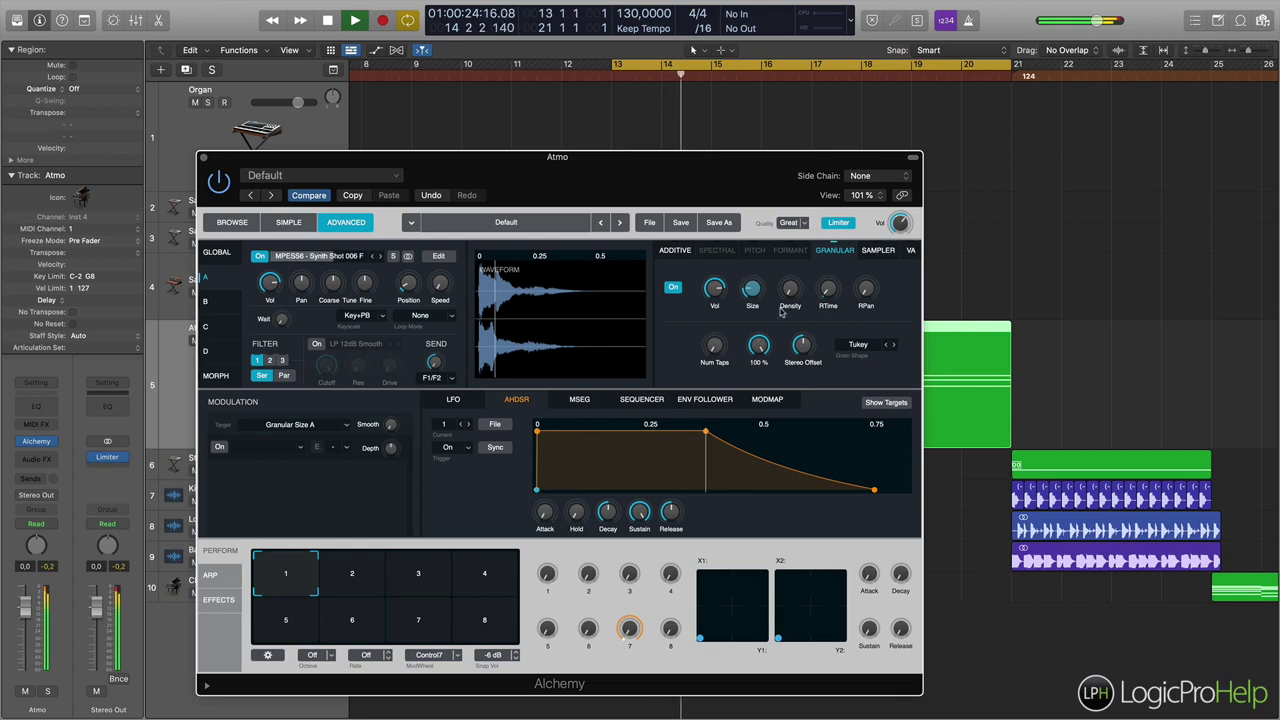
key("space")
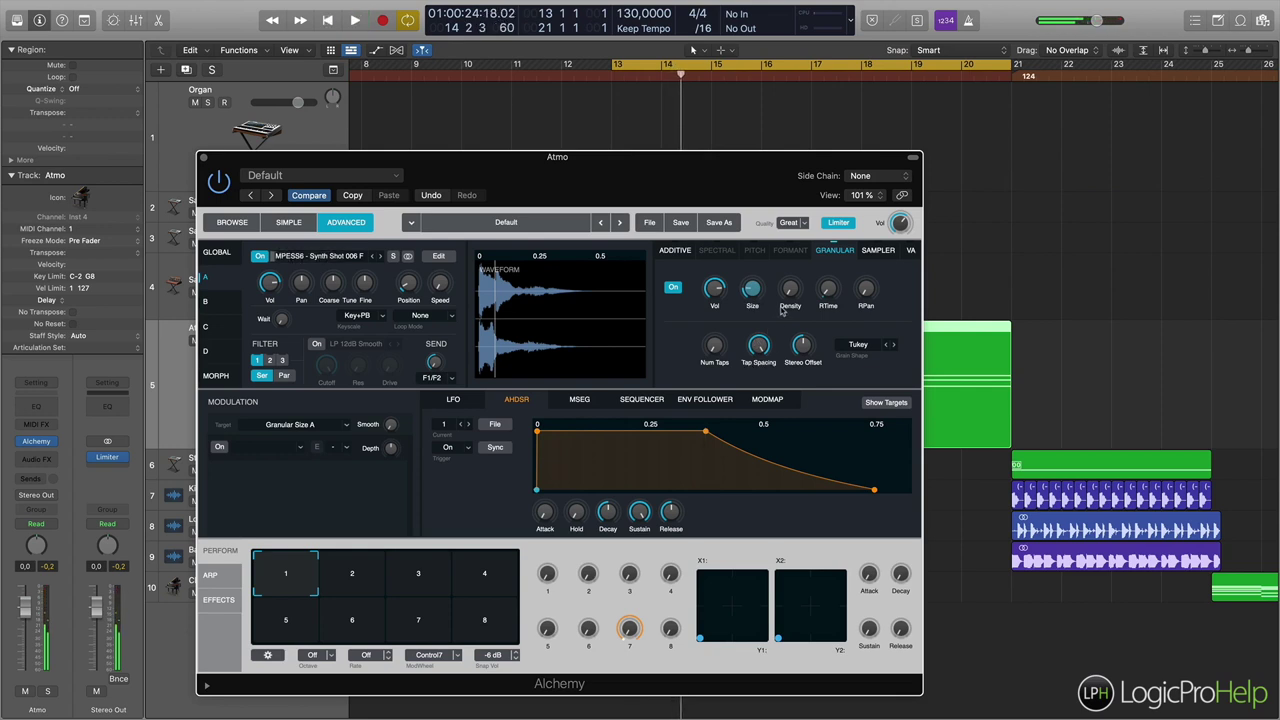
Raise source A's granular Density to several grains and increase the grain Size during playback
left_click_drag(798, 291, 799, 218)
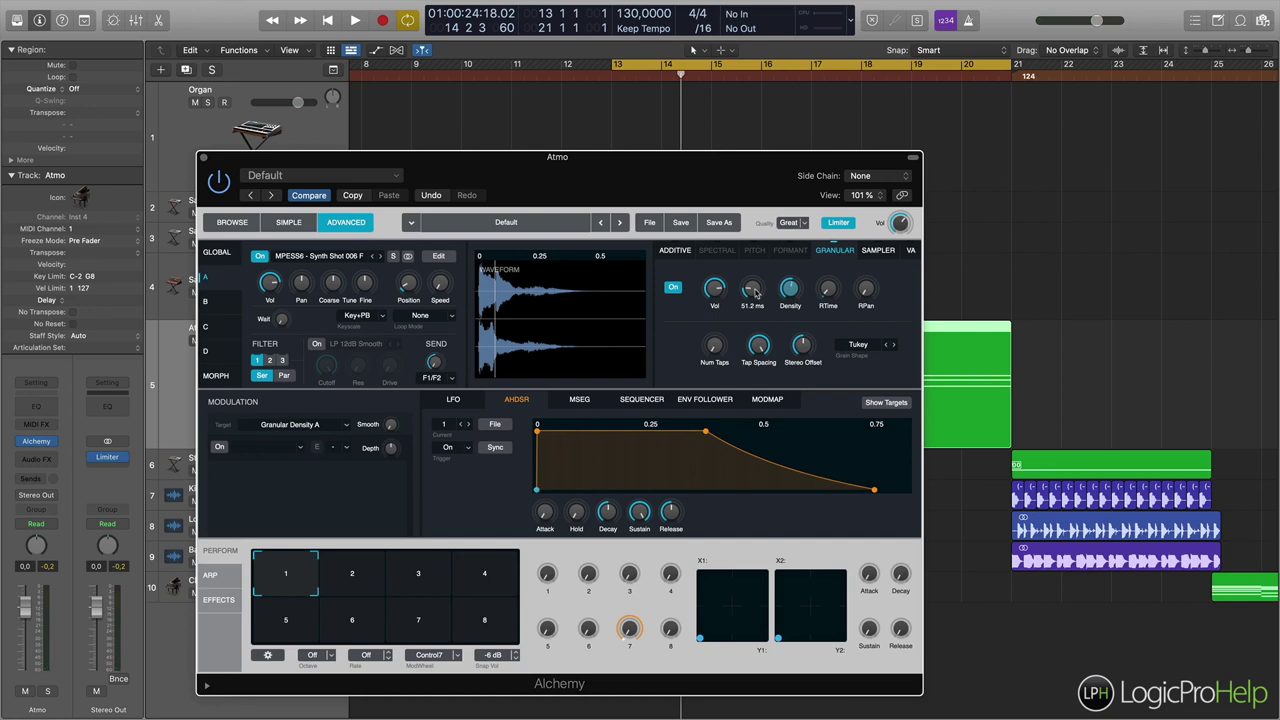
key("space")
left_click_drag(757, 290, 757, 268)
Set source A's granular RTime to about 38% and raise RPan, auditioning the Atmo region
left_click(827, 289)
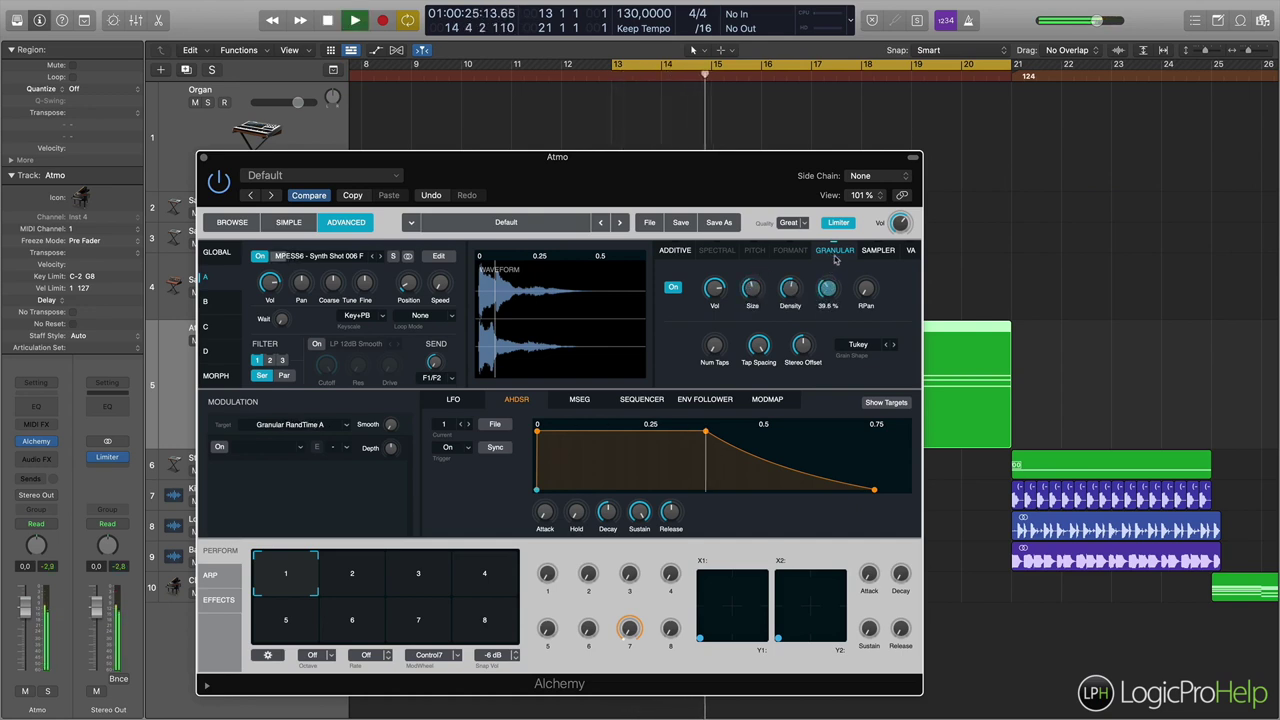
left_click_drag(866, 288, 876, 222)
key("space")
mouse_move(840, 296)
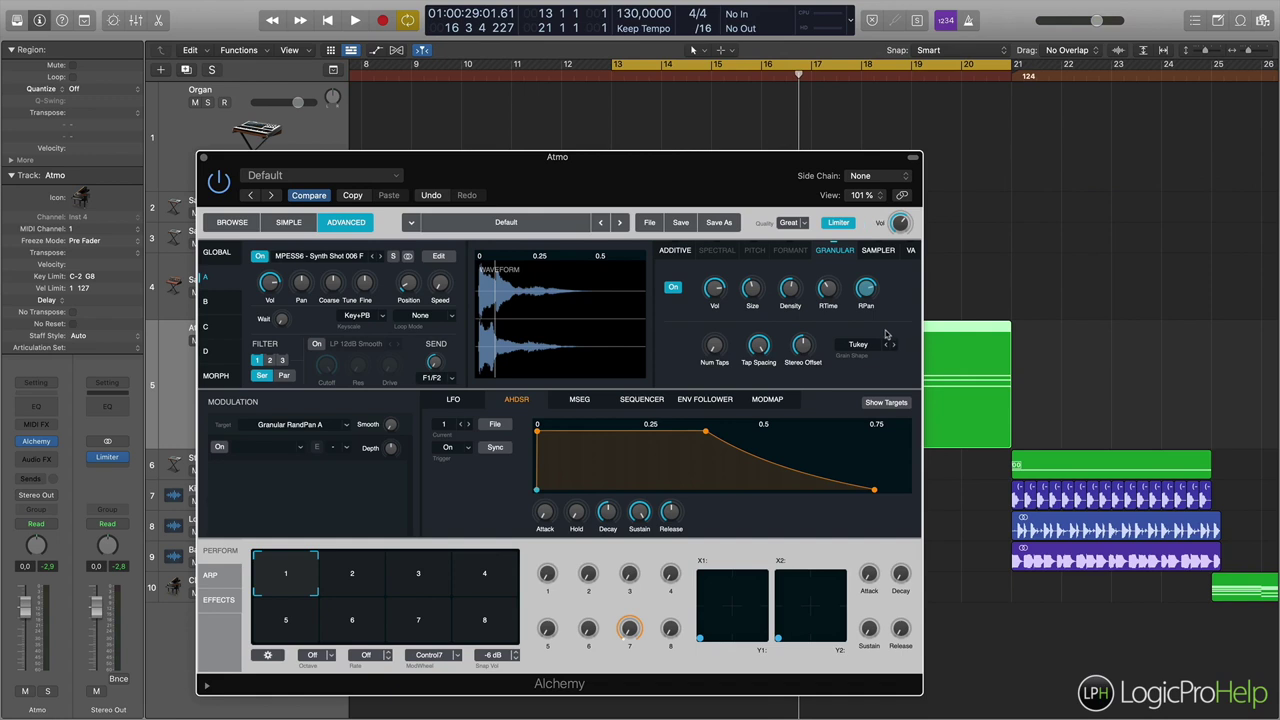
left_click(828, 290)
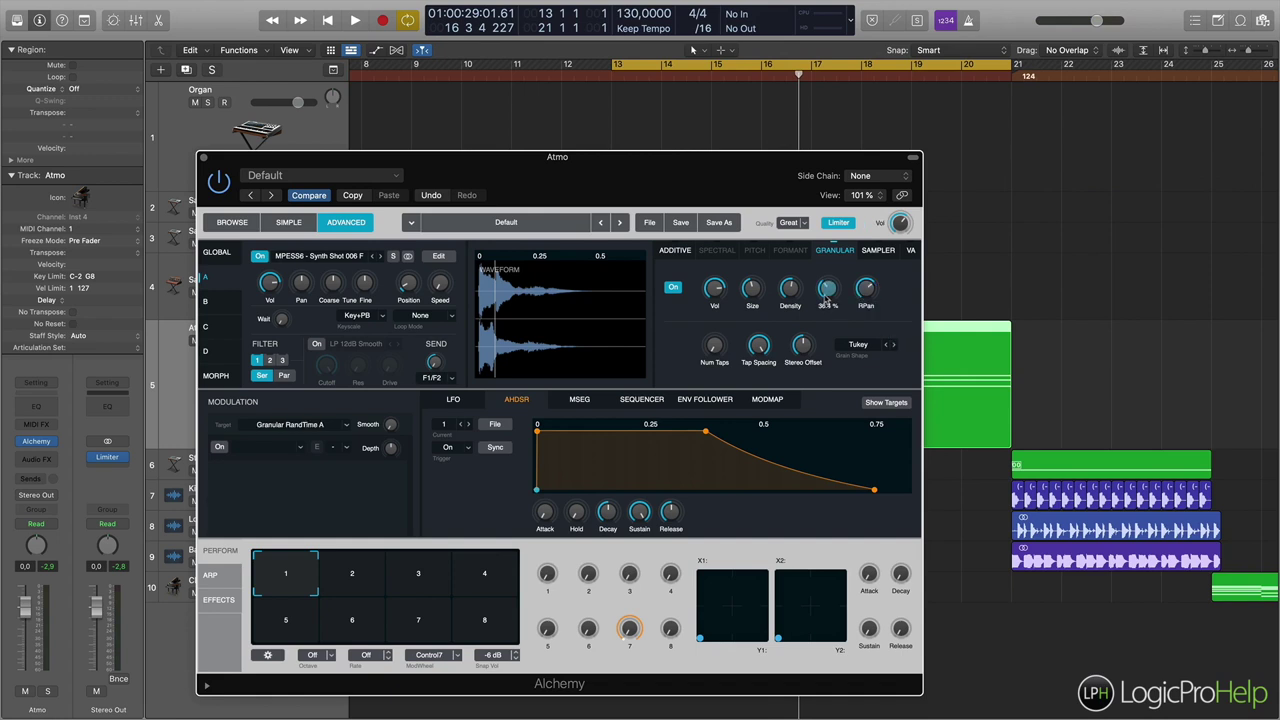
key("space")
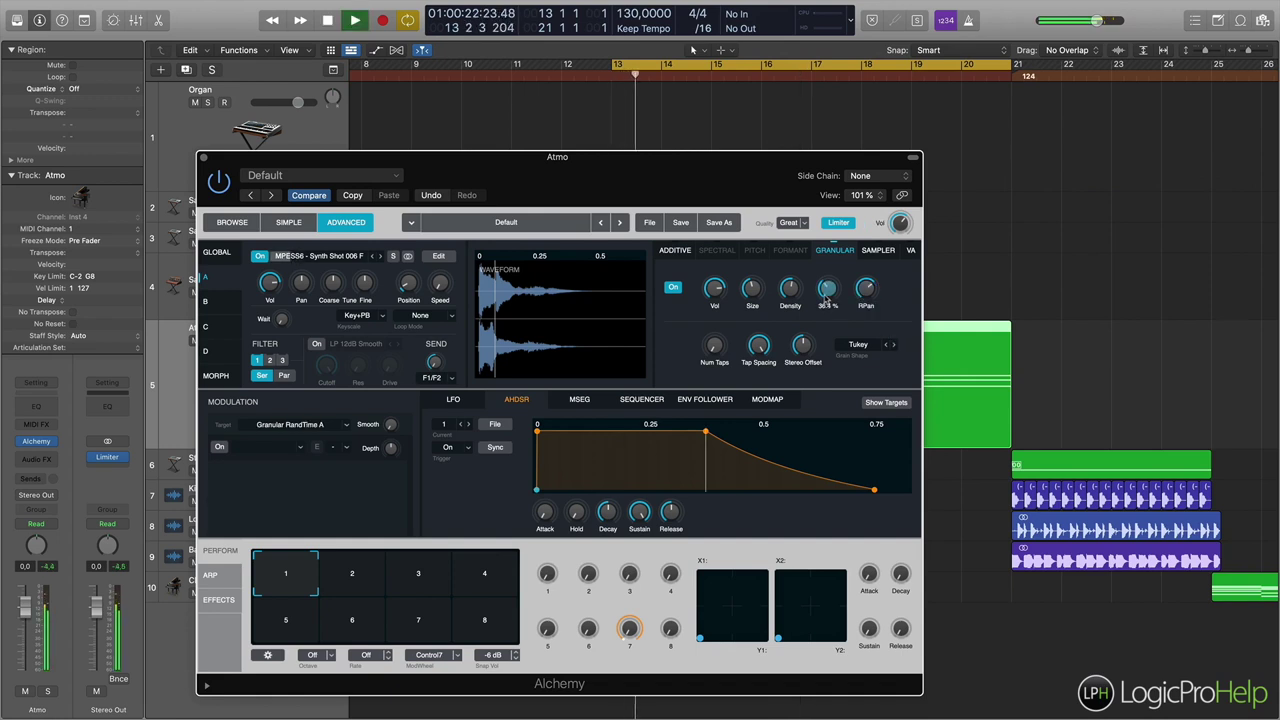
key("space")
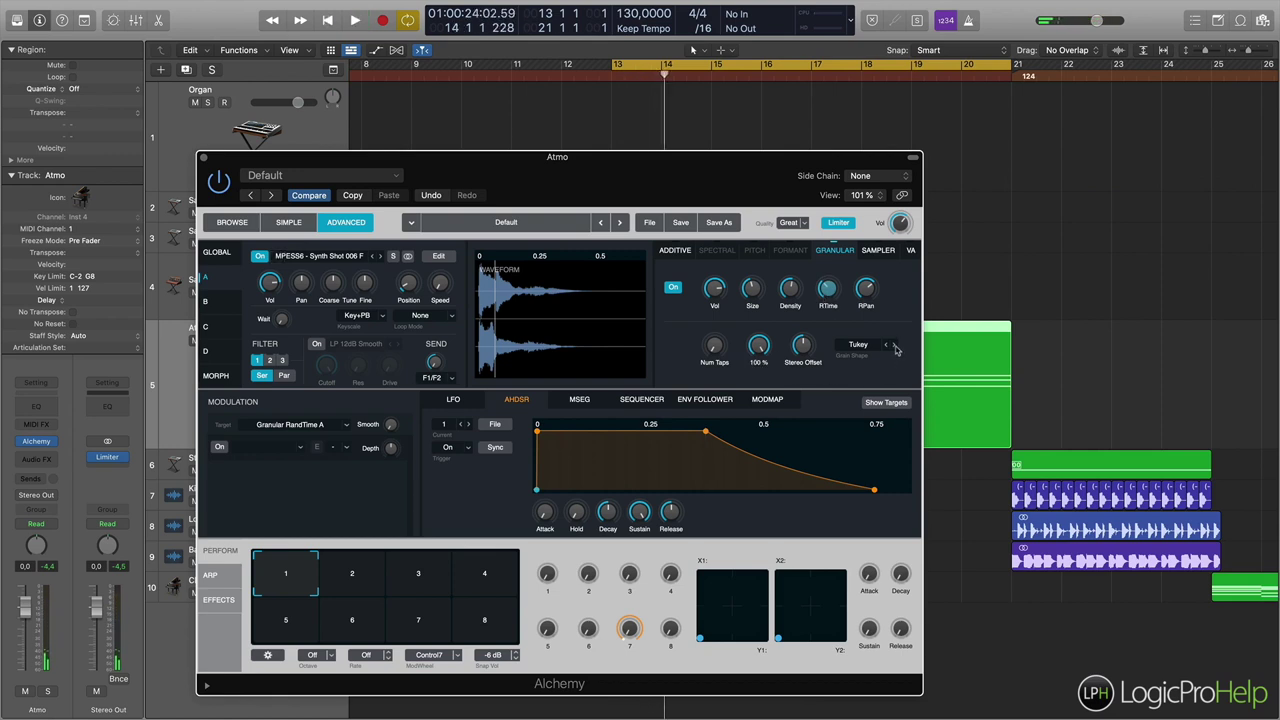
Audition source A's granular sound with the Triangle, Needle and Ramp Up grain shapes during playback
left_click(861, 349)
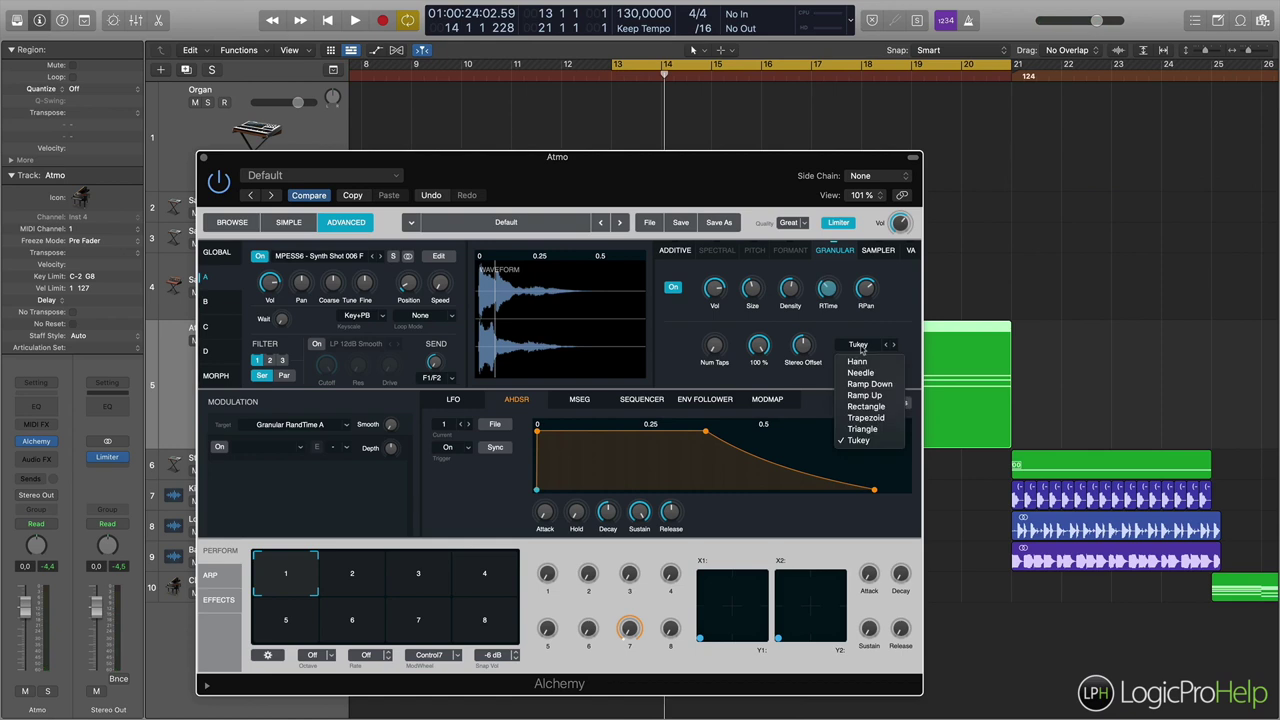
left_click(862, 429)
key("space")
left_click(885, 348)
left_click(860, 372)
left_click(860, 345)
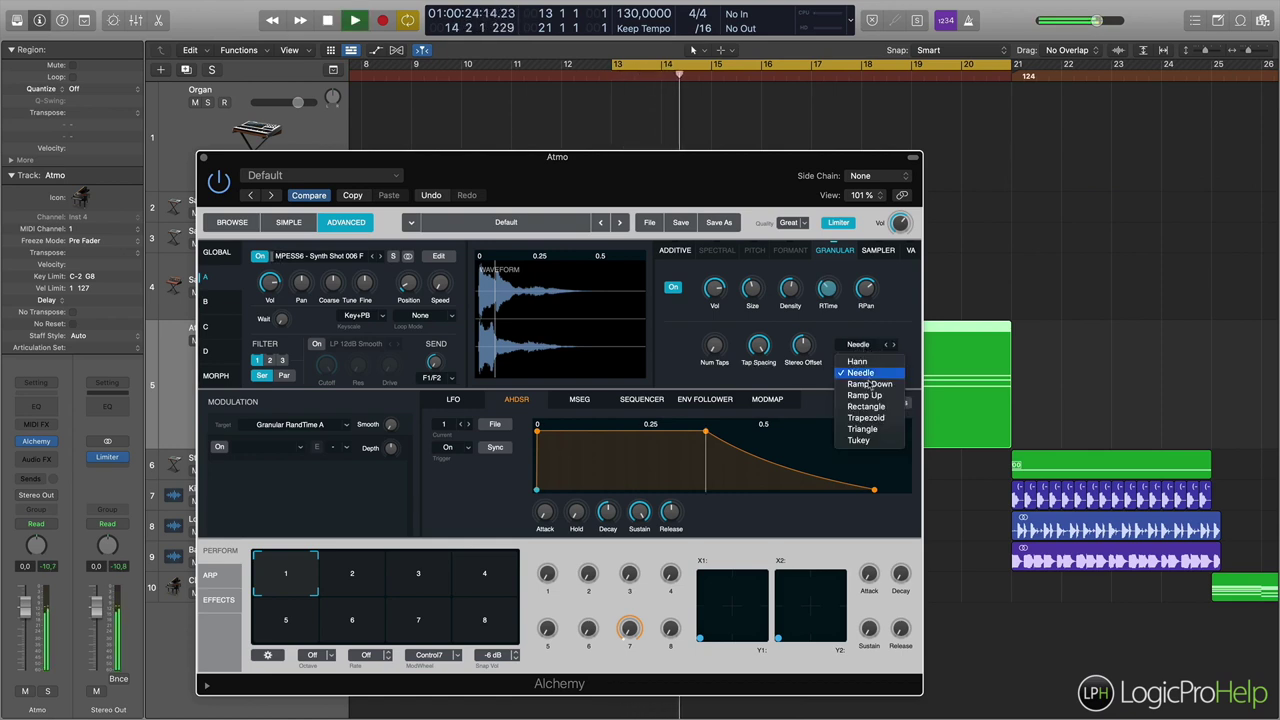
left_click(864, 395)
left_click(858, 344)
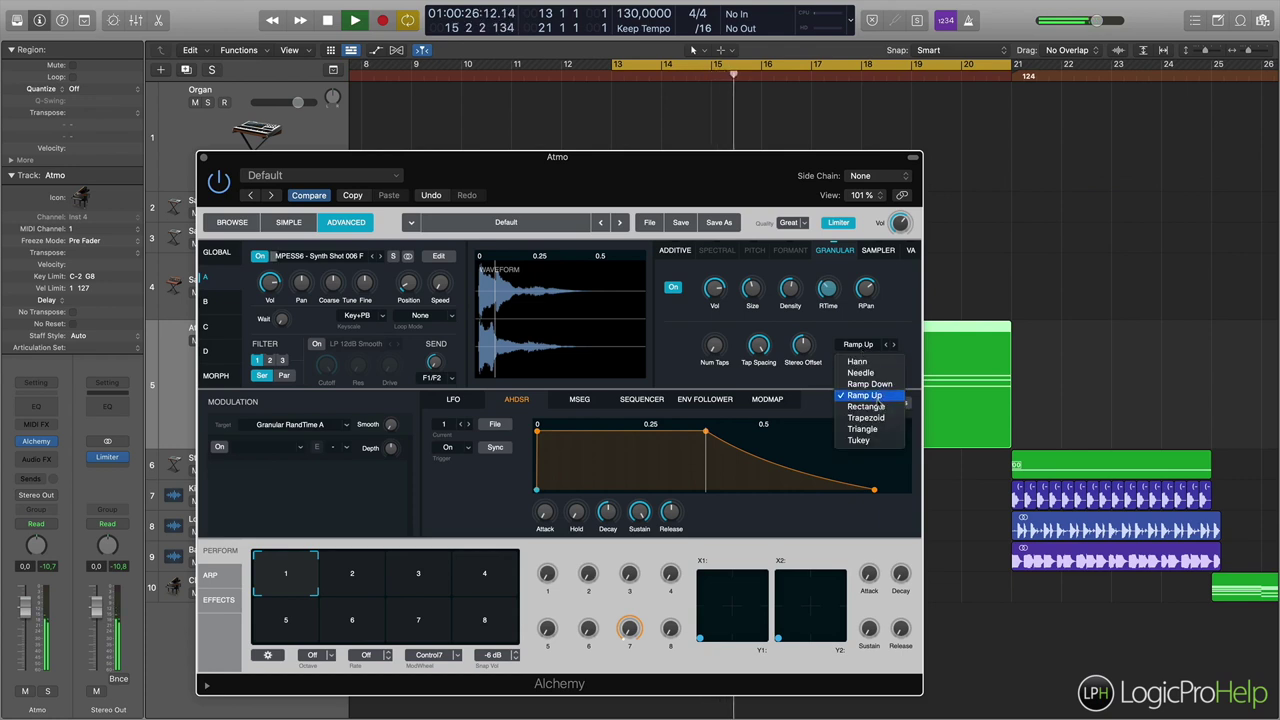
left_click(877, 399)
Cycle source A's grain shape through Triangle back to Tukey during playback and stop the song
left_click(886, 345)
left_click(894, 346)
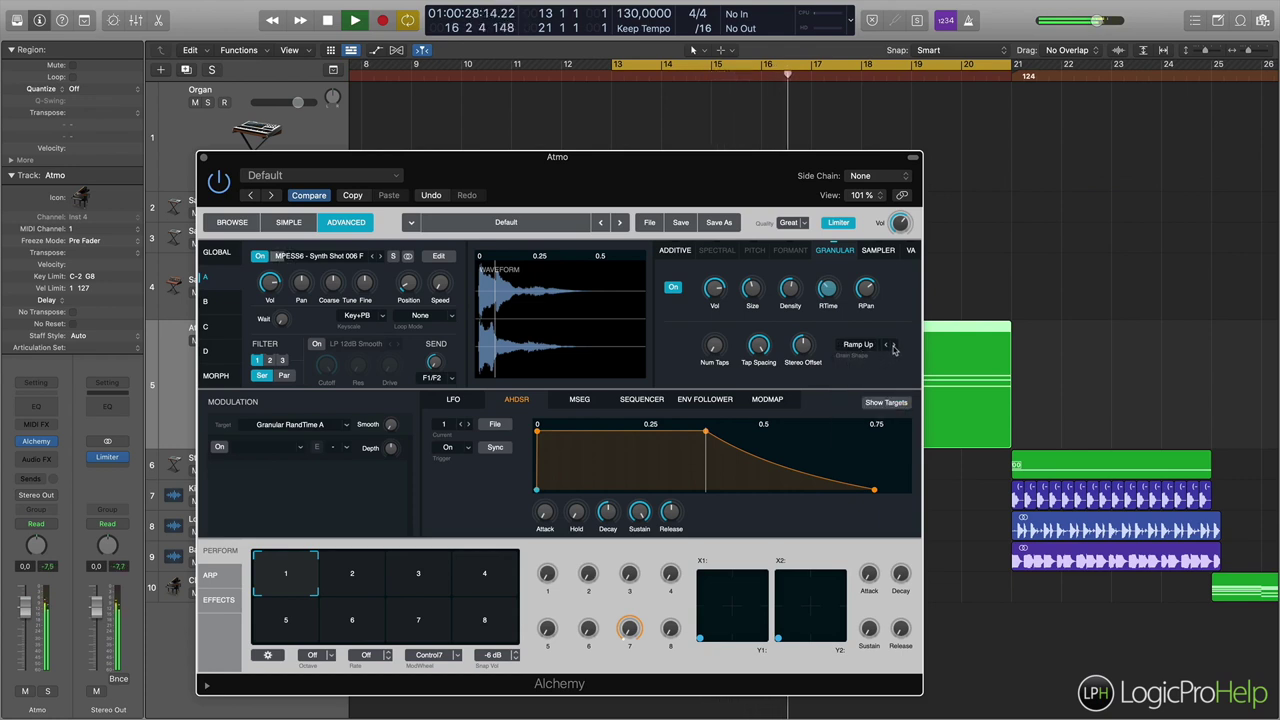
left_click(894, 346)
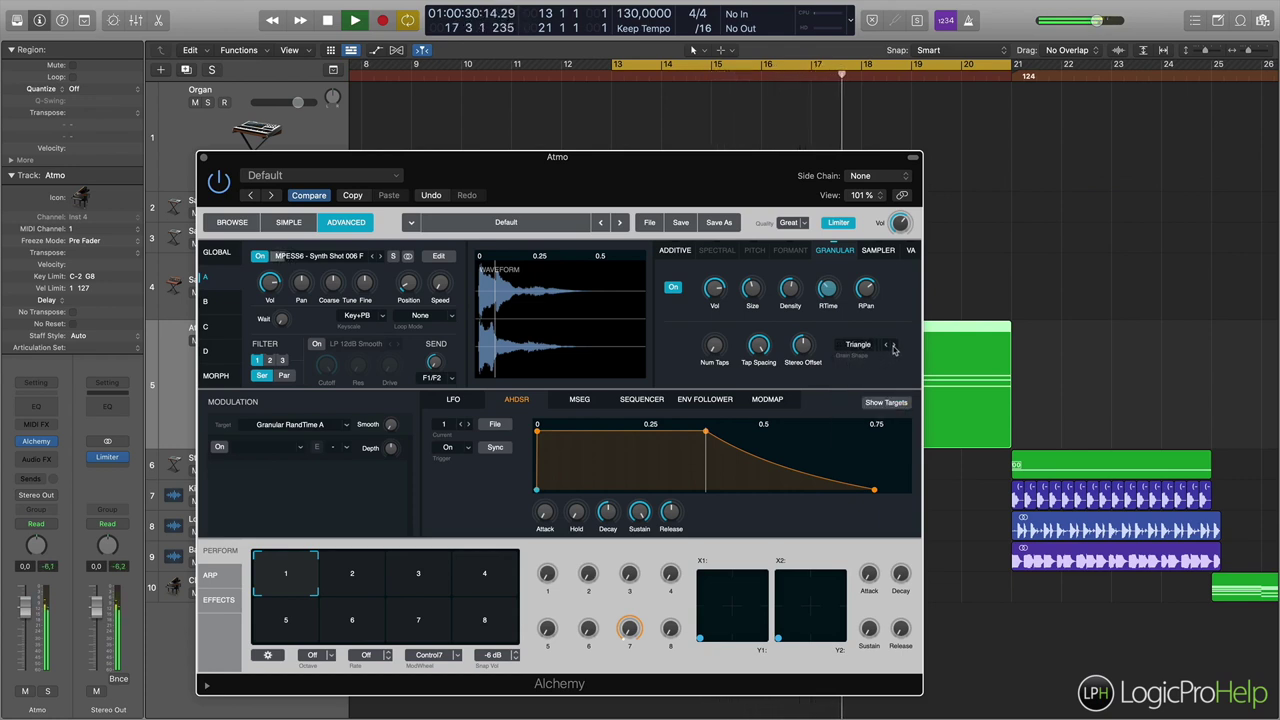
left_click(892, 347)
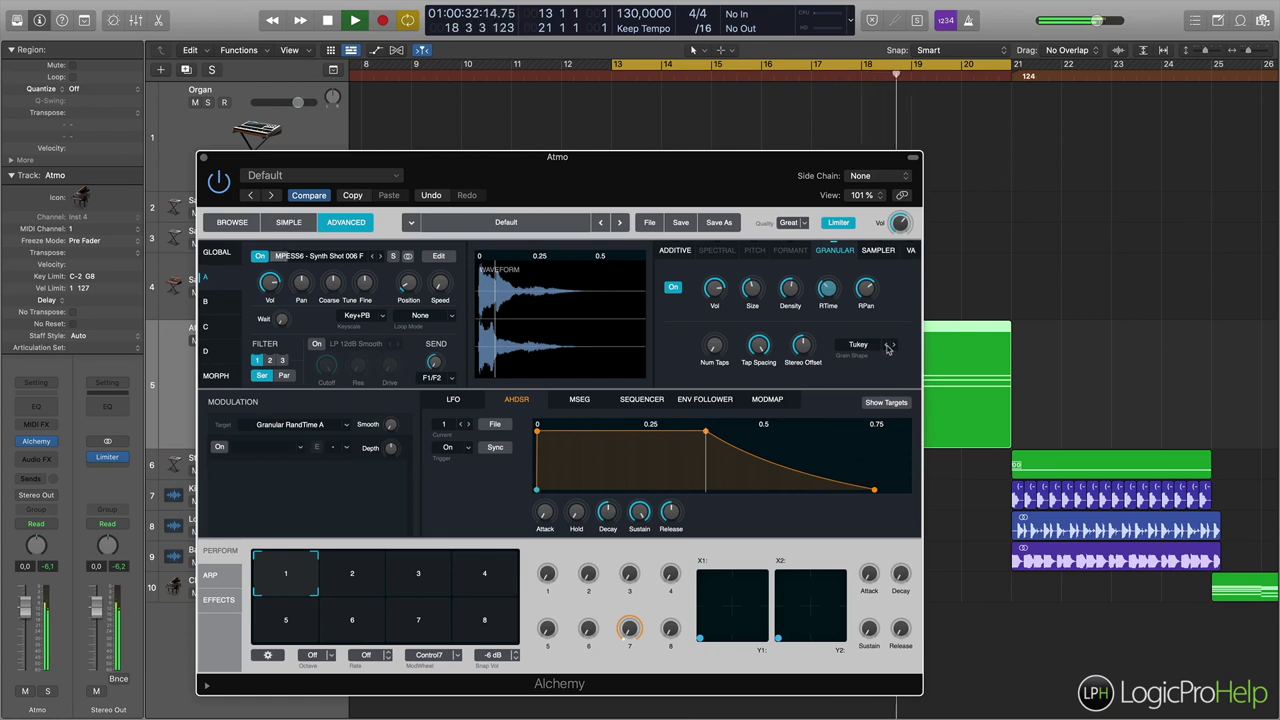
key("space")
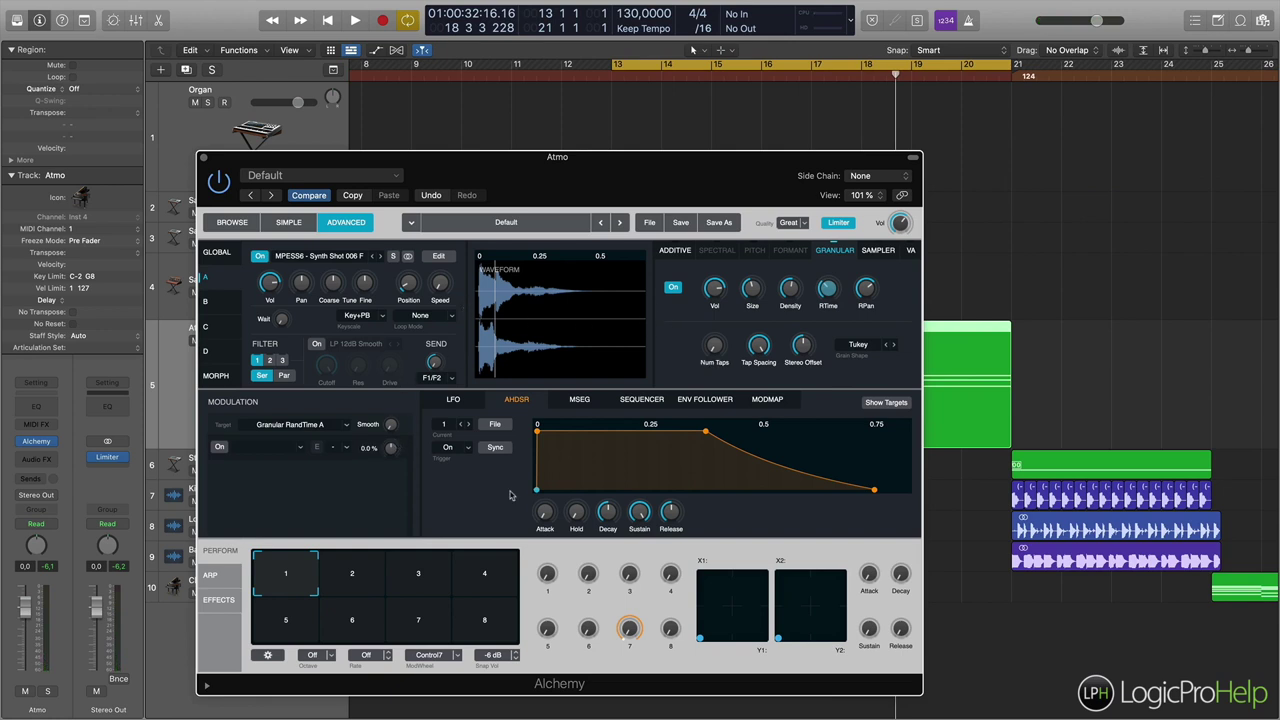
Assign LFO 1 as a modulator of source A's granular Size and raise its modulation Depth
left_click(752, 288)
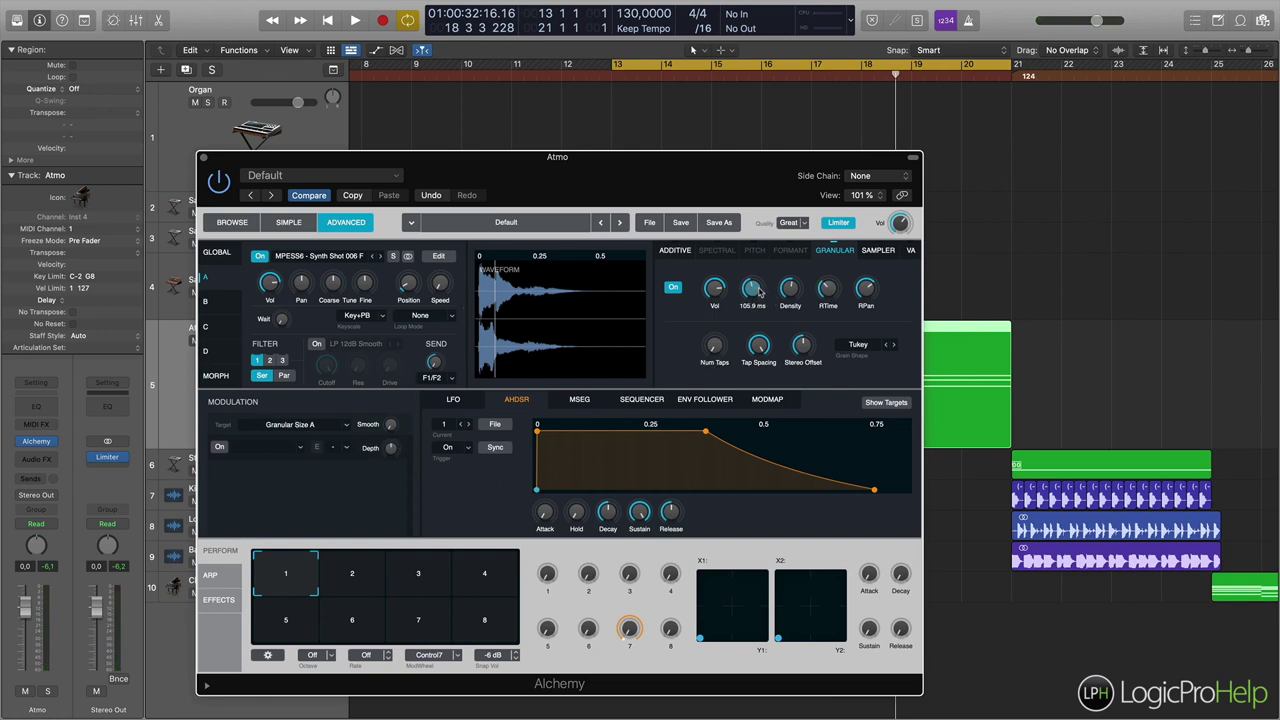
left_click(301, 449)
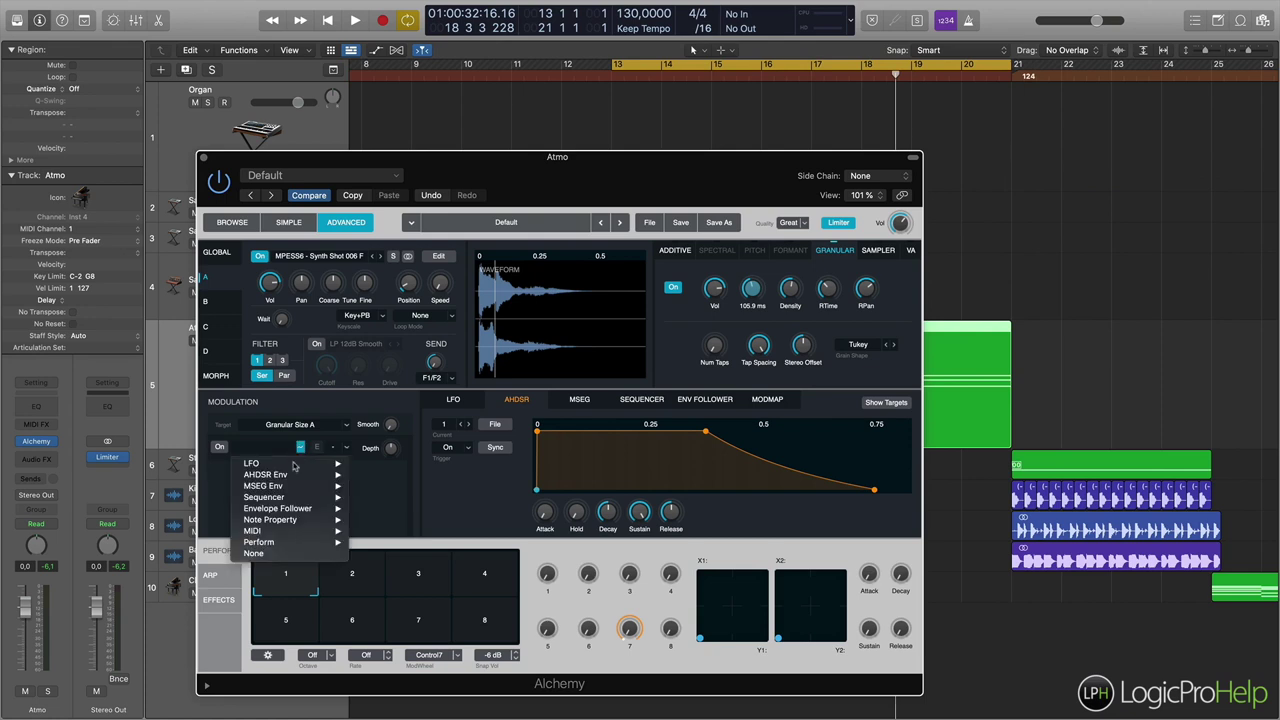
left_click(588, 421)
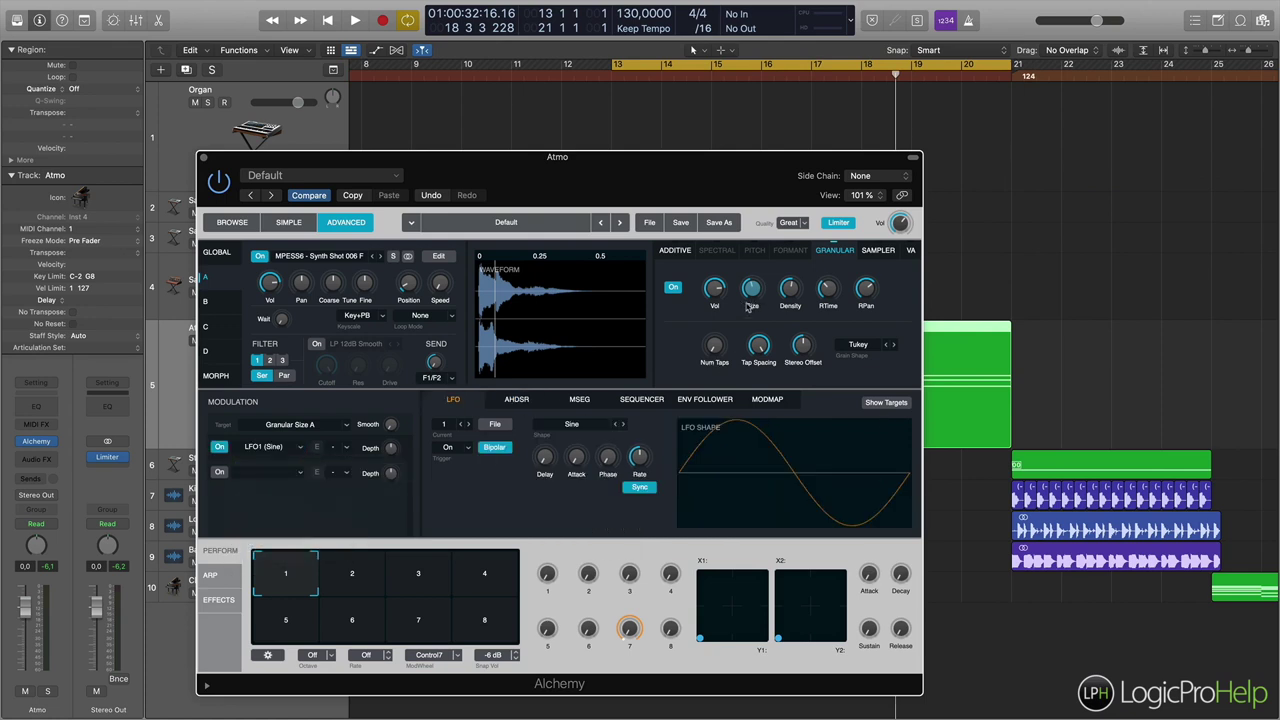
left_click_drag(394, 453, 397, 425)
Modulate source A's granular Density with LFO 1, raise the modulation Depth and audition the Atmo region
left_click(790, 289)
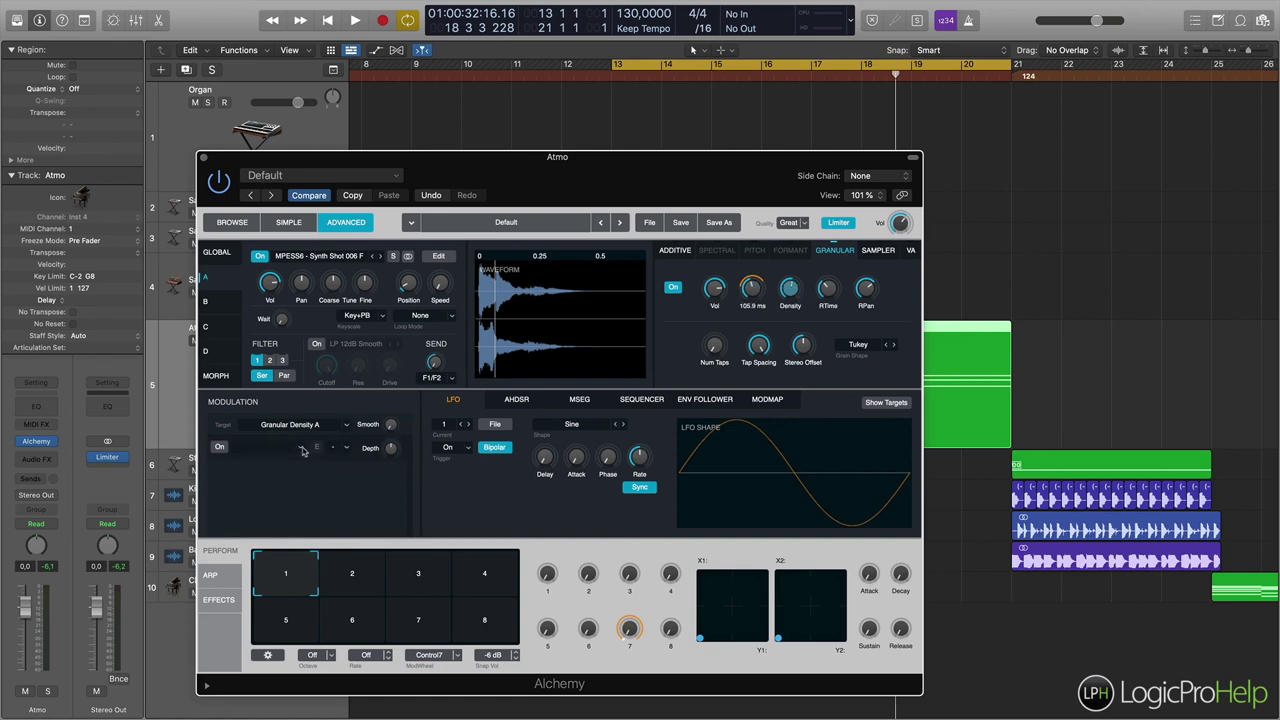
left_click(303, 450)
mouse_move(320, 461)
left_click(378, 462)
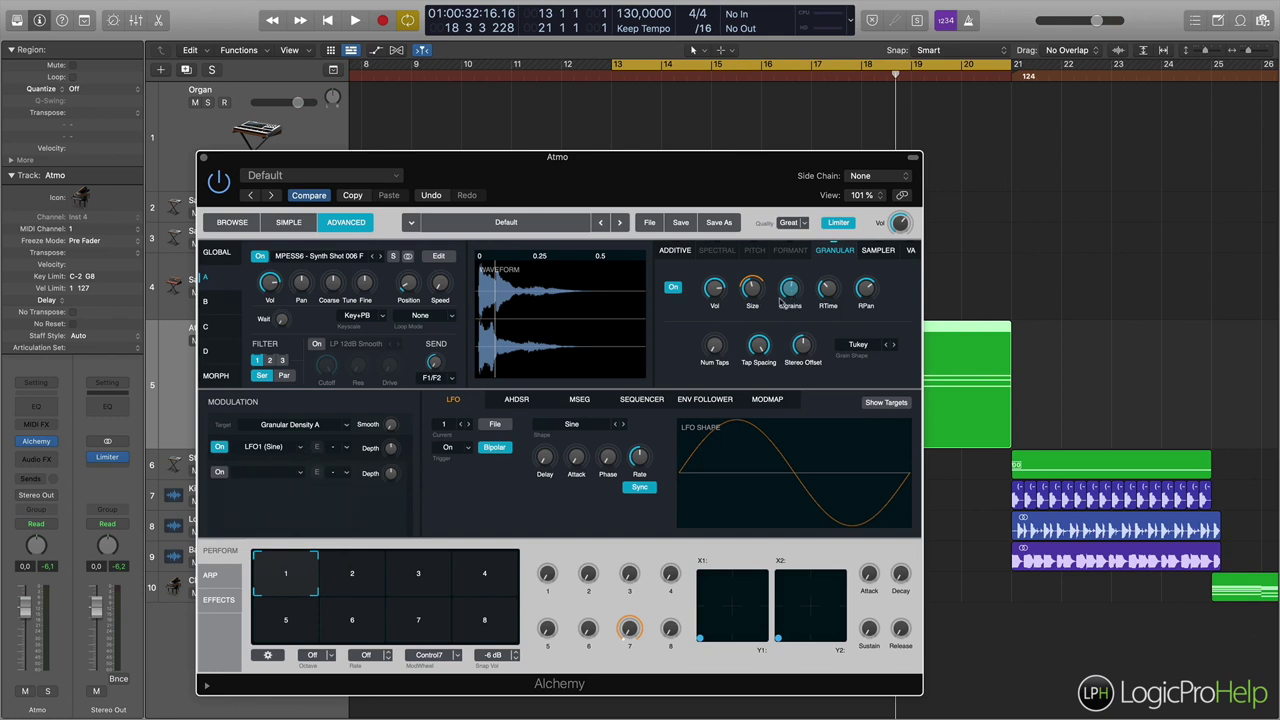
left_click_drag(391, 448, 404, 423)
key("space")
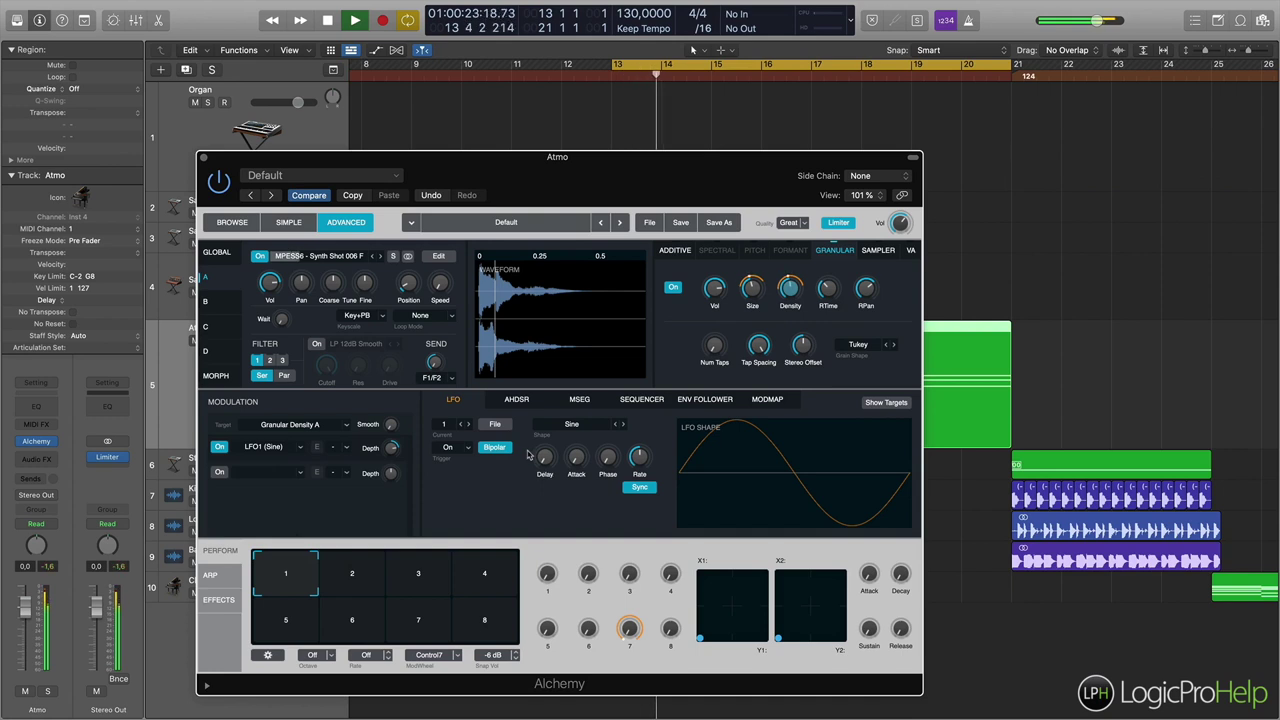
key("space")
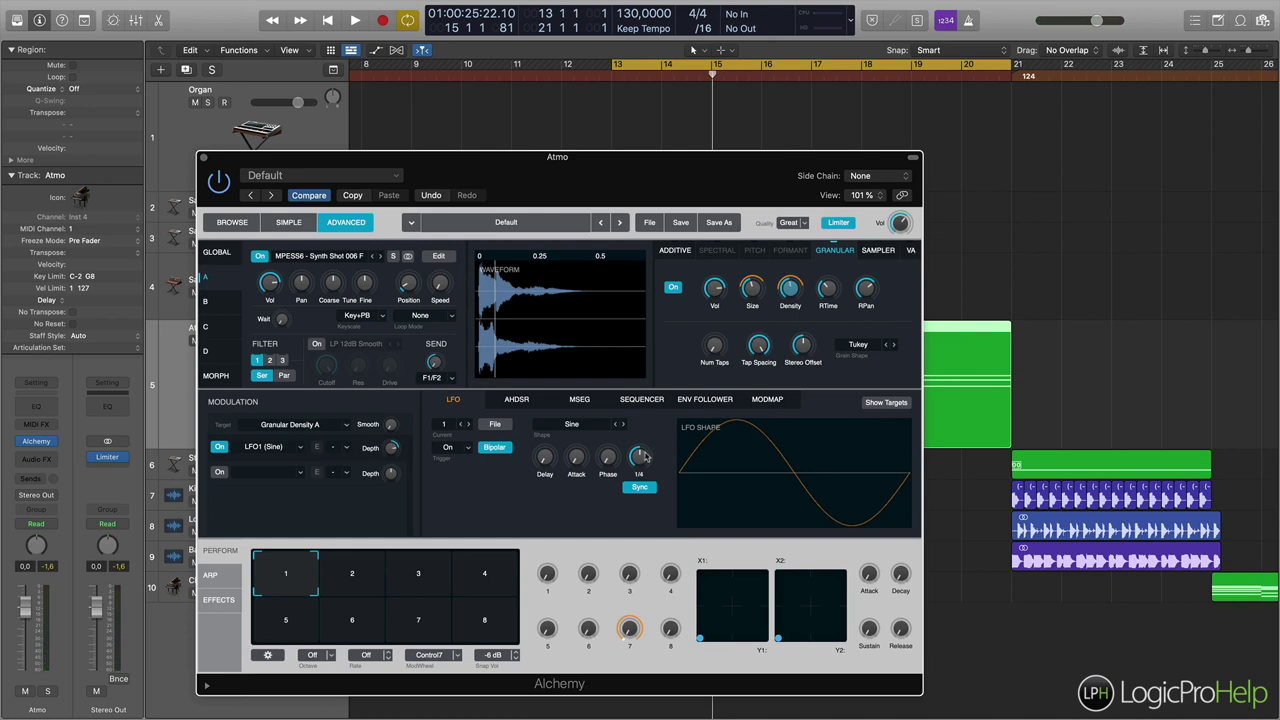
Turn off tempo sync for LFO 1 and adjust its Rate while auditioning the Atmo region
left_click(640, 489)
key("space")
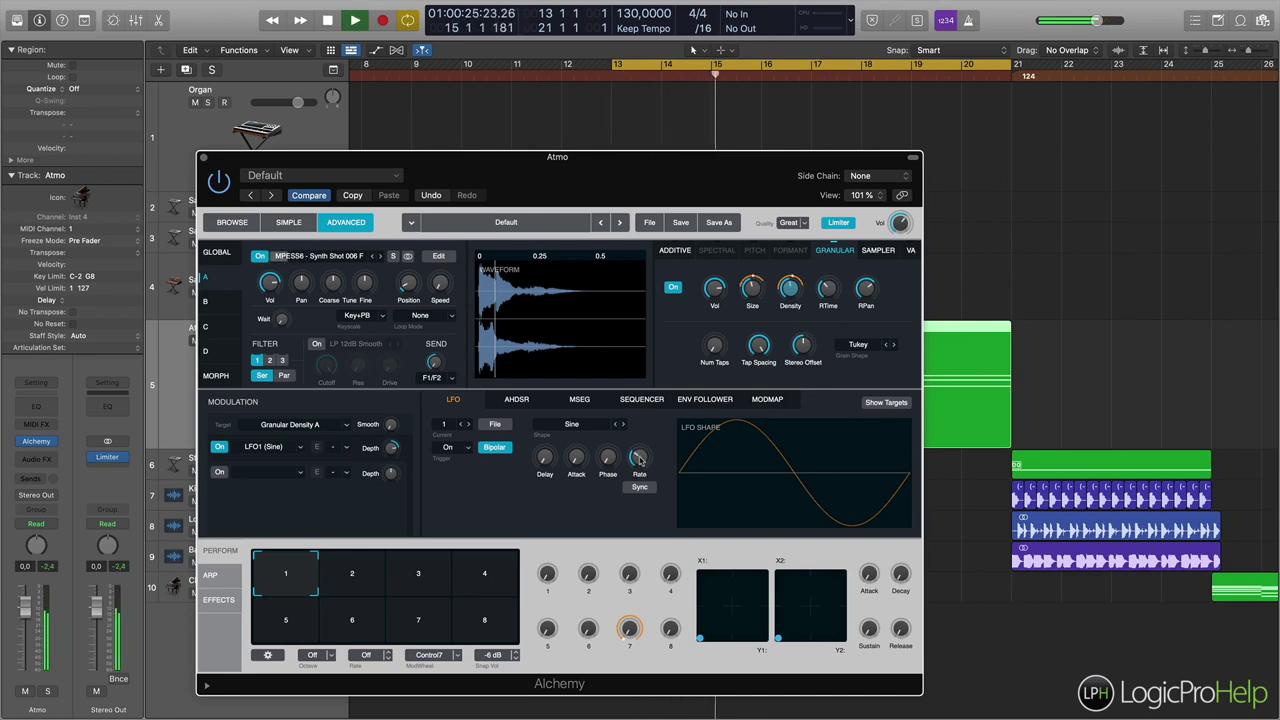
scroll(638, 459, "down", 5)
scroll(638, 459, "down", 3)
scroll(638, 460, "down", 1)
mouse_move(638, 466)
left_mouse_down()
mouse_move(638, 479)
mouse_move(640, 464)
left_mouse_up()
key("space")
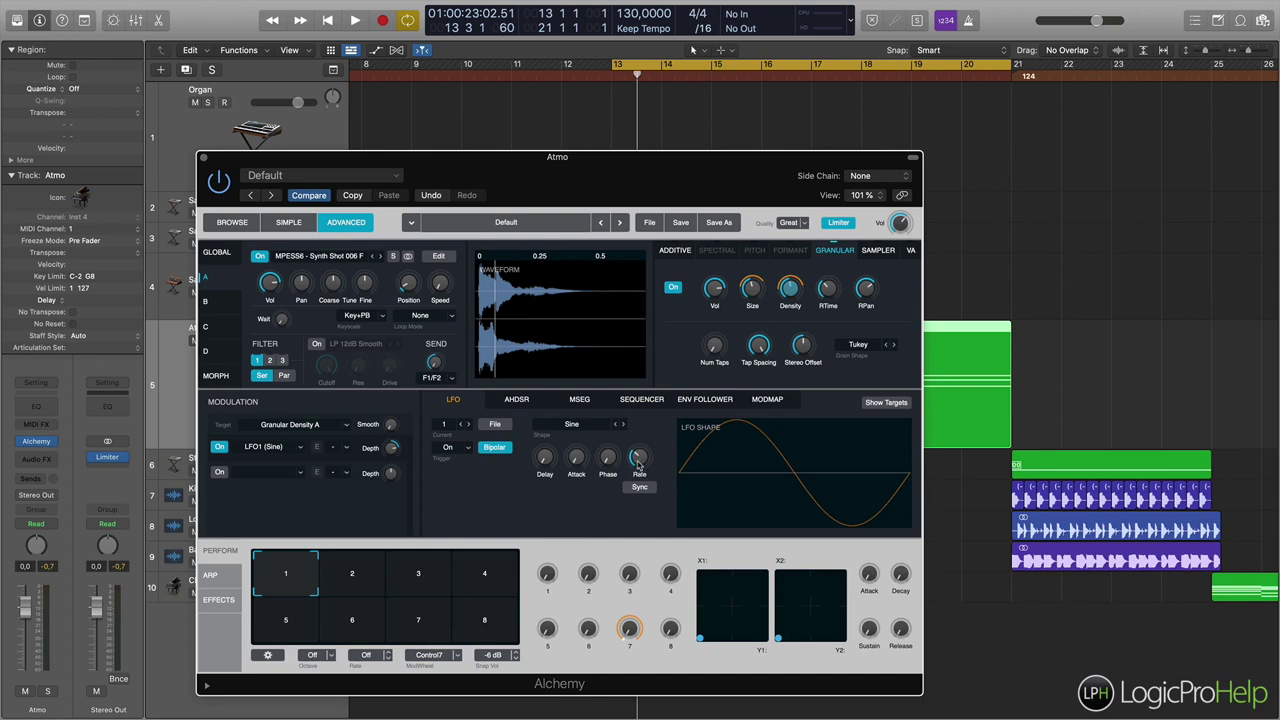
Reselect source A's granular Size as the modulation target and fine-tune the LFO Rate
left_click(444, 426)
left_click(494, 415)
left_click(754, 289)
left_click_drag(644, 464, 645, 470)
Show the global settings, enable filter 1 with LP 12dB Smooth and audition the Atmo region
left_click(218, 256)
left_click(596, 270)
left_click(601, 254)
left_click(570, 296)
key("space")
key("space")
Set filter 1 to Formant with Amount at 100% and adjust its Cutoff during playback
left_click(600, 268)
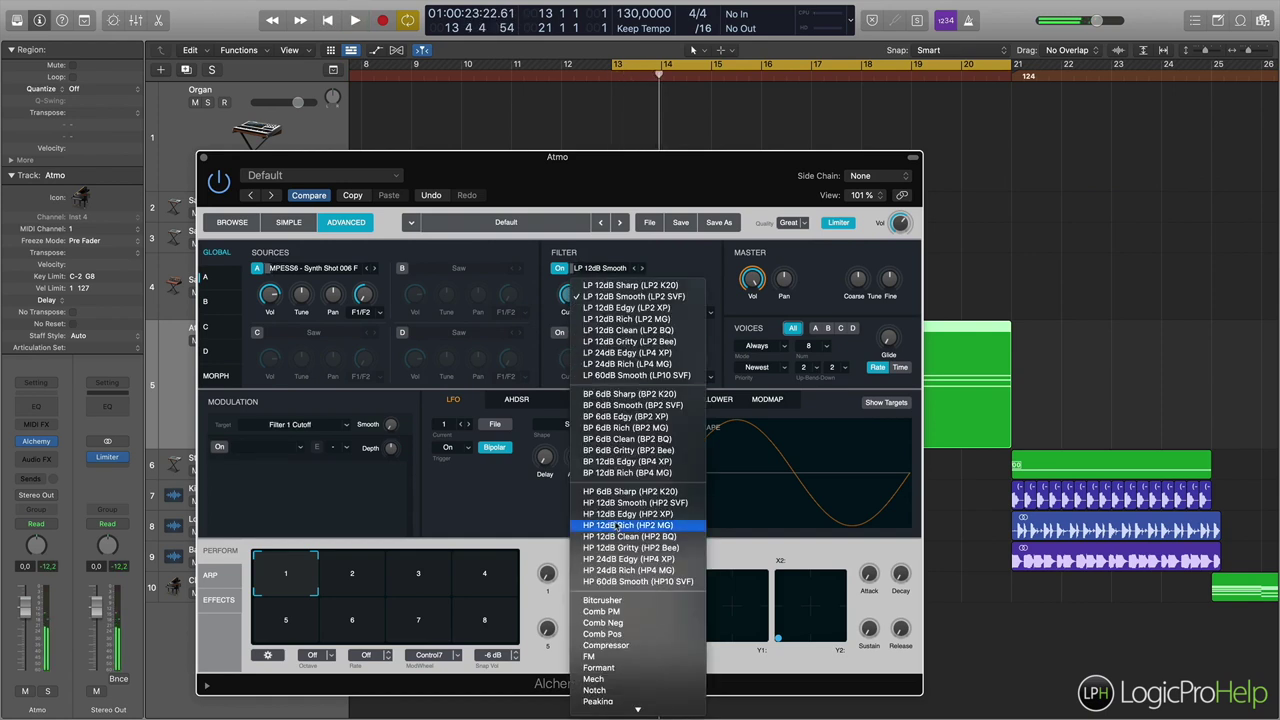
left_click(606, 672)
key("space")
left_click(600, 294)
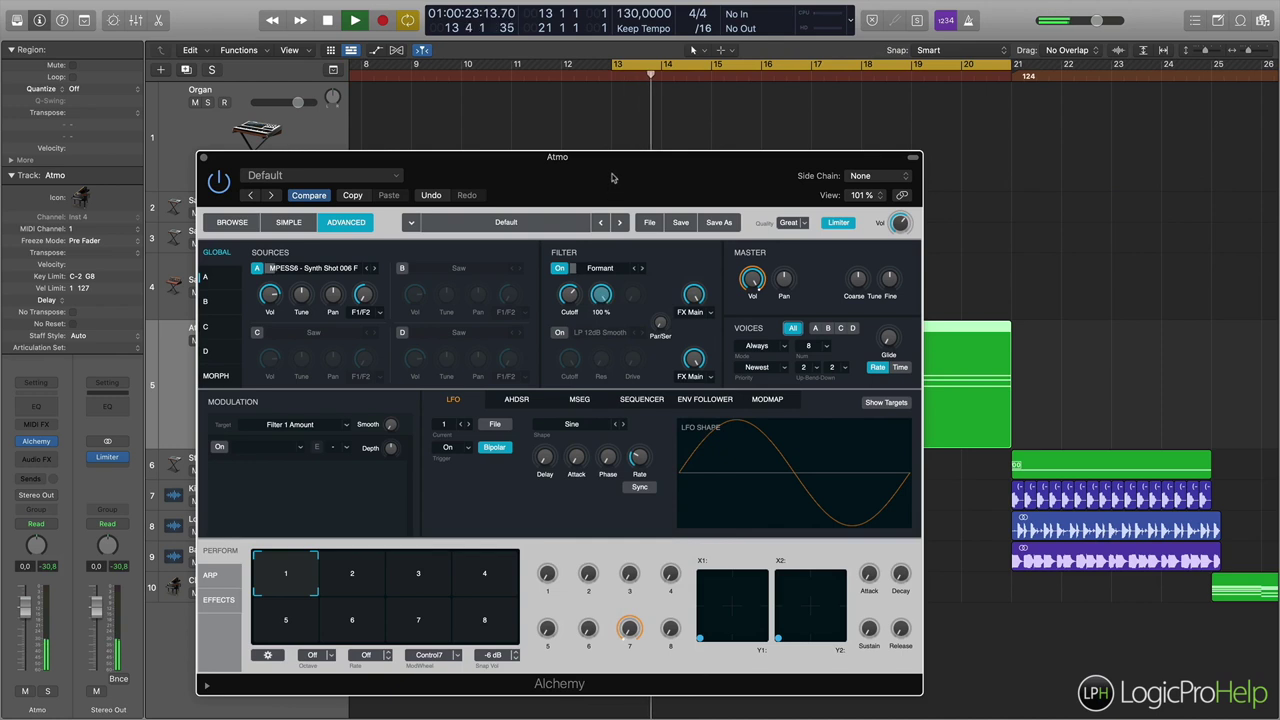
left_click(569, 295)
left_click_drag(576, 312, 576, 324)
key("space")
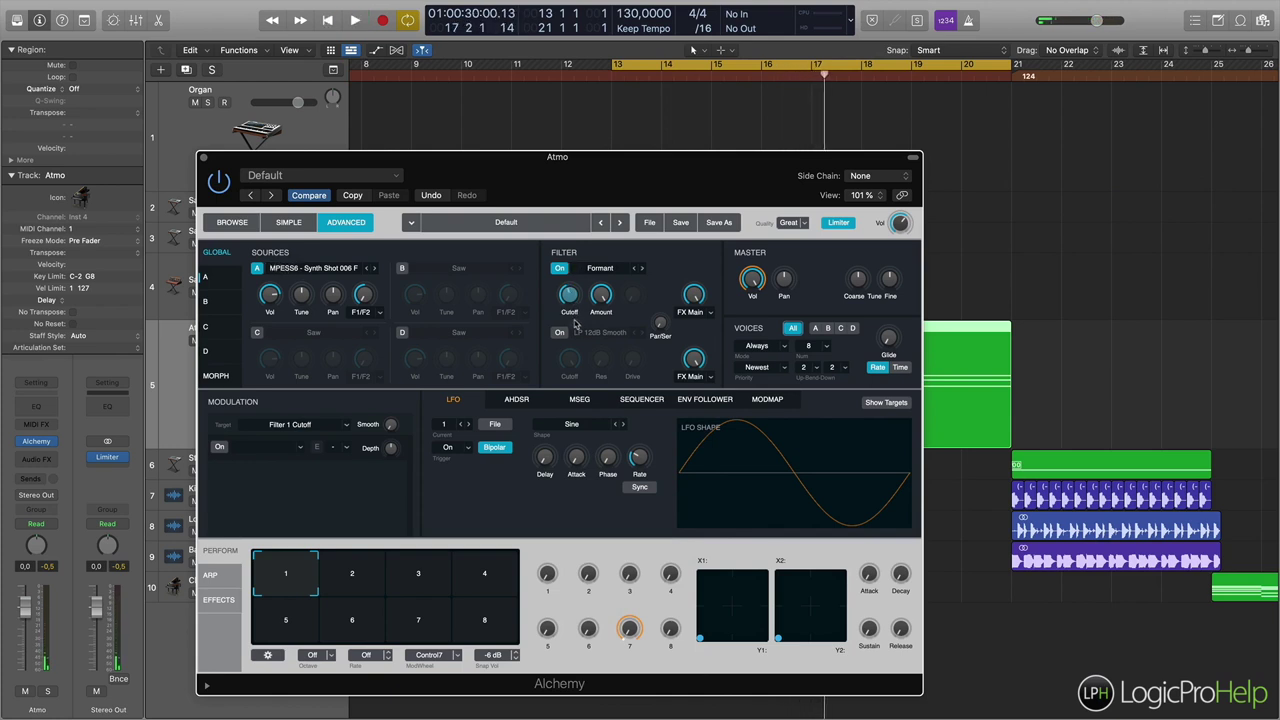
Open the Atmo region in the Piano Roll, delete its two lower notes and play the remaining one
left_click_drag(467, 166, 665, 475)
double_click(702, 338)
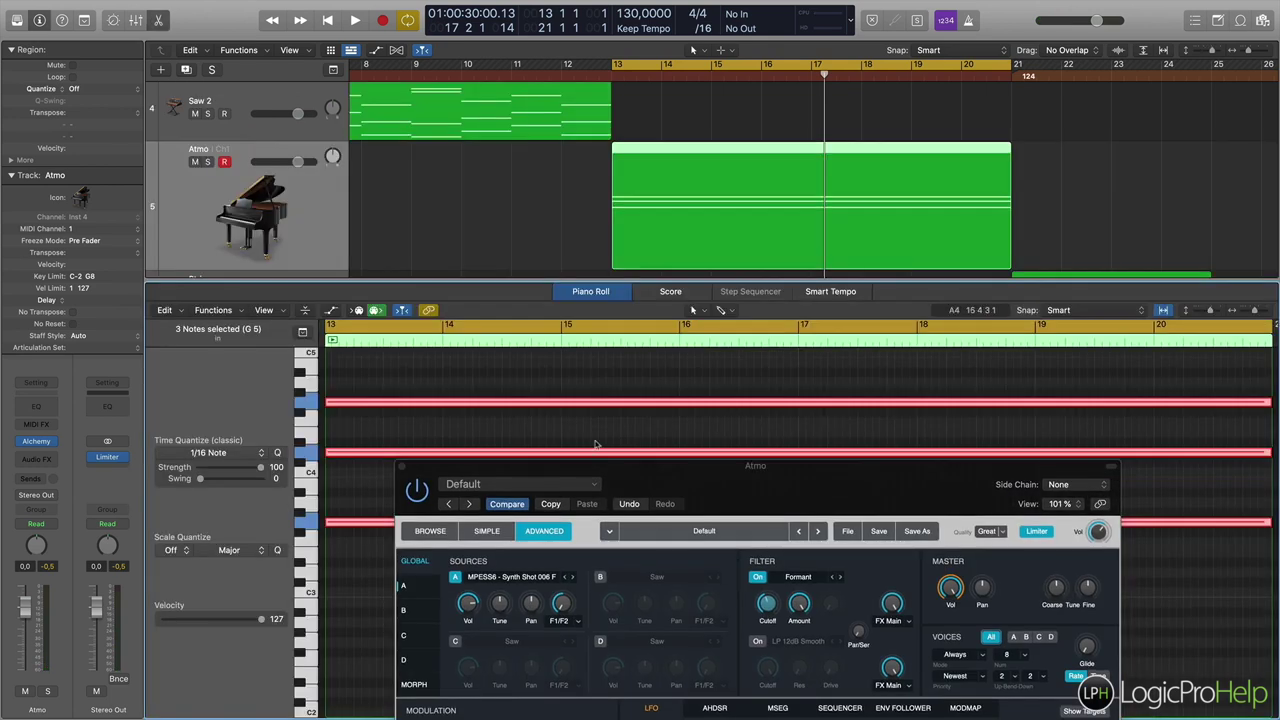
key("Delete")
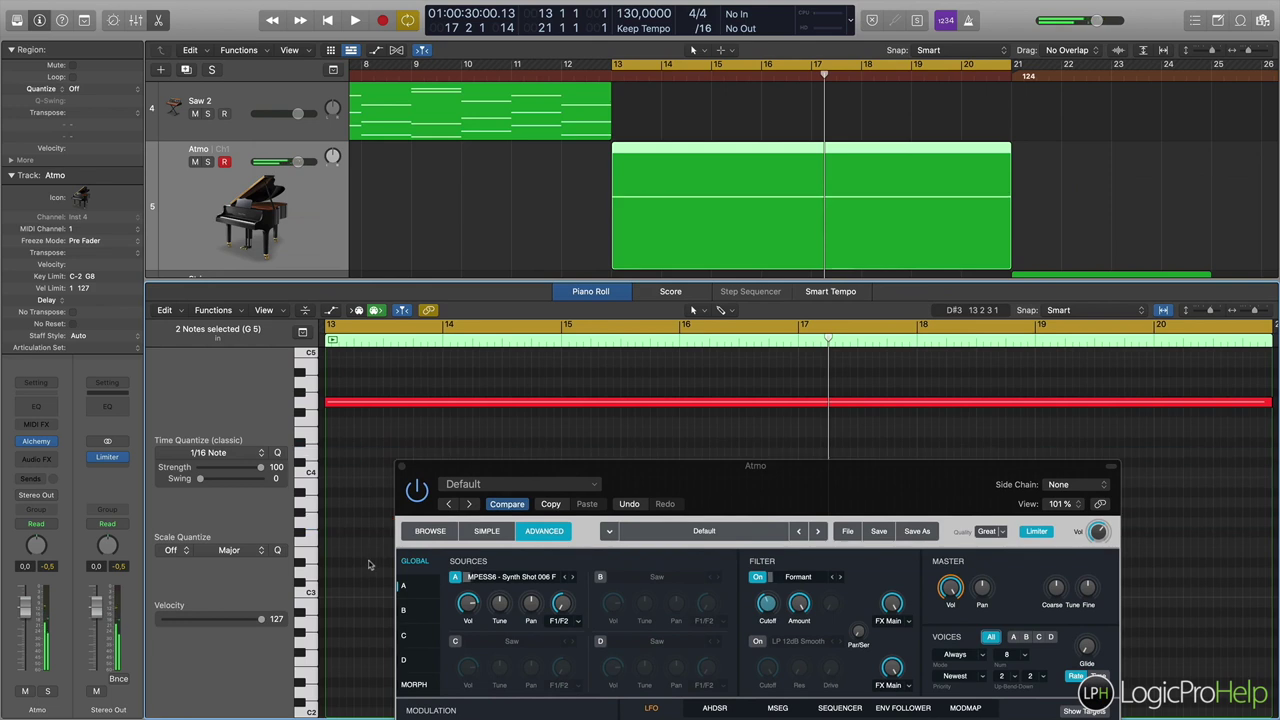
key("shift+space")
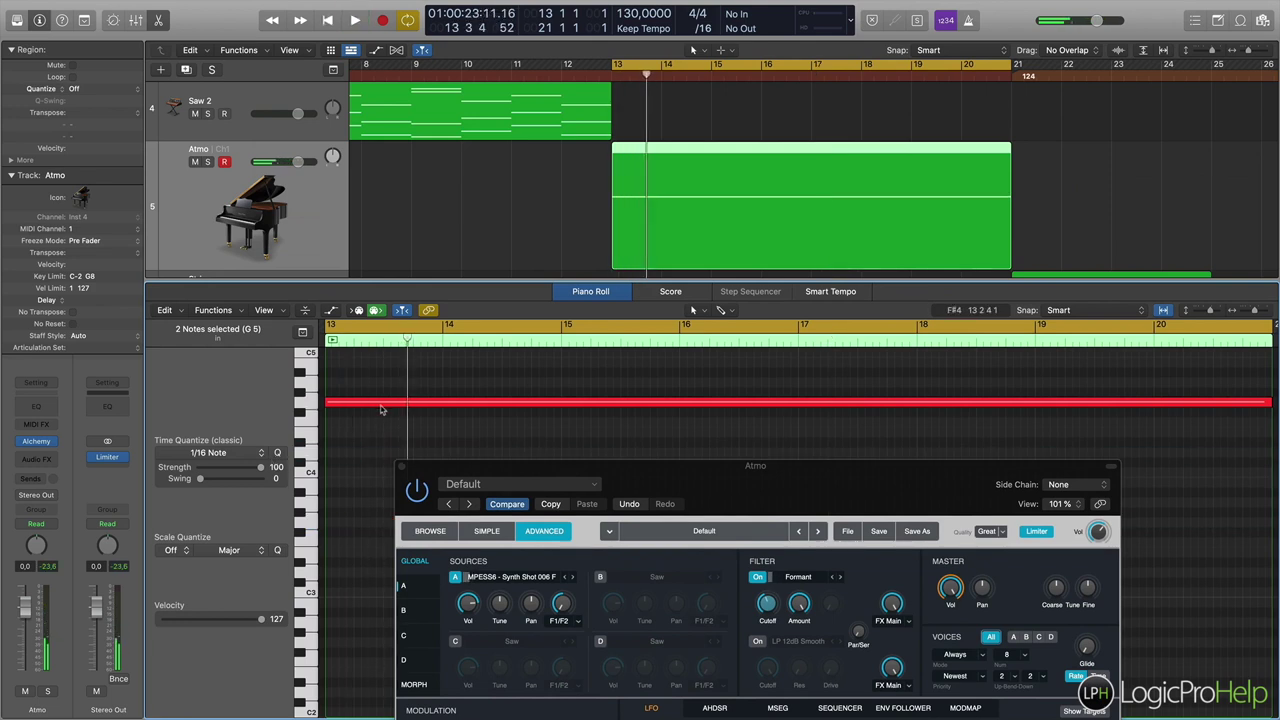
Insert the Tuner plug-in on the Atmo track and play the single note through it
left_click(36, 459)
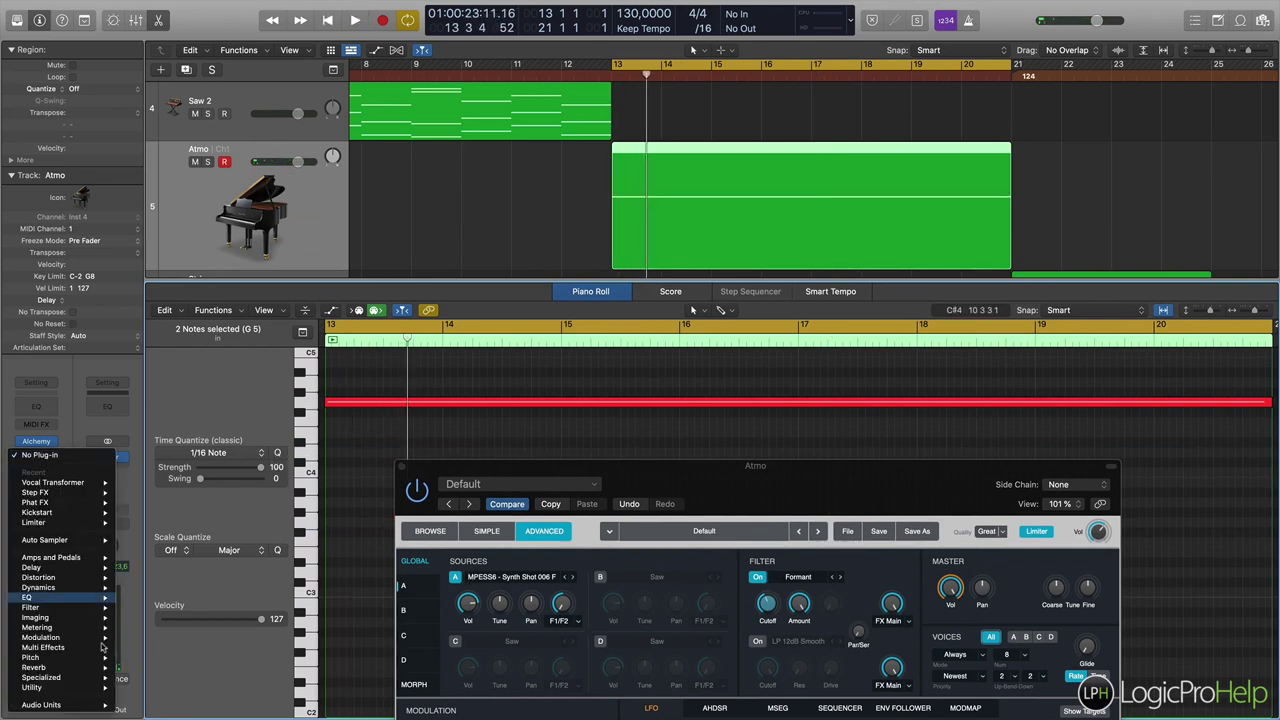
mouse_move(80, 628)
mouse_move(150, 679)
left_click(247, 677)
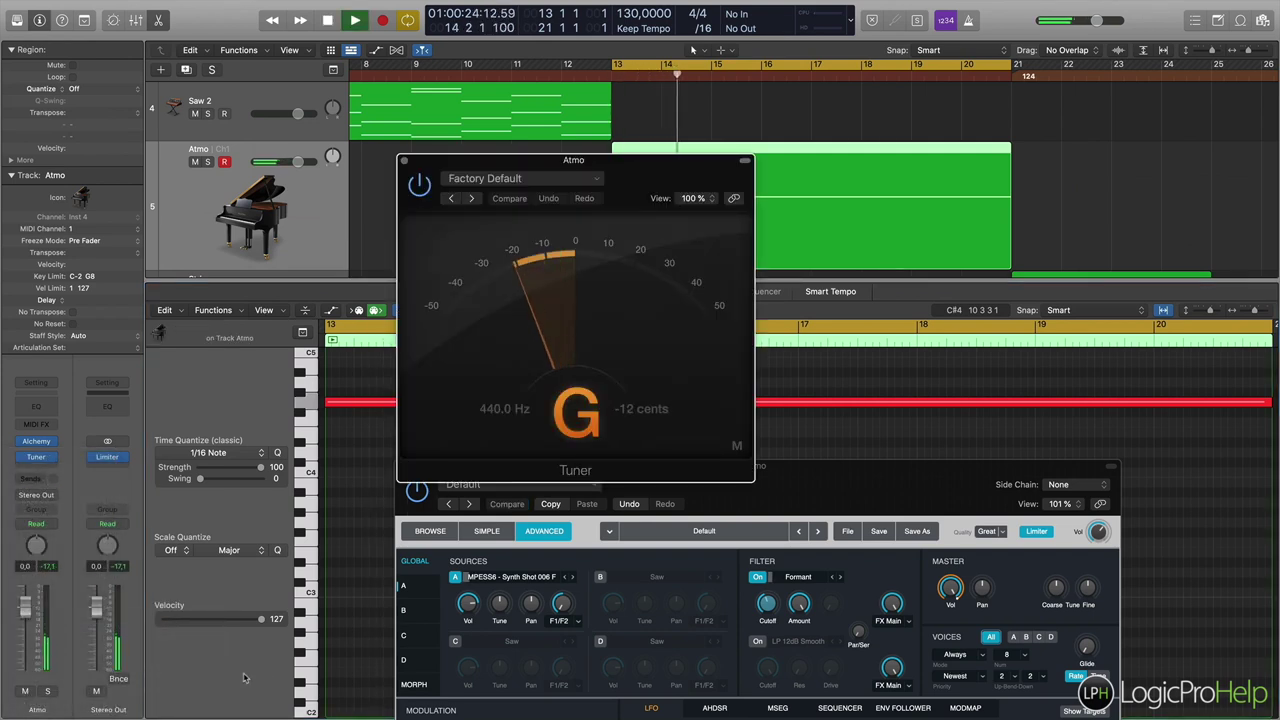
key("space")
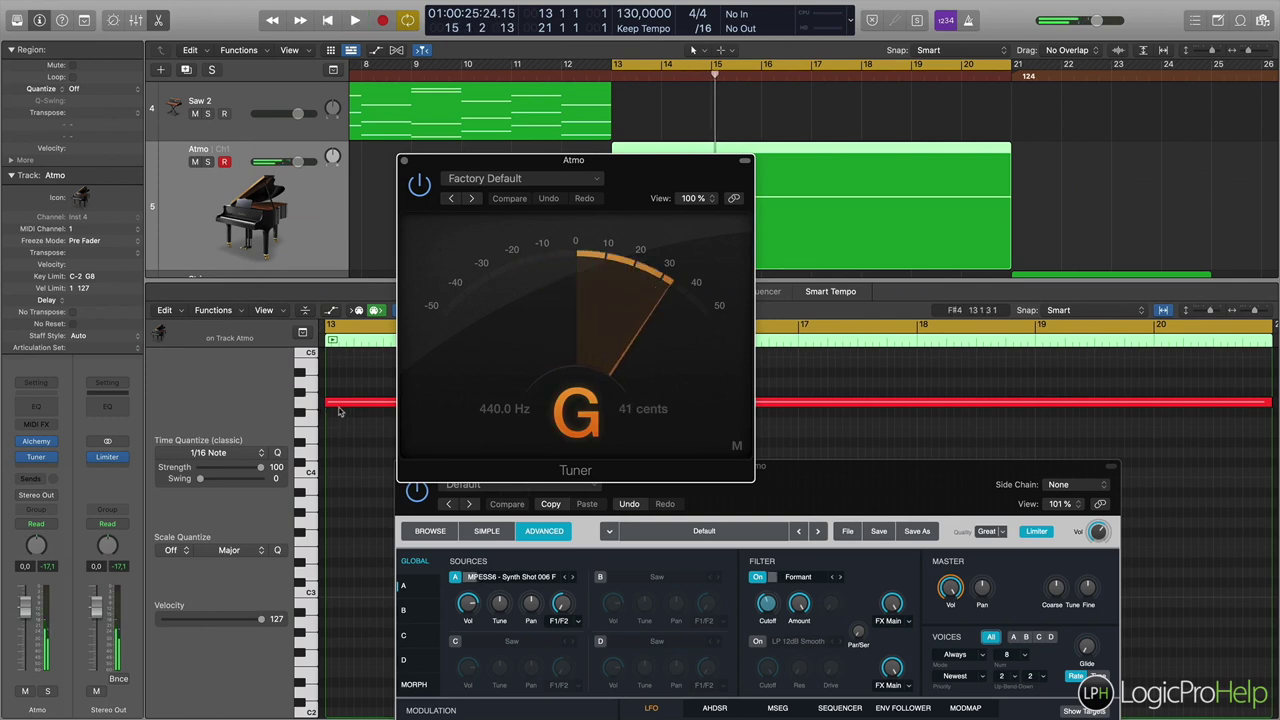
Compare the remaining Piano Roll note with the Tuner's pitch reading during playback
left_click_drag(530, 165, 523, 481)
left_click(628, 401)
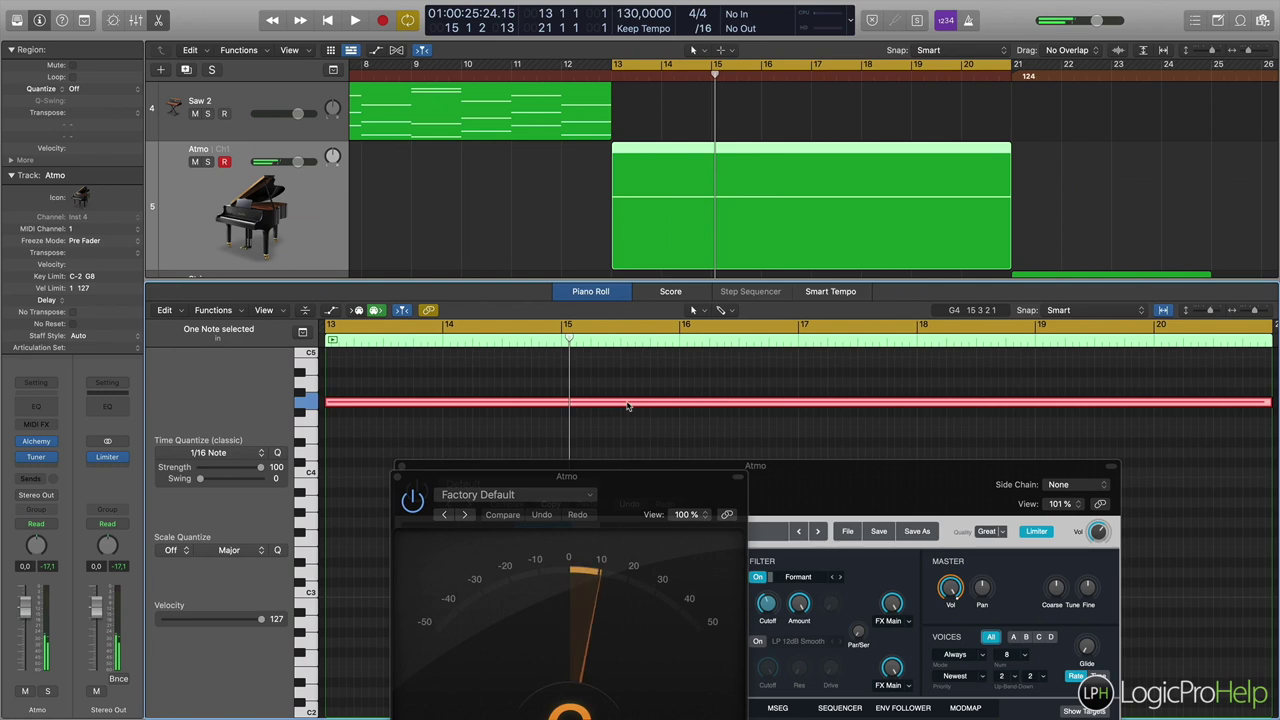
left_click_drag(615, 479, 615, 196)
key("space")
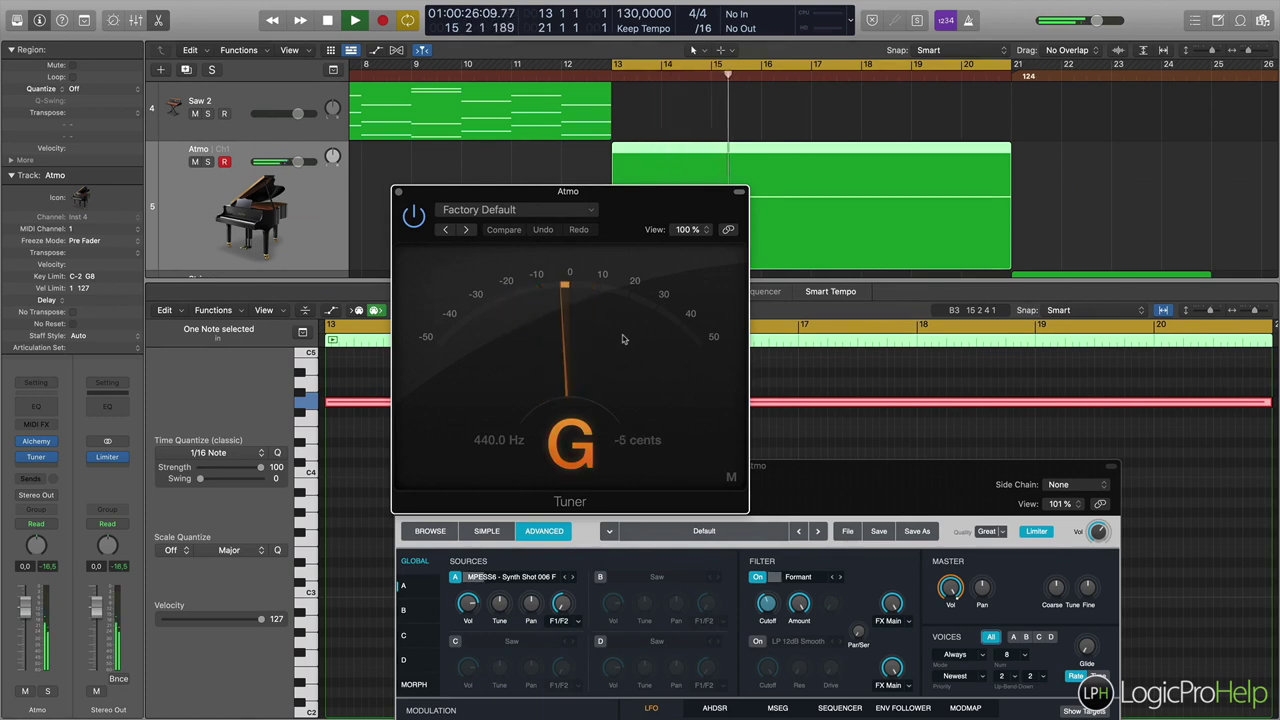
key("space")
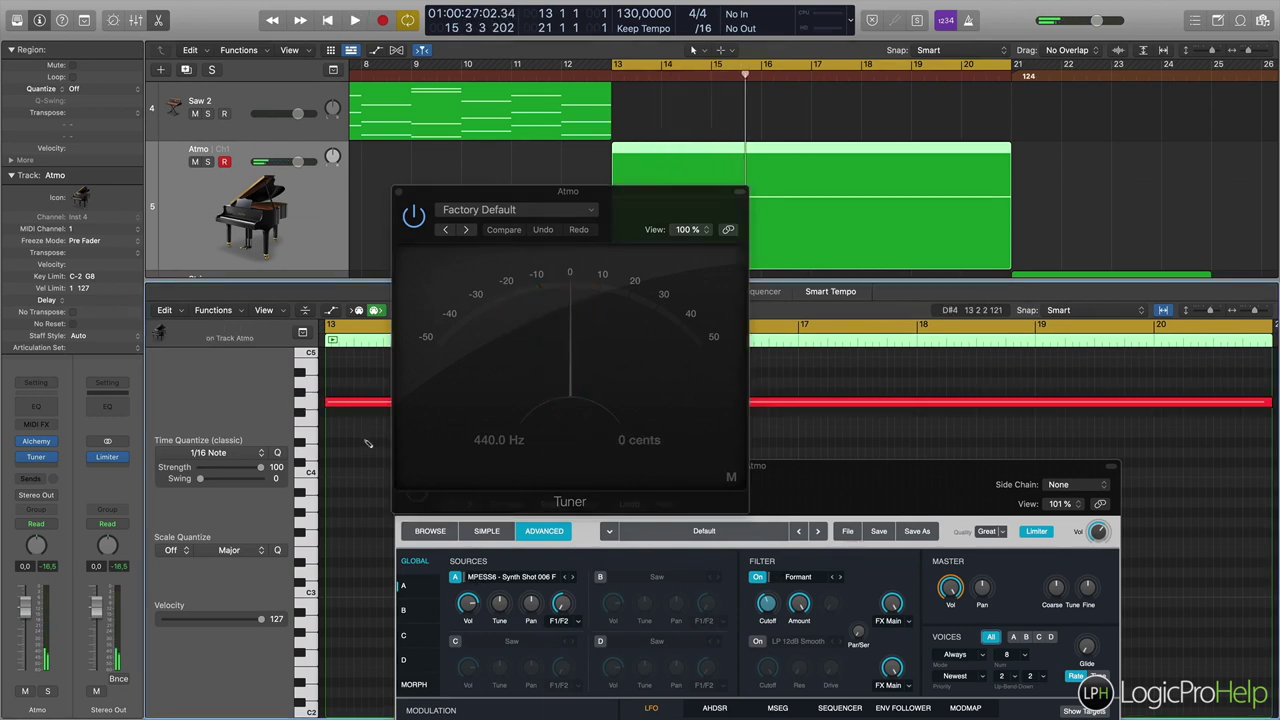
Undo the Tuner insertion and the note deletion, and close the Piano Roll
key("super+z")
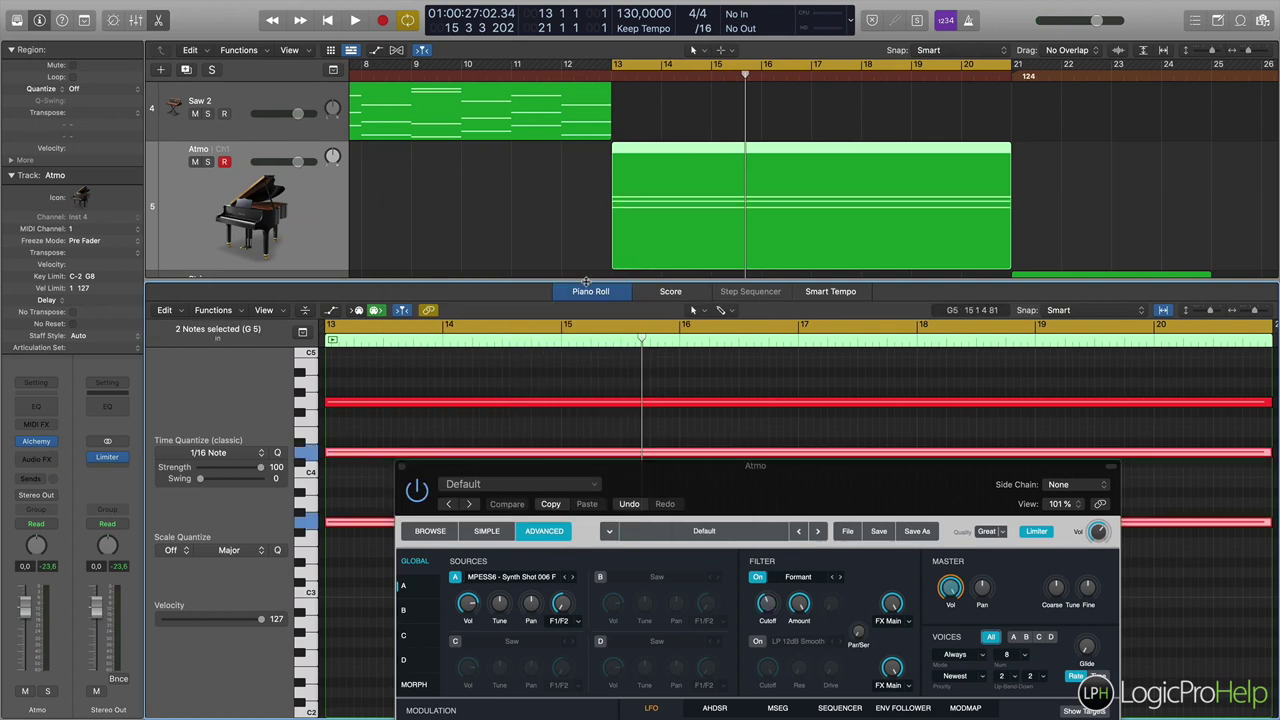
key("p")
Place the playhead at bar 13, close the Alchemy window and show the whole arrangement
left_click(611, 77)
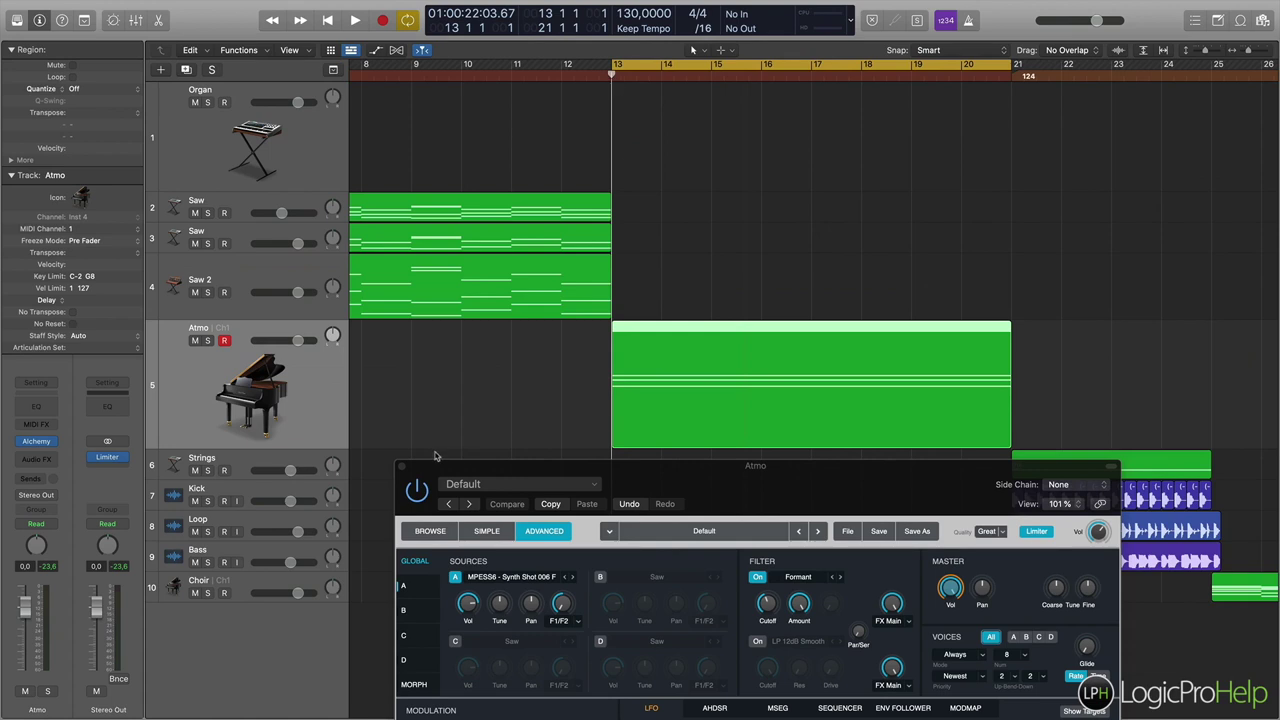
left_click(402, 466)
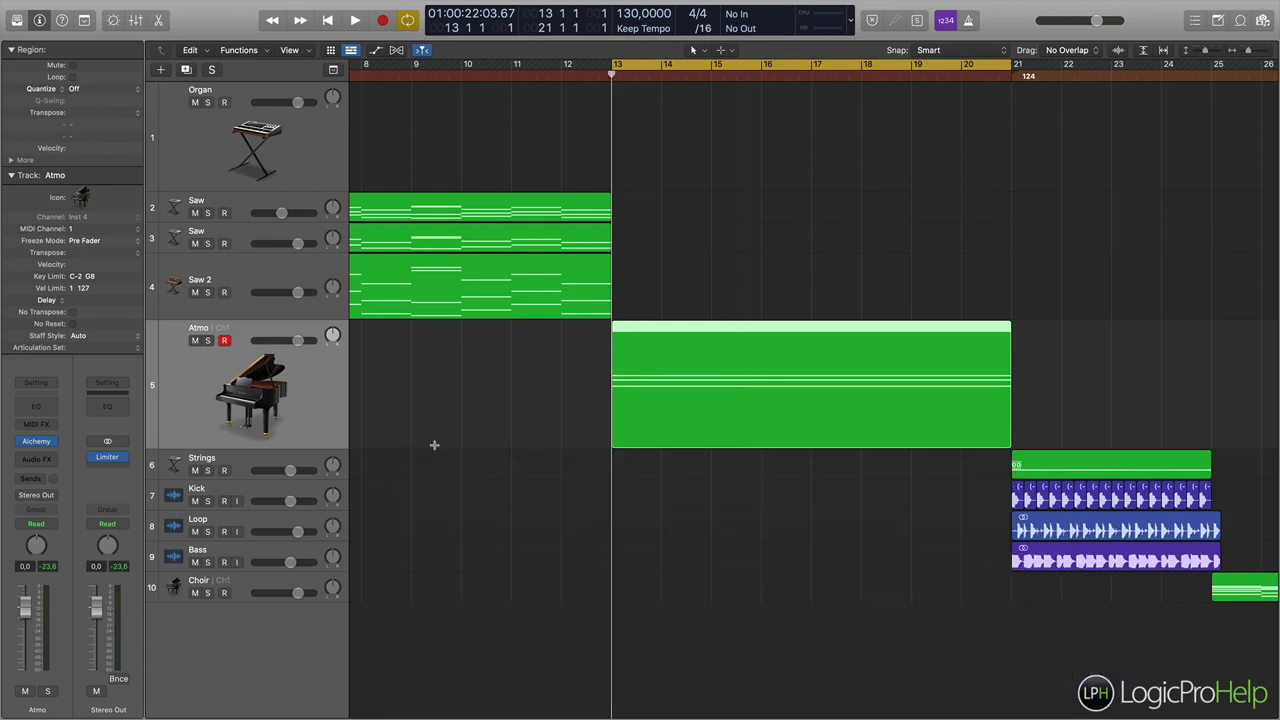
key("super+Left")
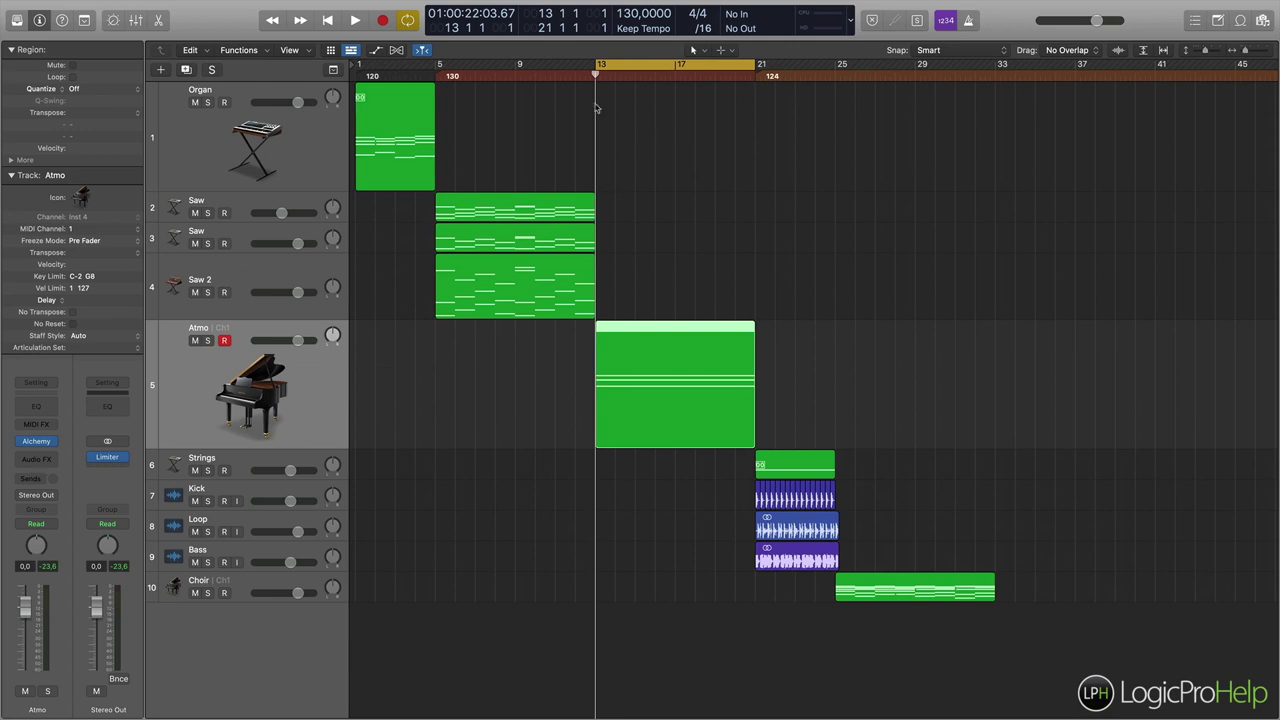
Set the tempo to 124, and the cycle range to bars 21 to 25 with the playhead at bar 21
left_click_drag(616, 13, 616, 25)
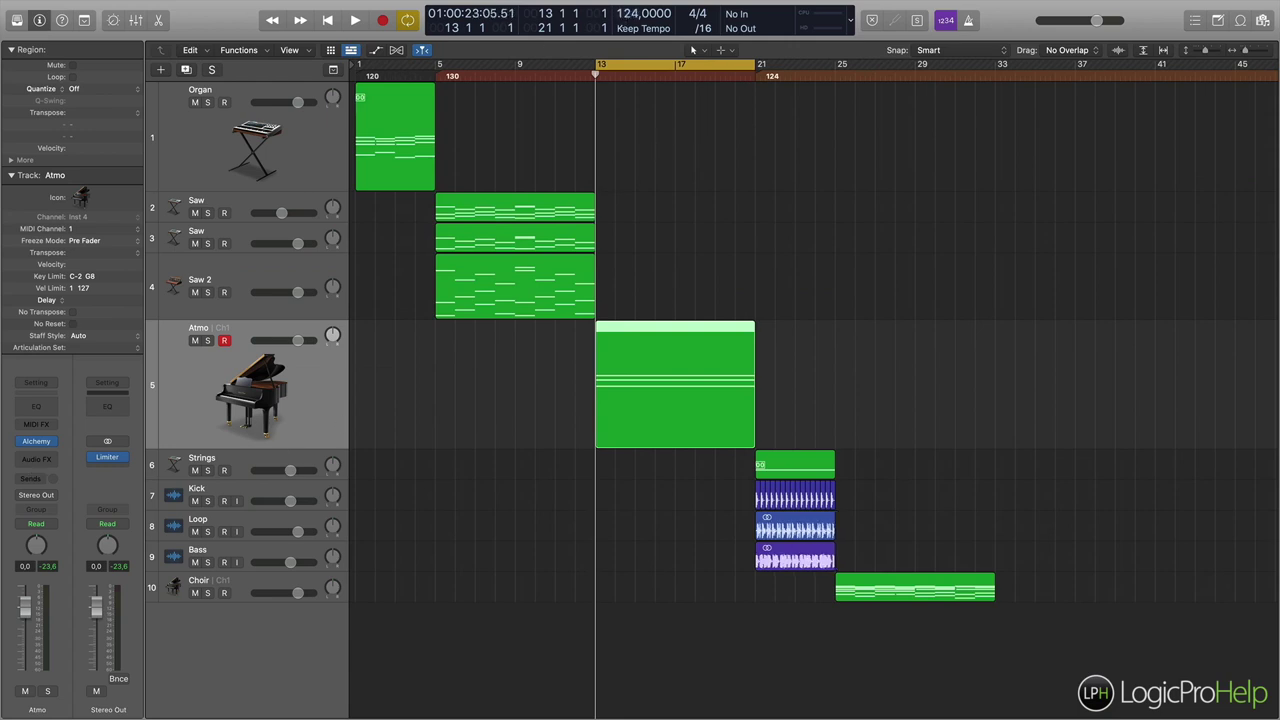
left_click_drag(761, 68, 836, 68)
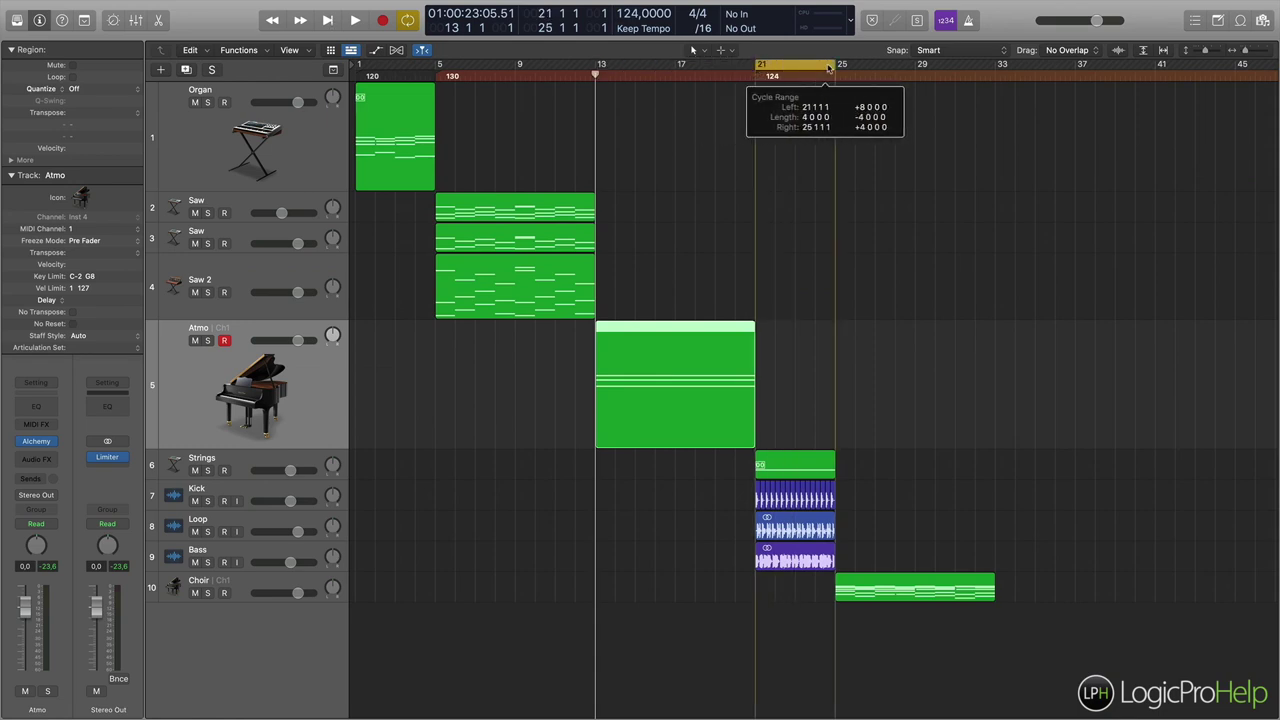
left_click(758, 77)
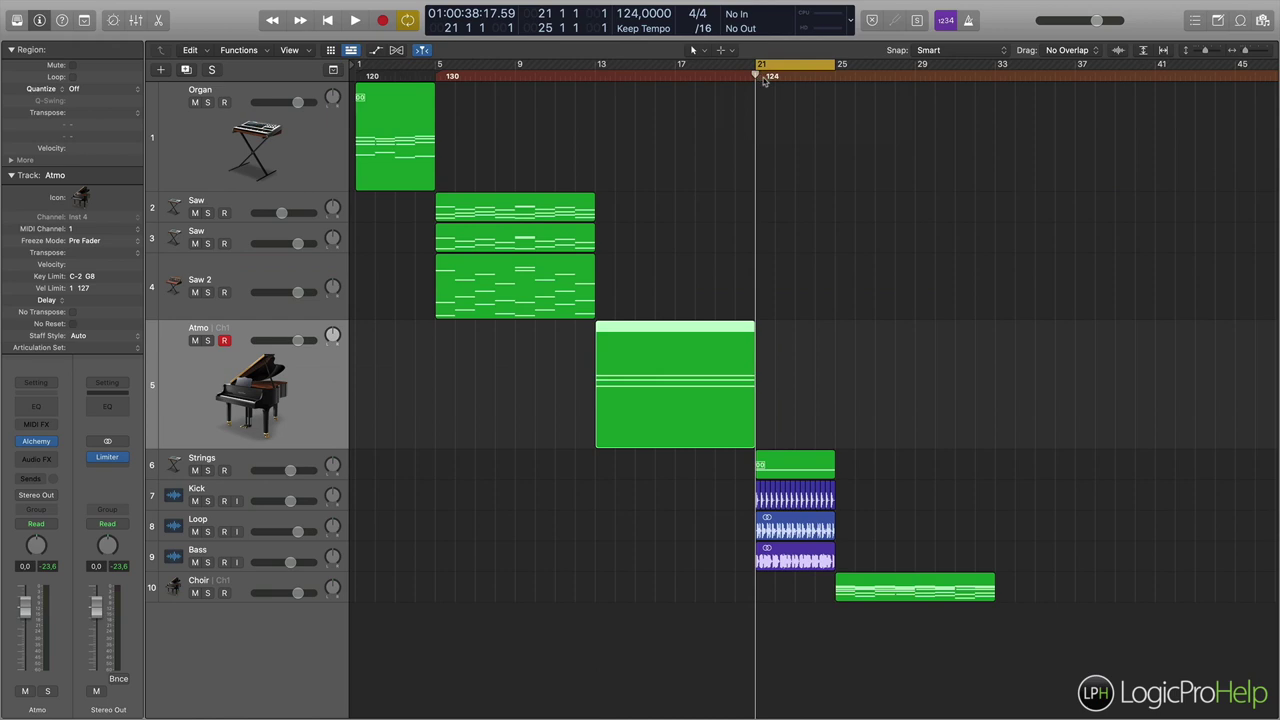
Add a software instrument track below the Choir track and load the stereo version of Sampler on it
key("super+Right")
key("super+Right")
key("super+Right")
key("super+Right")
scroll(796, 170, "right", 4)
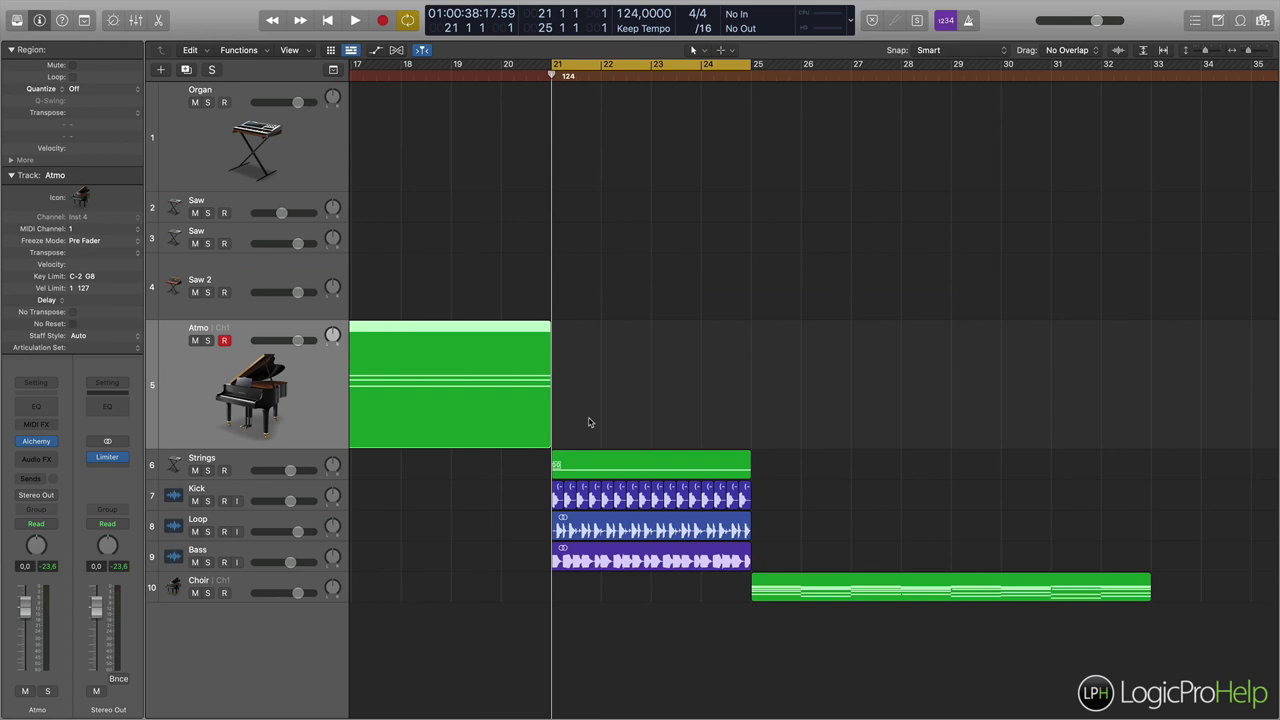
right_click(318, 628)
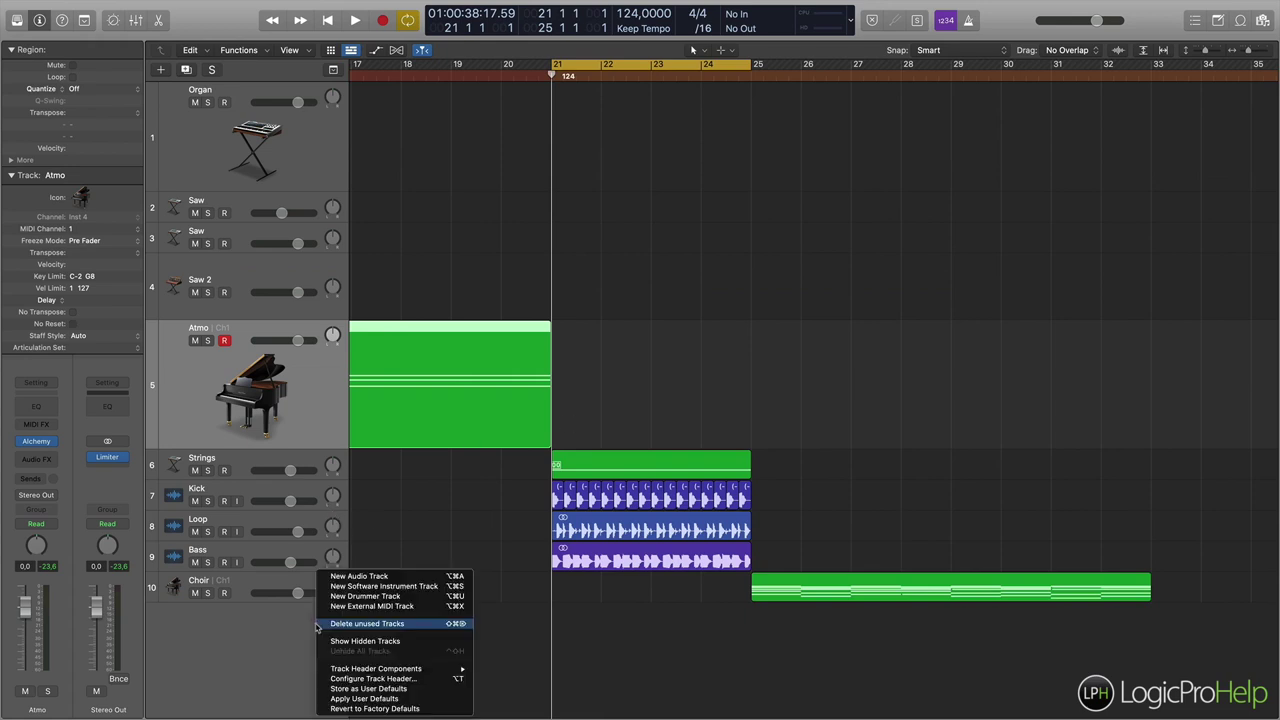
left_click(378, 588)
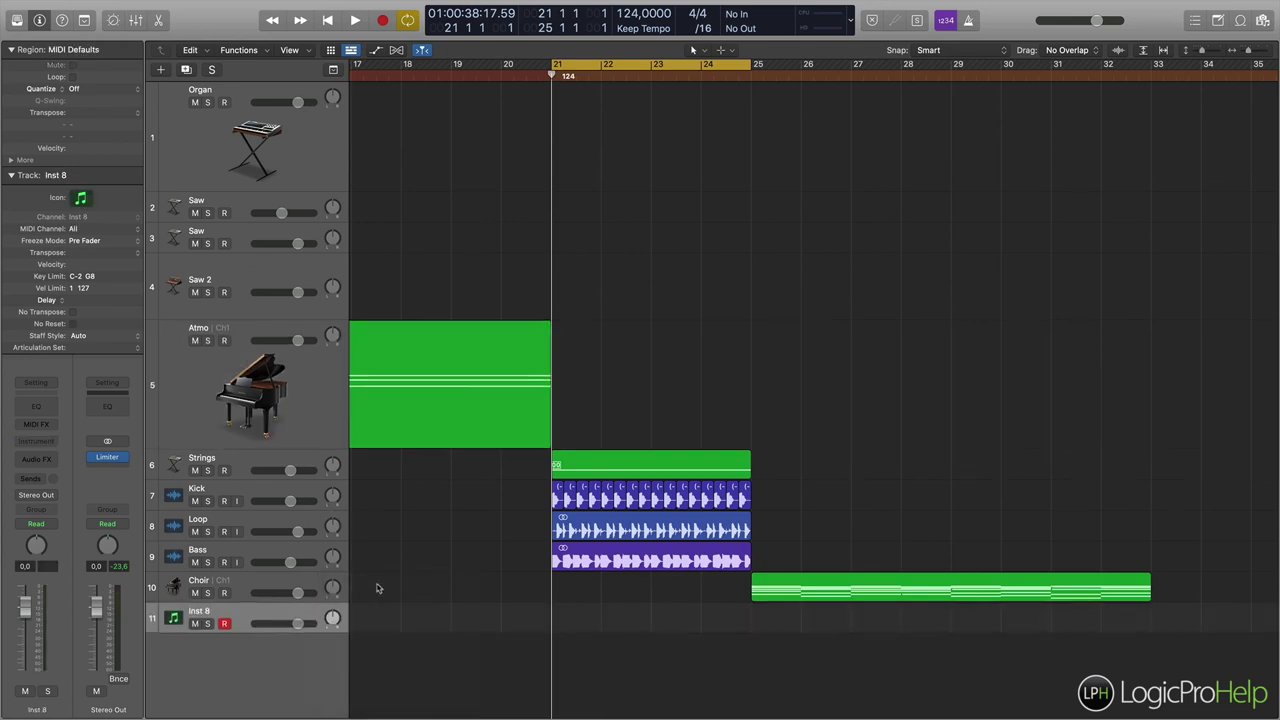
left_click(50, 442)
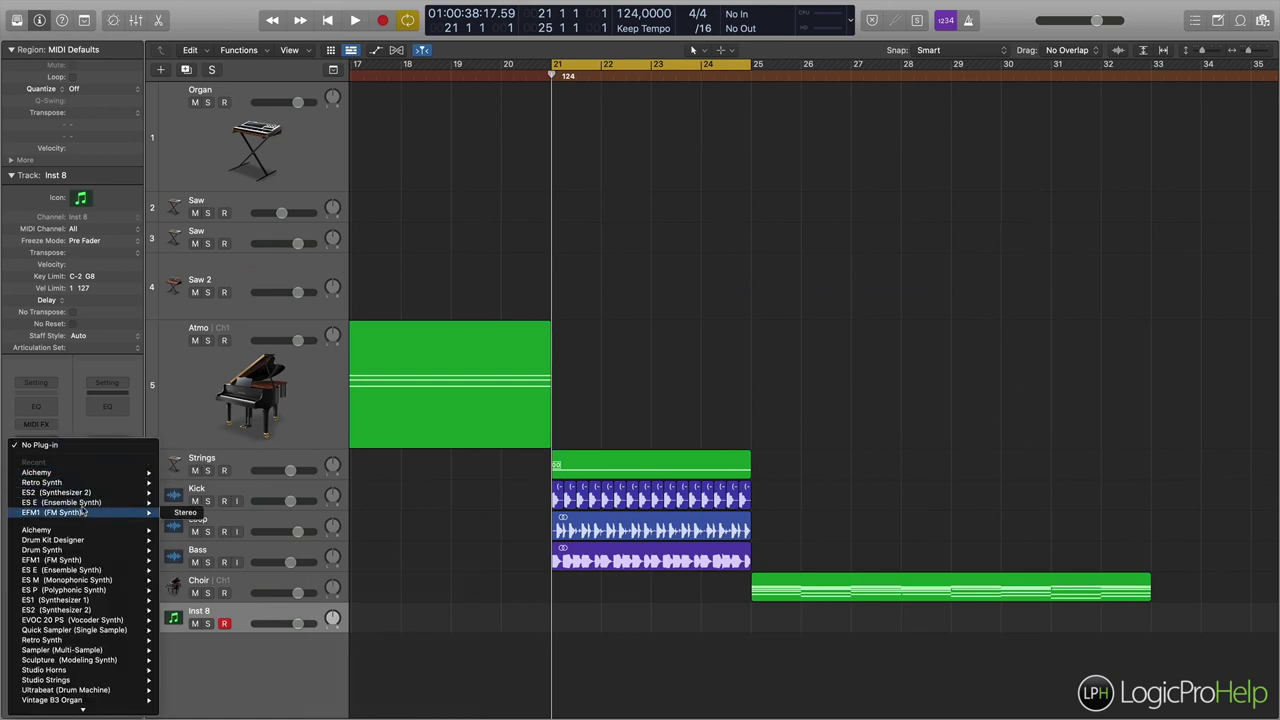
mouse_move(90, 650)
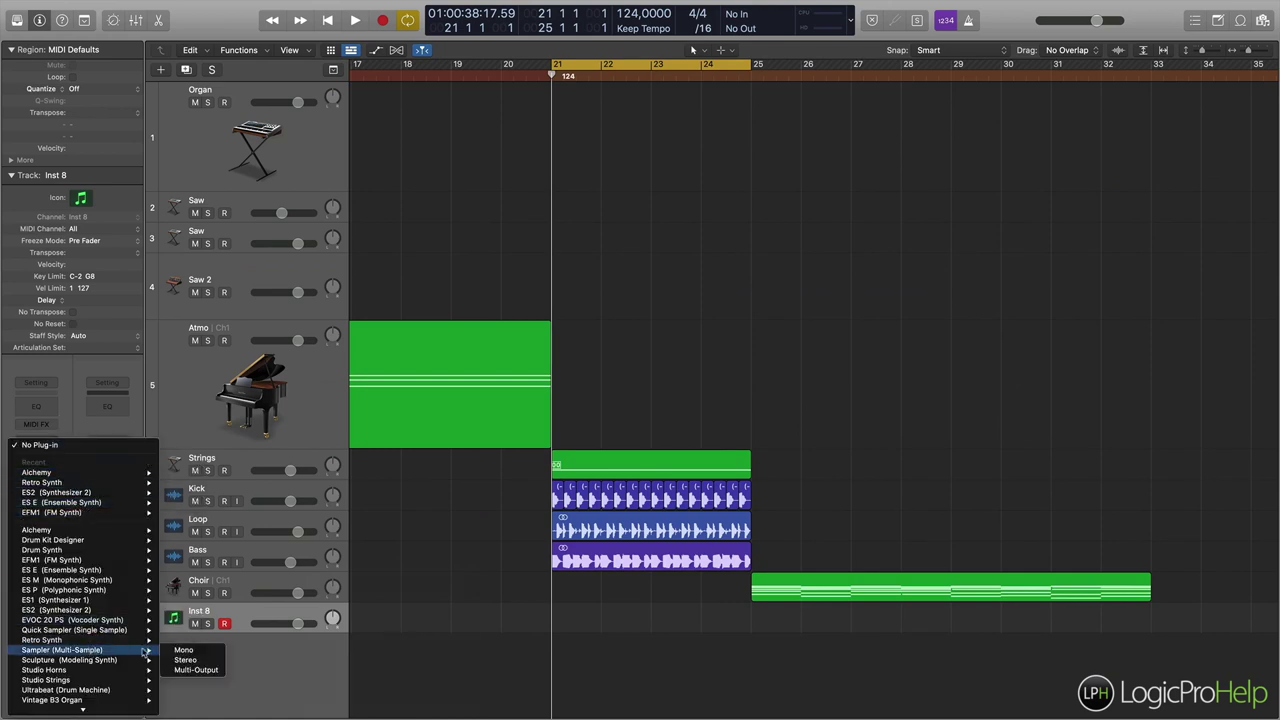
left_click(182, 661)
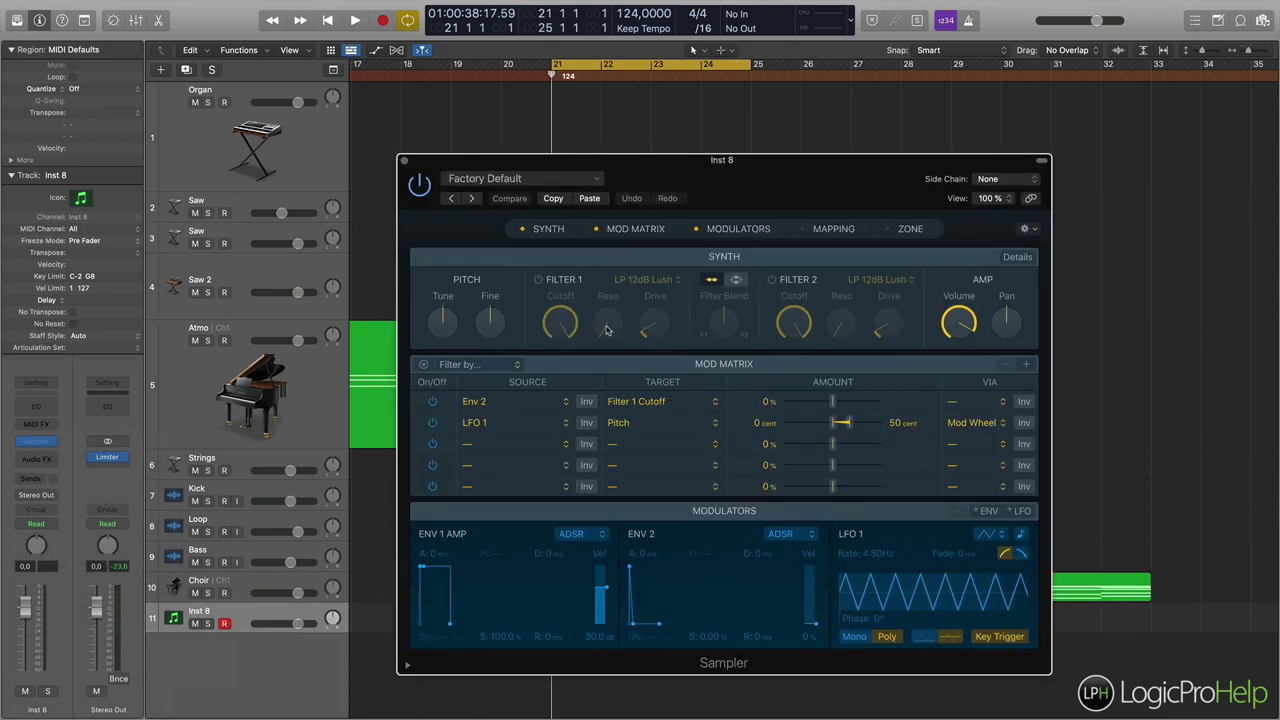
Browse the Guitars and Pop Strings settings of the Sampler, and close its window
left_click(497, 180)
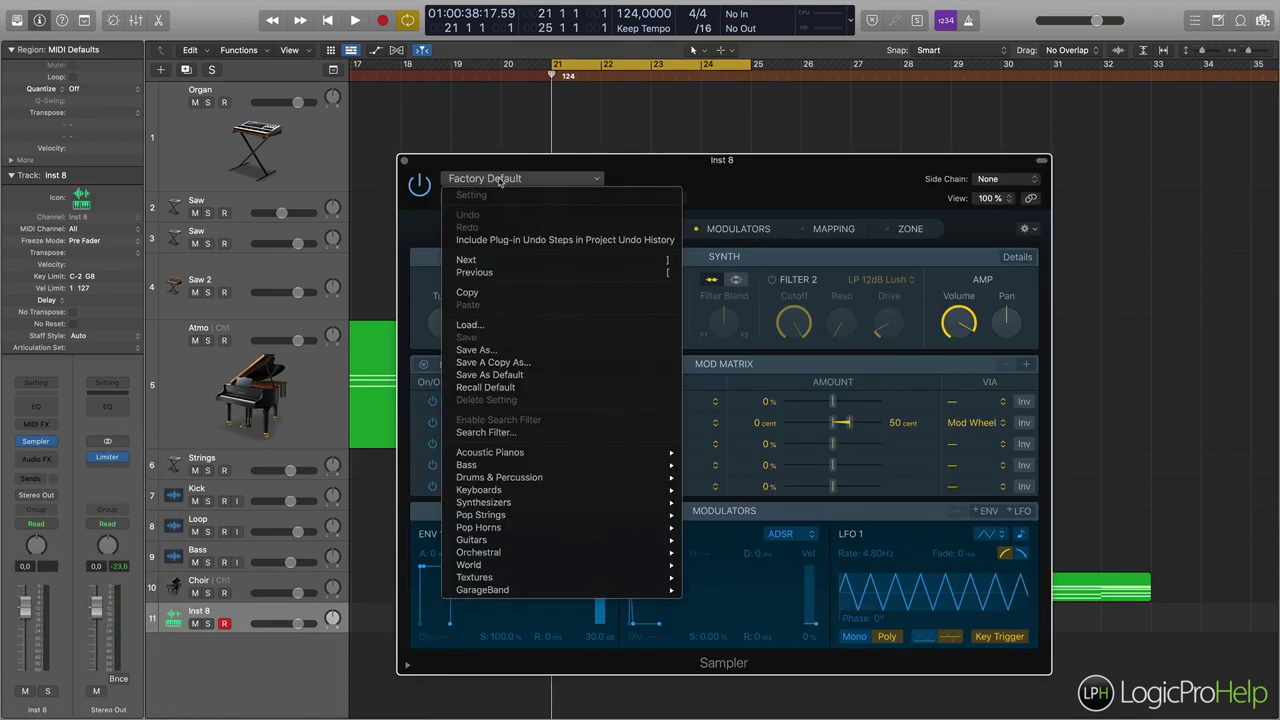
mouse_move(522, 542)
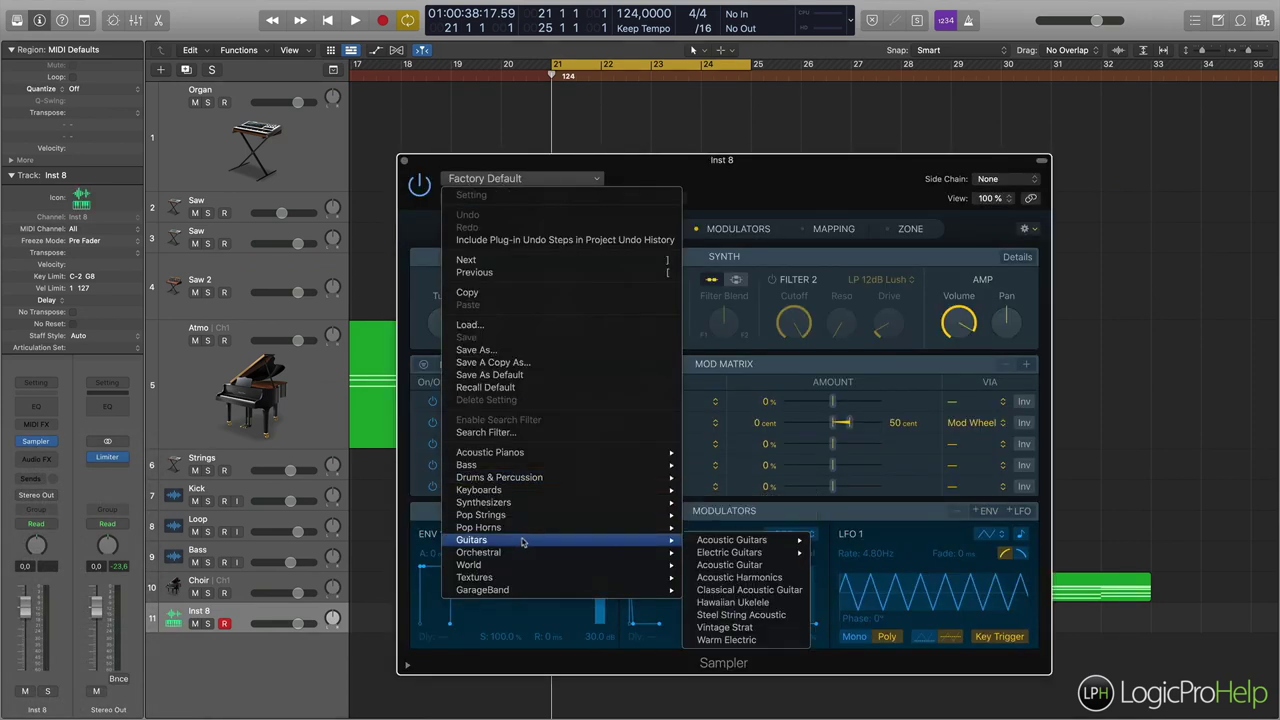
mouse_move(521, 518)
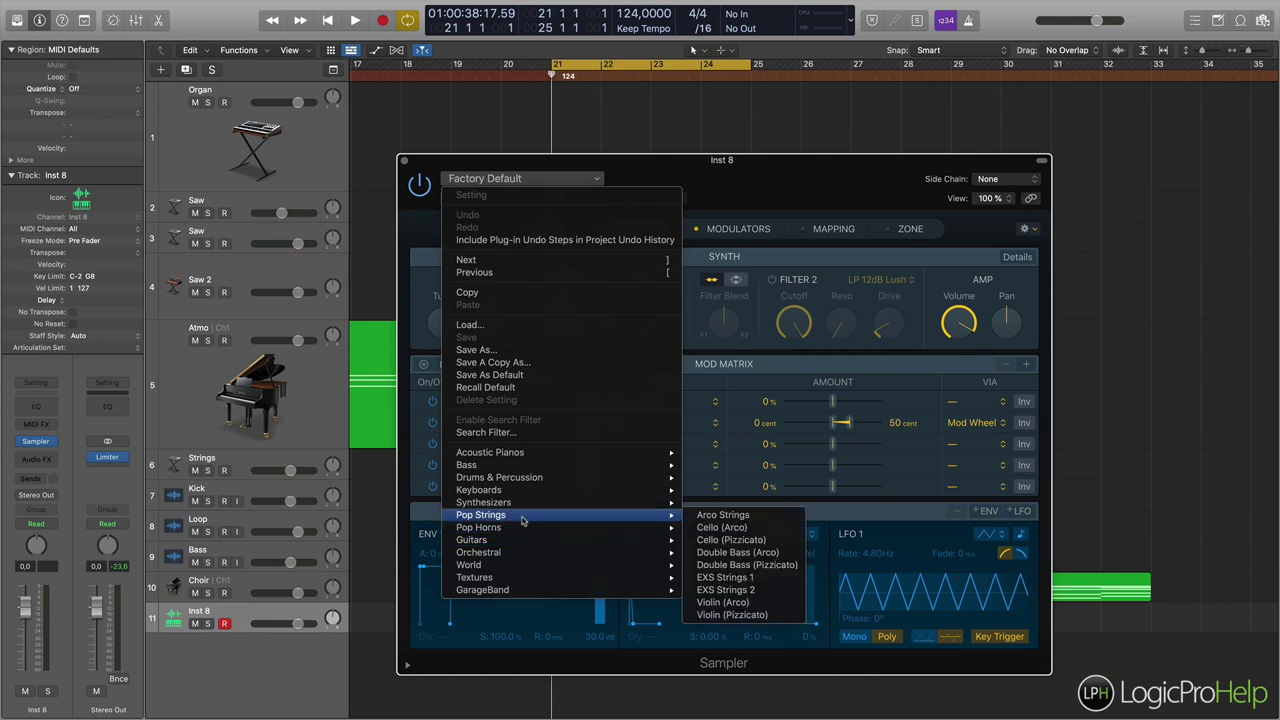
left_click(786, 527)
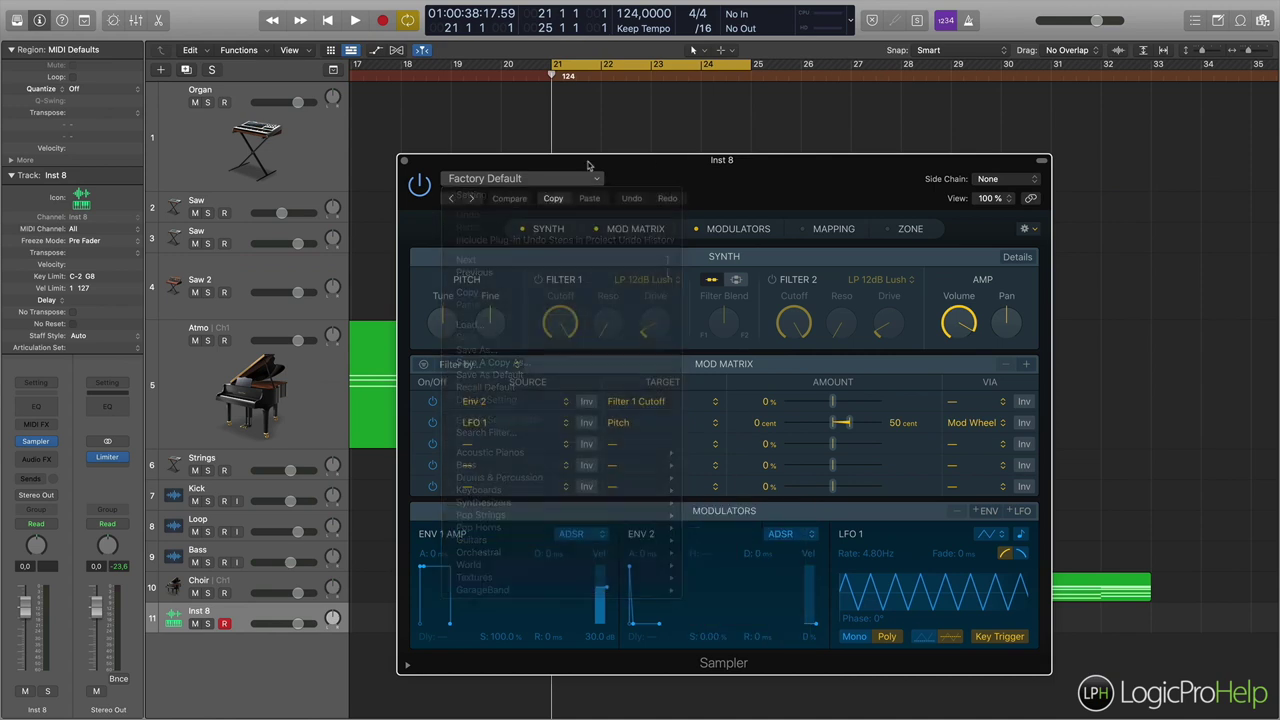
left_click(404, 161)
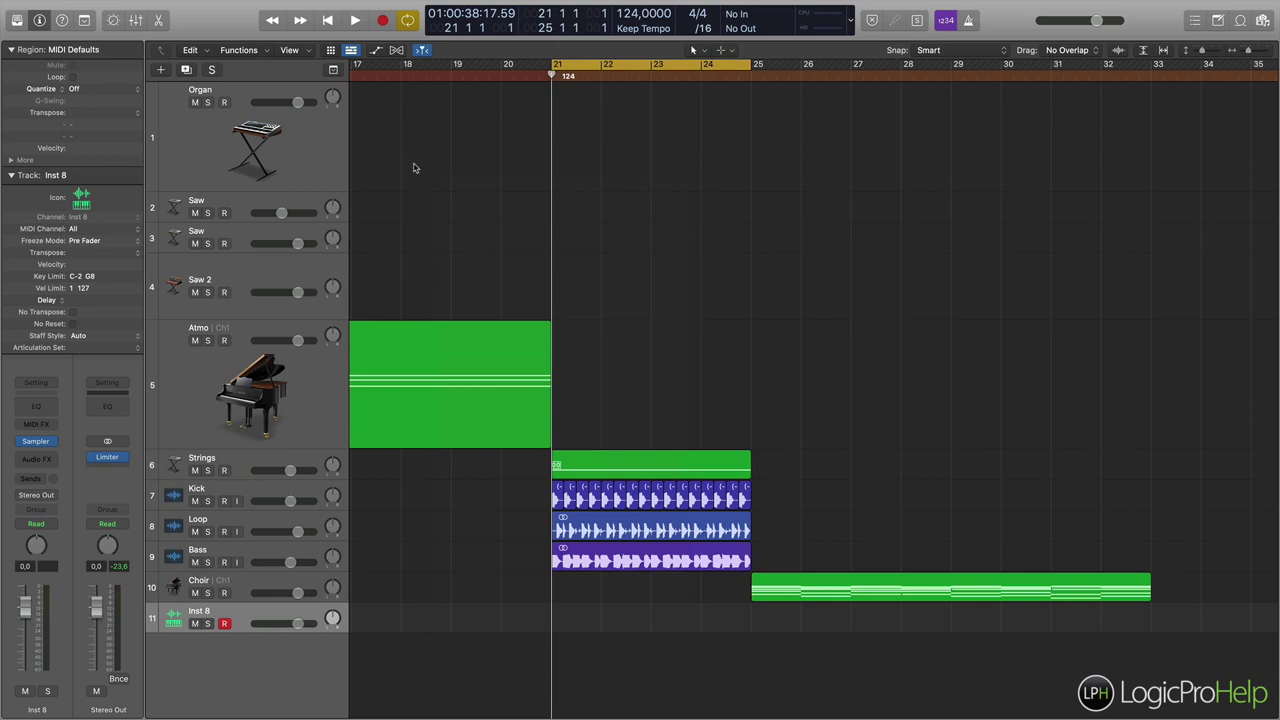
Select the Strings track and play the cycle from bar 21 with kick, loop and bass
left_click(285, 463)
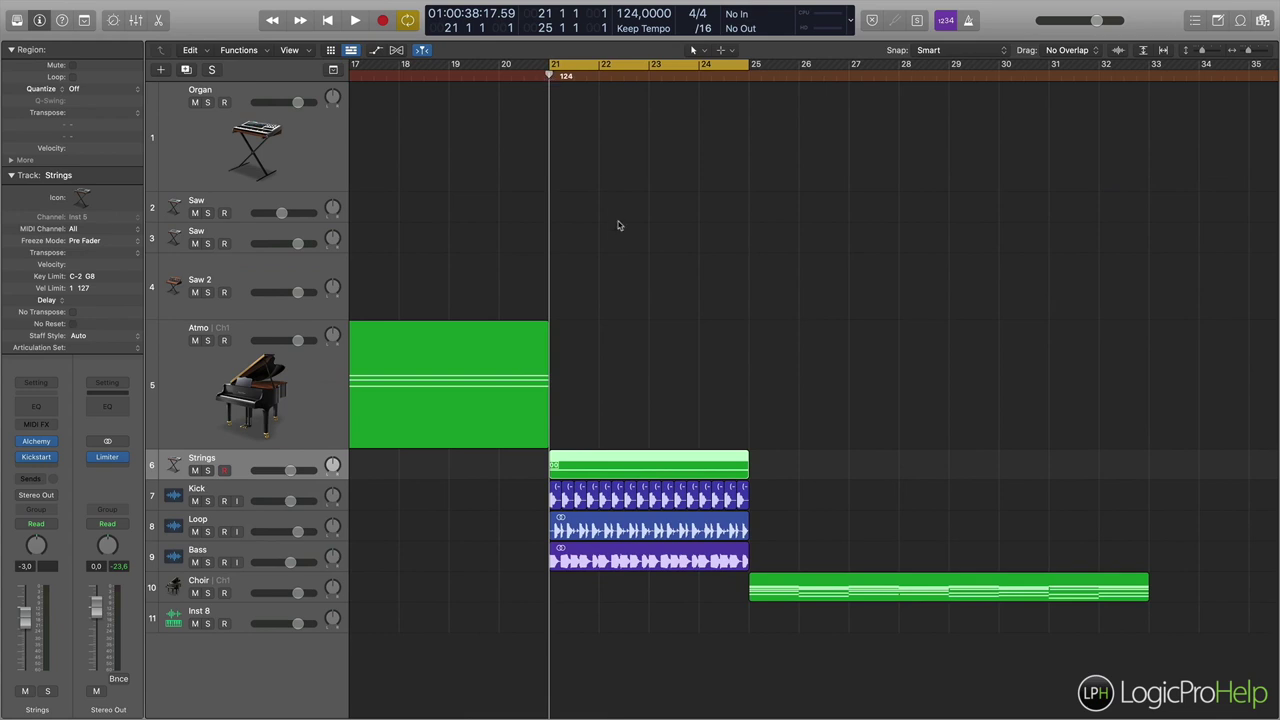
key("space")
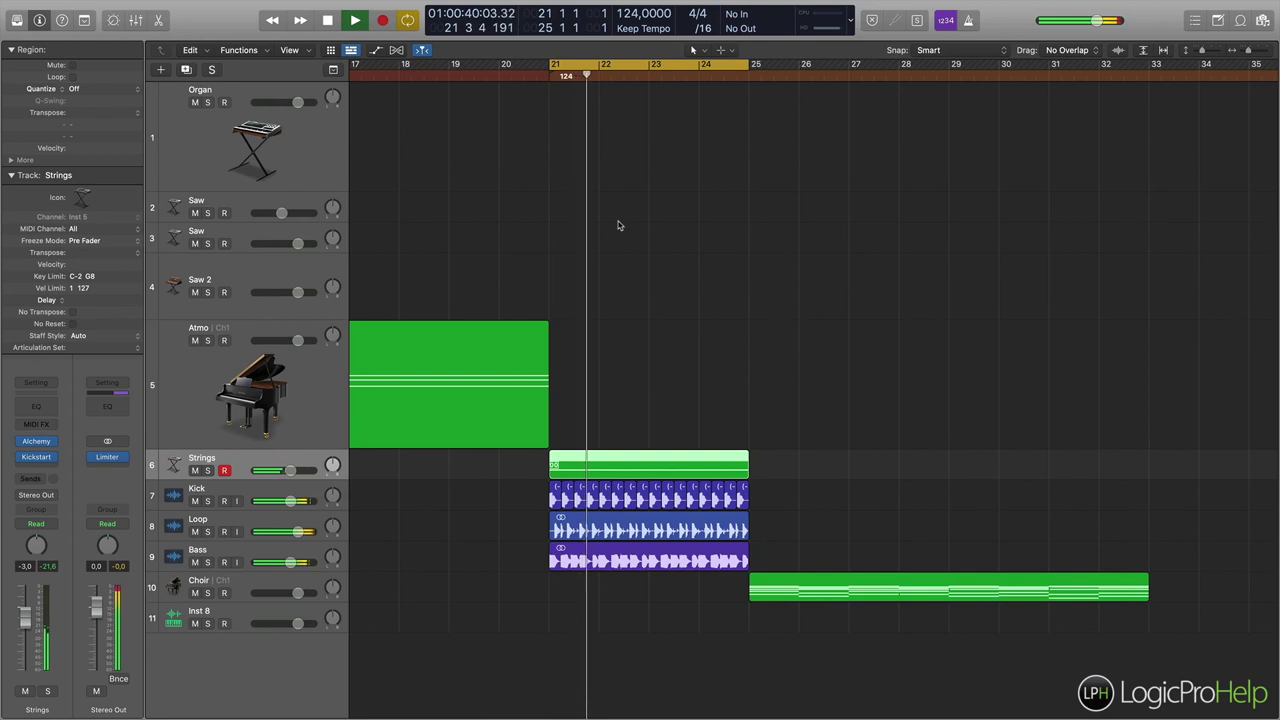
scroll(618, 225, "right", 1)
scroll(616, 228, "left", 3)
scroll(617, 233, "right", 5)
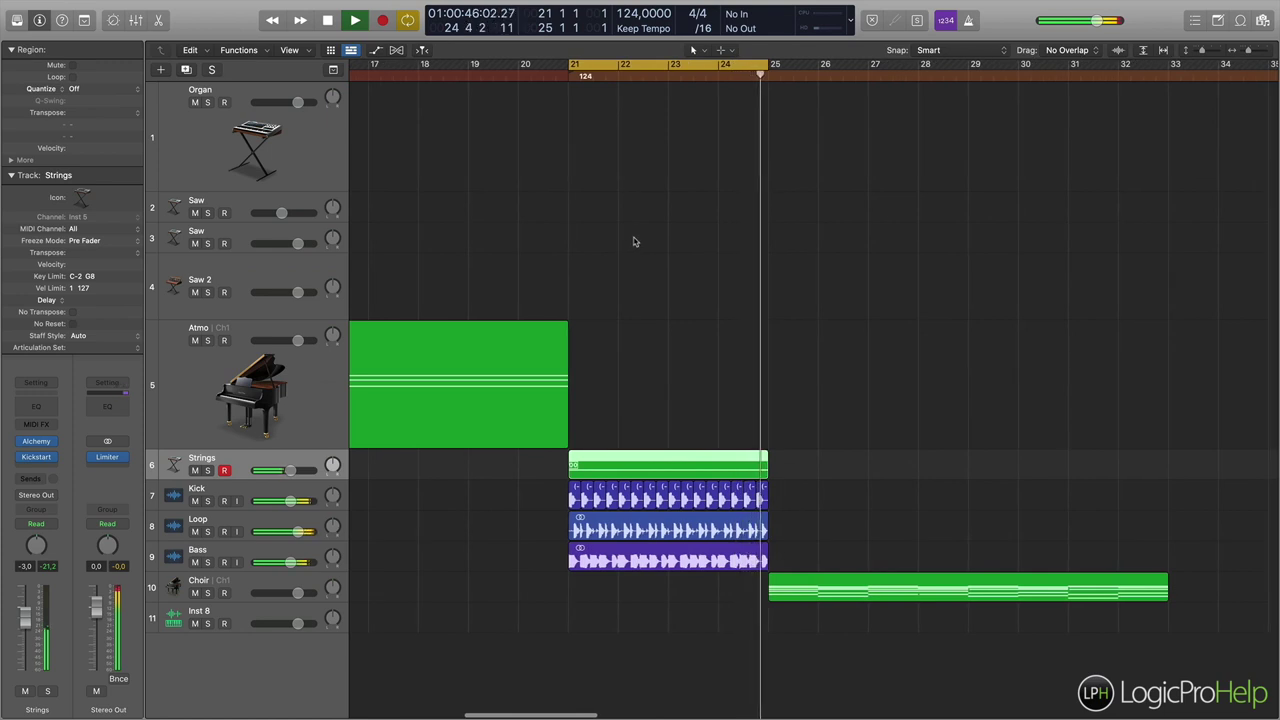
key("space")
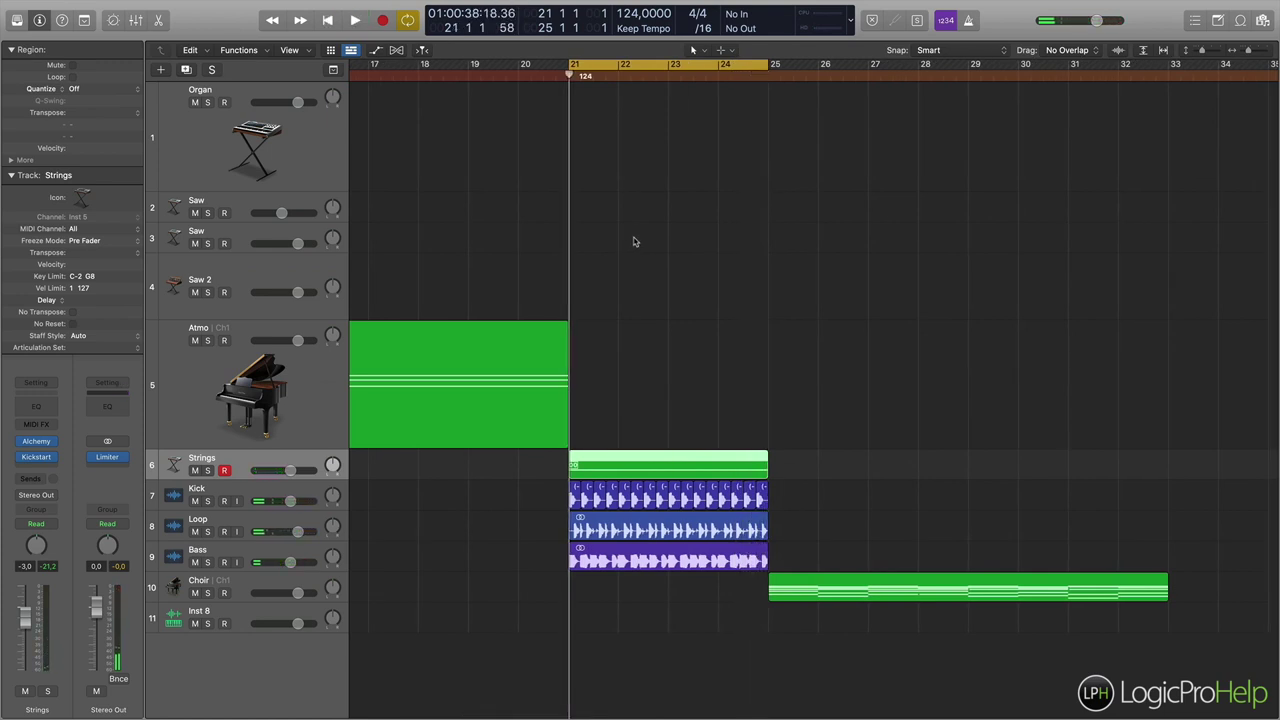
Solo the Strings track with its Kickstart plug-in bypassed, and open its Alchemy window to examine source A
left_click(207, 470)
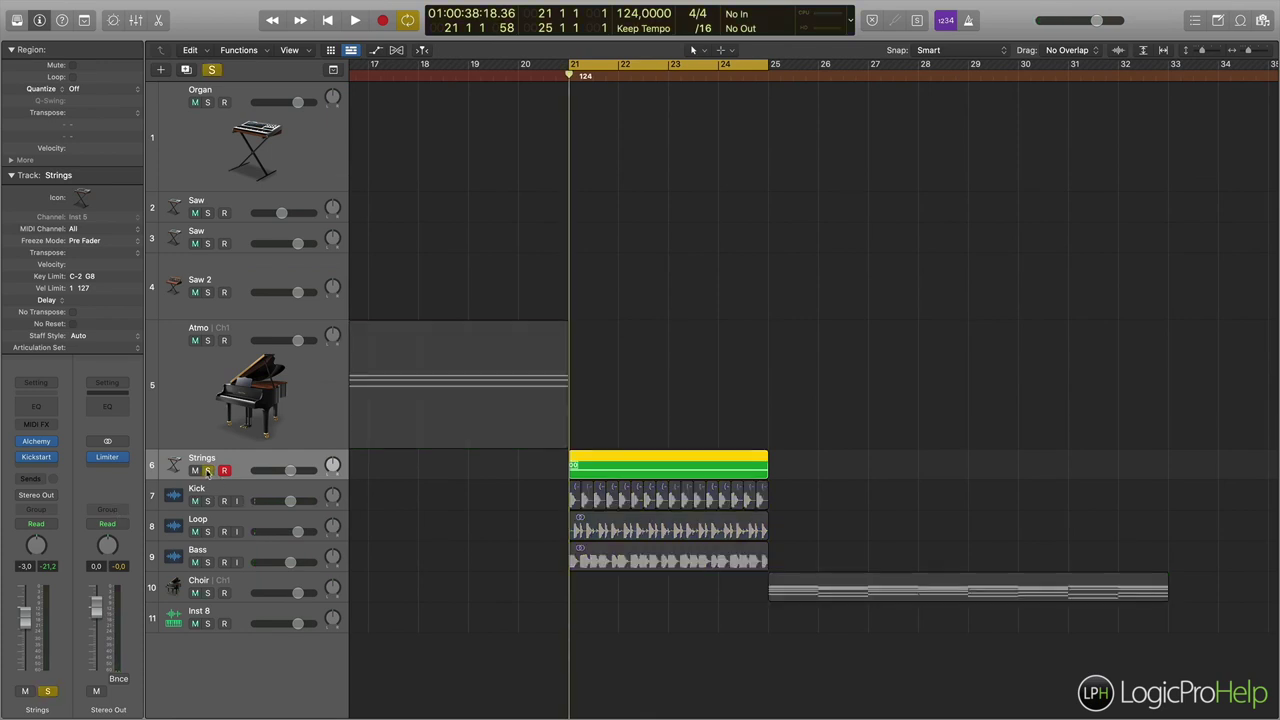
left_click(40, 457)
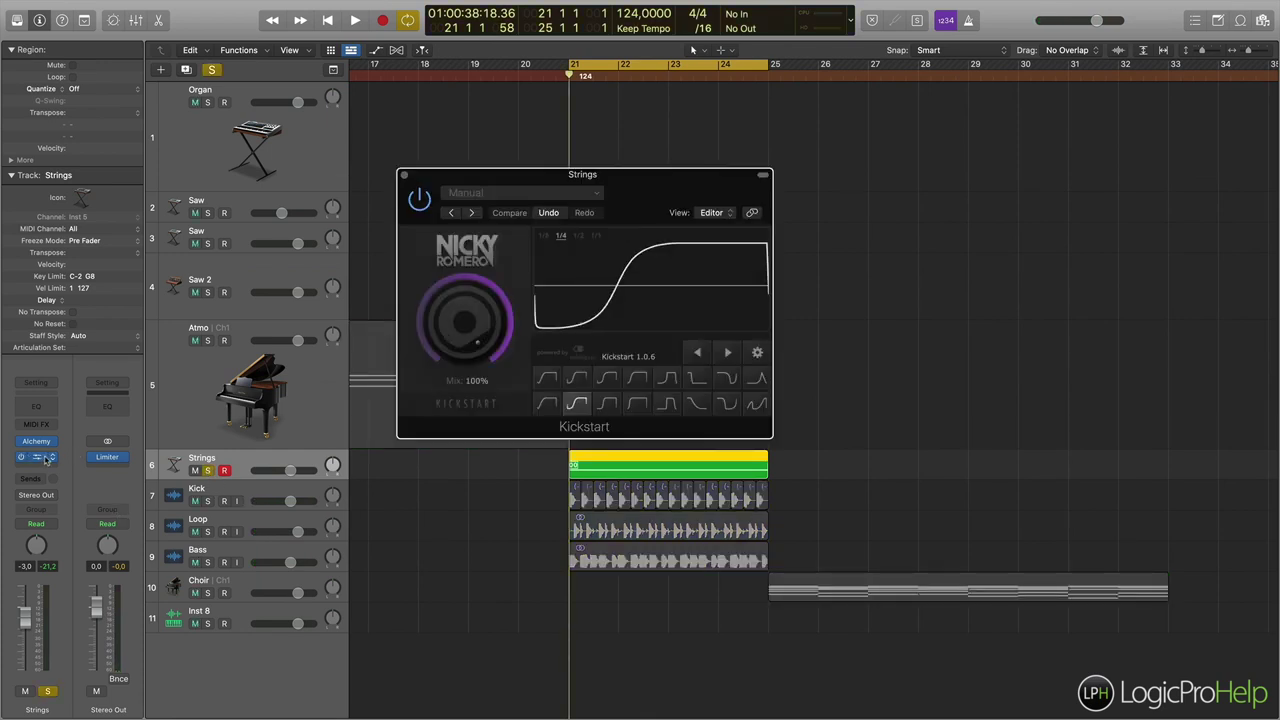
left_click(404, 175)
left_click(41, 440)
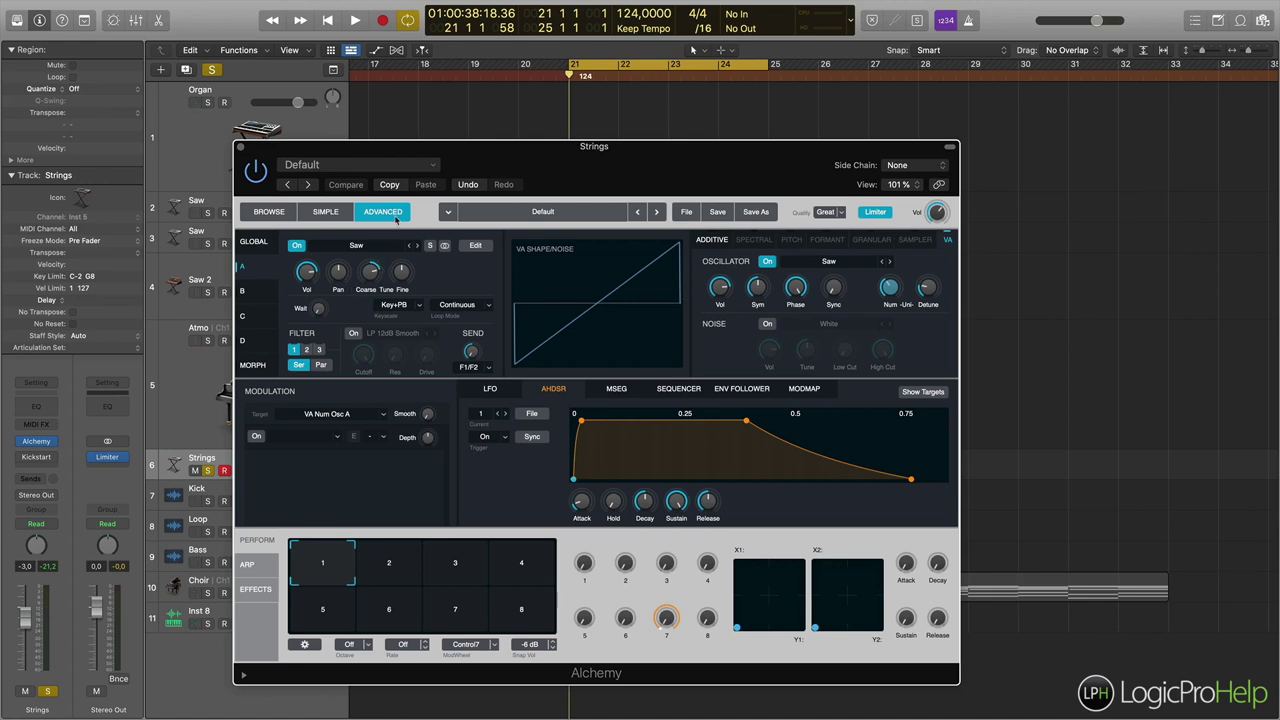
left_click_drag(487, 143, 586, 538)
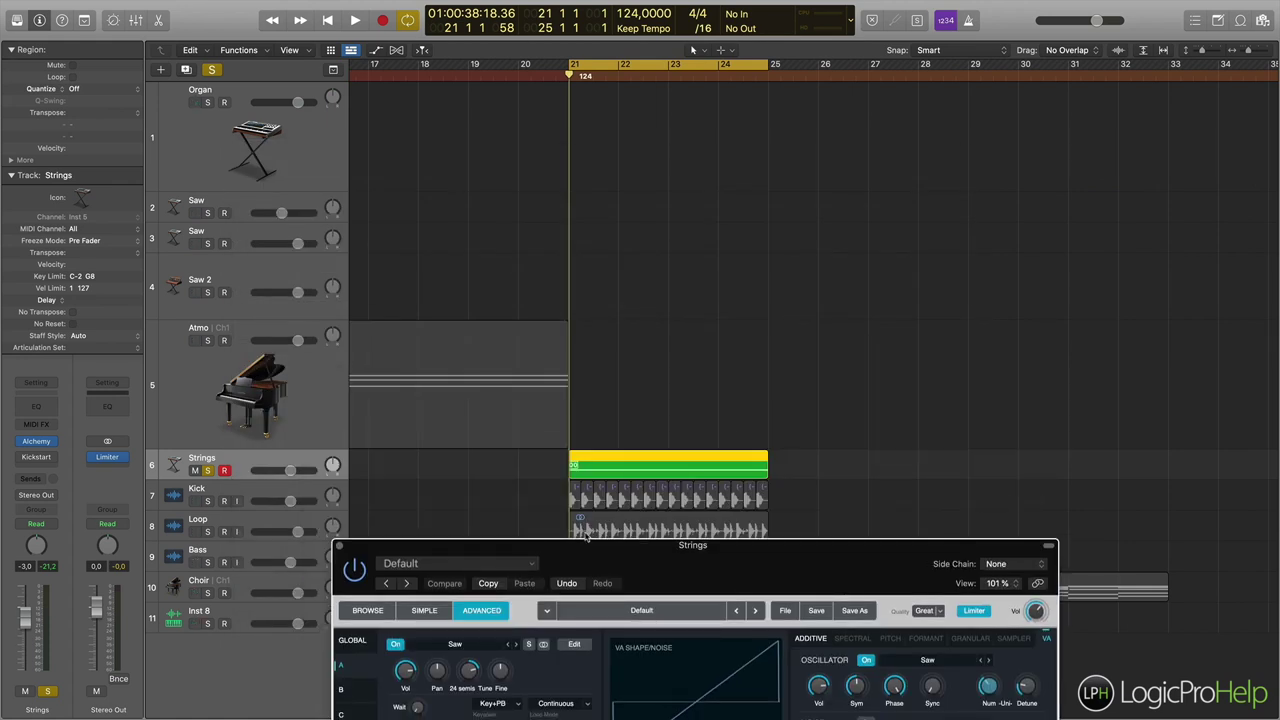
left_click_drag(586, 548, 560, 196)
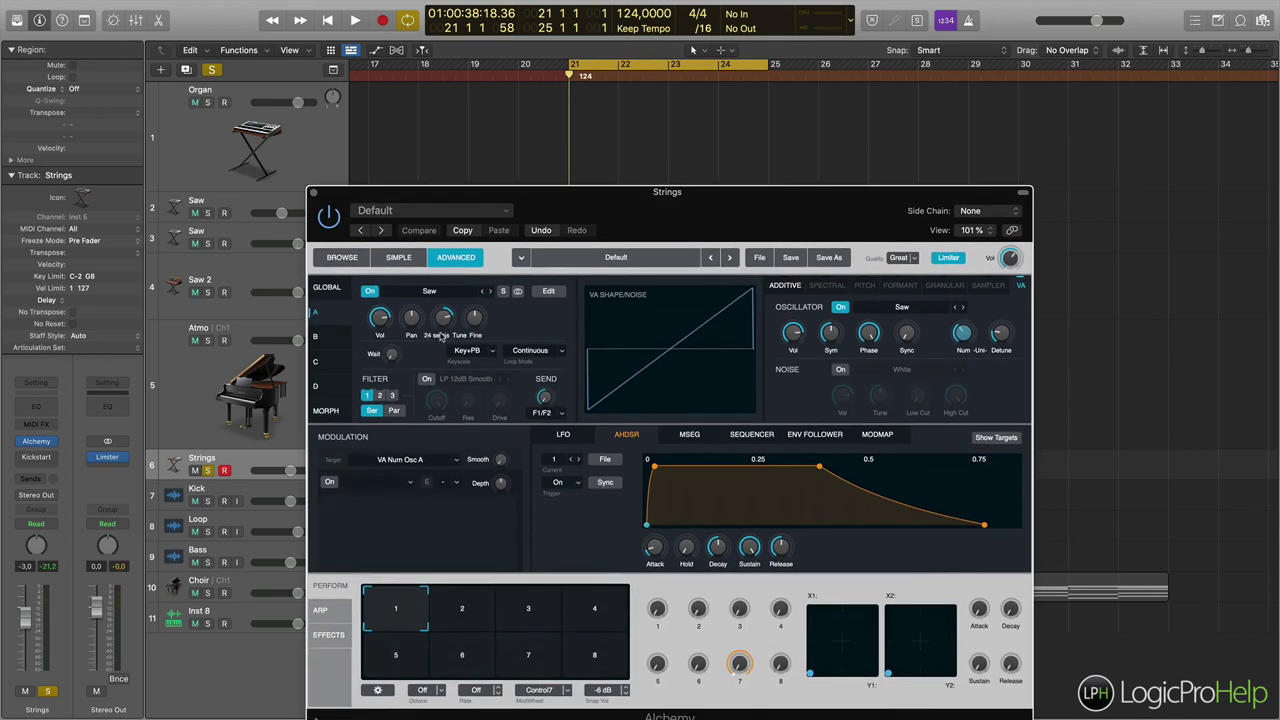
Open the Strings region in the Piano Roll and audition keys around its single long note
left_click_drag(586, 200, 601, 540)
double_click(623, 456)
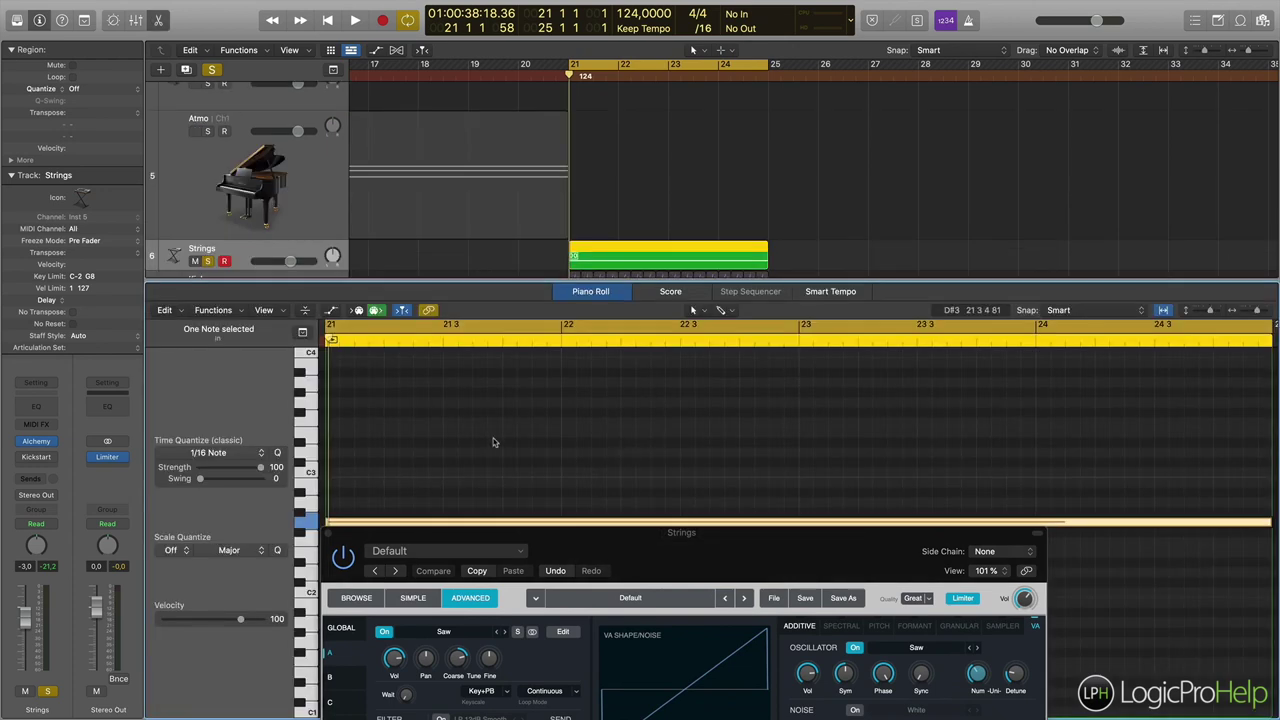
scroll(491, 443, "down", 3)
left_click(309, 428)
left_click(309, 447)
left_click(309, 465)
Show Alchemy's global settings and compare the strings without and with the LP 12dB Smooth filter during playback
left_click_drag(390, 533, 351, 202)
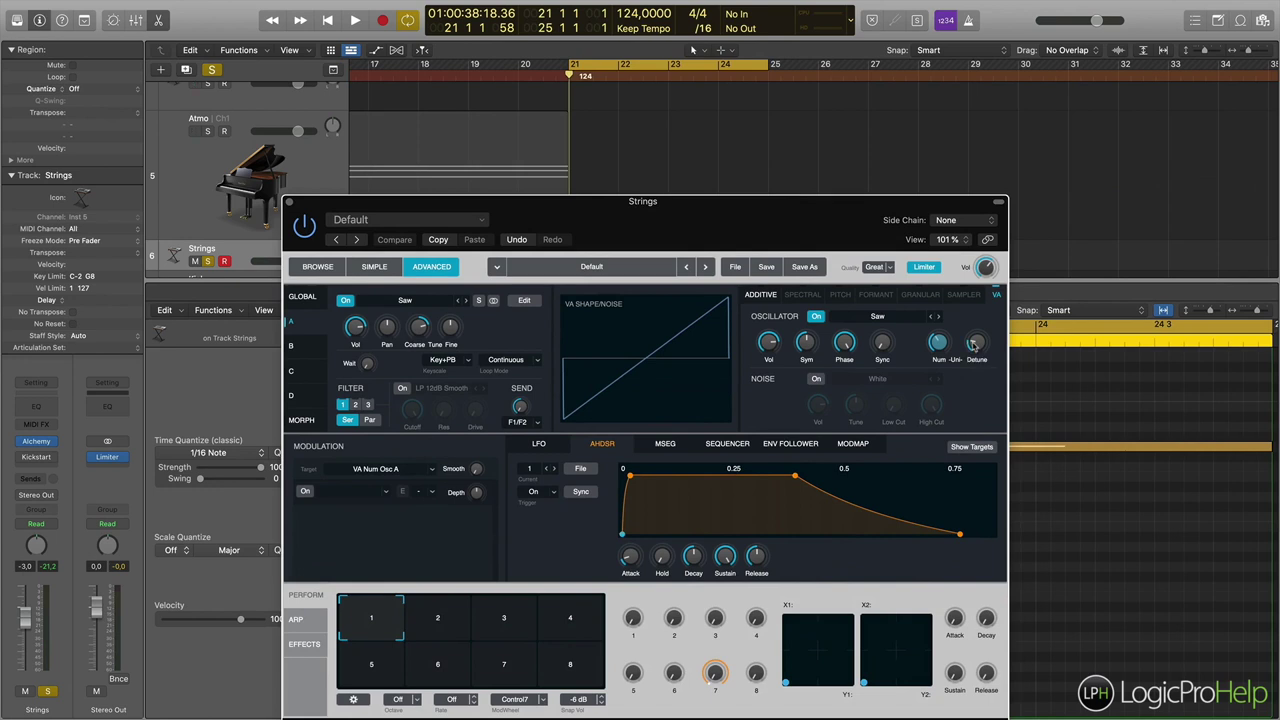
left_click(302, 297)
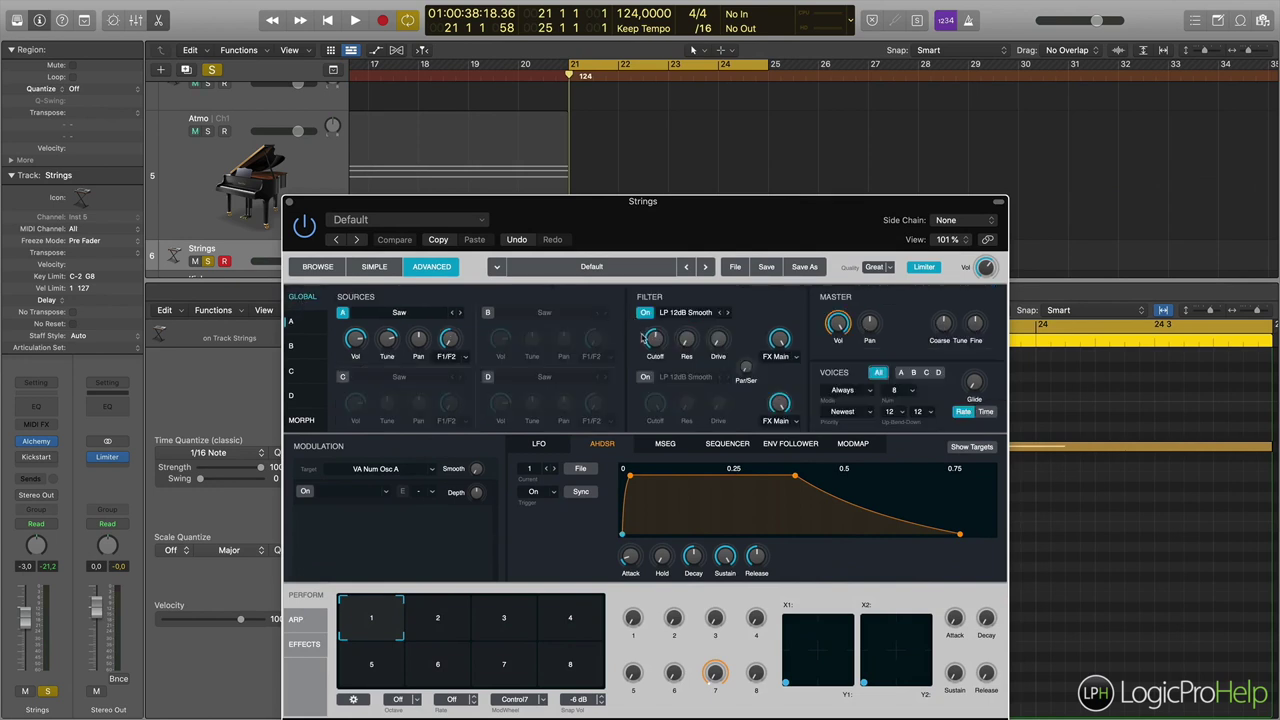
left_click(642, 315)
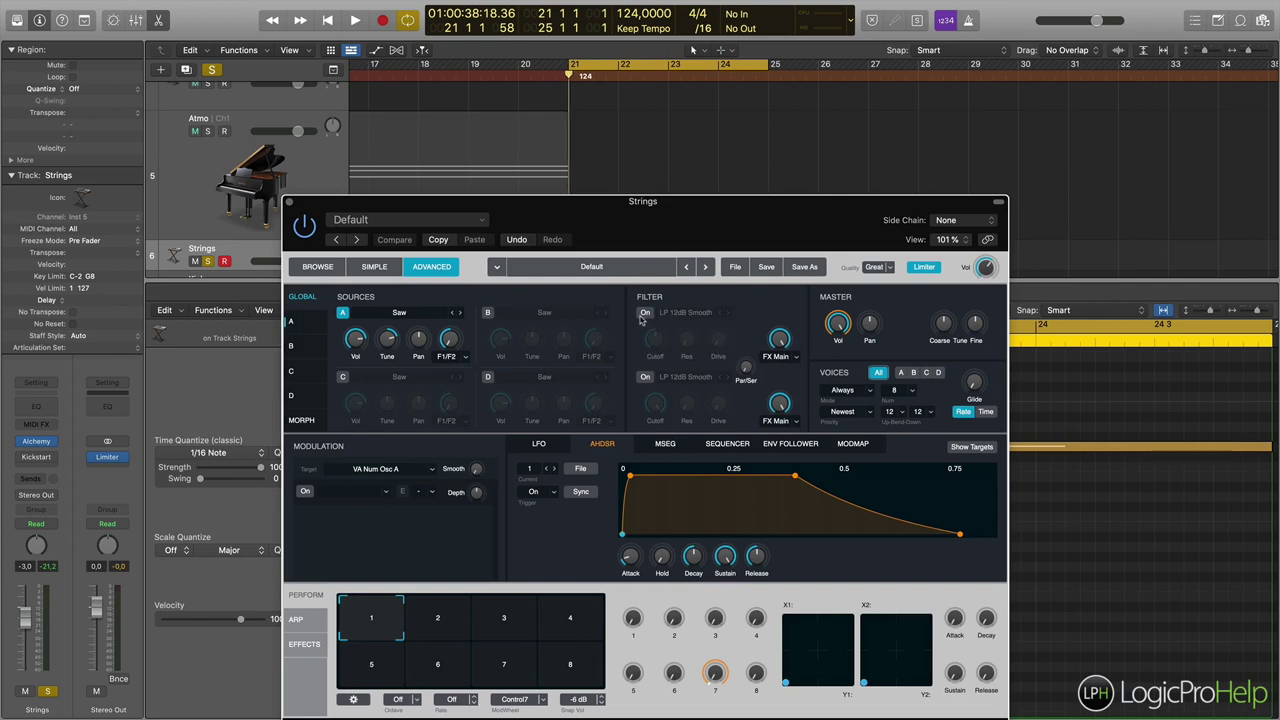
key("space")
left_click(644, 313)
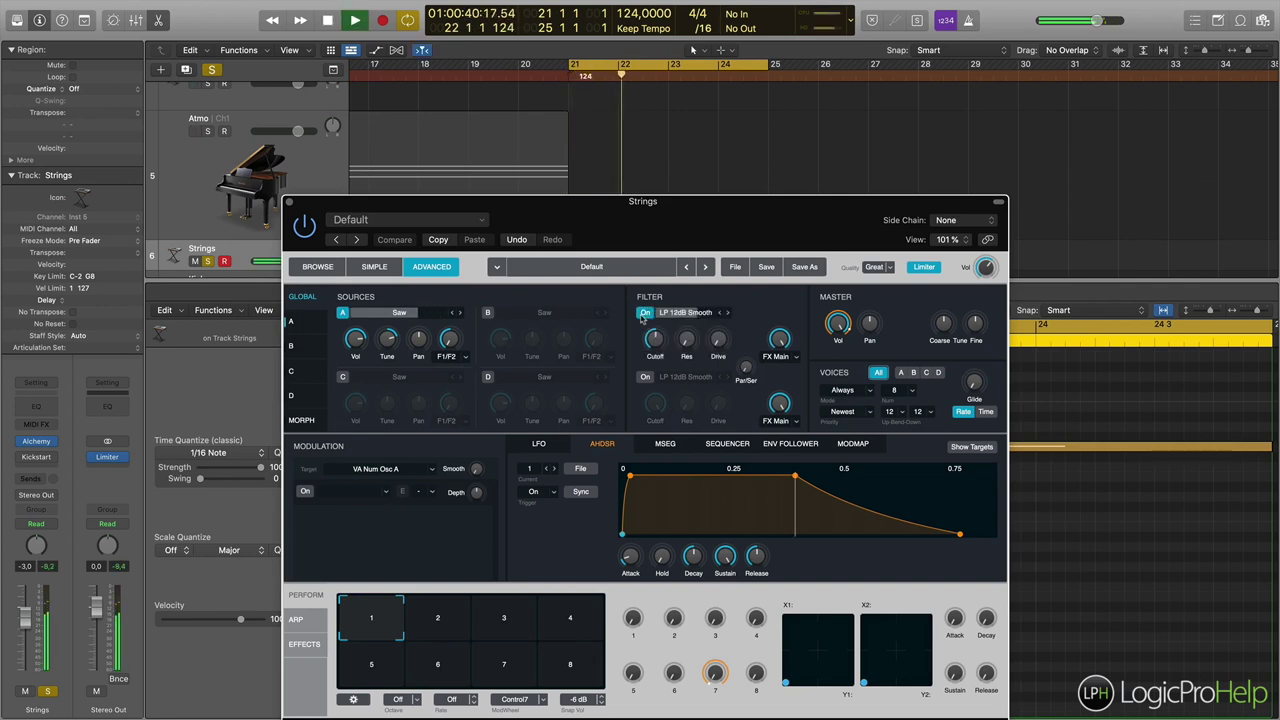
left_click(644, 313)
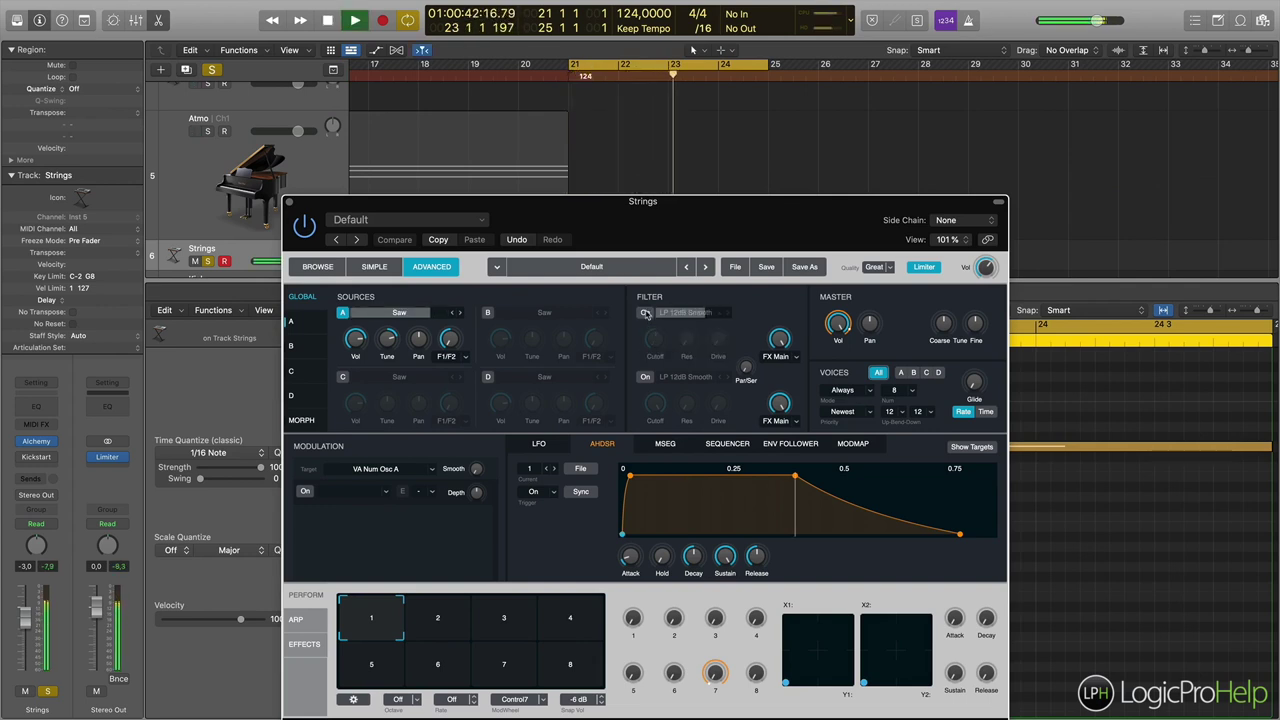
key("space")
Replay the soloed strings while switching the first filter off and on again, leaving it enabled
left_click(644, 313)
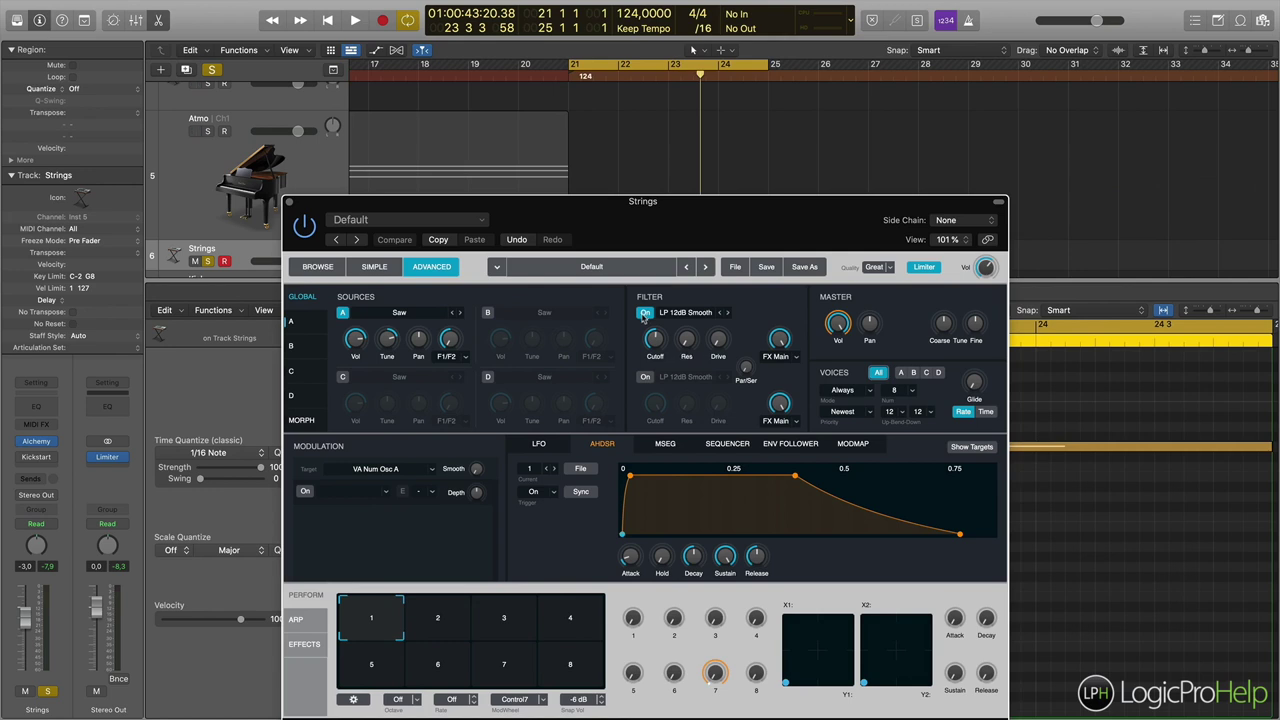
key("space")
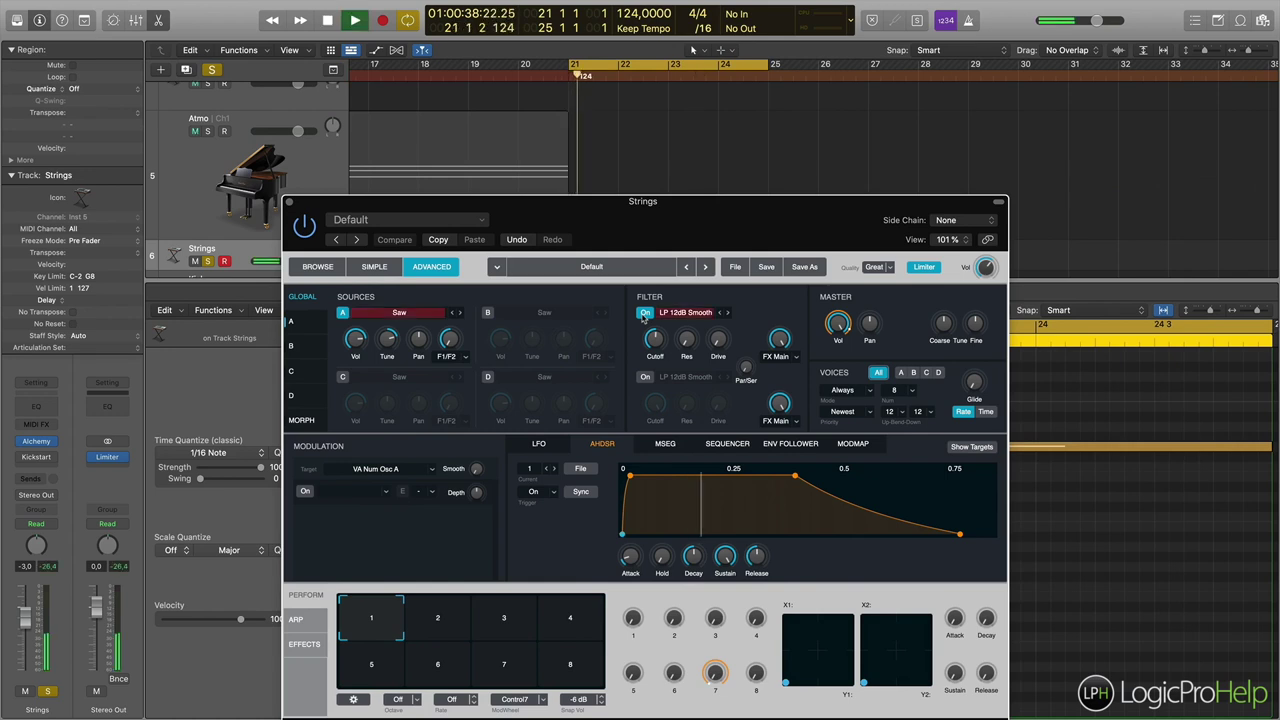
left_click(644, 314)
left_click(644, 316)
left_click(644, 314)
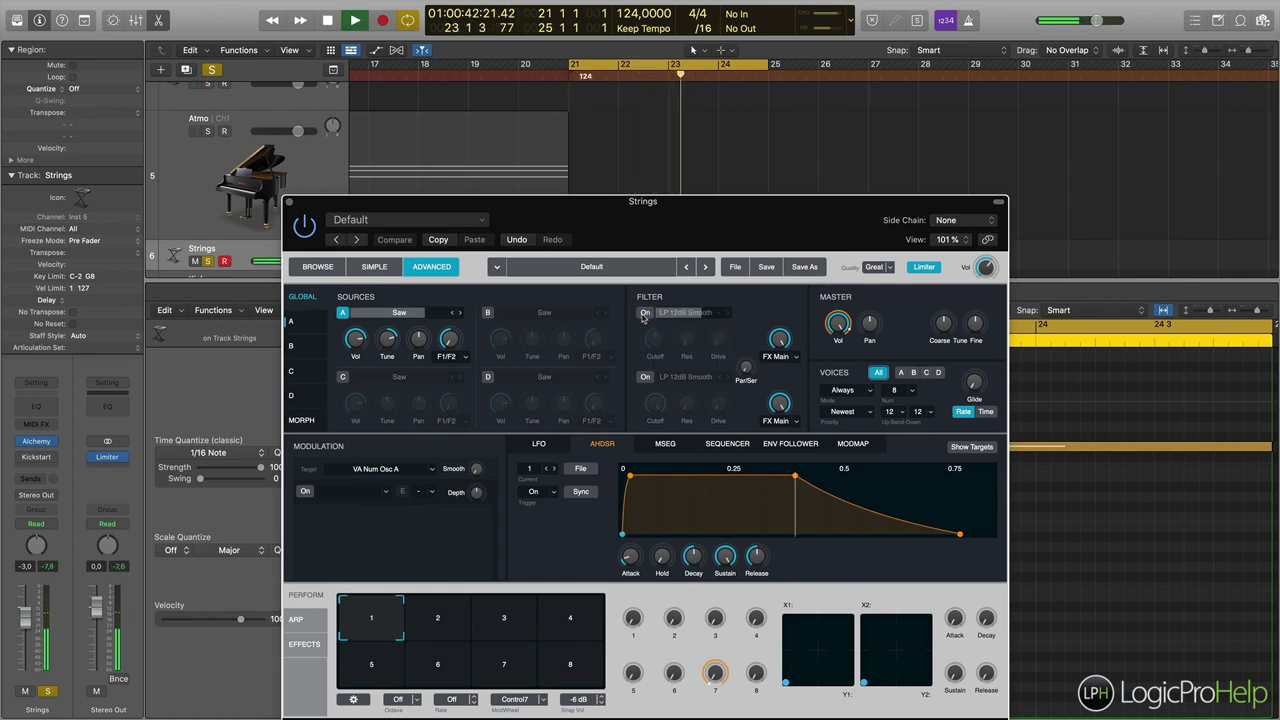
left_click(644, 314)
key("space")
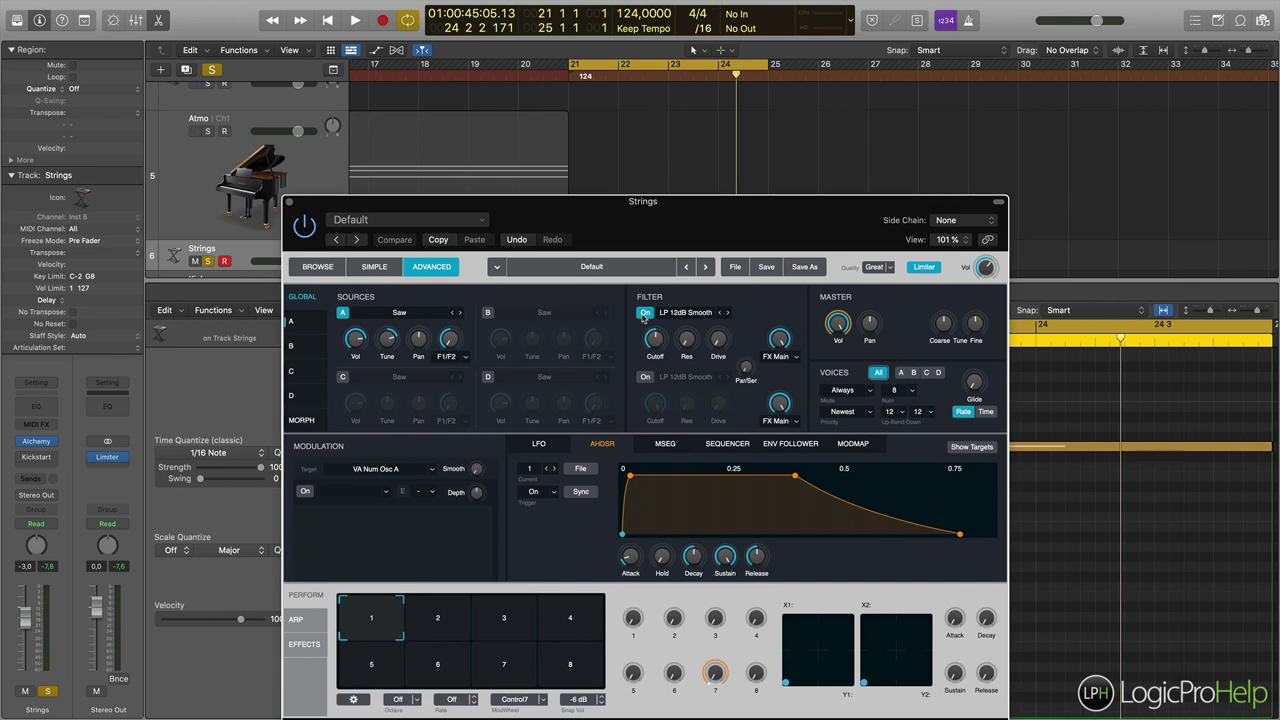
Try the first filter's cutoff at 20000 Hz, lower it again and close the Alchemy window
mouse_move(656, 350)
left_click(655, 342)
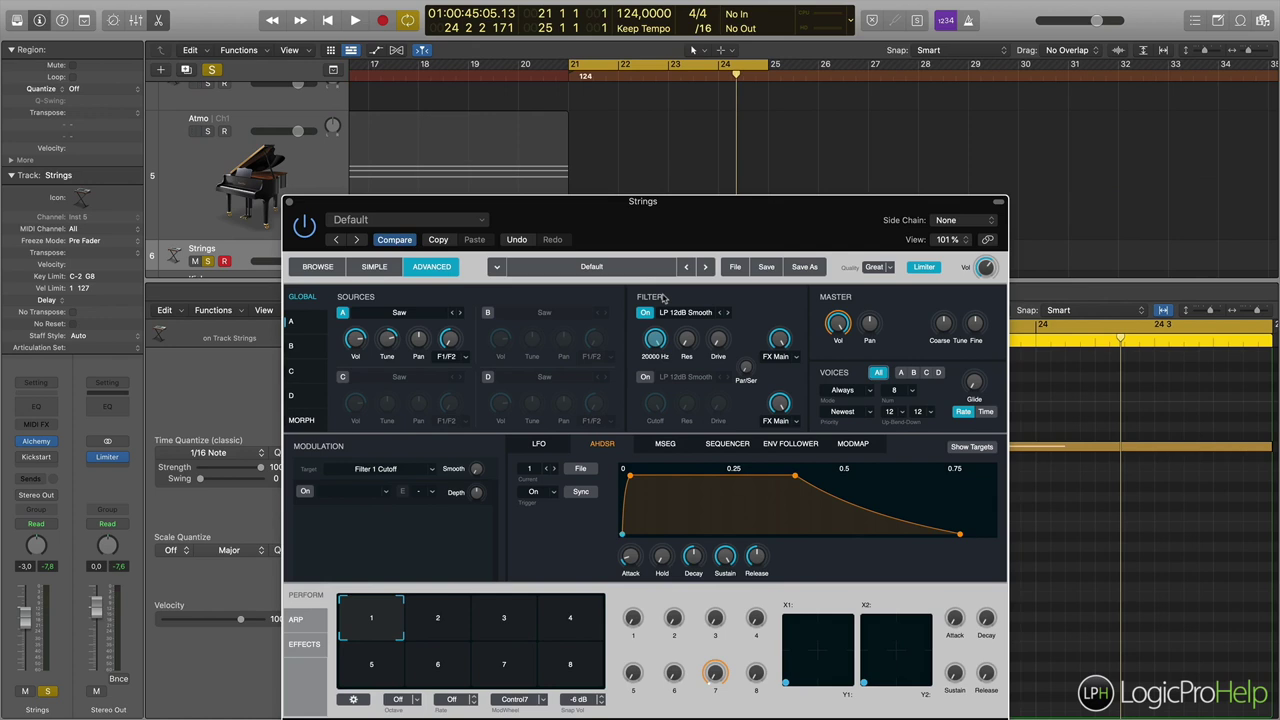
left_click_drag(658, 342, 656, 404)
left_click(289, 203)
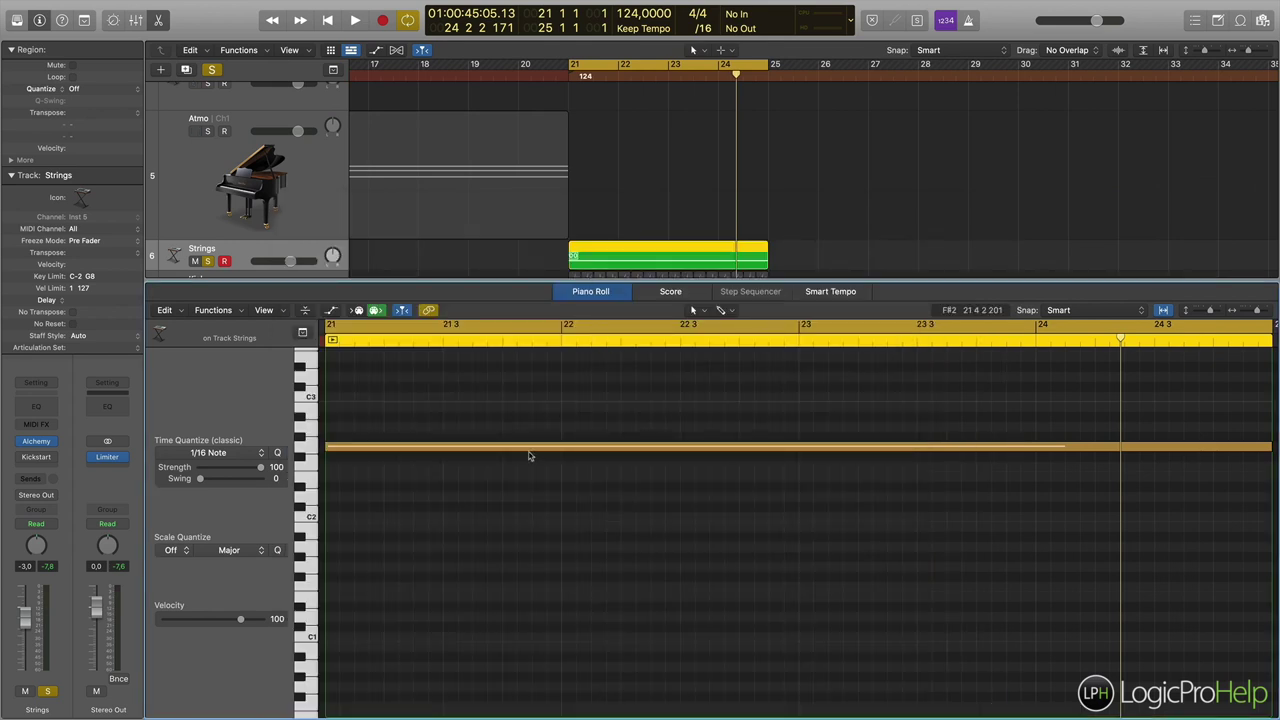
Close the Piano Roll, set the cycle range to bars 25 to 33 and unsolo the Strings track
mouse_move(531, 455)
key("e")
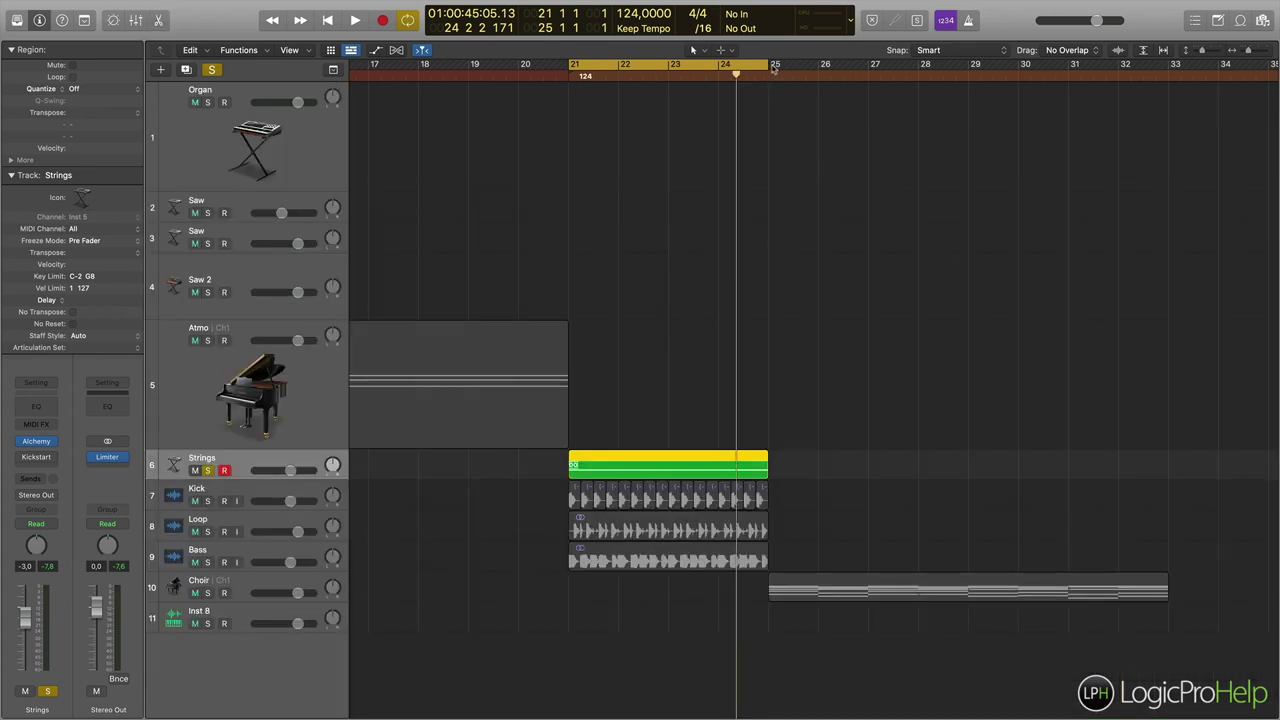
left_click_drag(770, 66, 1180, 75)
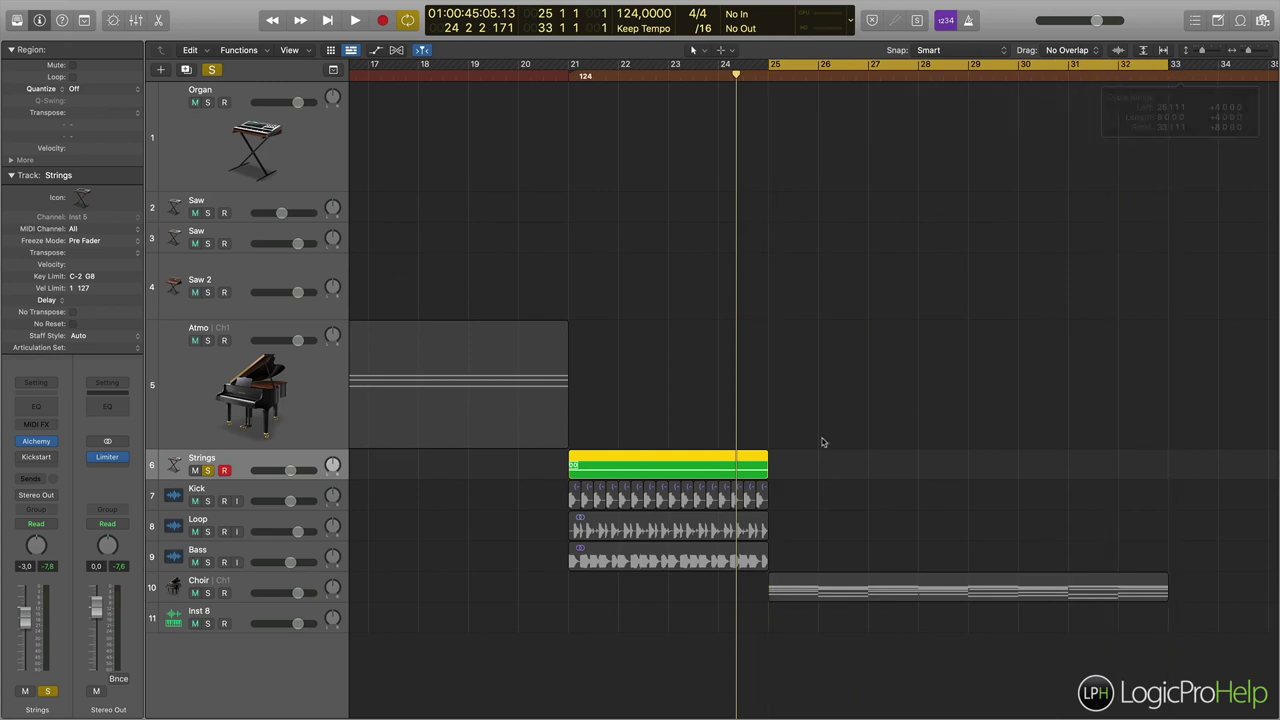
left_click(207, 470)
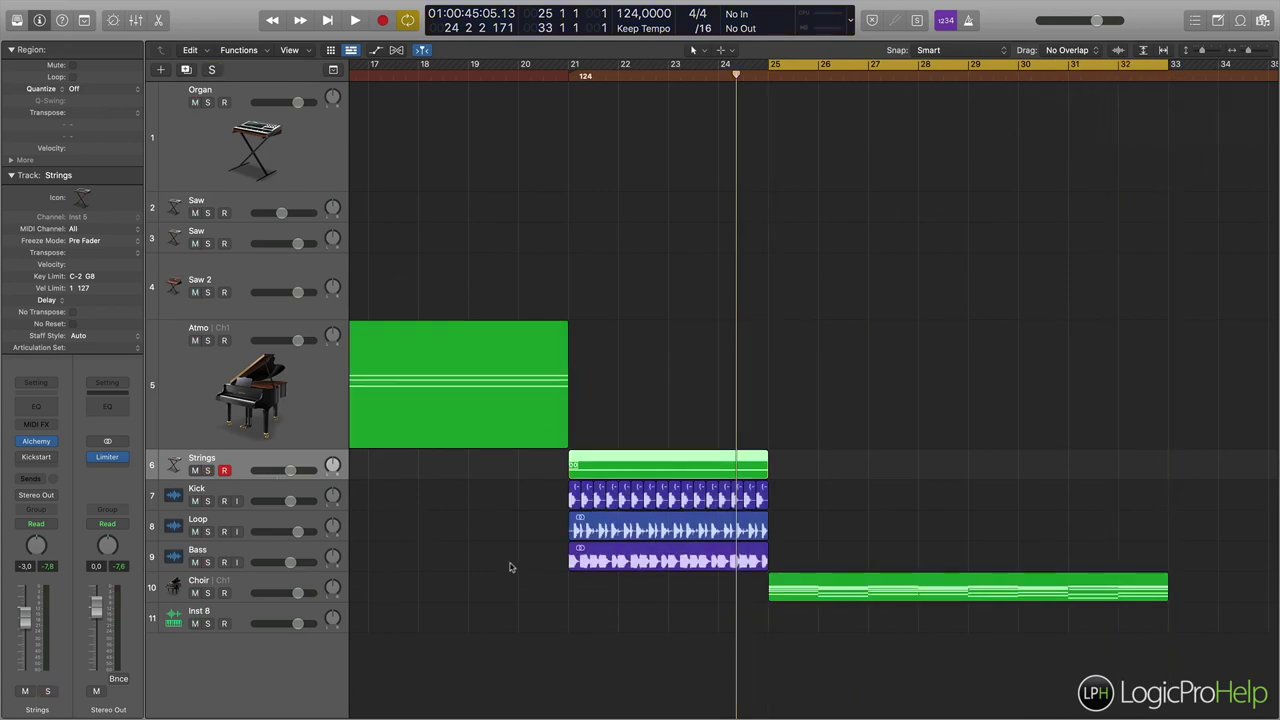
Select the Choir track and play its region from bar 25
left_click(259, 588)
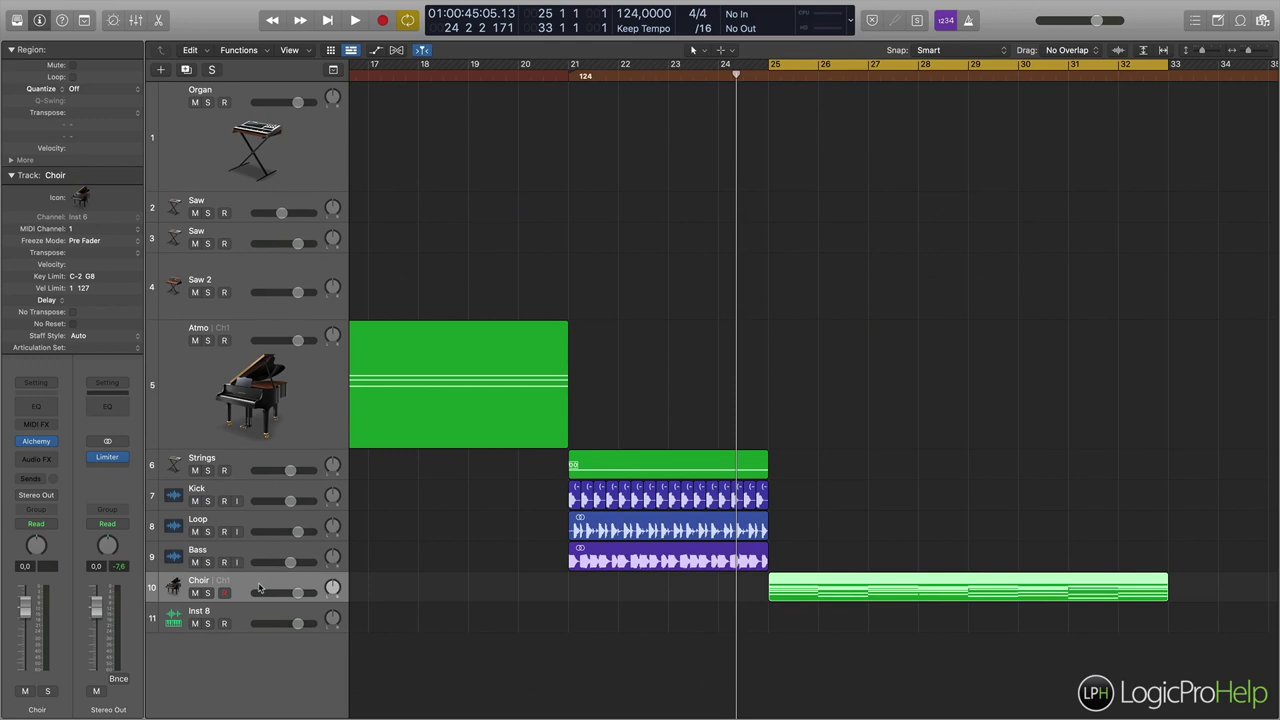
key("super+Left")
key("super+Left")
left_click(773, 77)
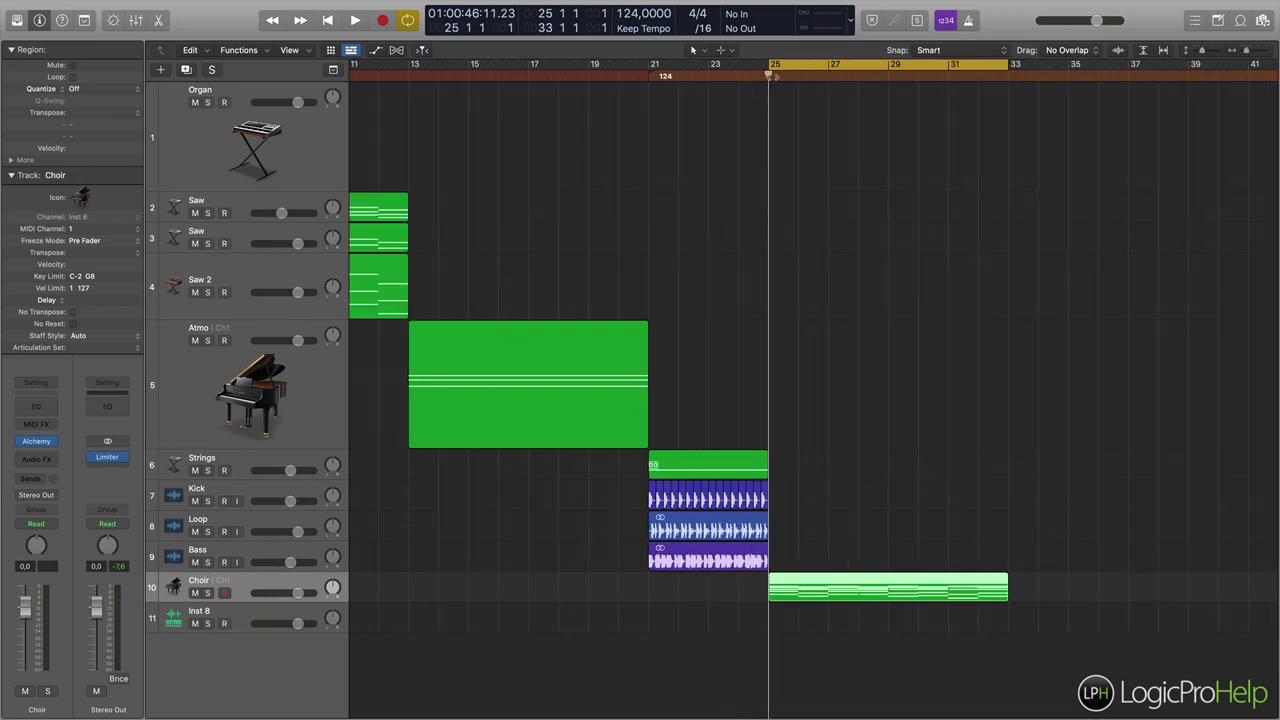
key("space")
Open the Choir track's Alchemy and reset the synth to its initial default preset
left_click(36, 442)
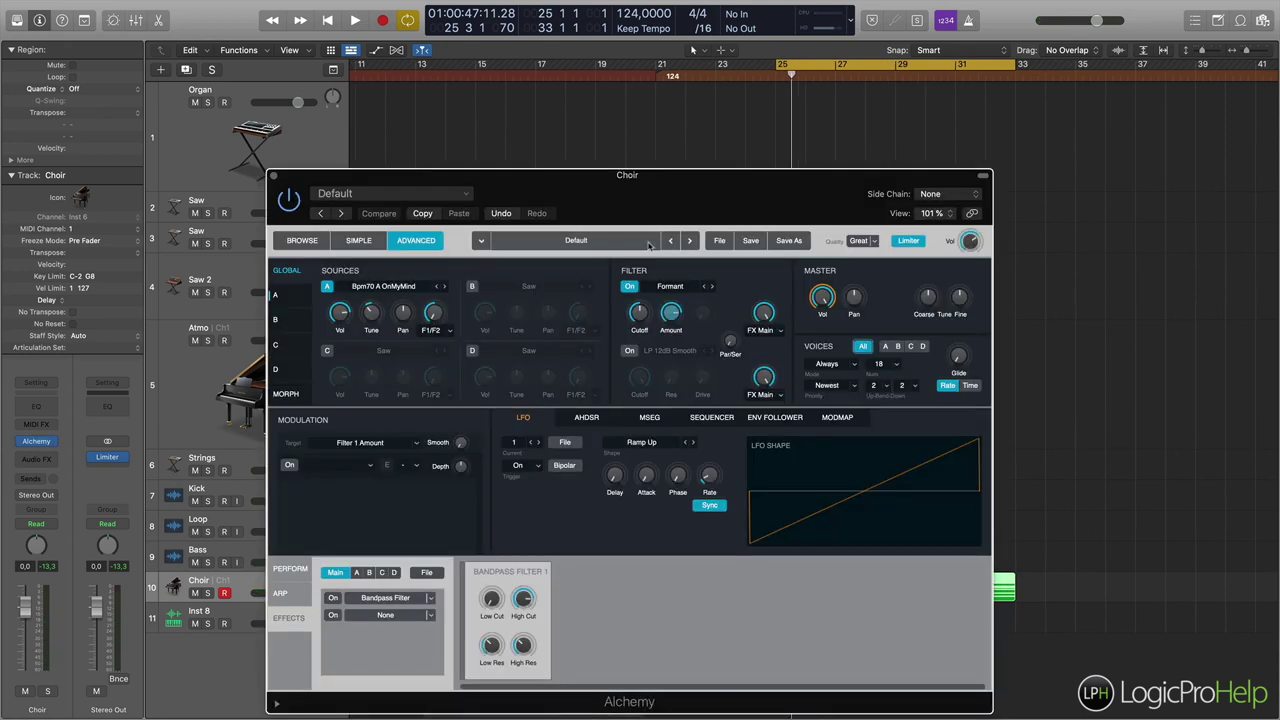
left_click(718, 248)
left_click(755, 279)
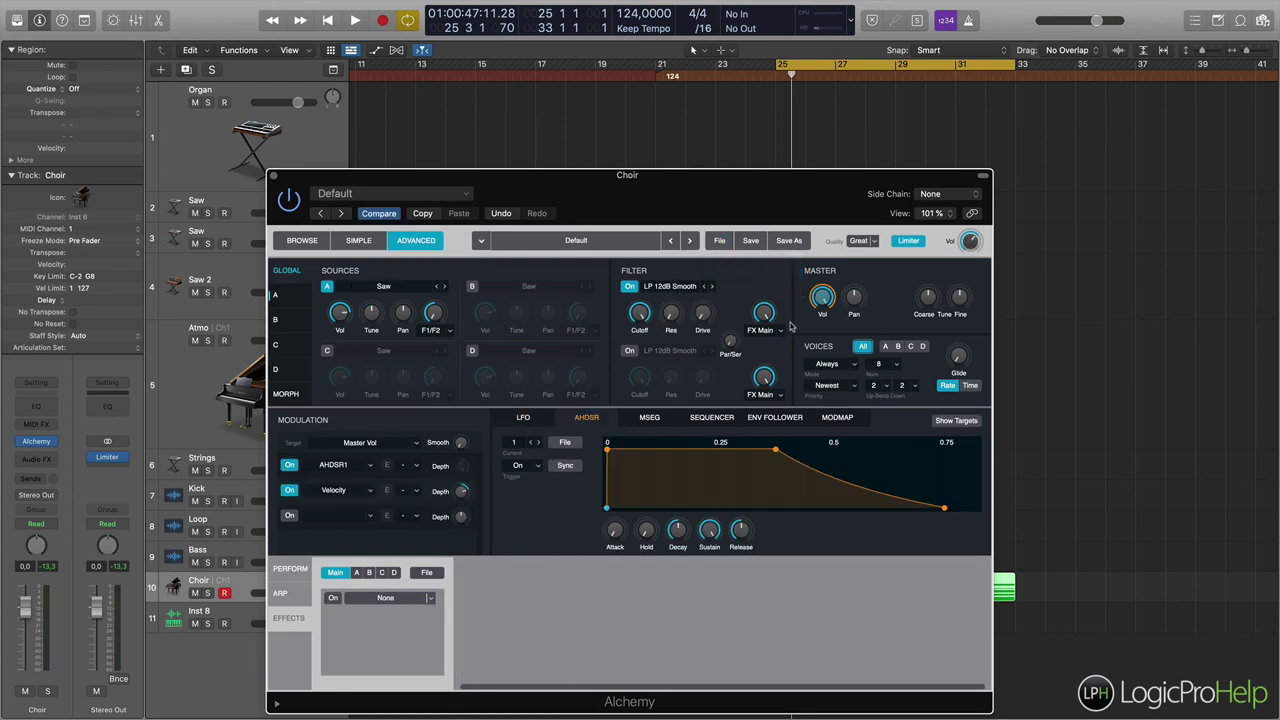
Browse the Vocal samples to the Prime Loops pack's Verses Solo folder and audition Bpm70_A_OnMyMind.wav
key("f")
left_click(1167, 91)
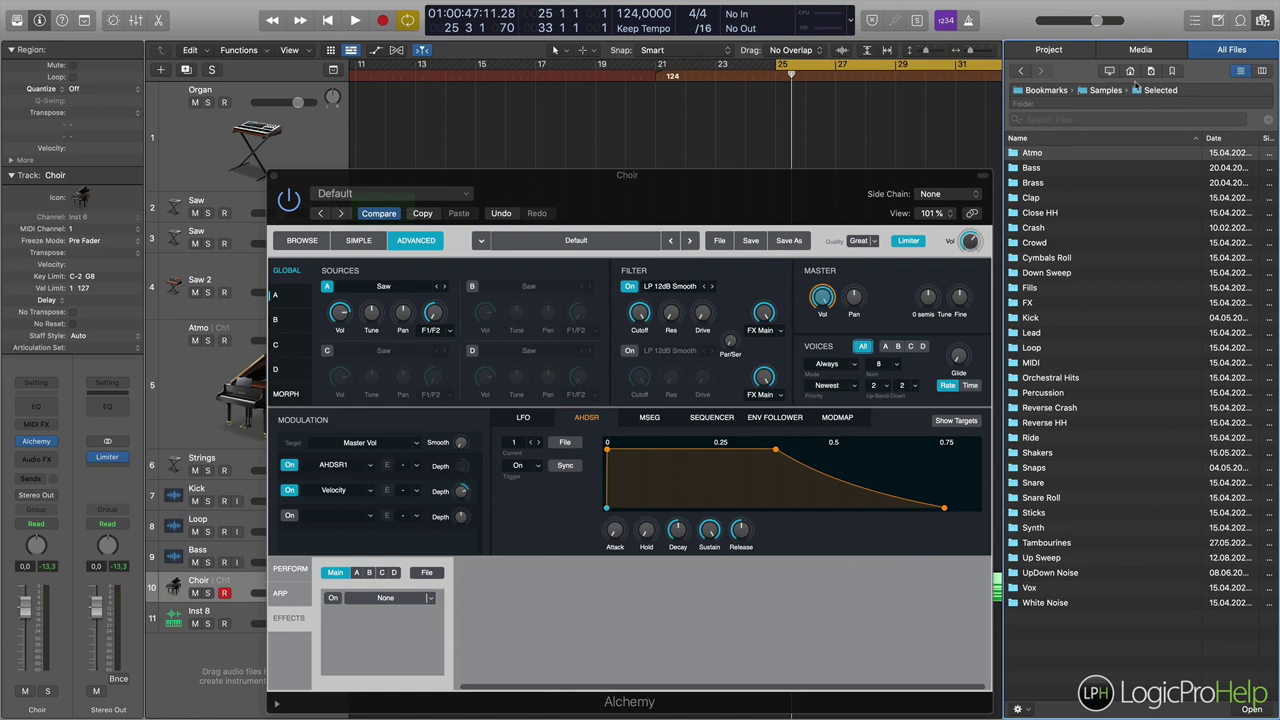
left_click(1104, 92)
double_click(1052, 602)
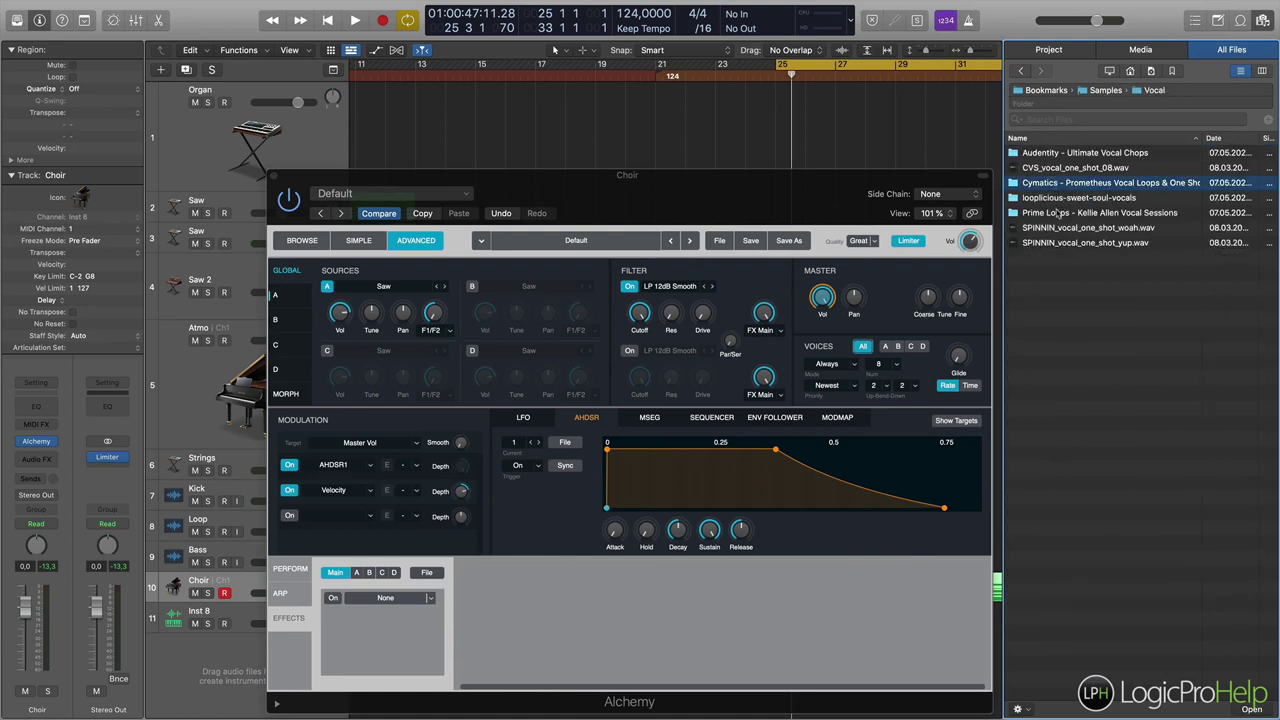
double_click(1058, 212)
double_click(1060, 198)
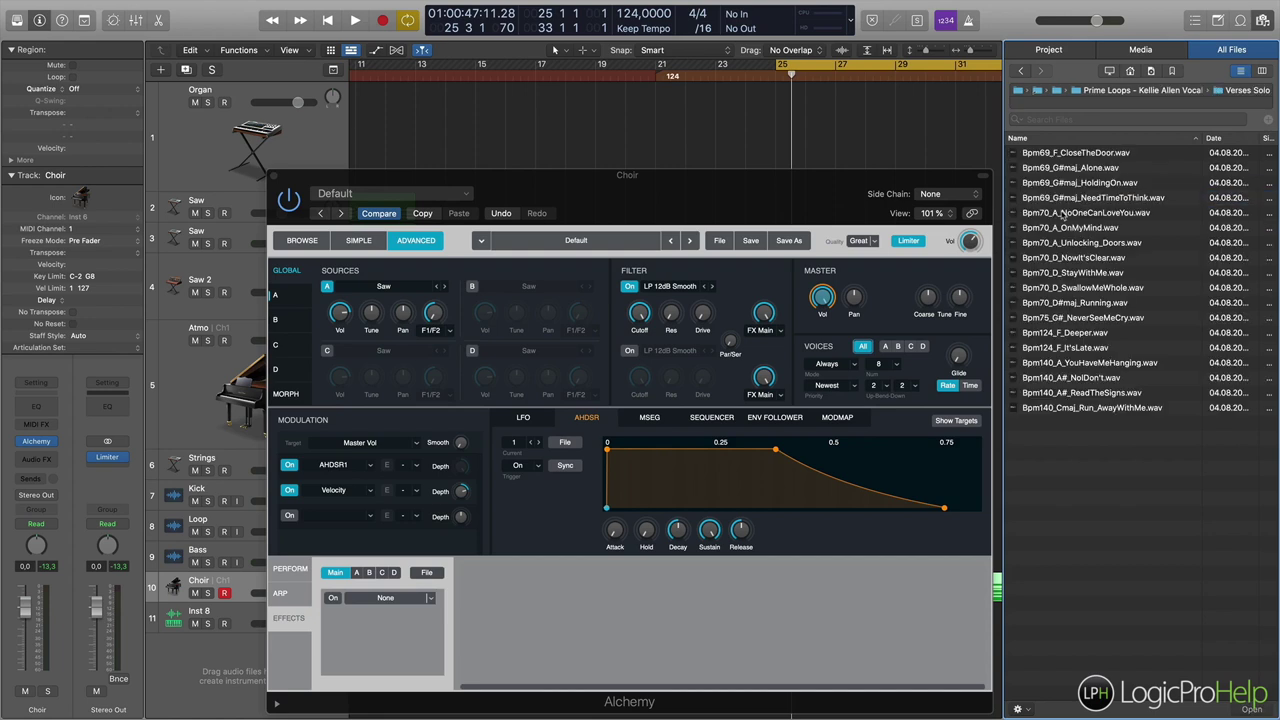
left_click(1073, 229)
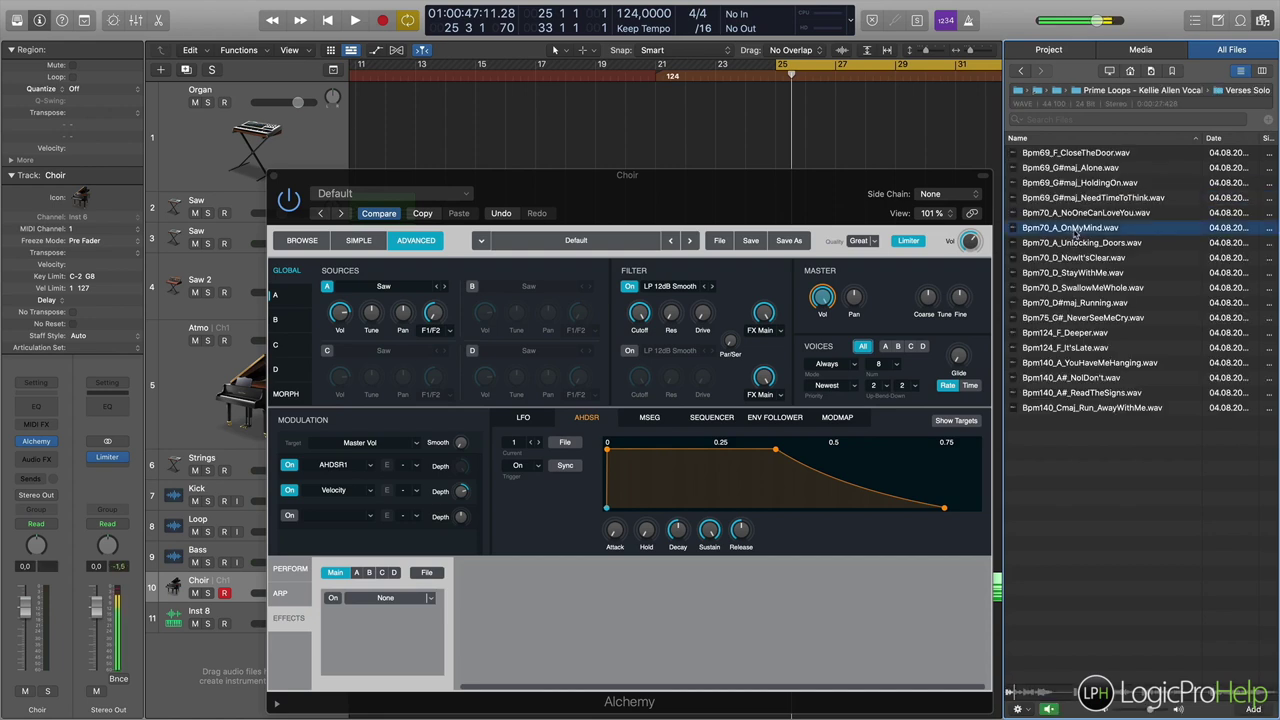
Import Bpm70_A_OnMyMind.wav into source A of Alchemy in Spectral mode
key("space")
key("space")
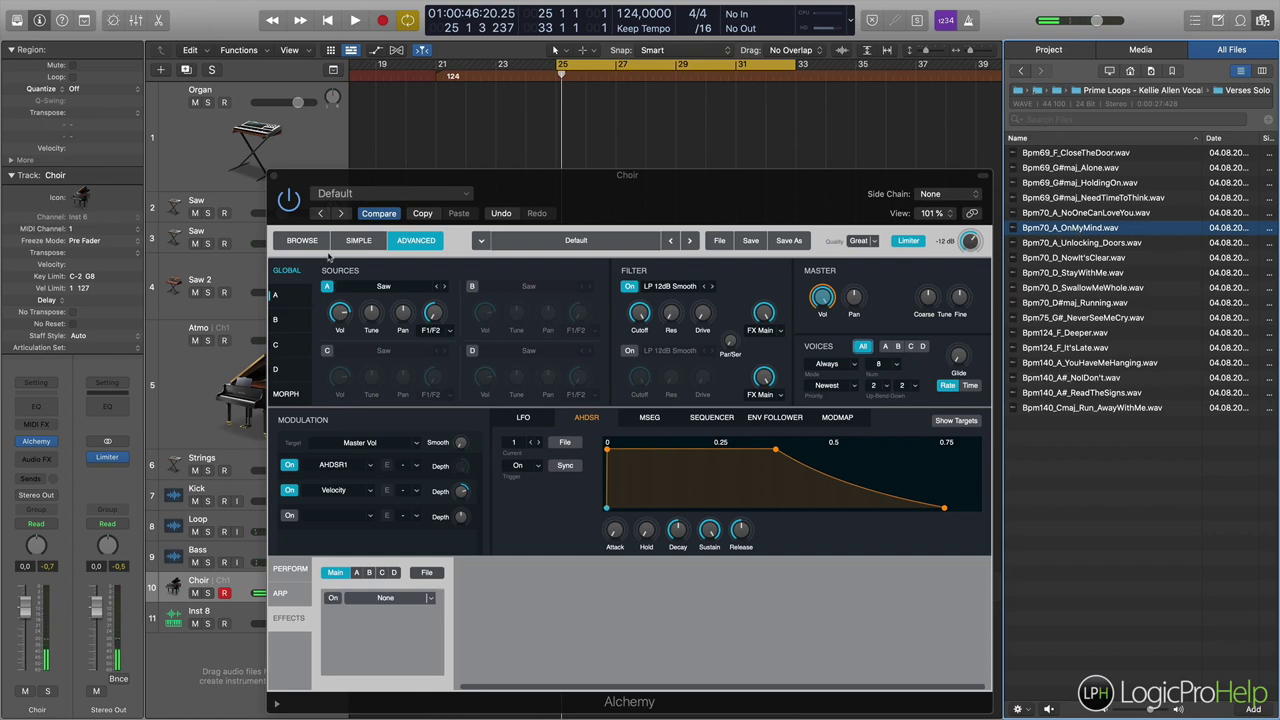
left_click(300, 302)
left_click_drag(1097, 228, 480, 308)
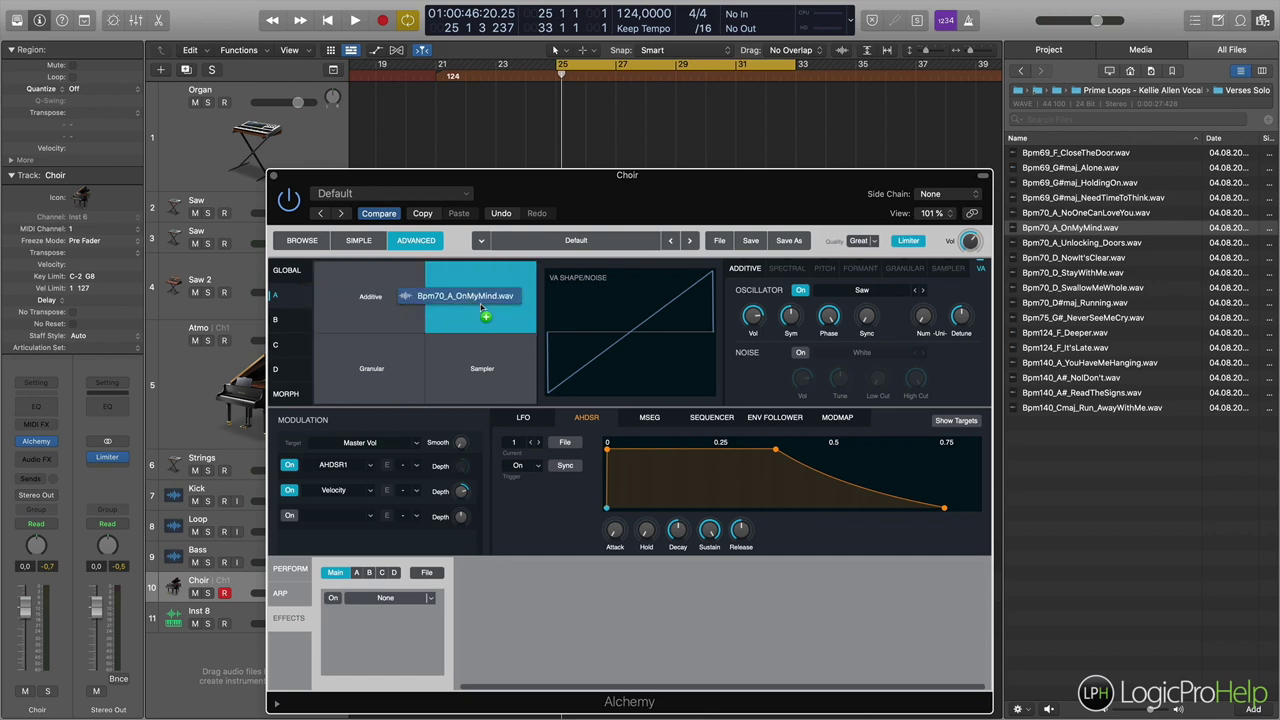
left_click_drag(481, 309, 483, 312)
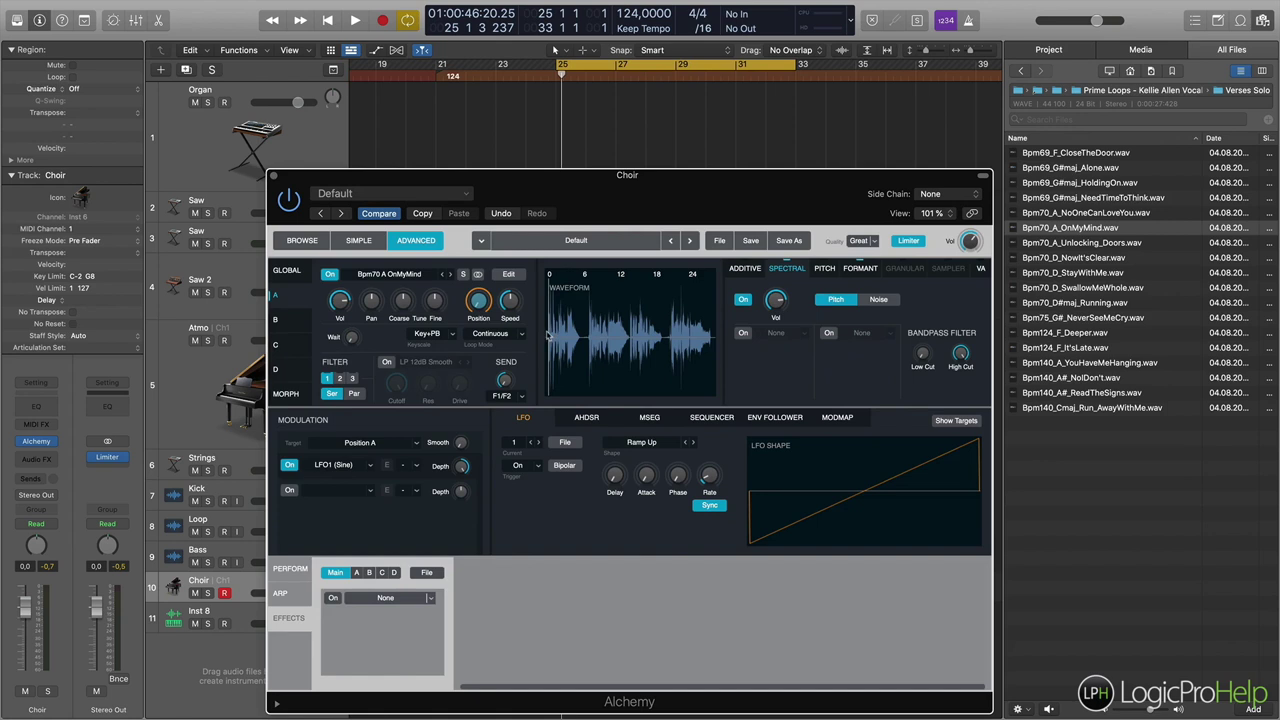
Set source A's Speed to 0 % and lower Alchemy's output volume to -15.7 dB, then start playback
mouse_move(511, 303)
left_click_drag(511, 302, 515, 355)
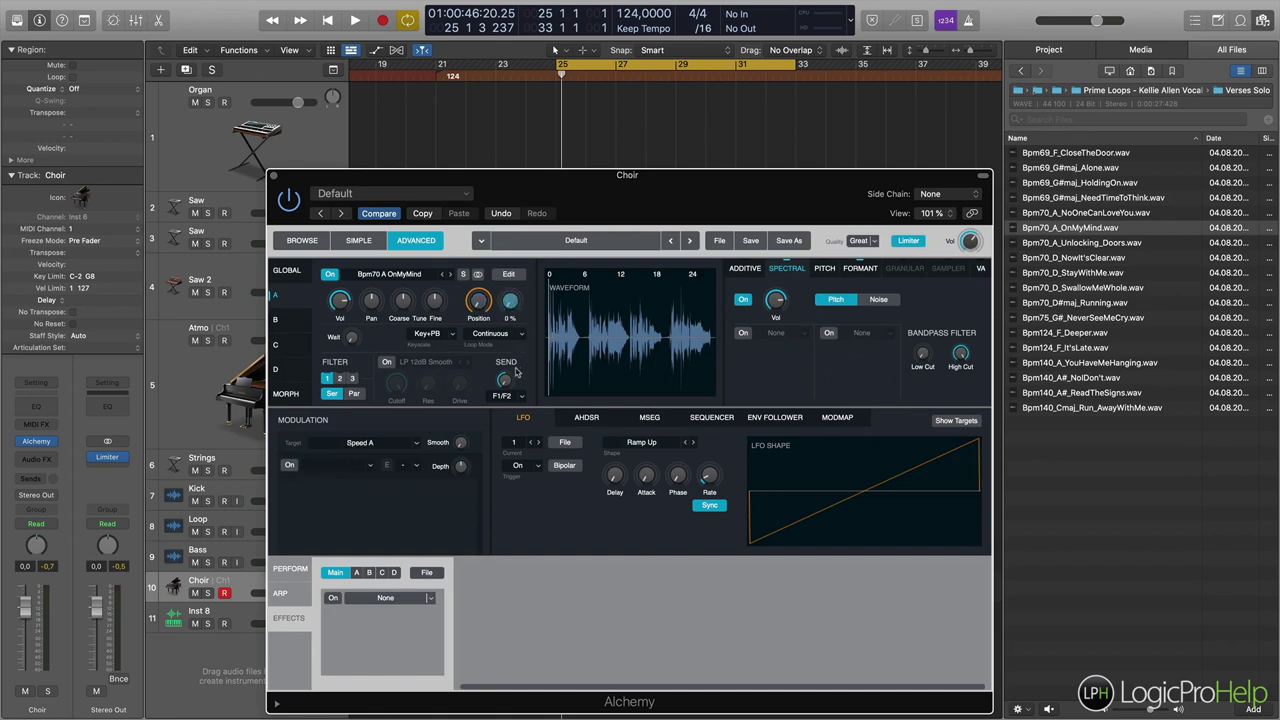
left_click(479, 300)
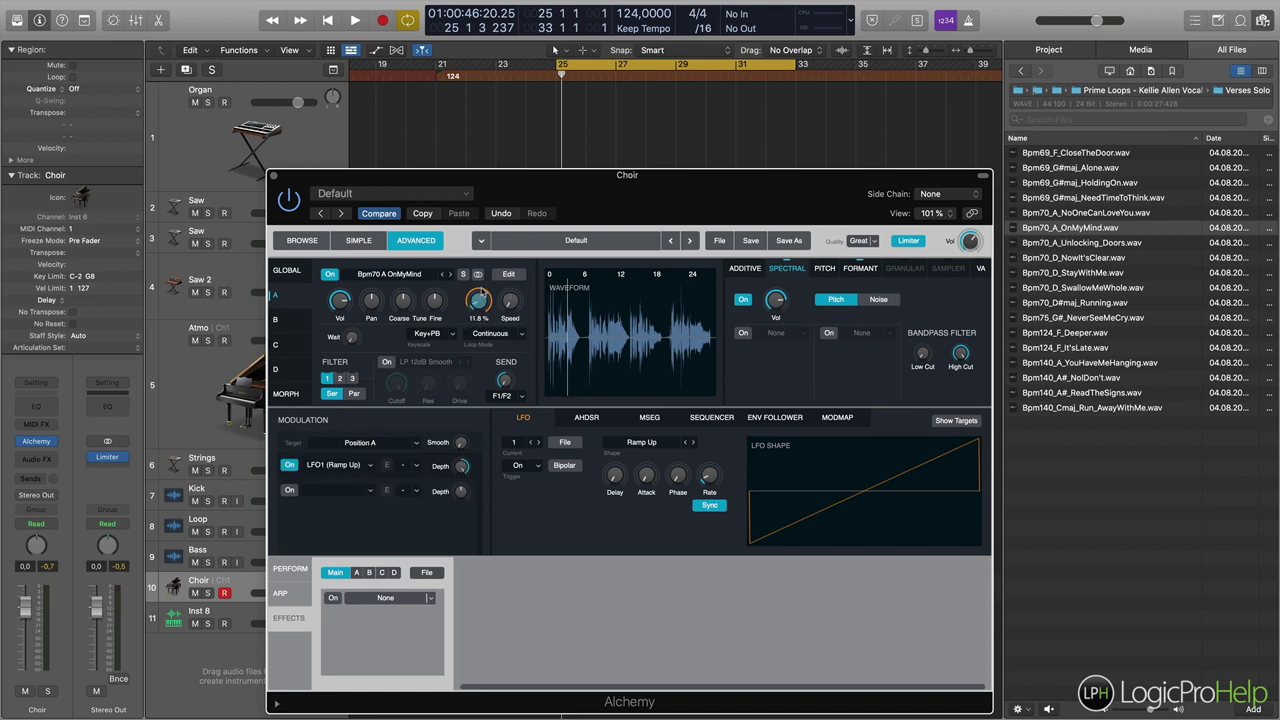
left_click_drag(482, 293, 482, 294)
left_click(969, 241)
key("space")
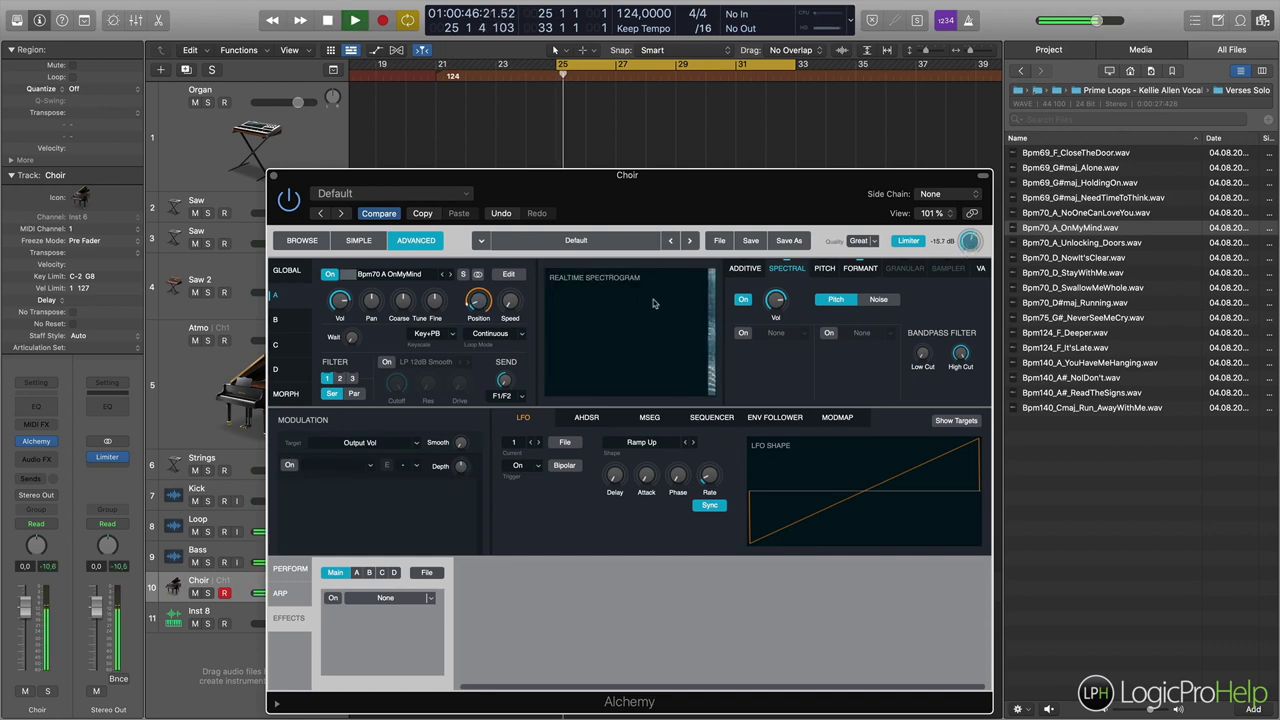
Clear the modulation on source A's Position and set Position to 37.4 % while listening
left_click(478, 302)
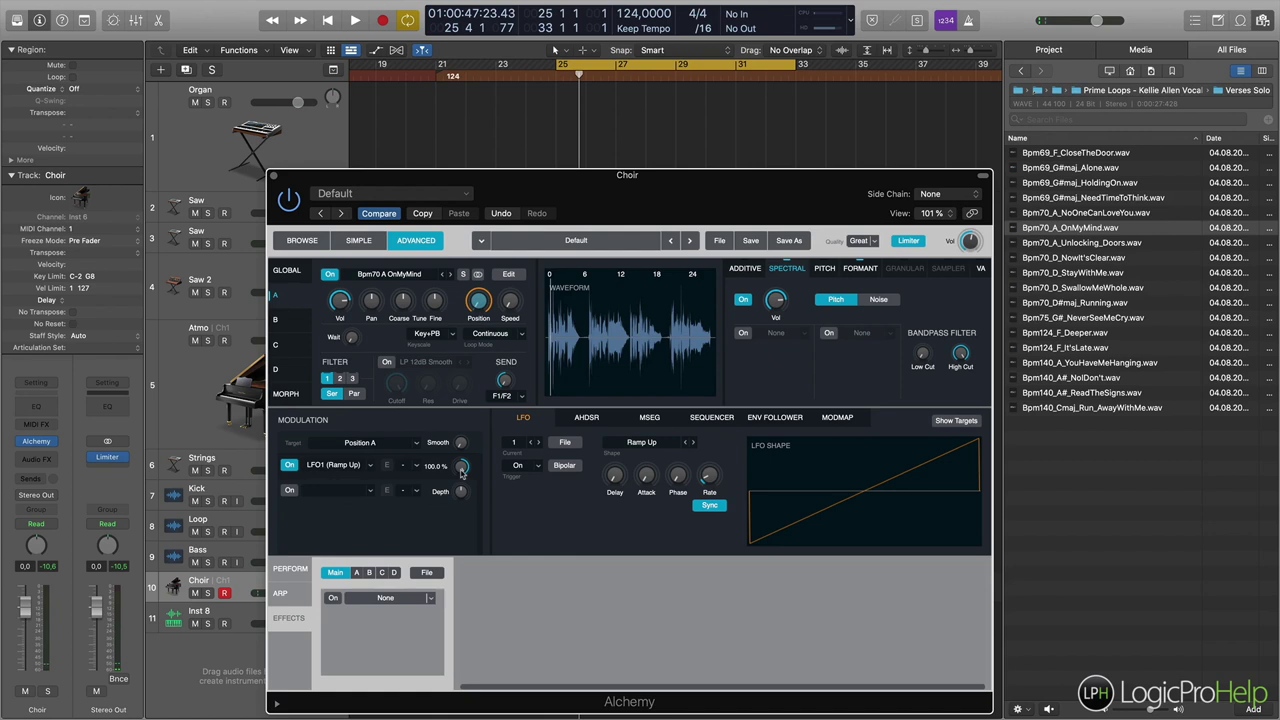
right_click(486, 306)
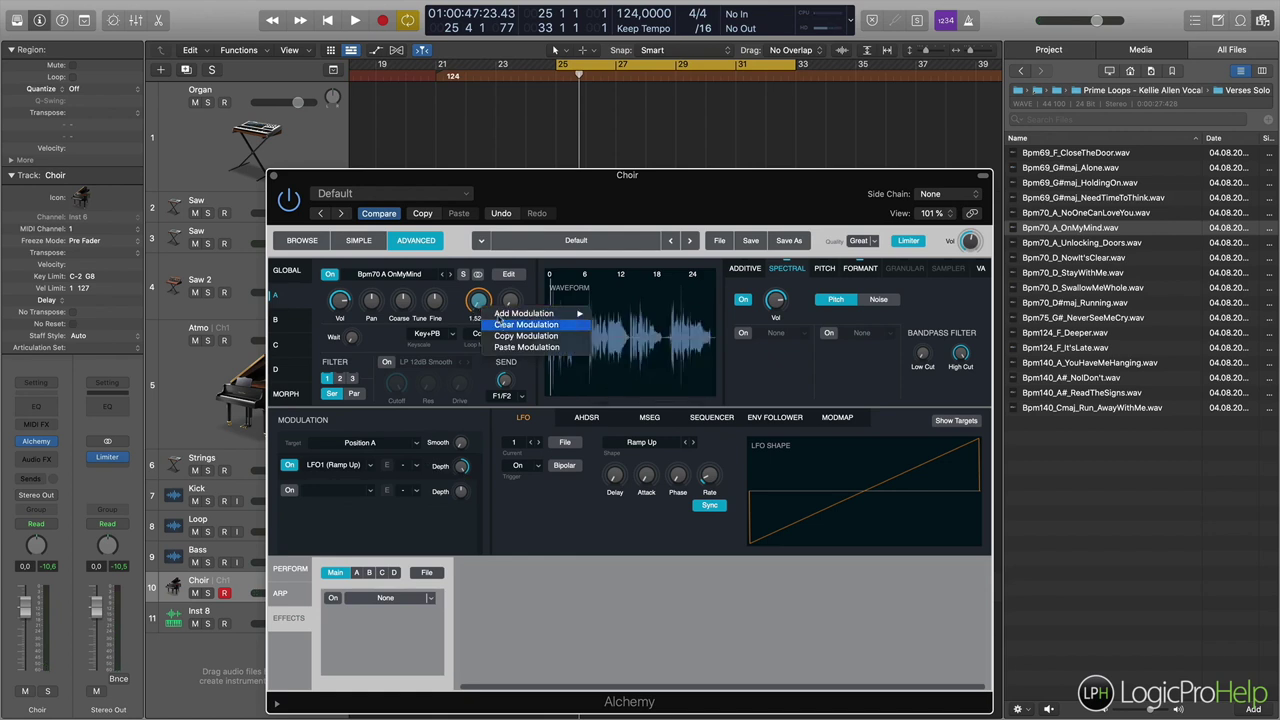
left_click(496, 324)
left_click_drag(481, 291, 484, 289)
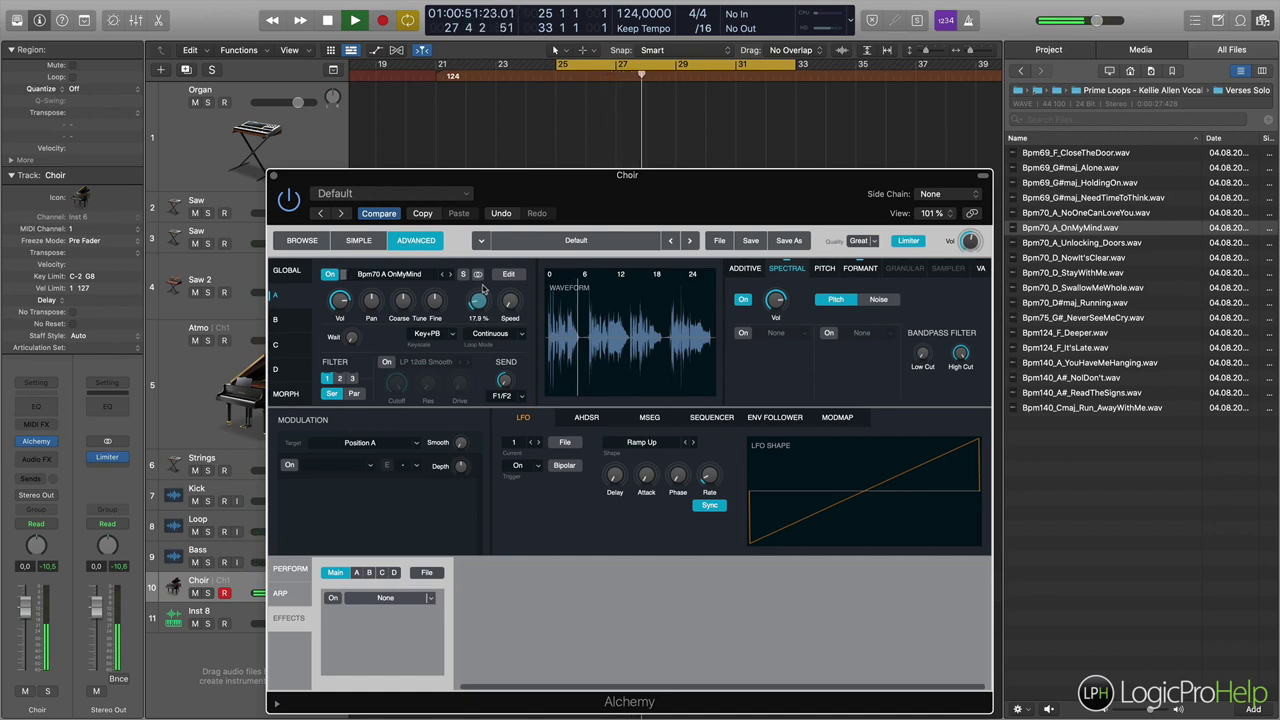
left_click_drag(481, 301, 486, 284)
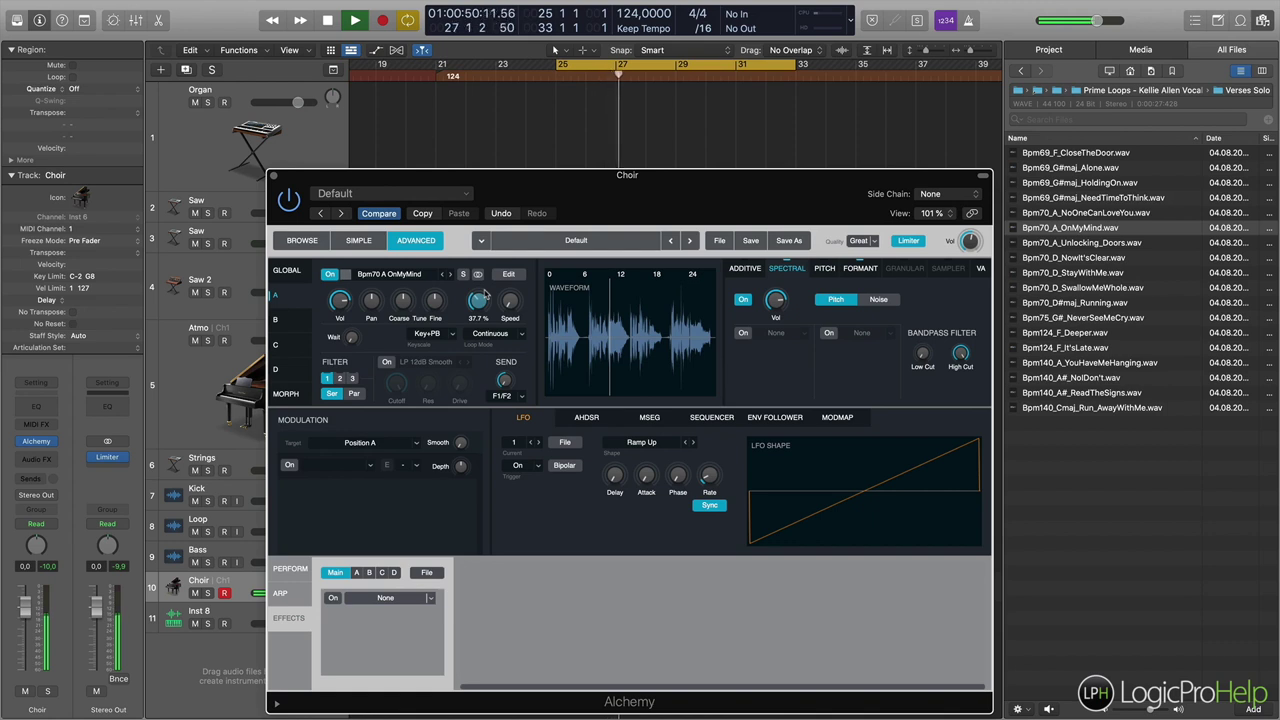
left_click_drag(482, 300, 482, 304)
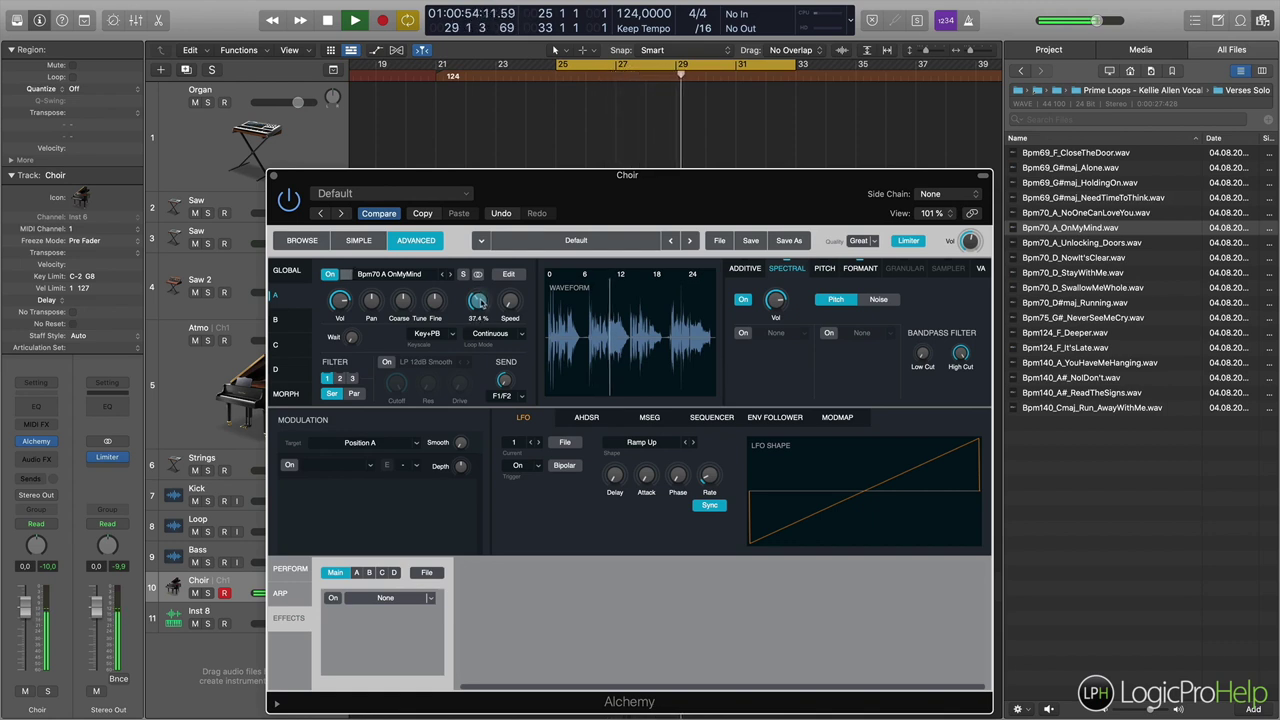
key("space")
Try a higher Speed on source A during playback and return it to 0 %
left_click_drag(510, 300, 513, 286)
key("space")
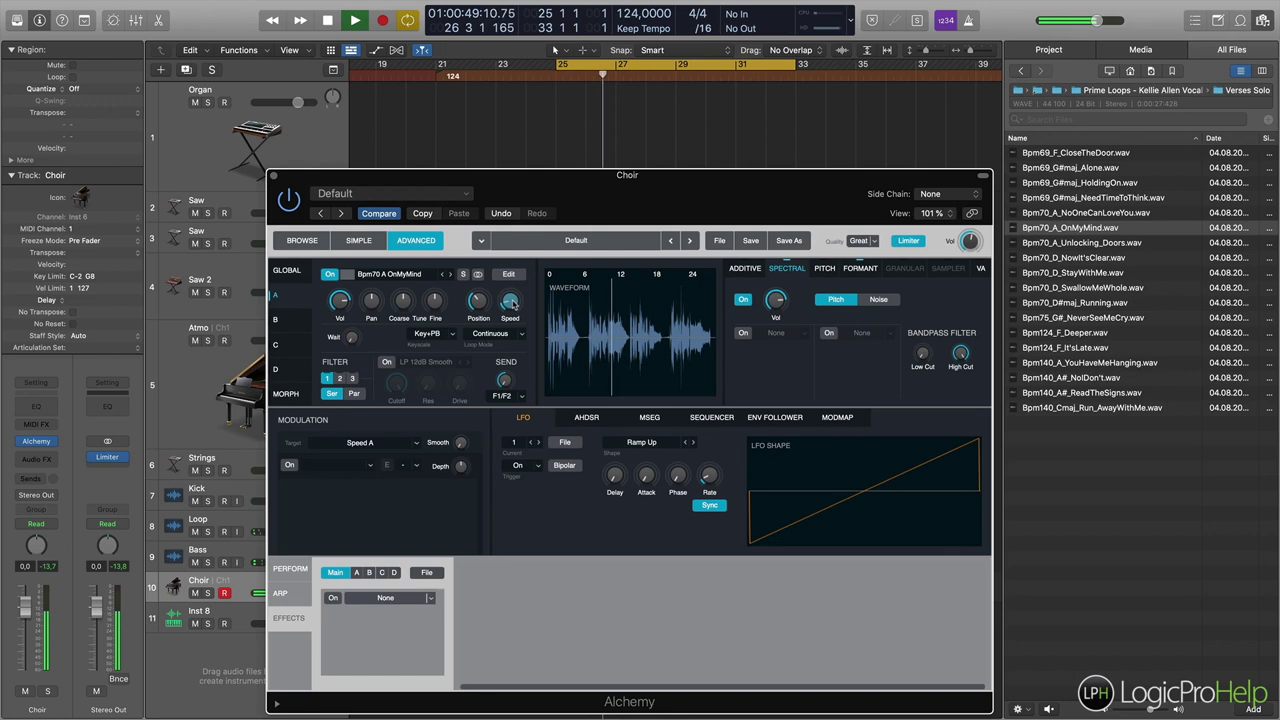
left_click_drag(513, 302, 514, 318)
key("space")
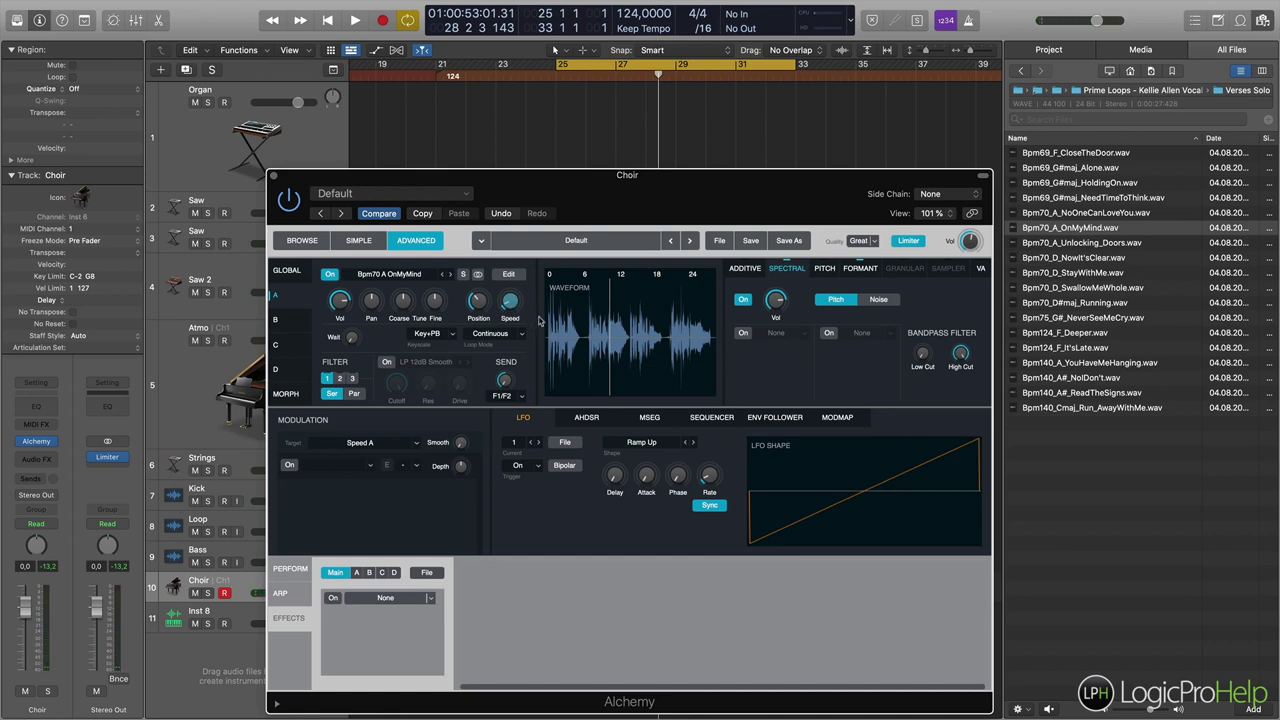
left_click_drag(508, 302, 508, 318)
key("space")
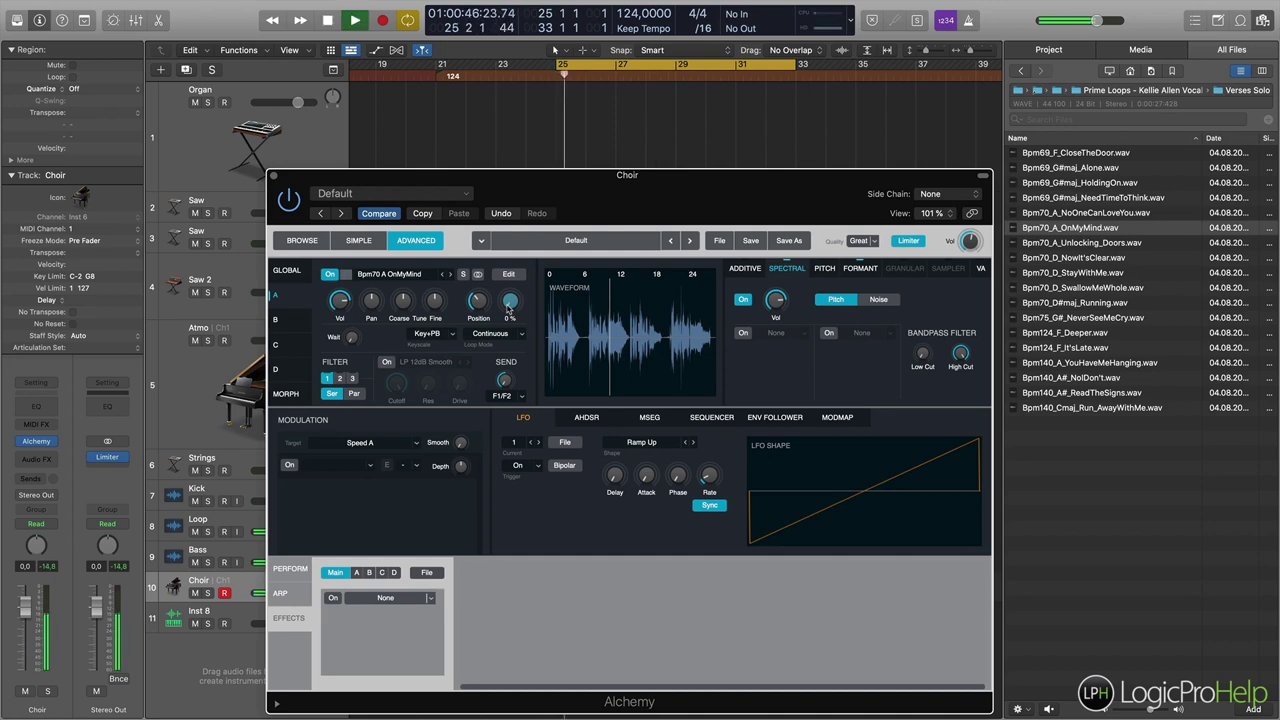
Lower source A's coarse tuning and listen to the choir
key("space")
left_click_drag(402, 301, 405, 321)
key("space")
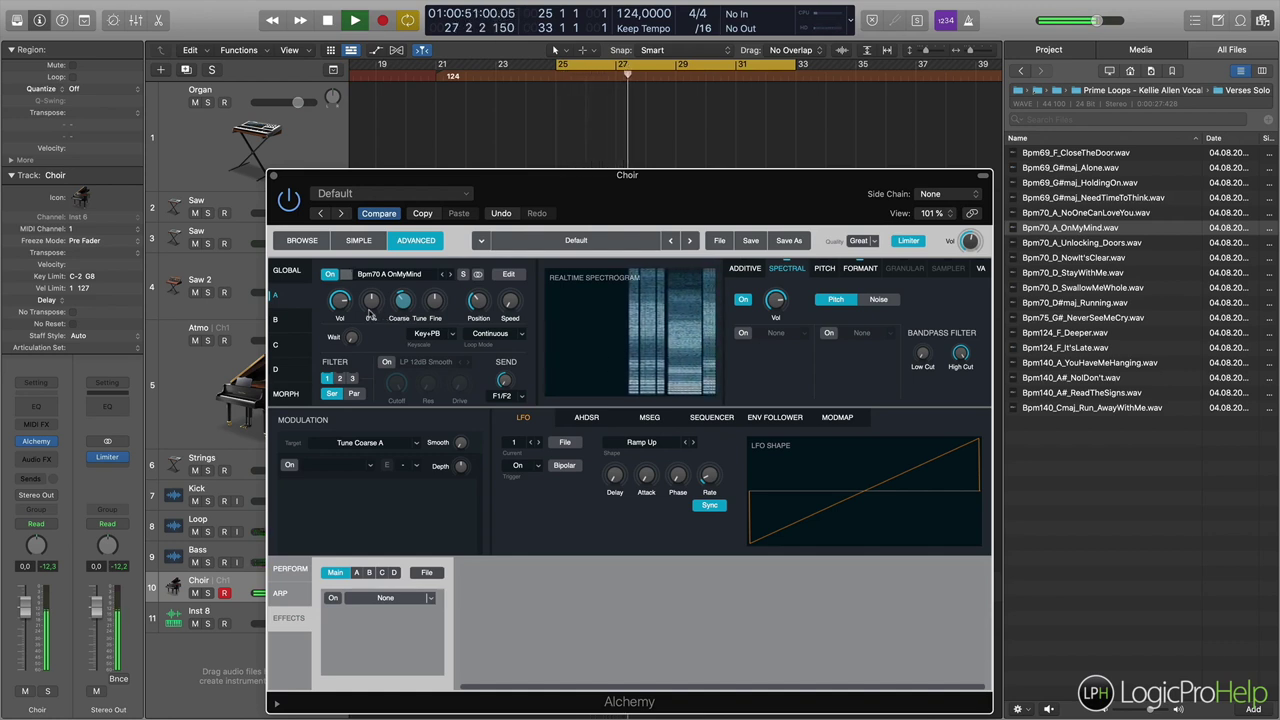
key("space")
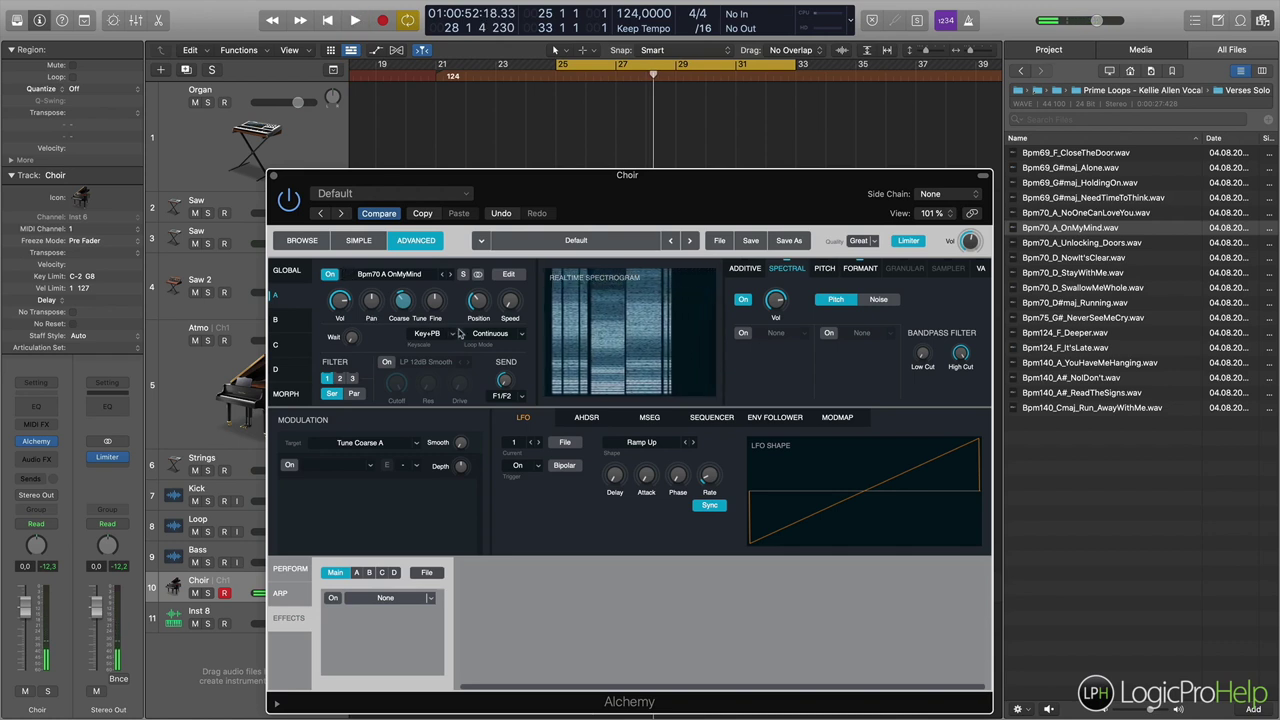
Look through source A's Additive, Spectral and Pitch settings and set the analyzed formant Size to 156 % during playback
left_click(744, 269)
left_click(786, 269)
left_click(821, 269)
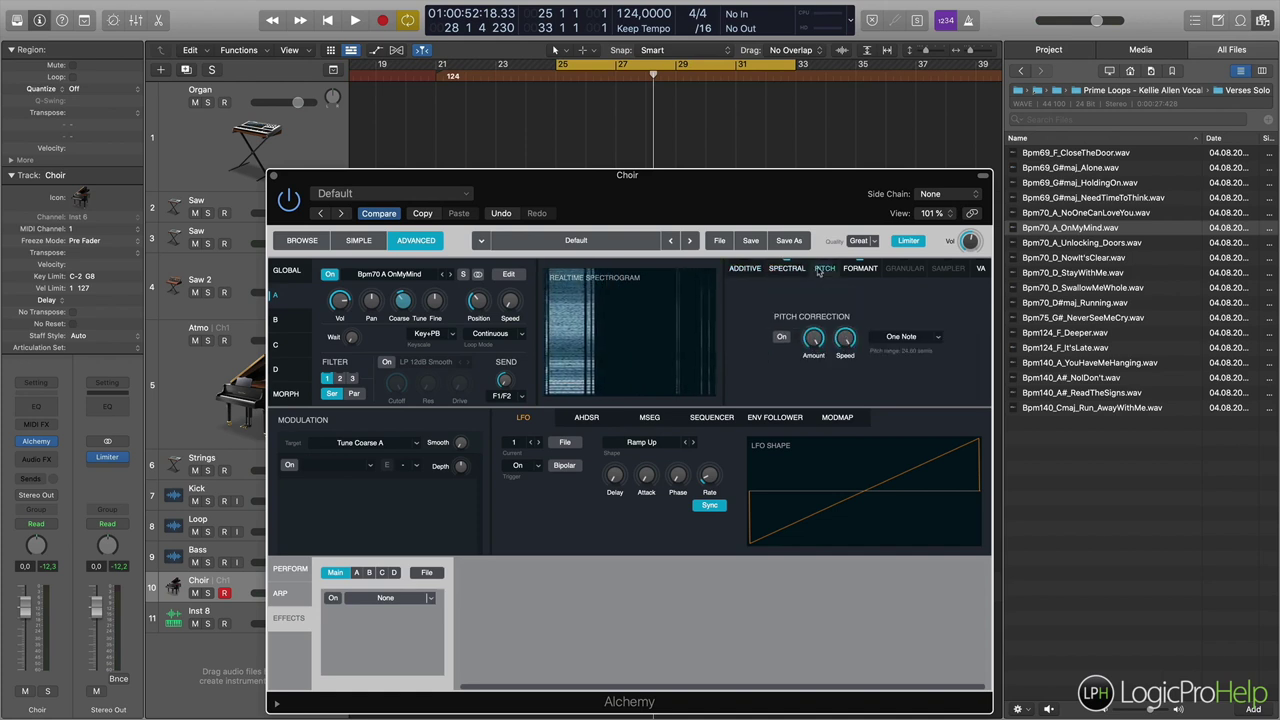
left_click(848, 270)
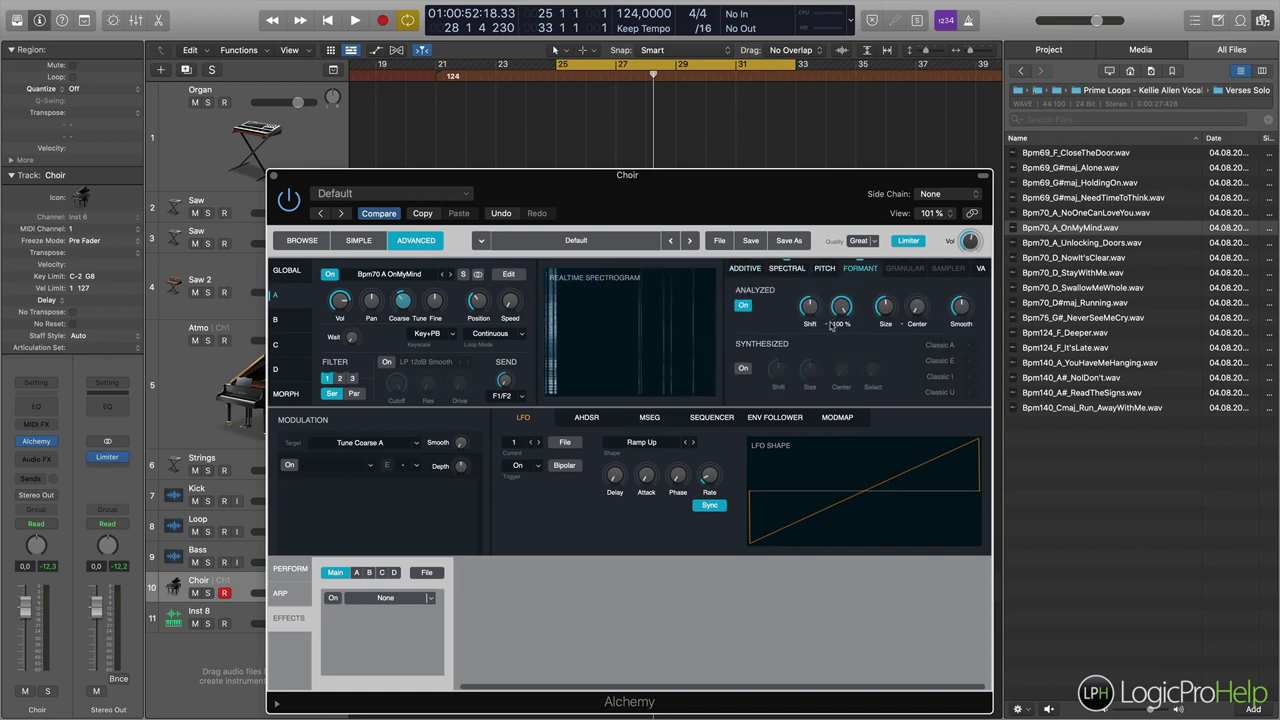
key("space")
left_click_drag(810, 308, 890, 280)
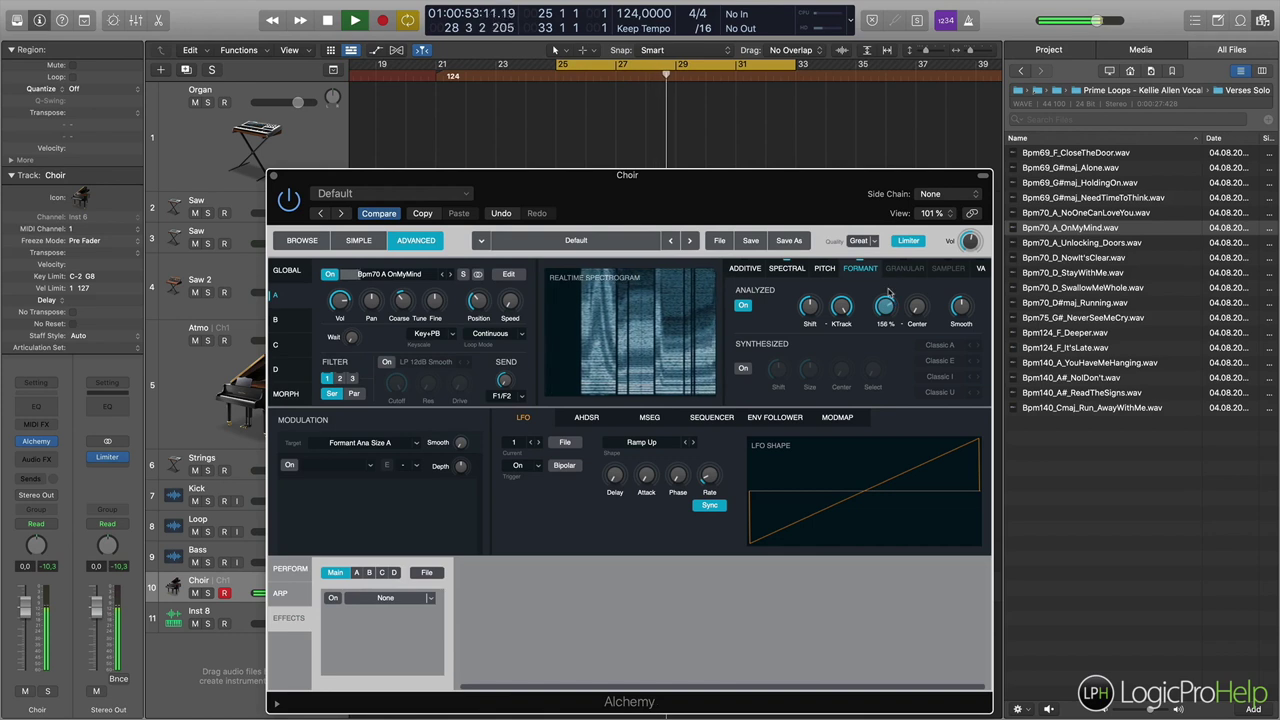
mouse_move(818, 298)
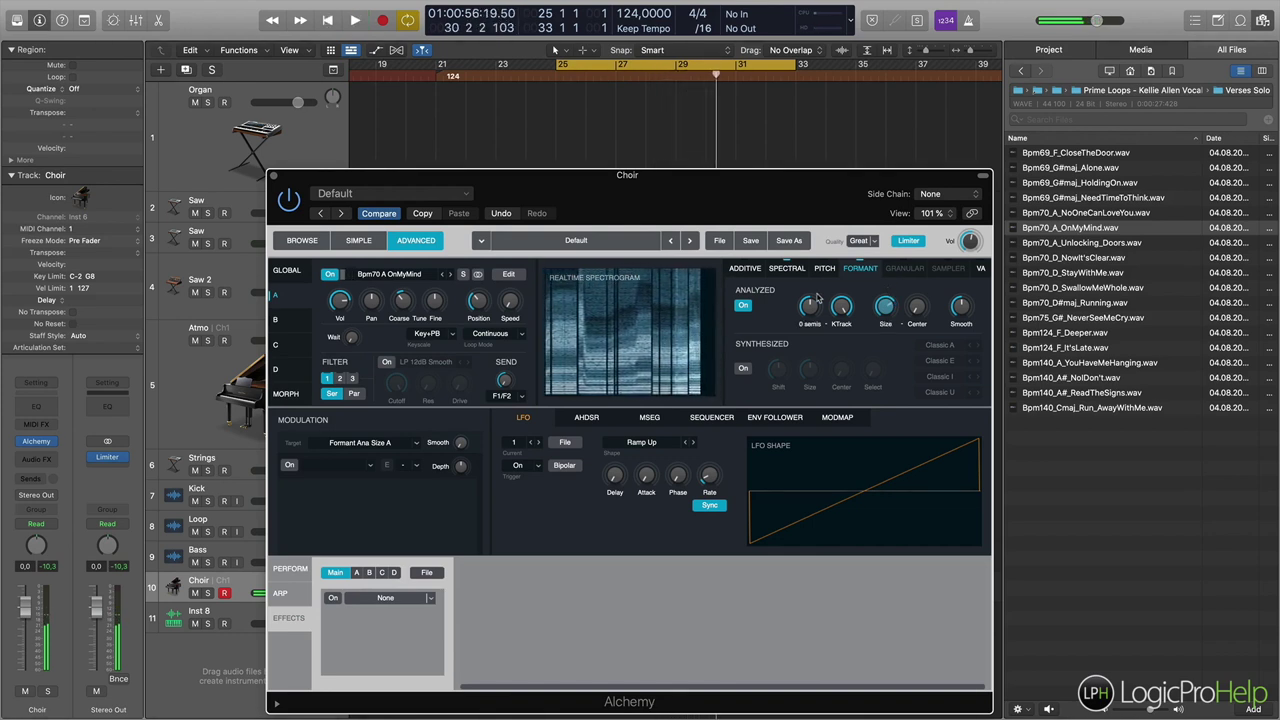
mouse_move(843, 318)
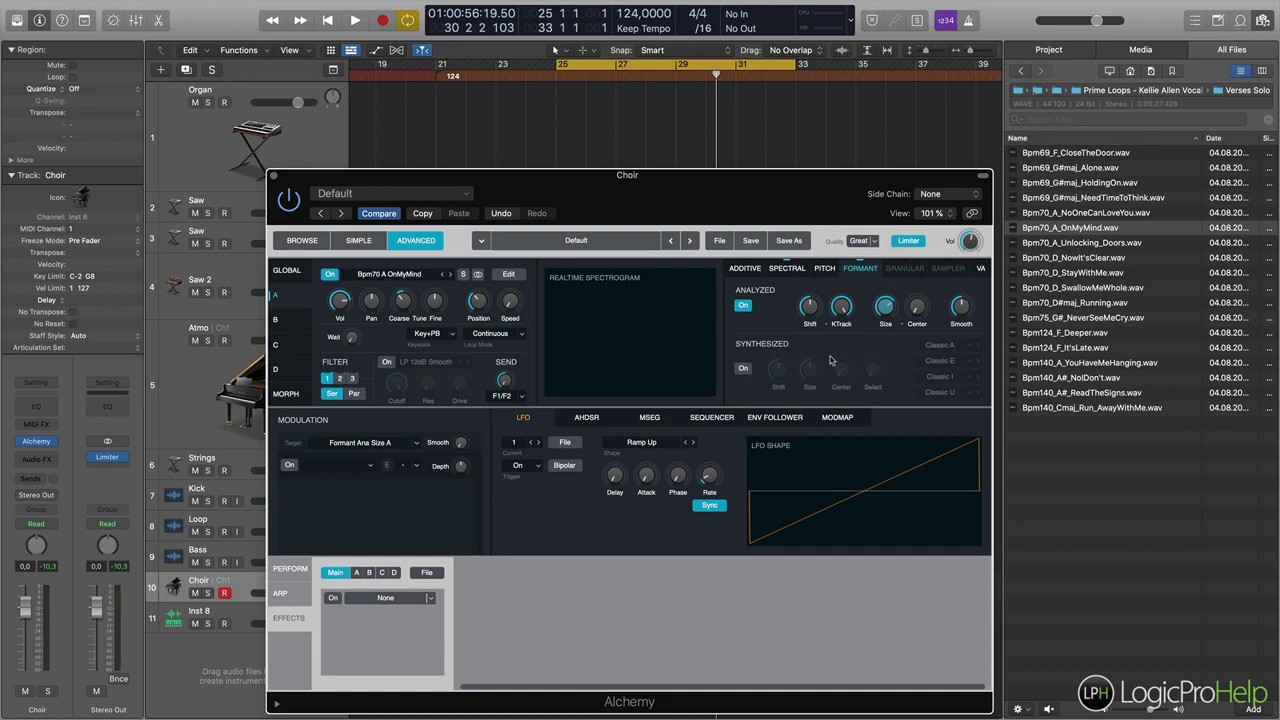
mouse_move(889, 312)
mouse_move(912, 333)
Close the file browser and nudge the Alchemy window slightly upward
left_click(1150, 504)
key("f")
left_click_drag(668, 186, 667, 183)
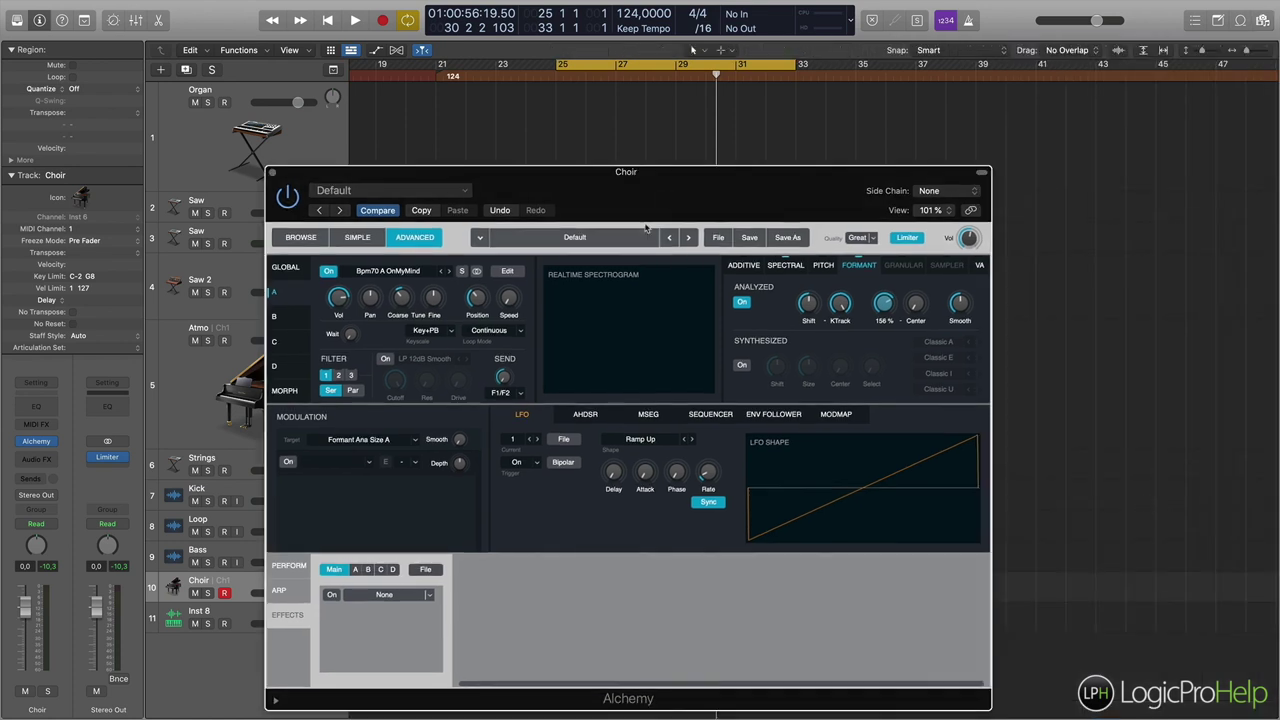
Show Alchemy's preset browser during a short playback and return to the advanced view
left_click(302, 239)
key("space")
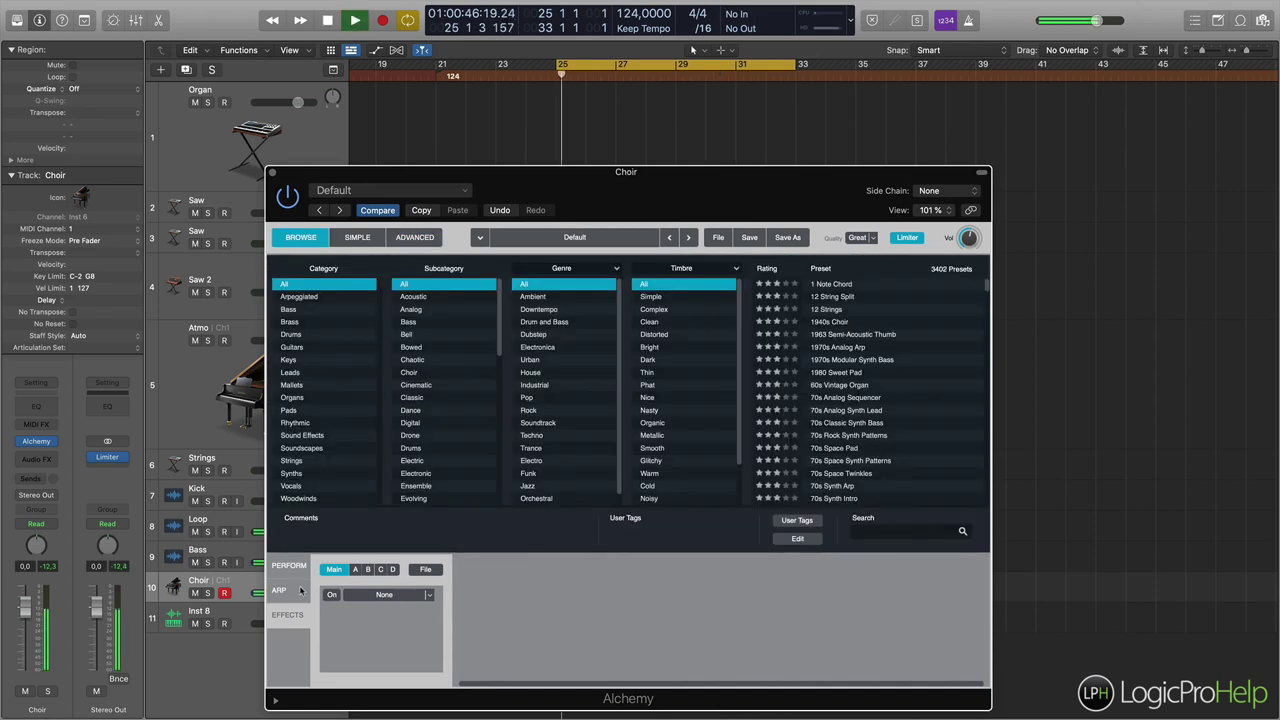
left_click(414, 237)
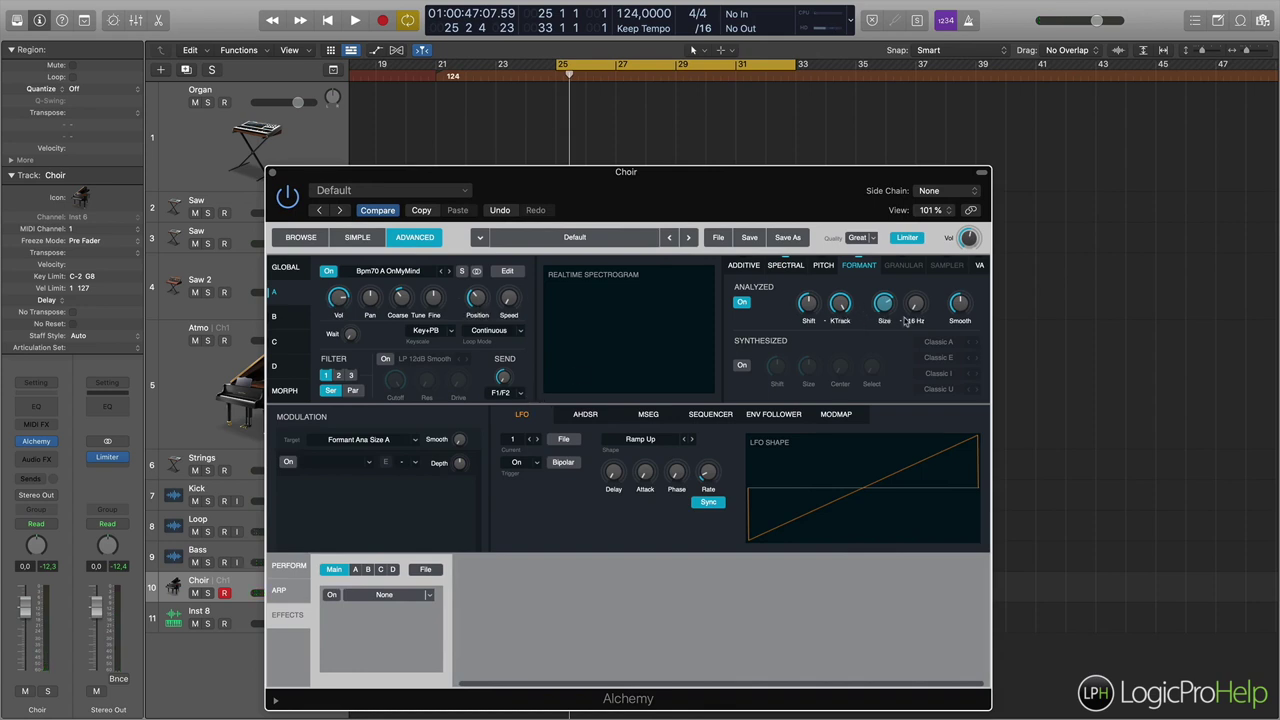
Enable the Additive element for source A and switch its oscillator from Sine to Complex
left_click(744, 265)
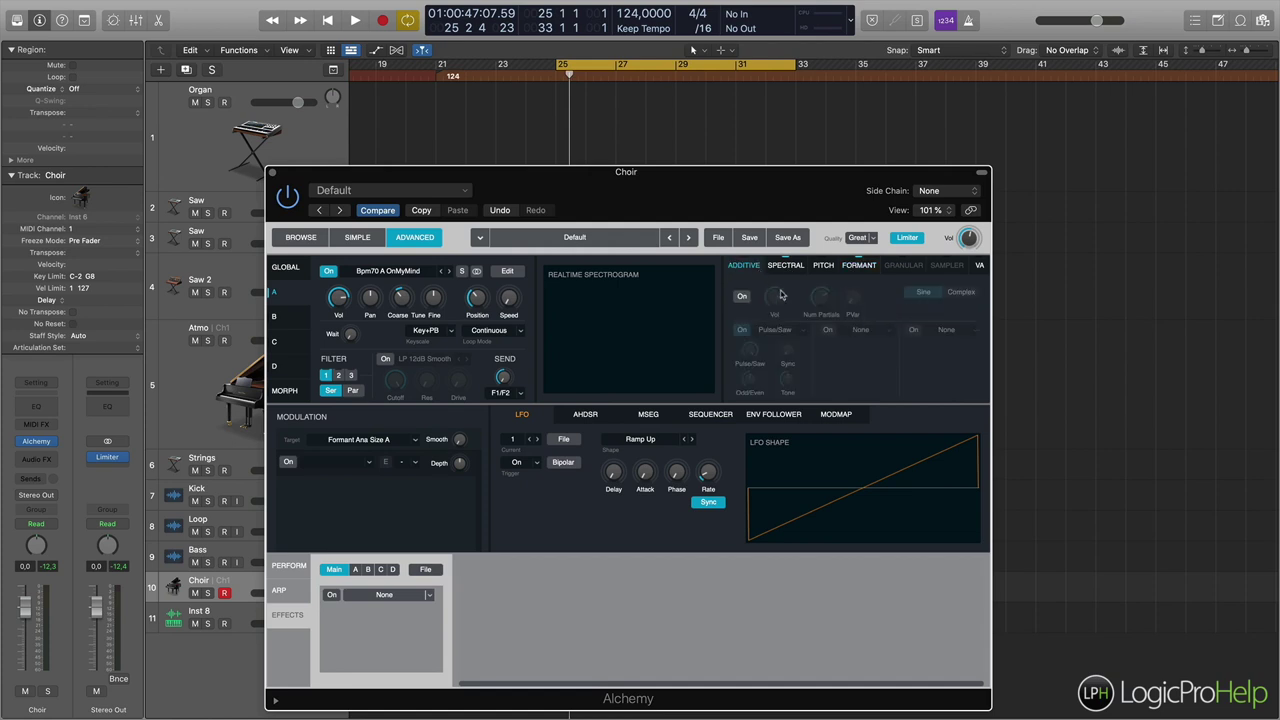
left_click(743, 298)
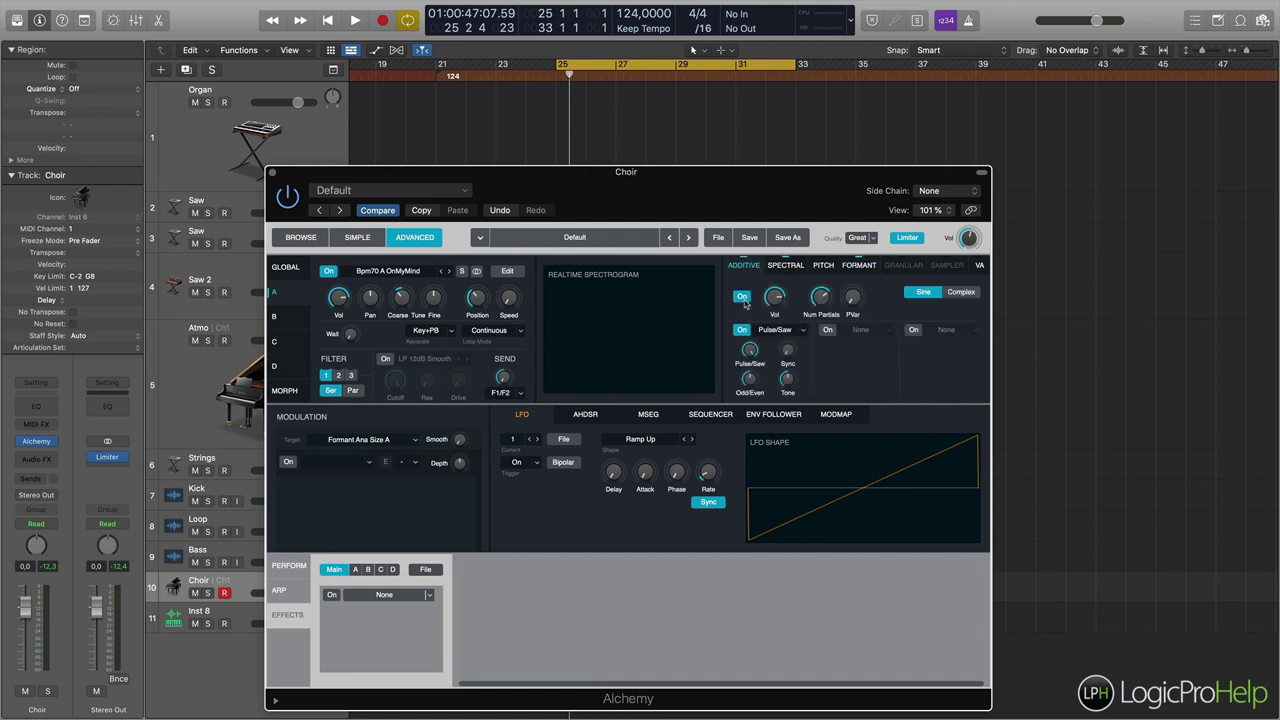
left_click(960, 295)
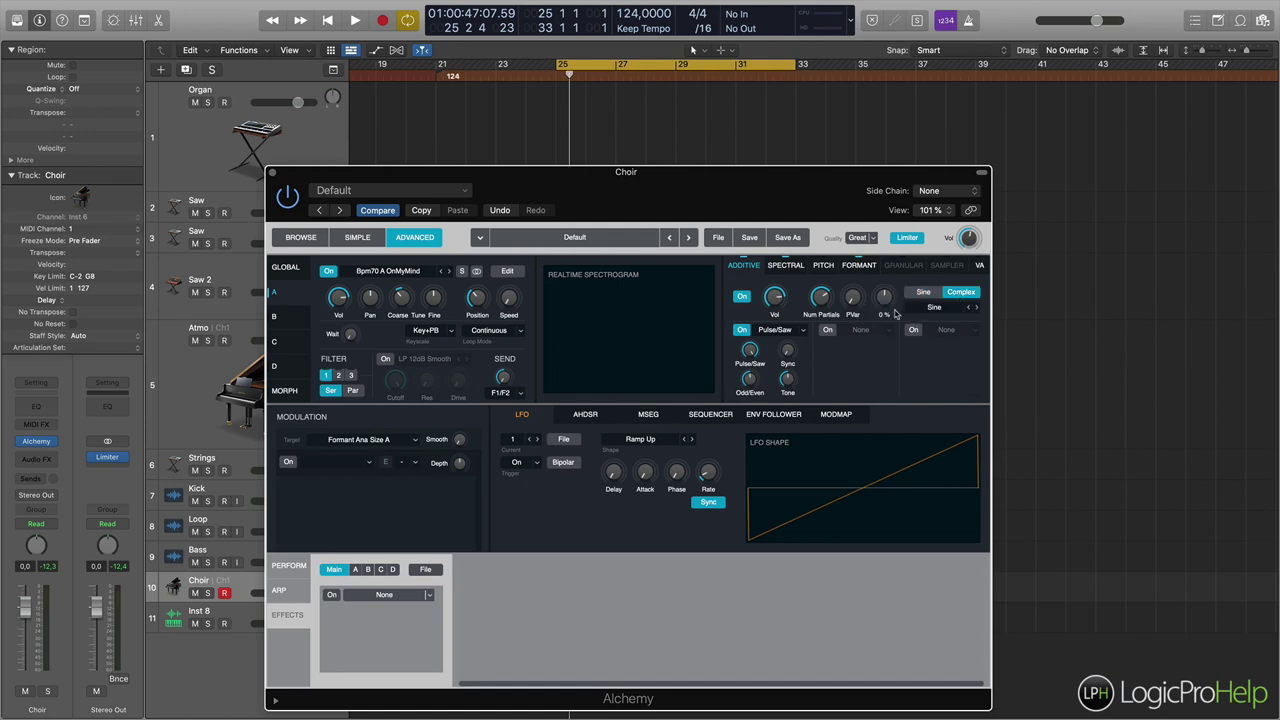
Disable source A's Additive element and add a Mod FX modulation effect in the first slot of the main effects rack
left_click(742, 296)
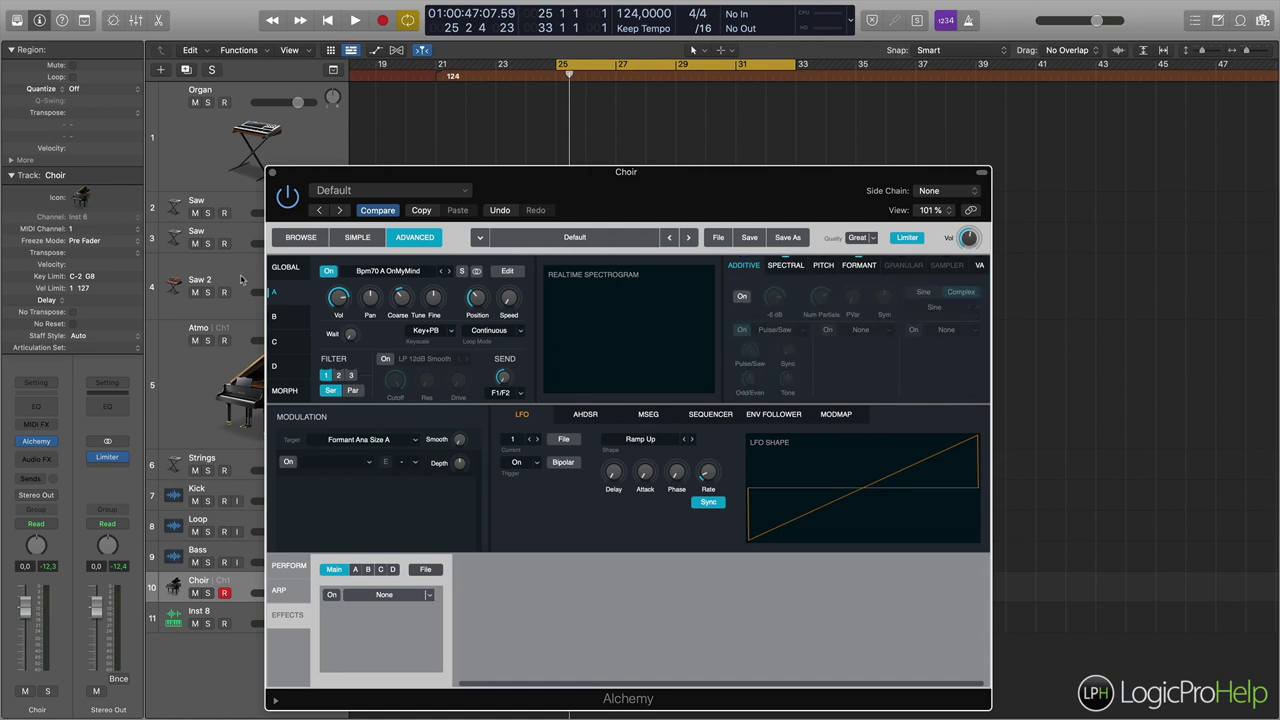
left_click(296, 238)
left_click(428, 596)
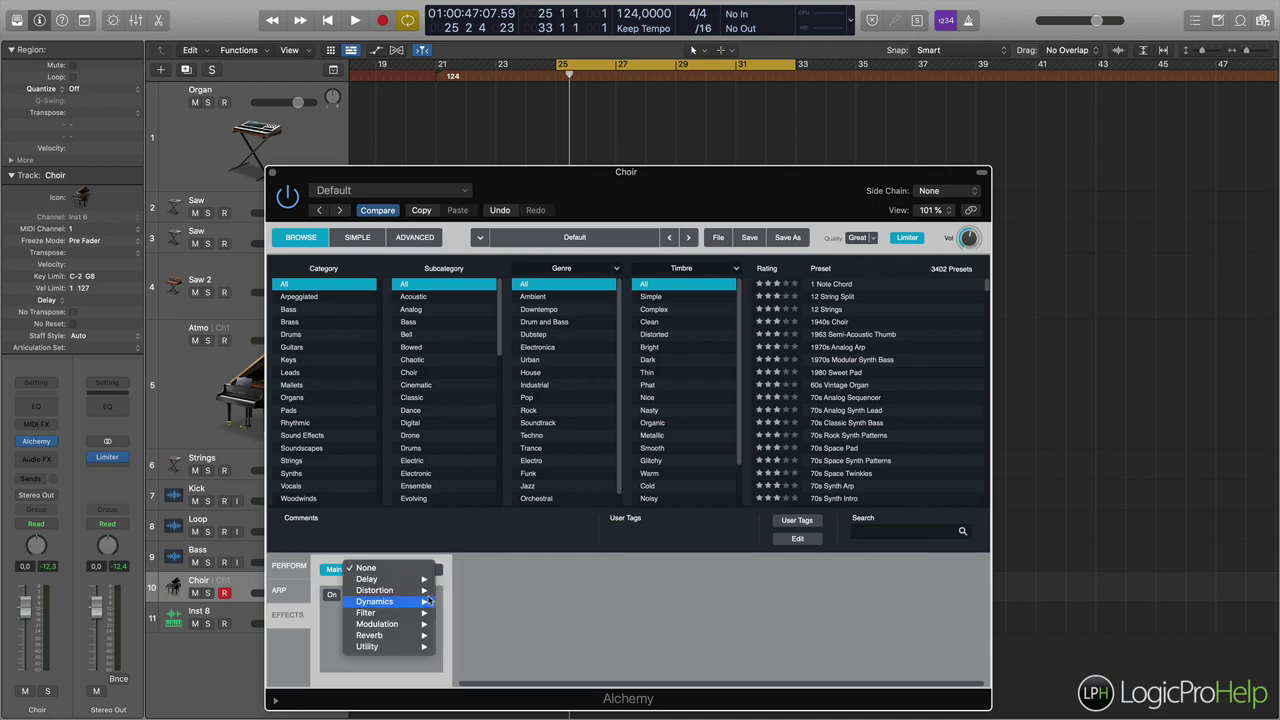
mouse_move(405, 635)
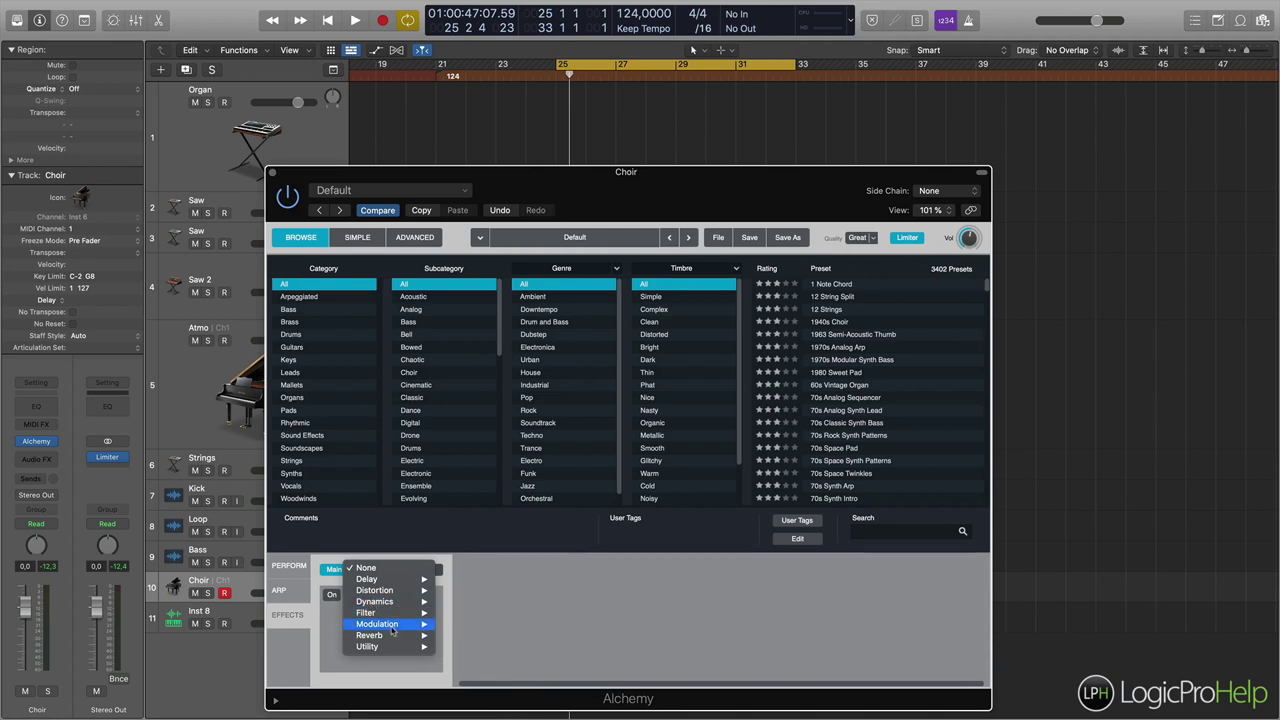
left_click(461, 624)
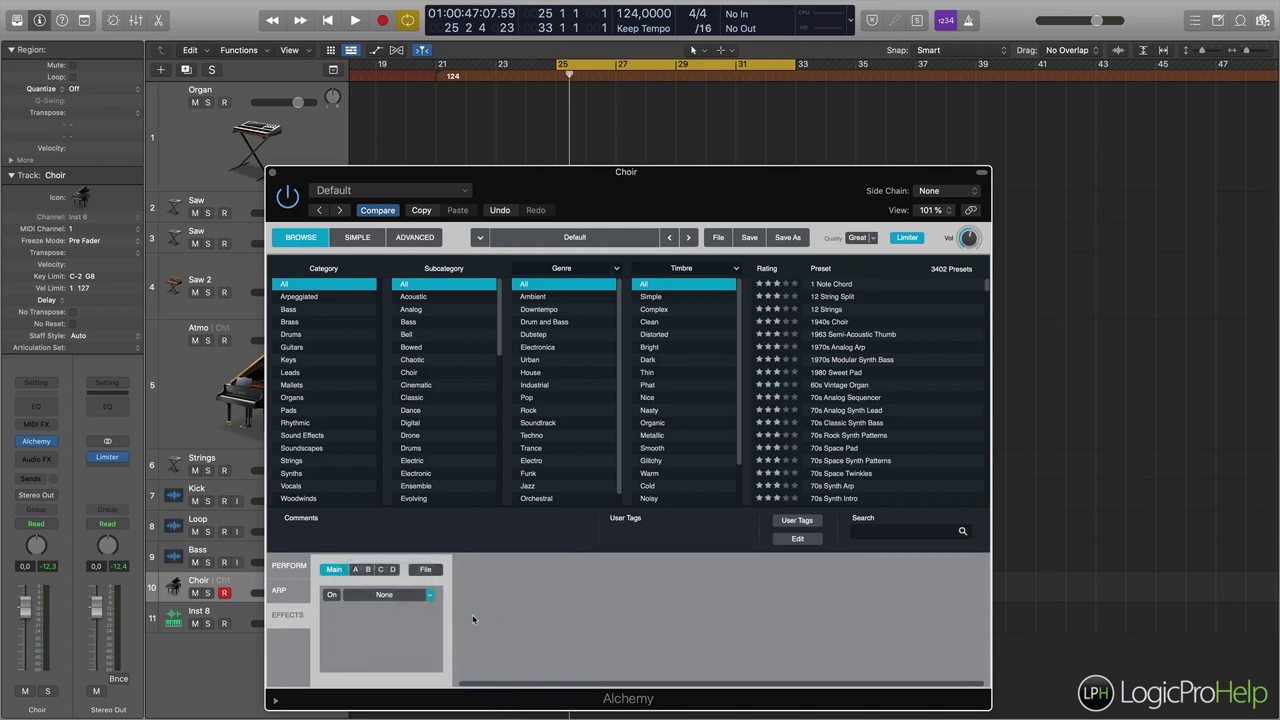
Lower the Mod FX mix during playback and compare the choir sound with the effect bypassed and active
key("space")
left_click_drag(554, 597, 553, 625)
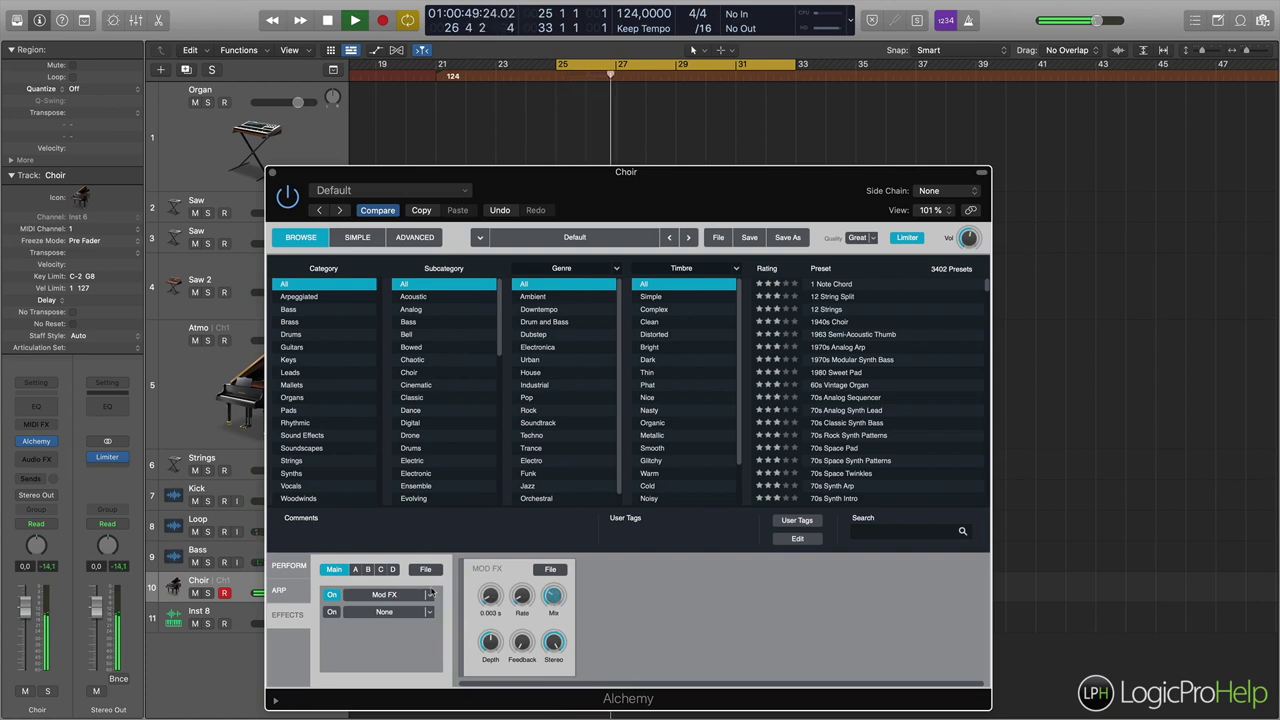
left_click(331, 595)
left_click(331, 595)
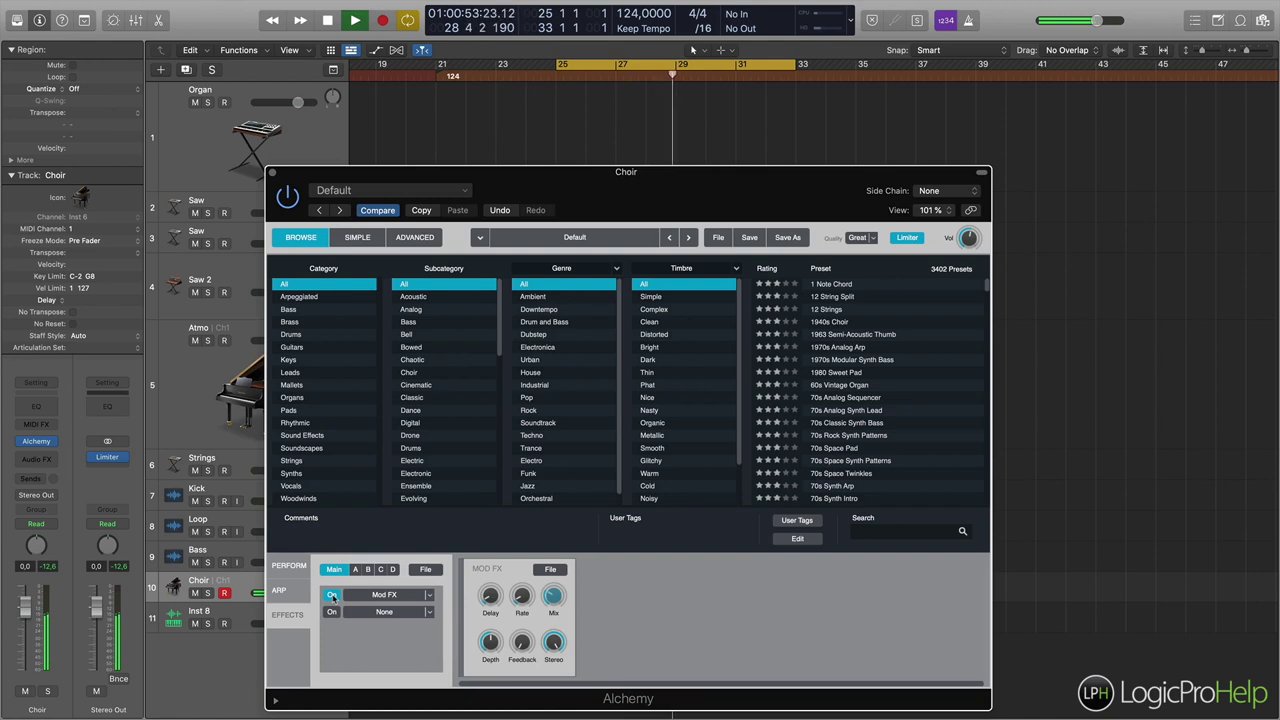
left_click(332, 595)
left_click(332, 595)
key("space")
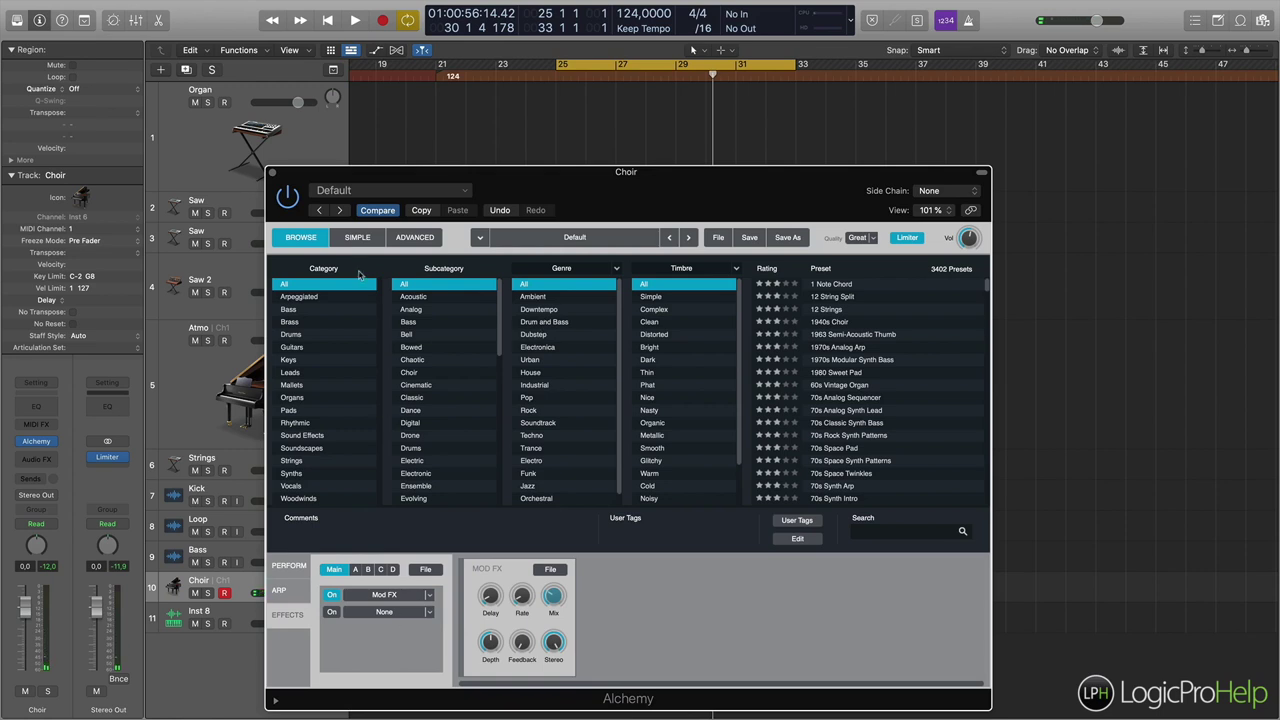
Enable the first global LP 12dB Smooth filter and set its cutoff to 1207 Hz and resonance to about 24.5 % during playback
left_click(404, 238)
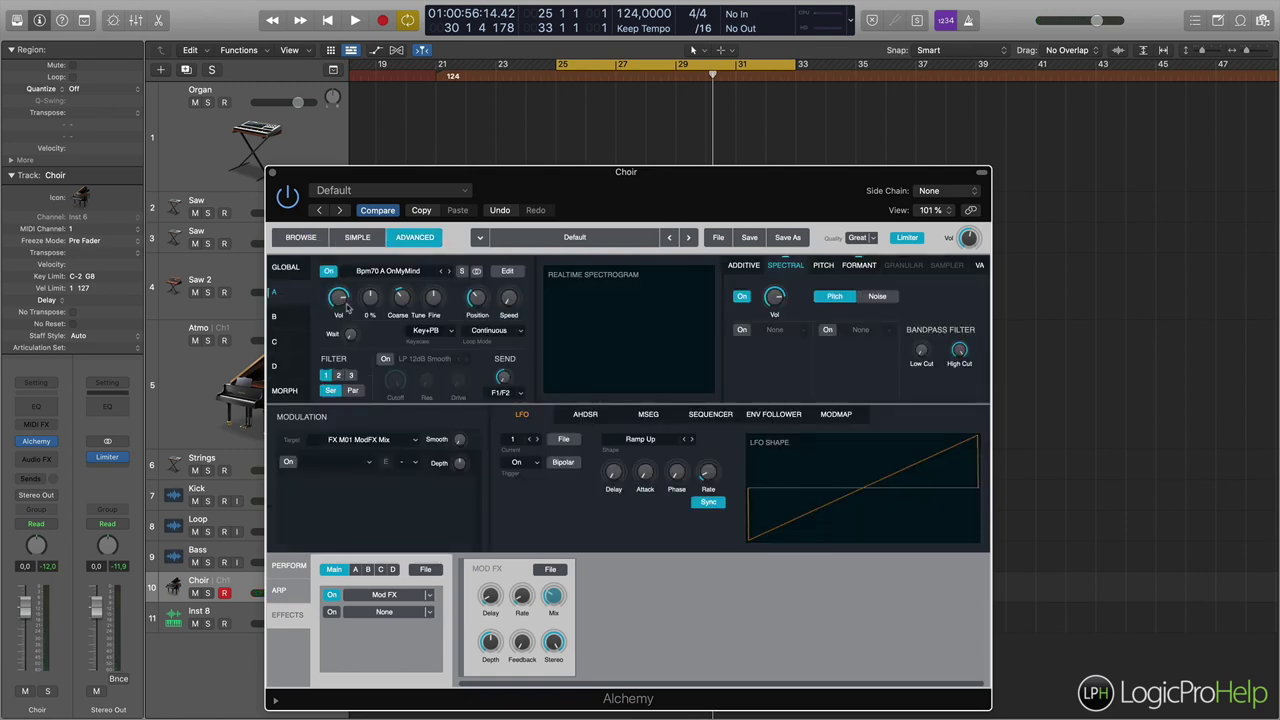
left_click(285, 267)
left_click(637, 312)
key("space")
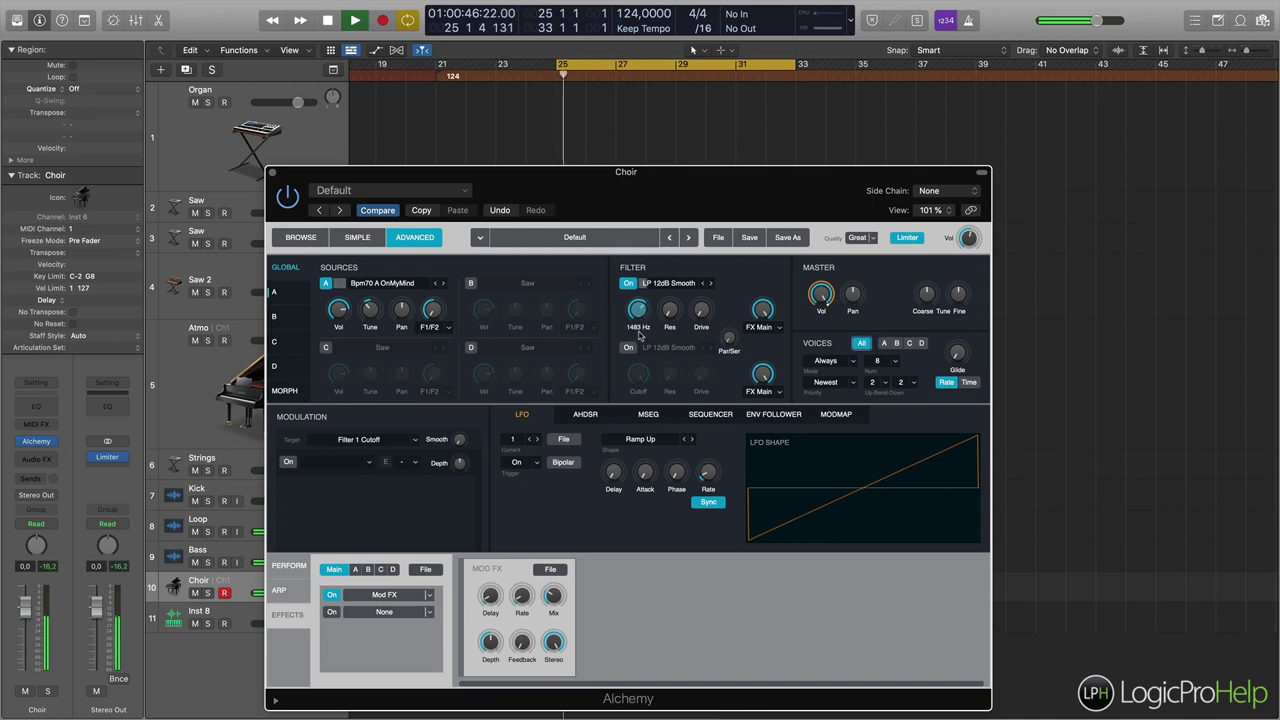
left_click(669, 311)
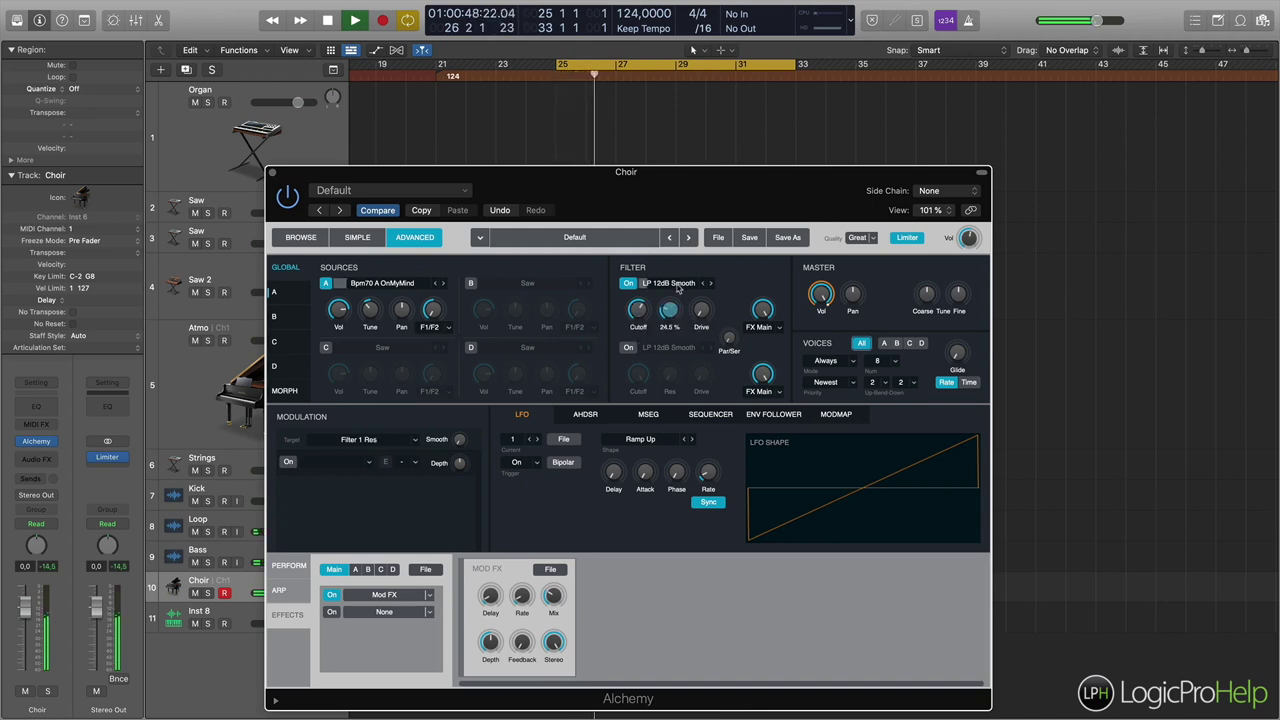
left_click_drag(635, 315, 636, 318)
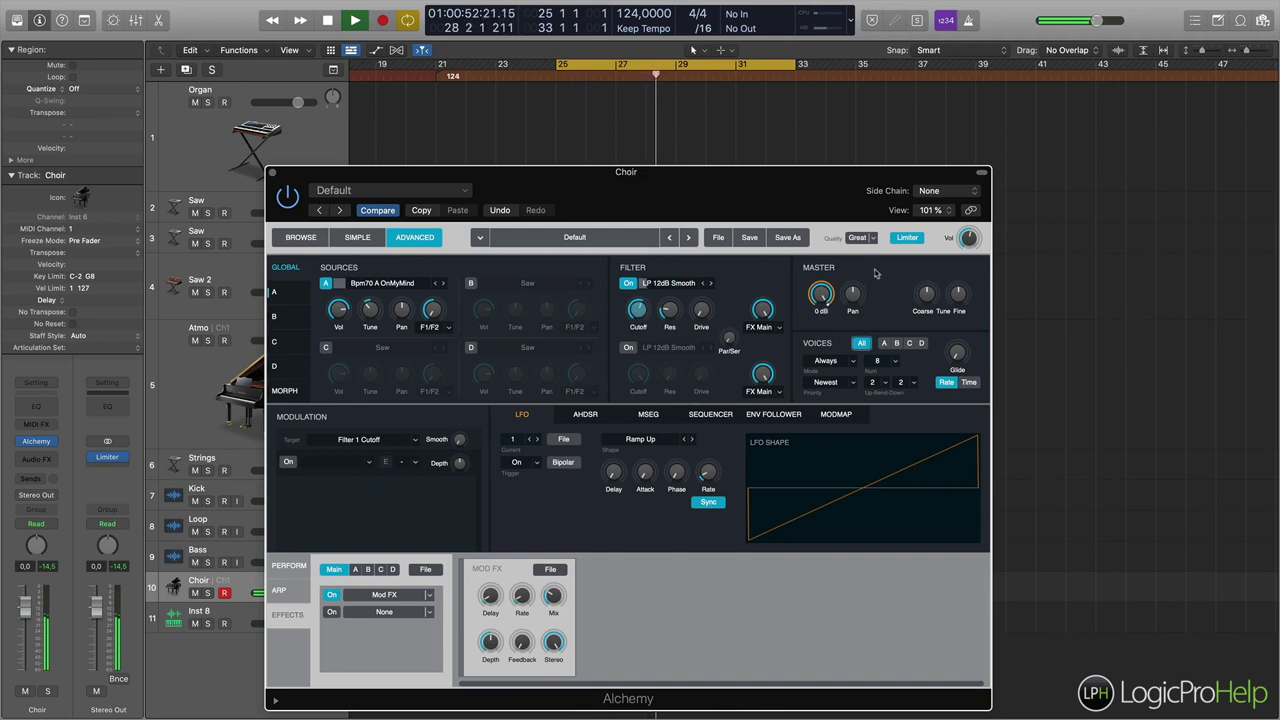
left_click(668, 310)
left_click(638, 311)
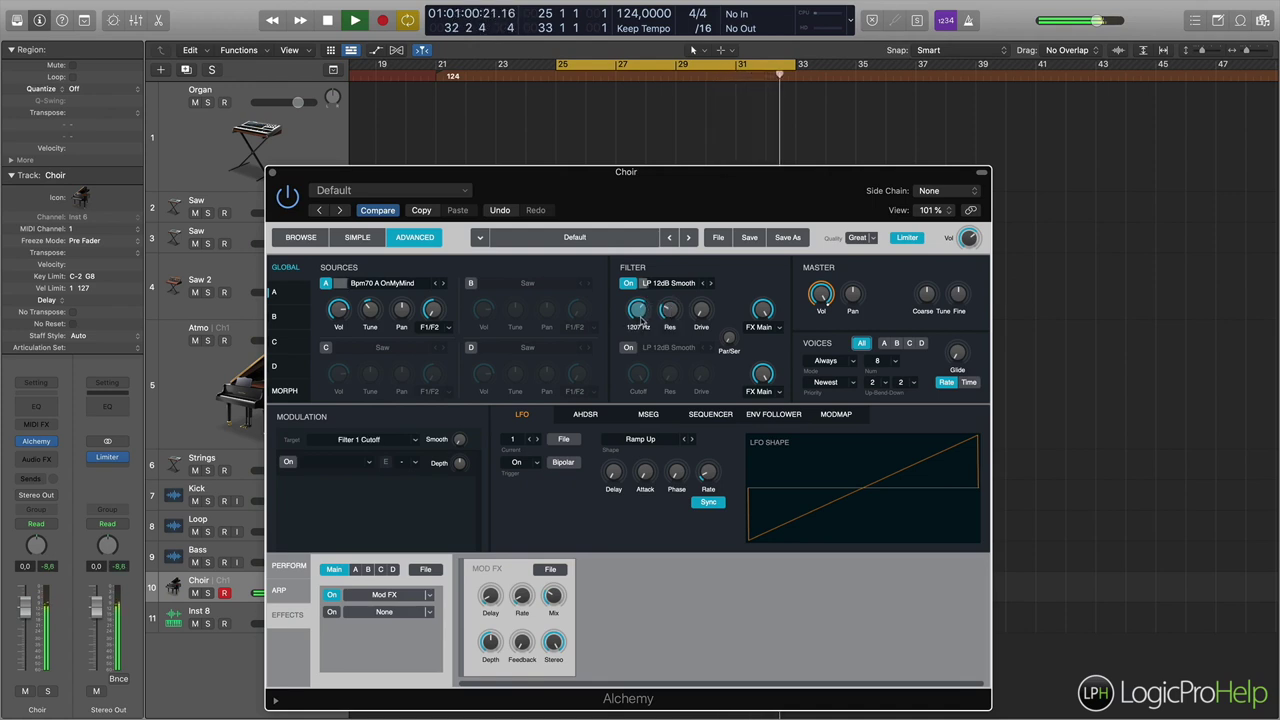
Add an Acoustic Reverb in the second main effects slot and set its mix to 35.8 %
left_click(428, 611)
mouse_move(398, 645)
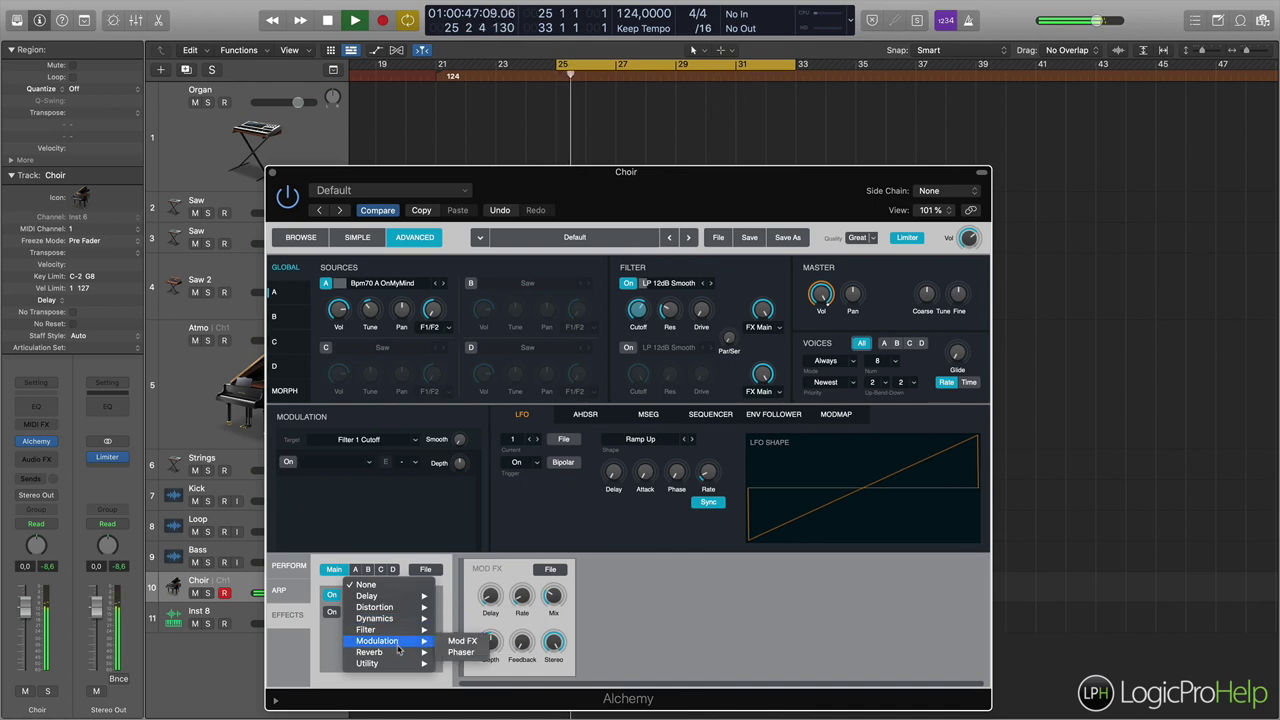
left_click(478, 652)
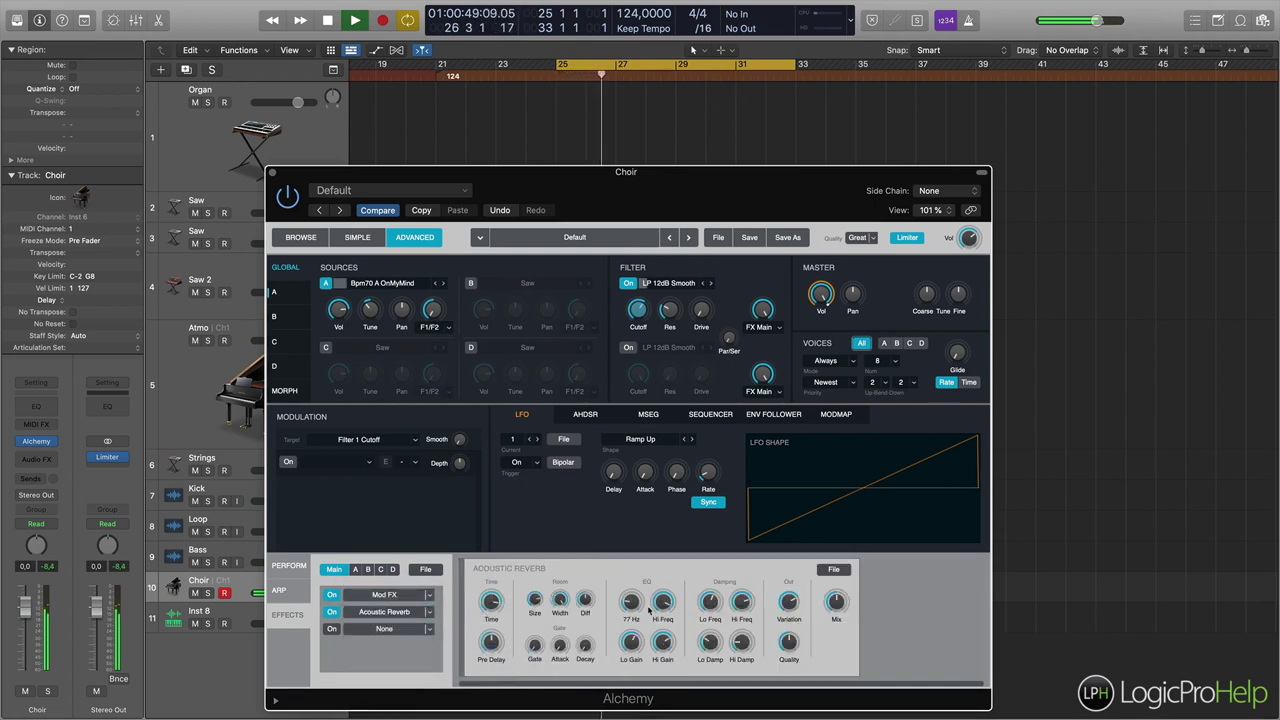
left_click(832, 612)
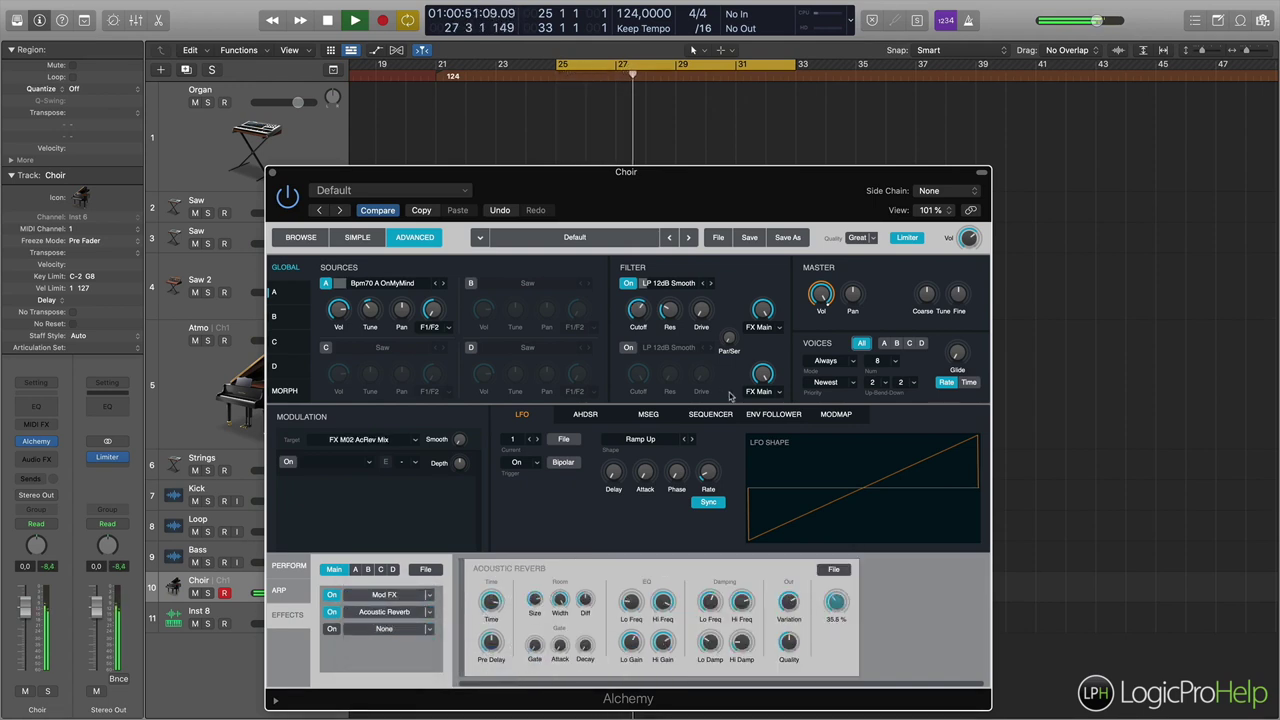
Set the AHDSR 1 attack to 0.025 s, raise its release slightly, and lower the filter cutoff to 622 Hz
left_click(586, 414)
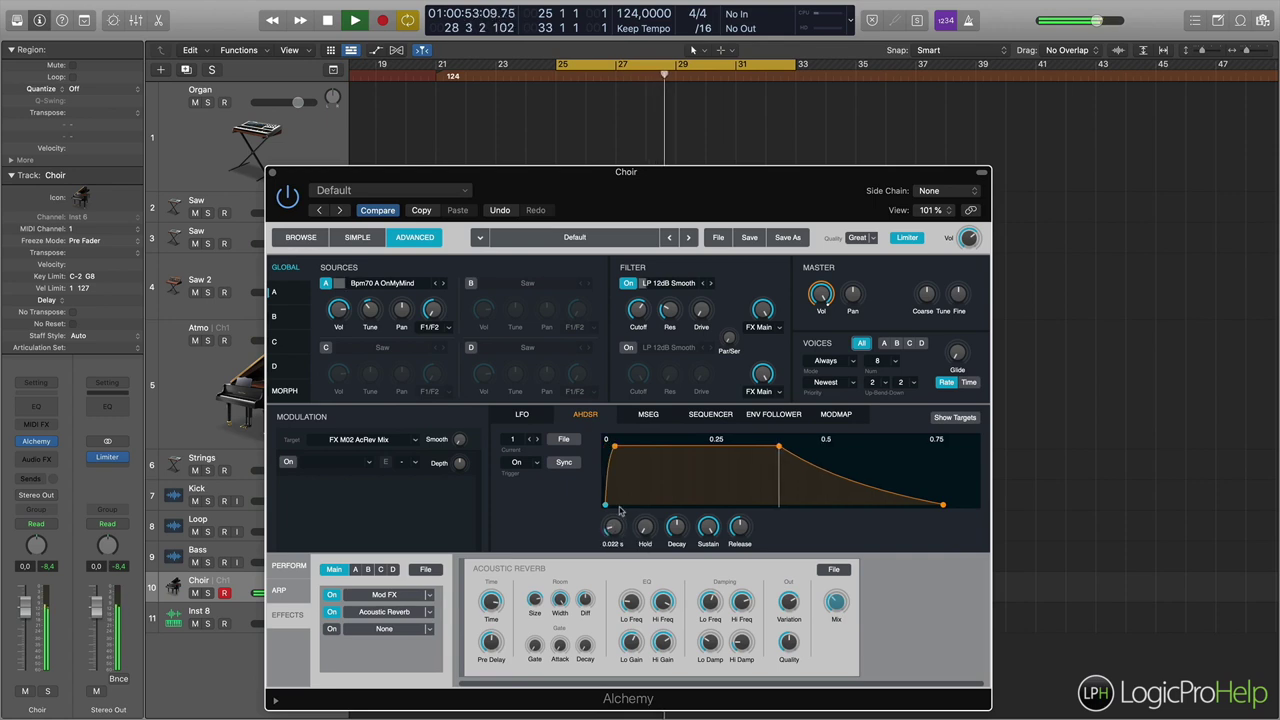
left_click_drag(739, 530, 738, 521)
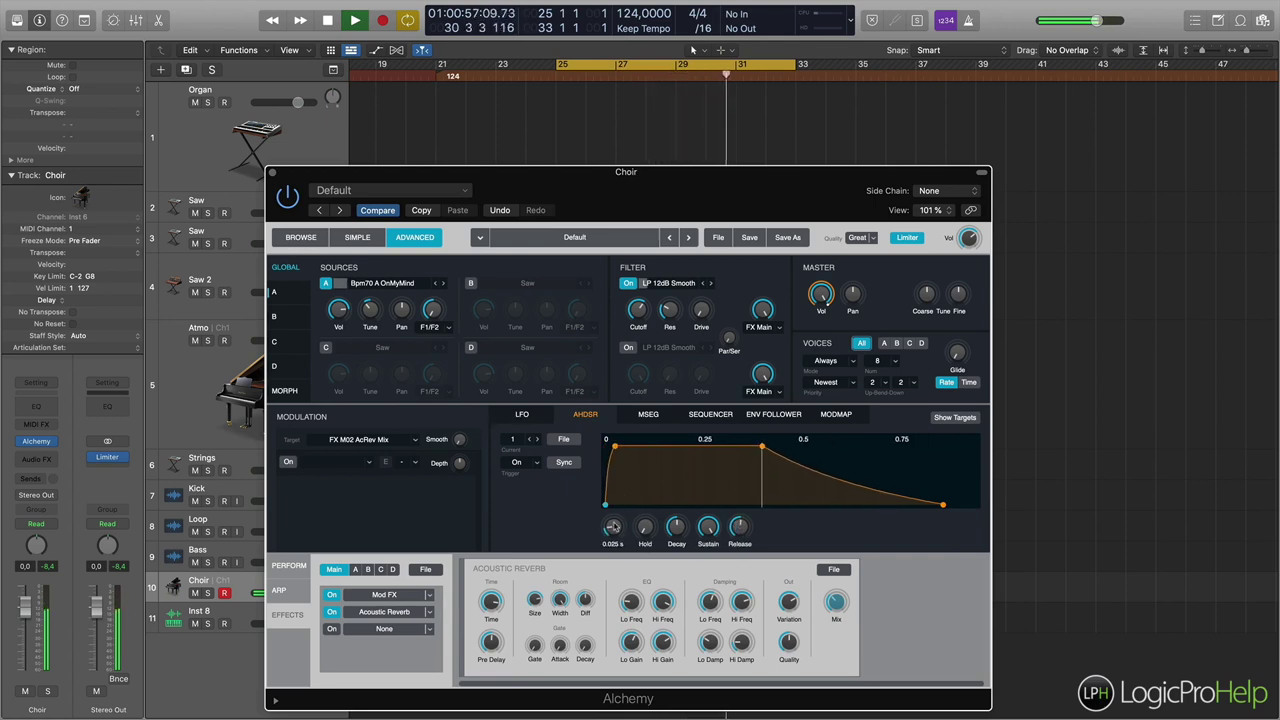
left_click(640, 315)
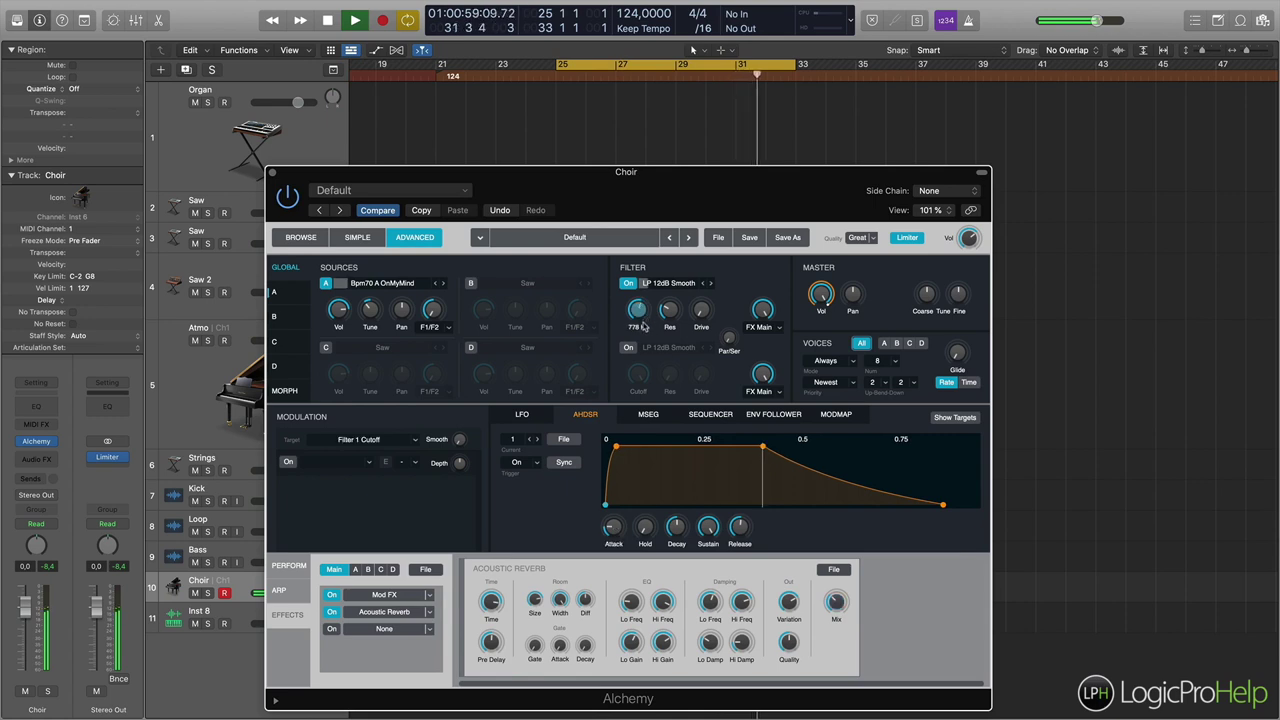
left_click_drag(643, 325, 644, 330)
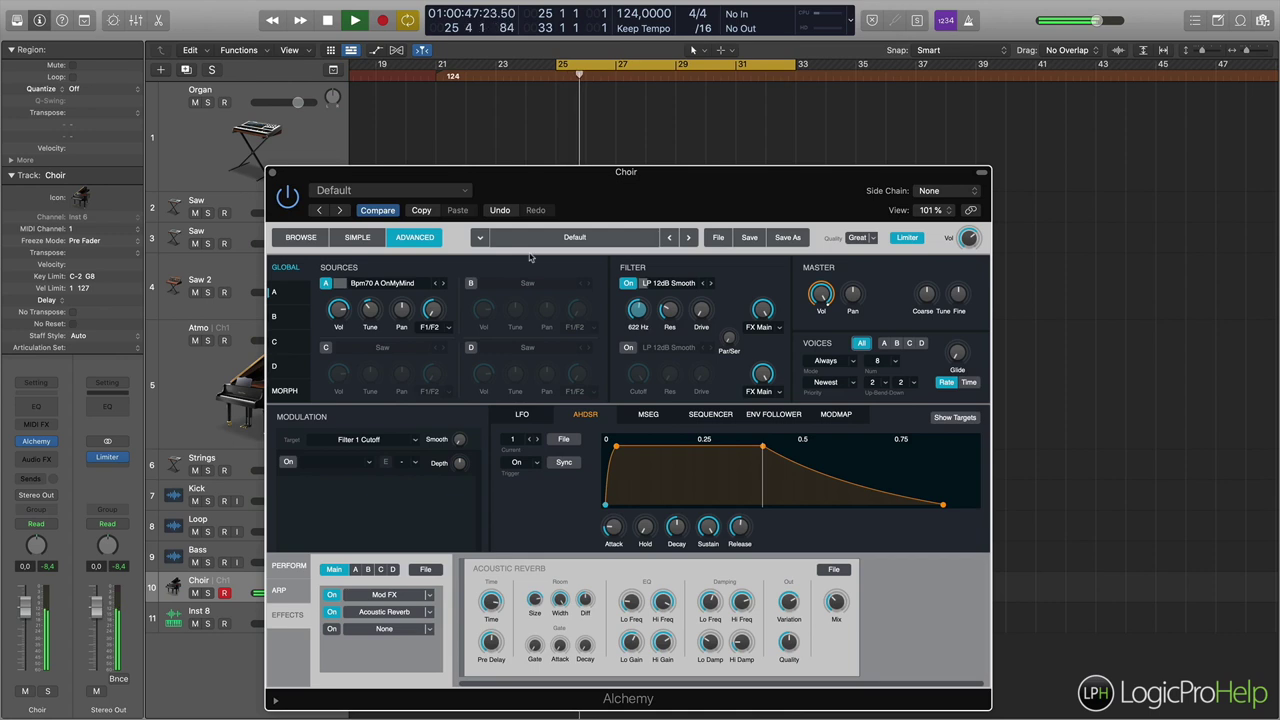
key("space")
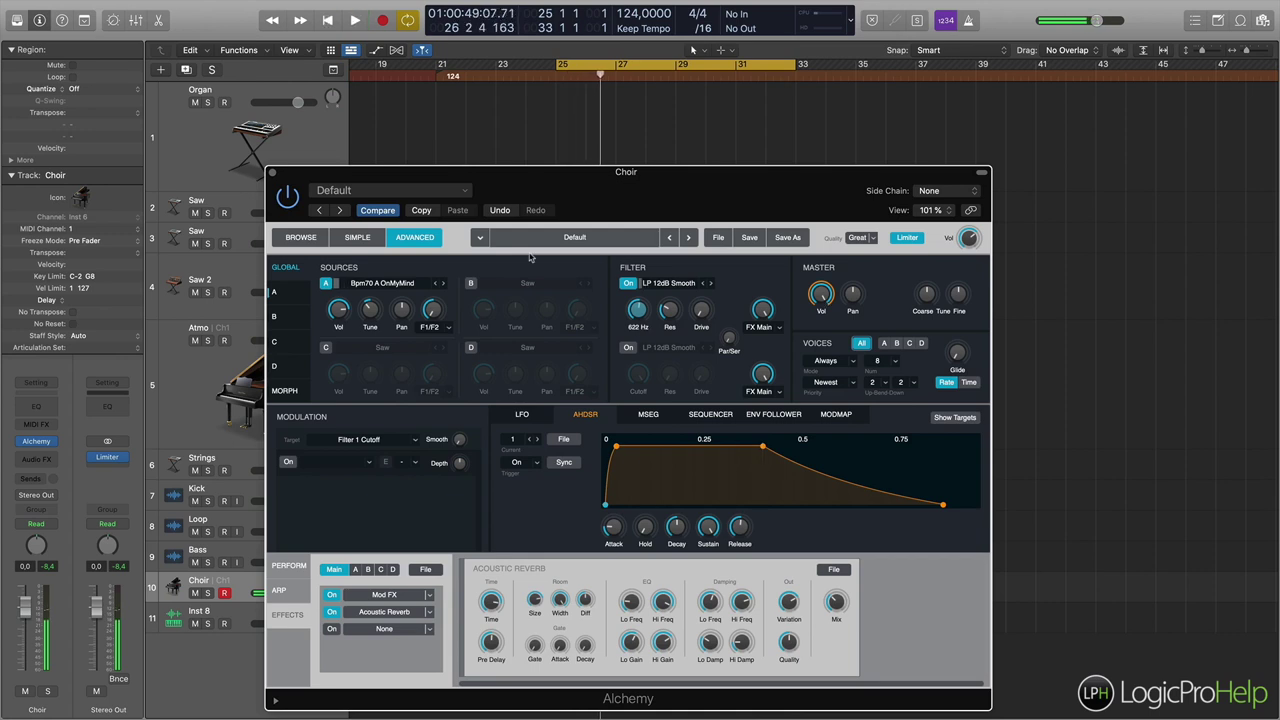
Insert a Channel EQ on the Choir track with the 1 Low Cut preset, audition it, and close its window
left_click(52, 457)
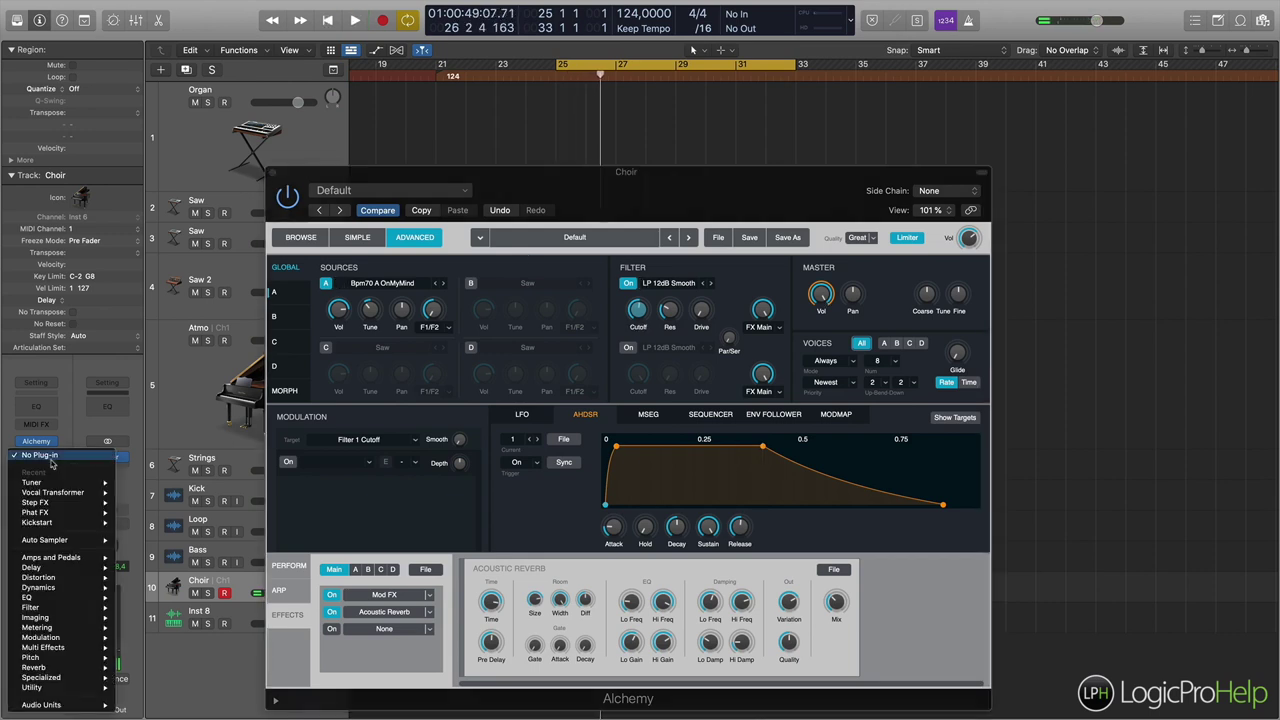
left_click(36, 414)
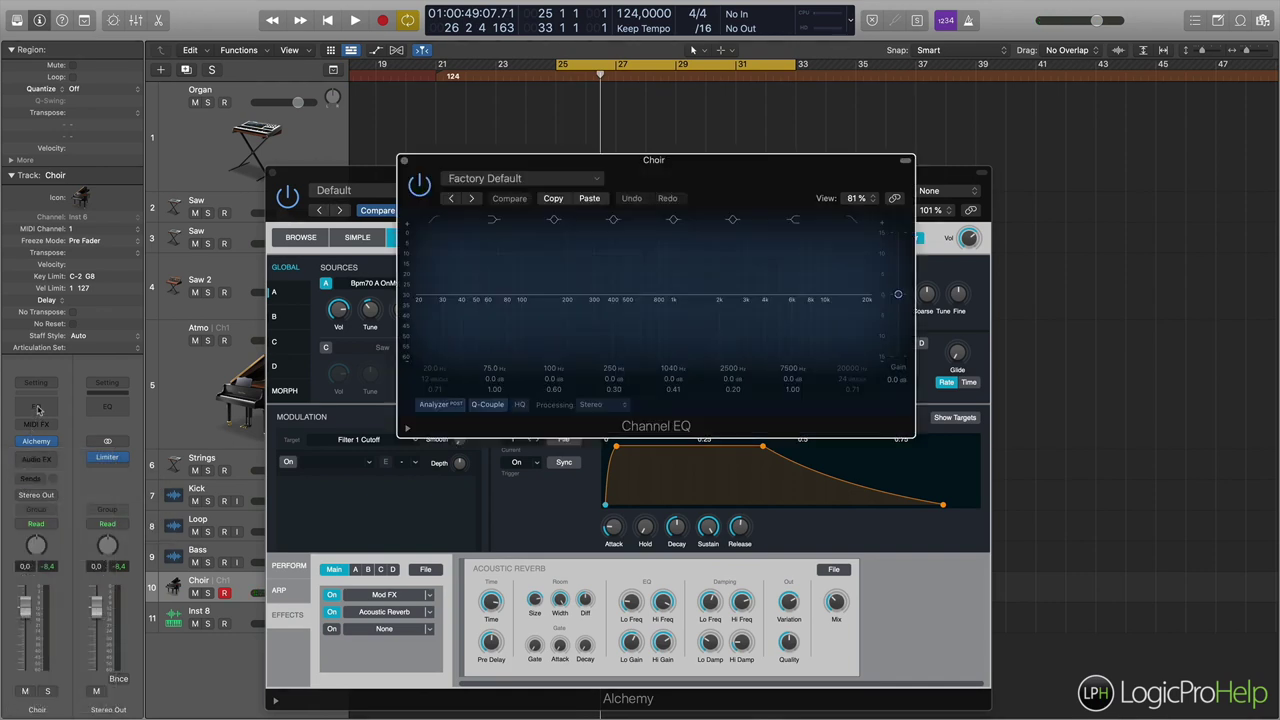
left_click(488, 177)
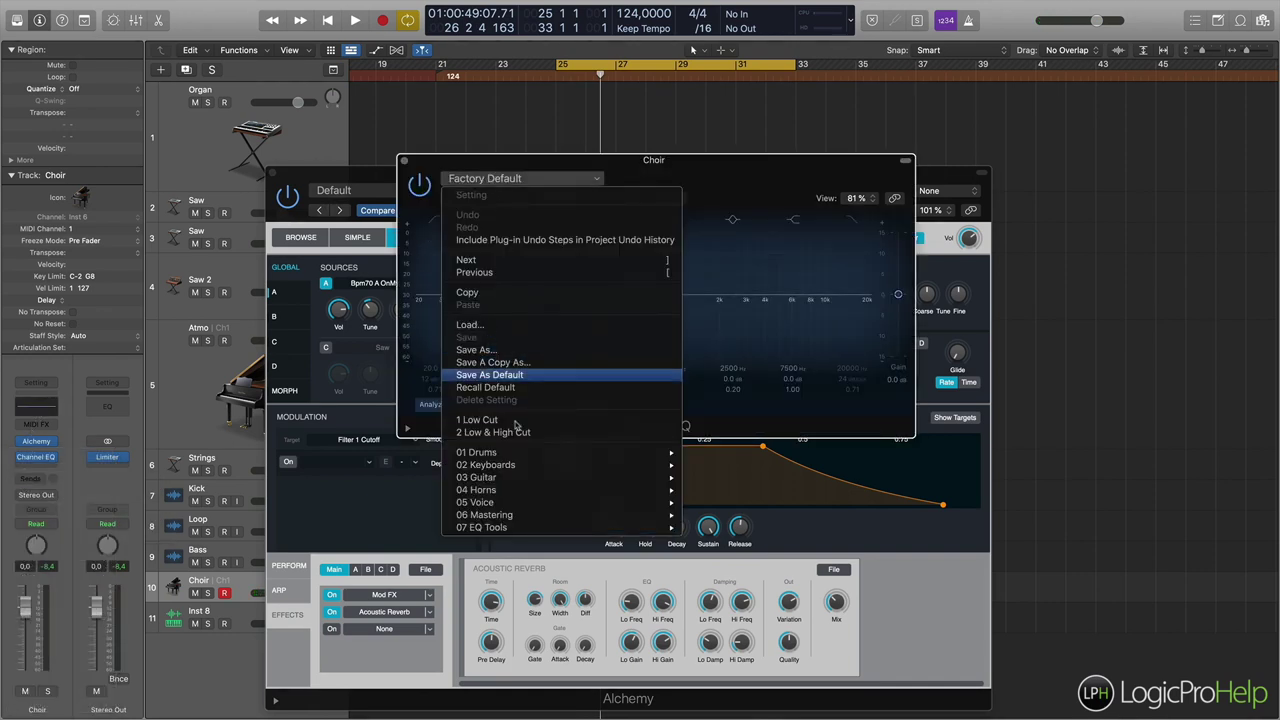
left_click(480, 418)
key("space")
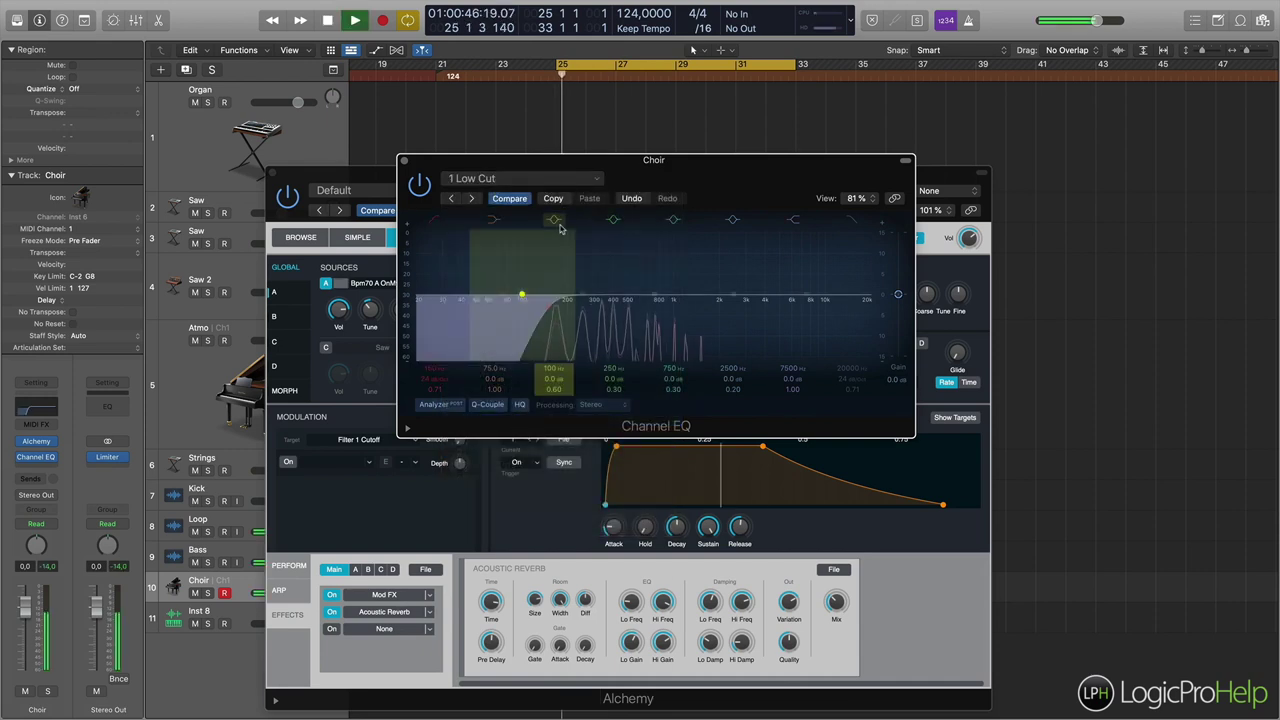
left_click(405, 161)
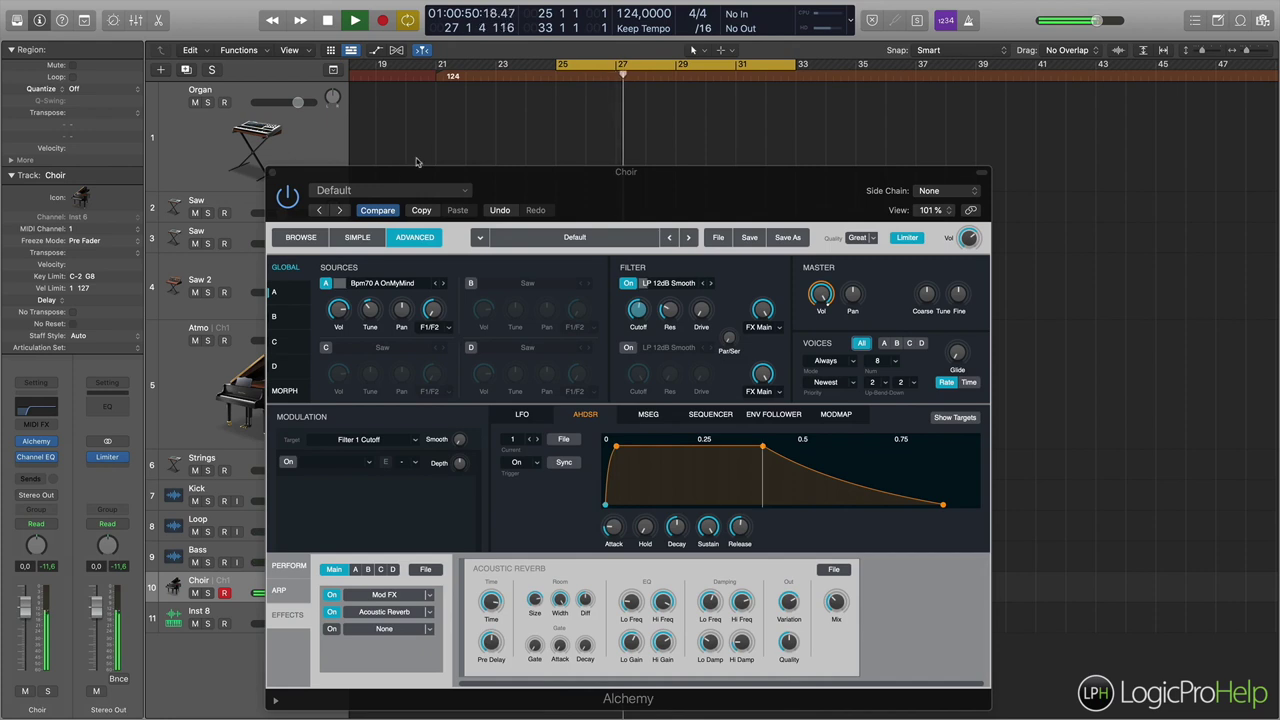
Set Alchemy's output volume to -10 dB, stop playback, and show source A's settings
left_click(968, 238)
left_click_drag(967, 239, 965, 241)
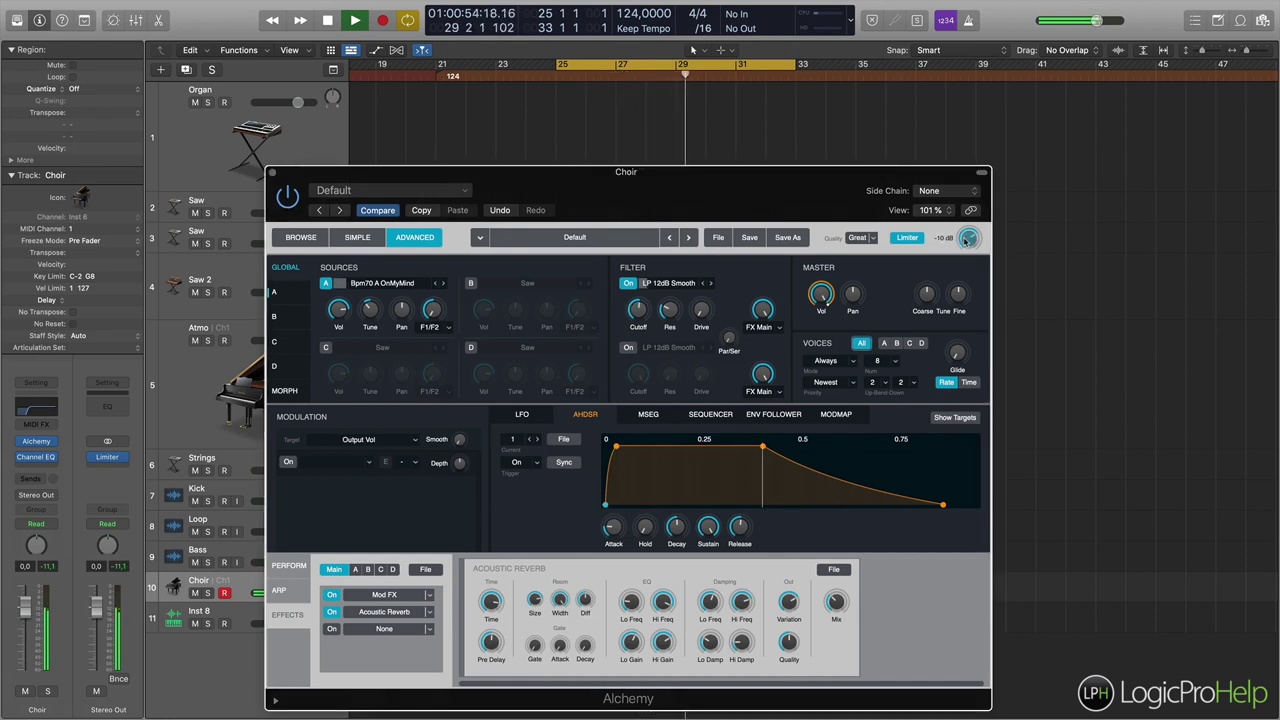
key("space")
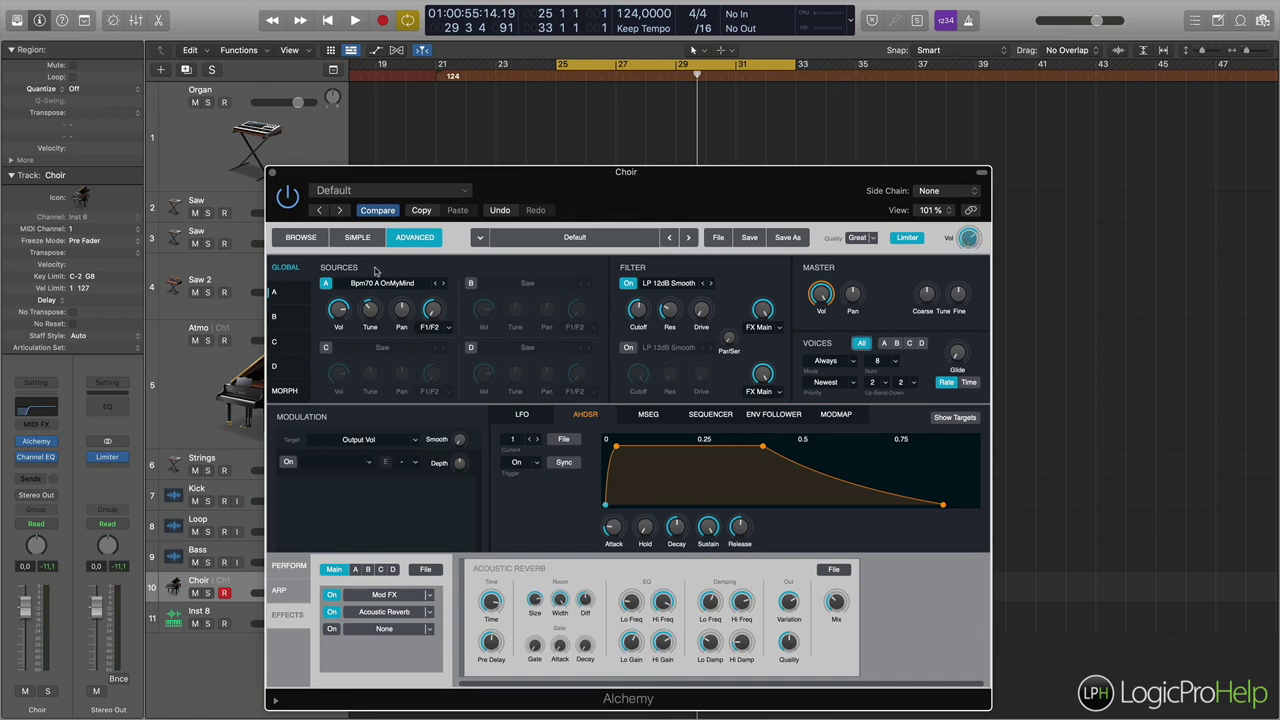
left_click(276, 293)
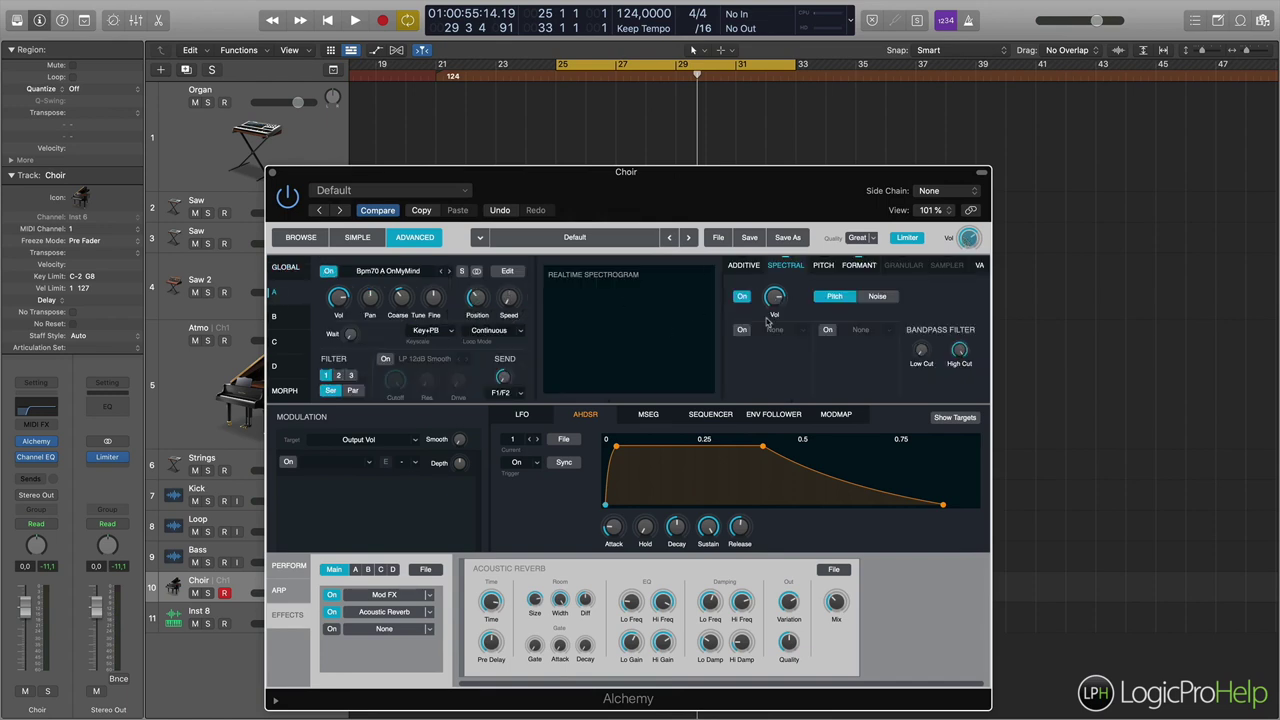